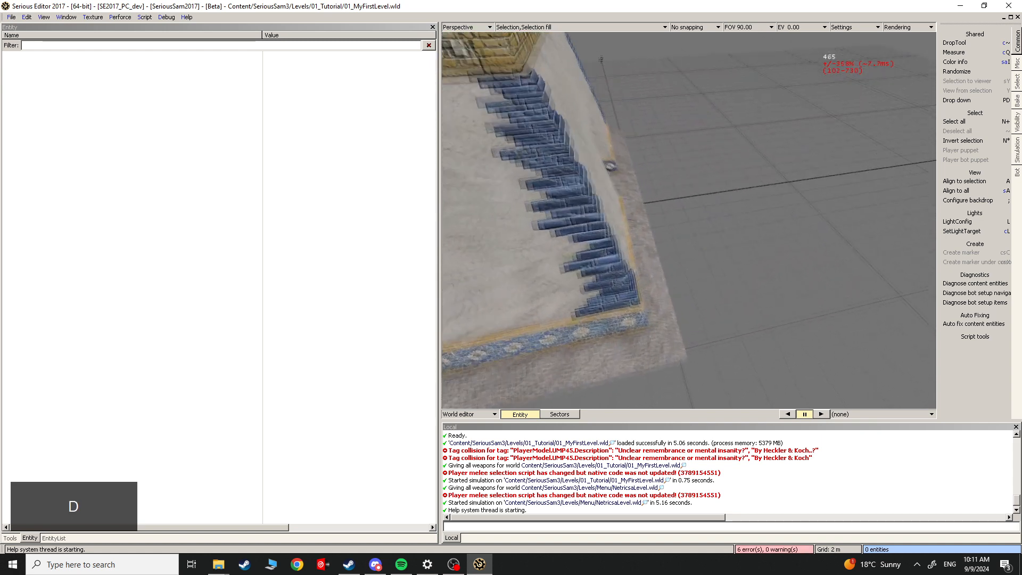
# Step: Place a Simple model entity from the Geometry group on the cobbled base beside the marble wall
pyautogui.press('w')
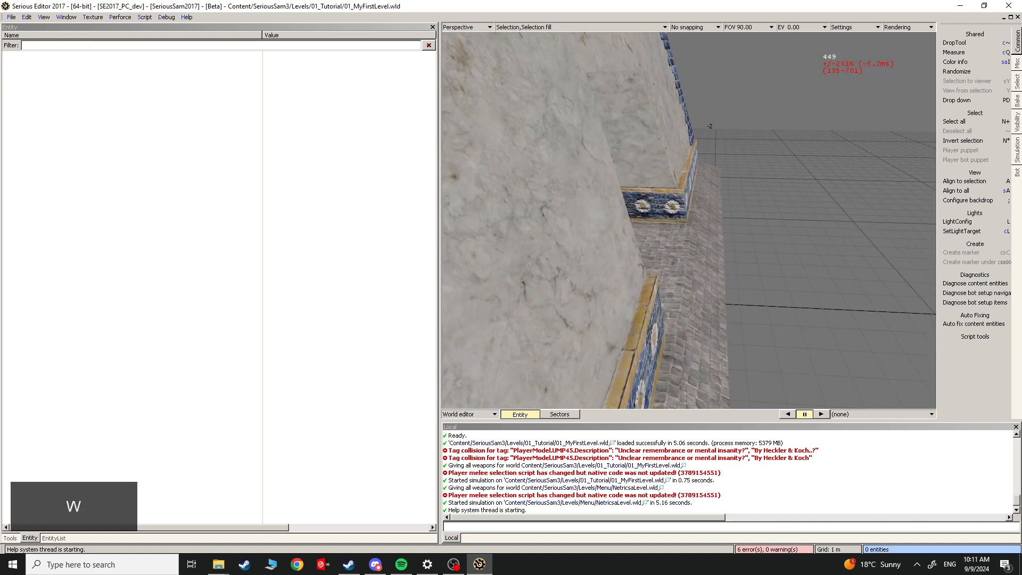
pyautogui.press('Escape')
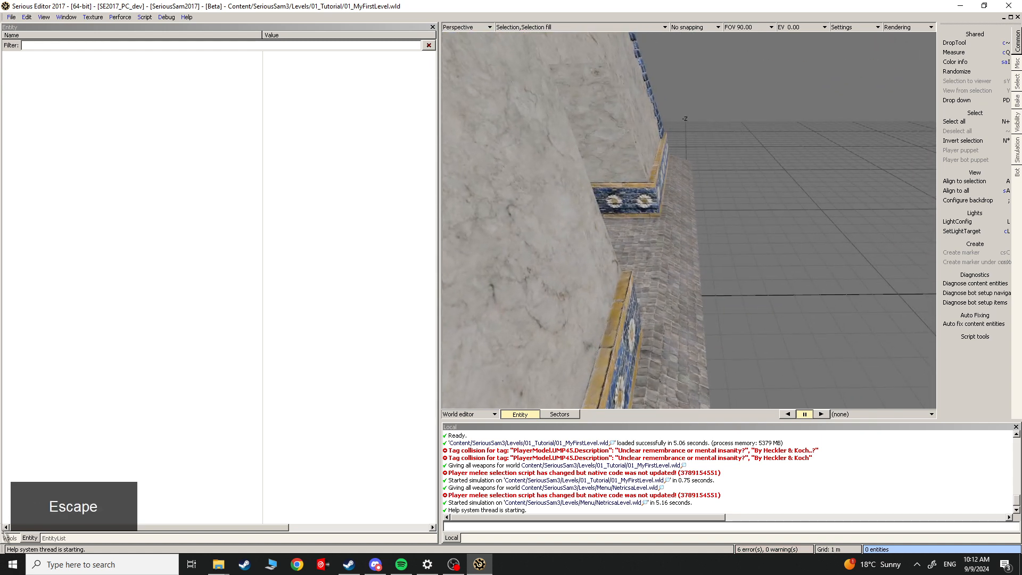
pyautogui.click(54, 537)
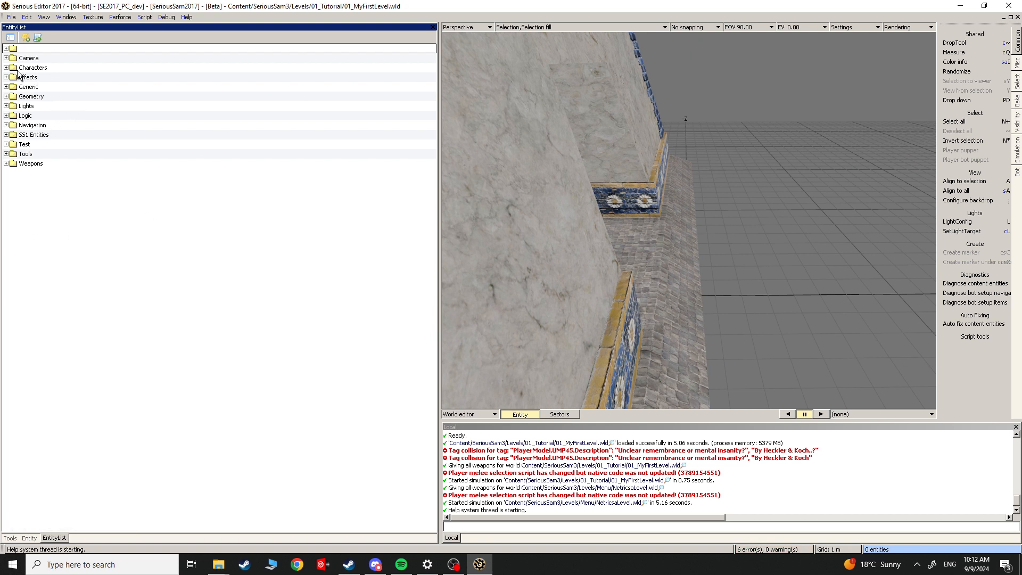
pyautogui.click(5, 97)
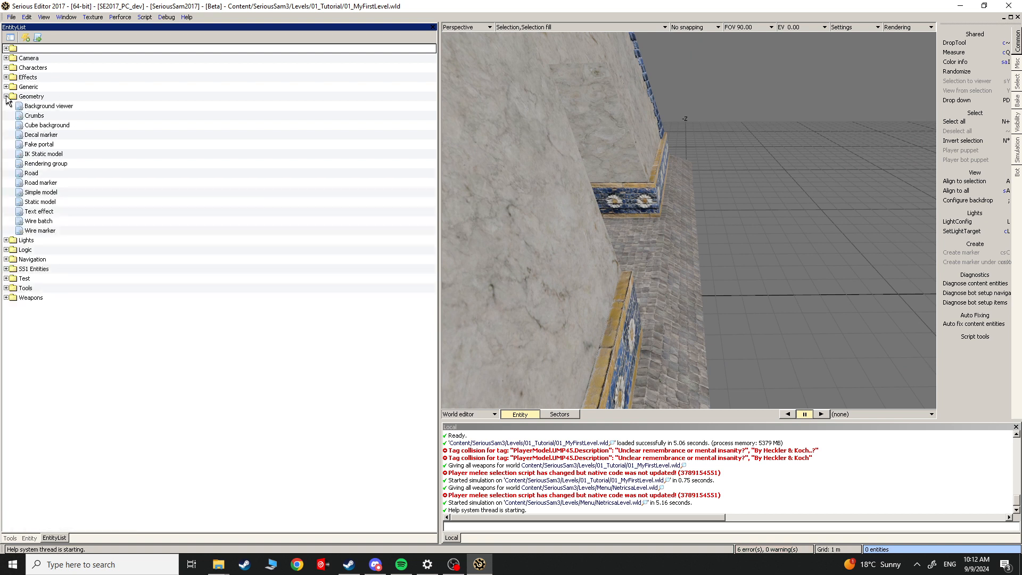
pyautogui.click(30, 538)
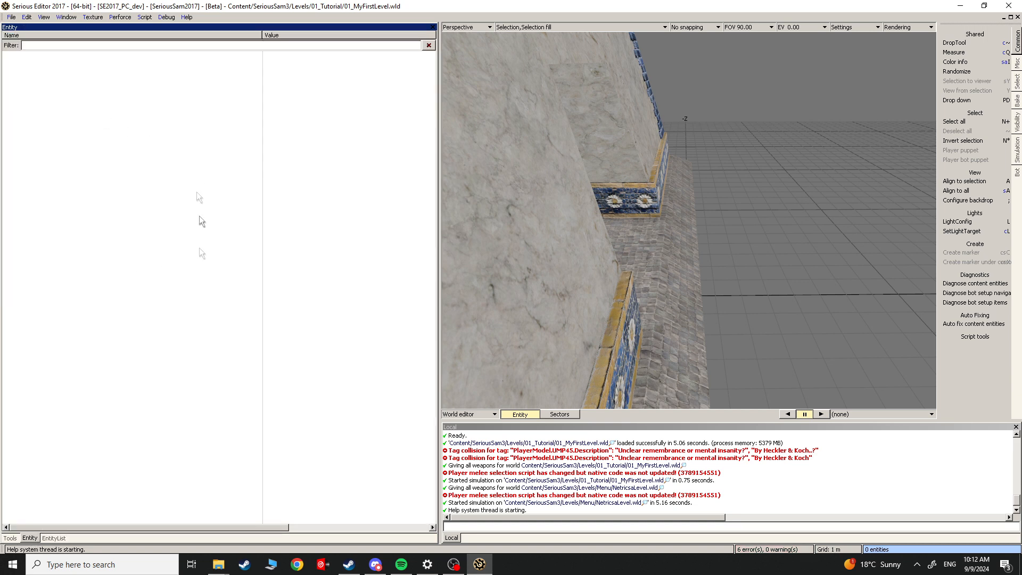
pyautogui.click(54, 538)
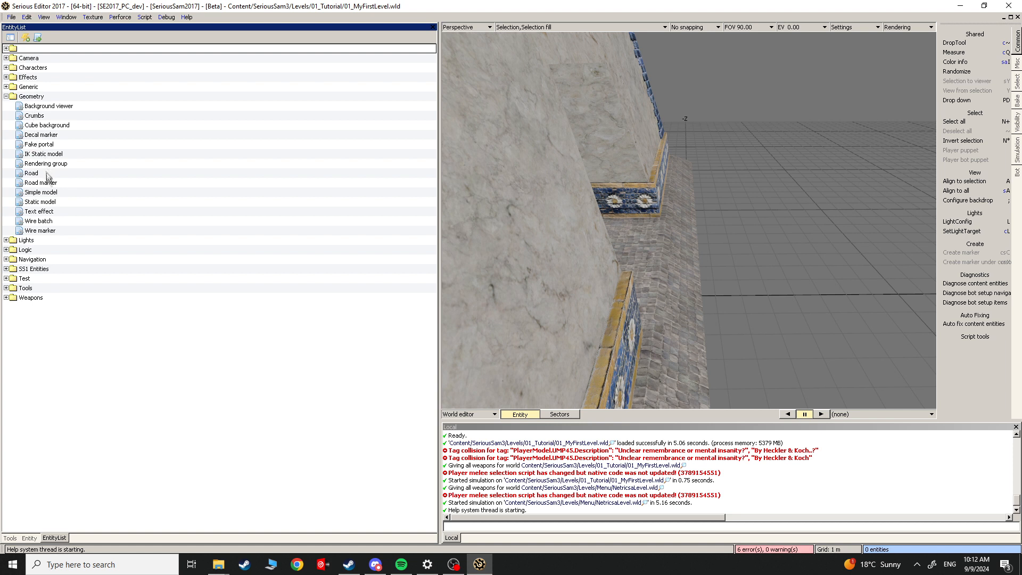
pyautogui.moveTo(51, 193); pyautogui.dragTo(700, 278)
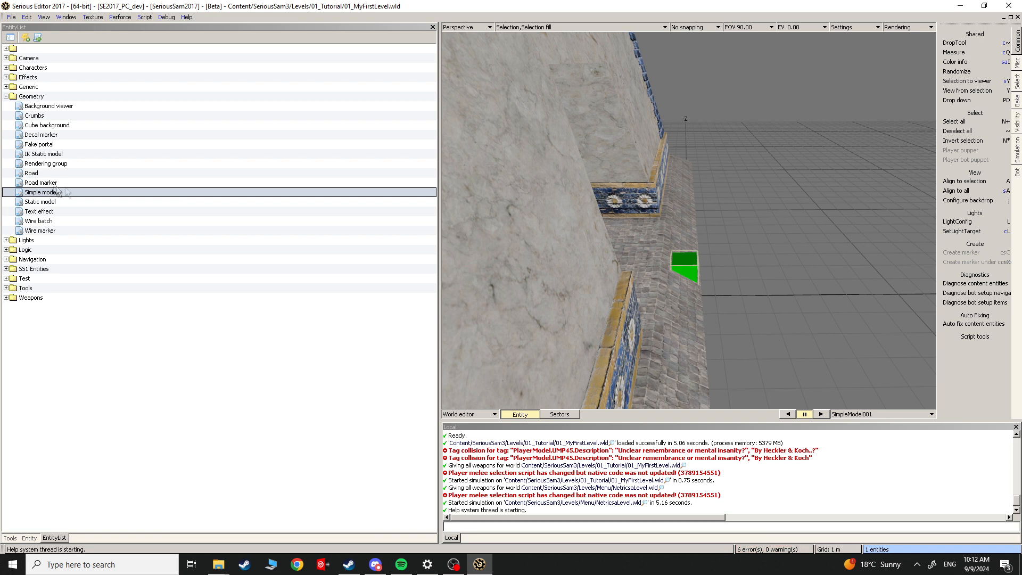
# Step: Deselect the green placeholder model on the cobblestones and select it again
pyautogui.press('Escape')
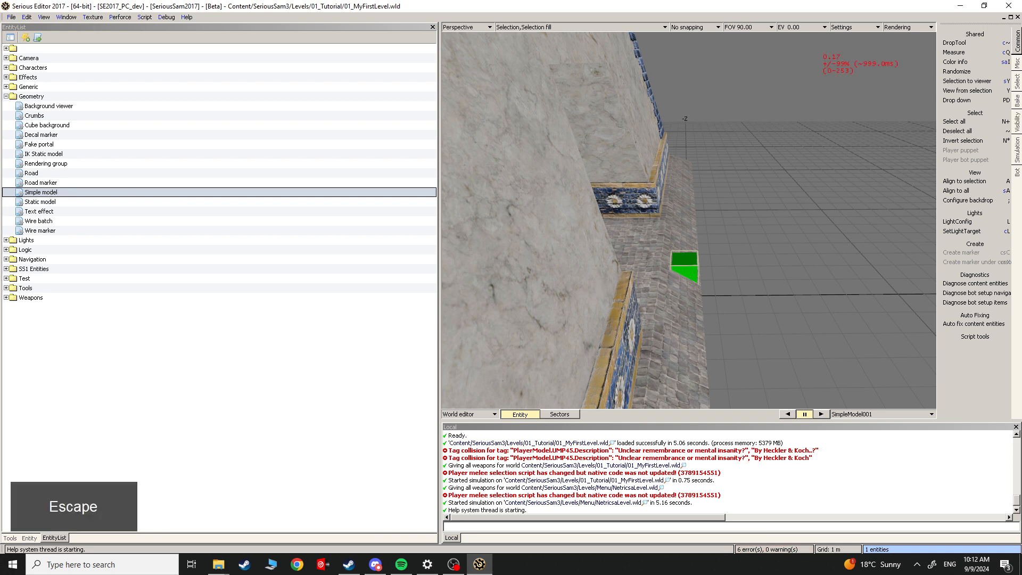
pyautogui.press('w')
pyautogui.press('Escape')
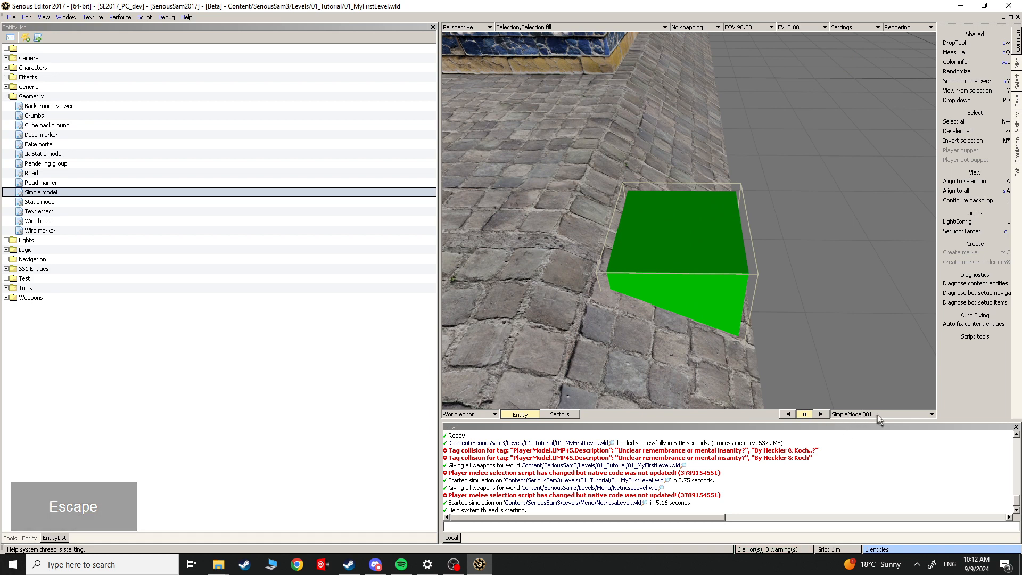
pyautogui.press('`')
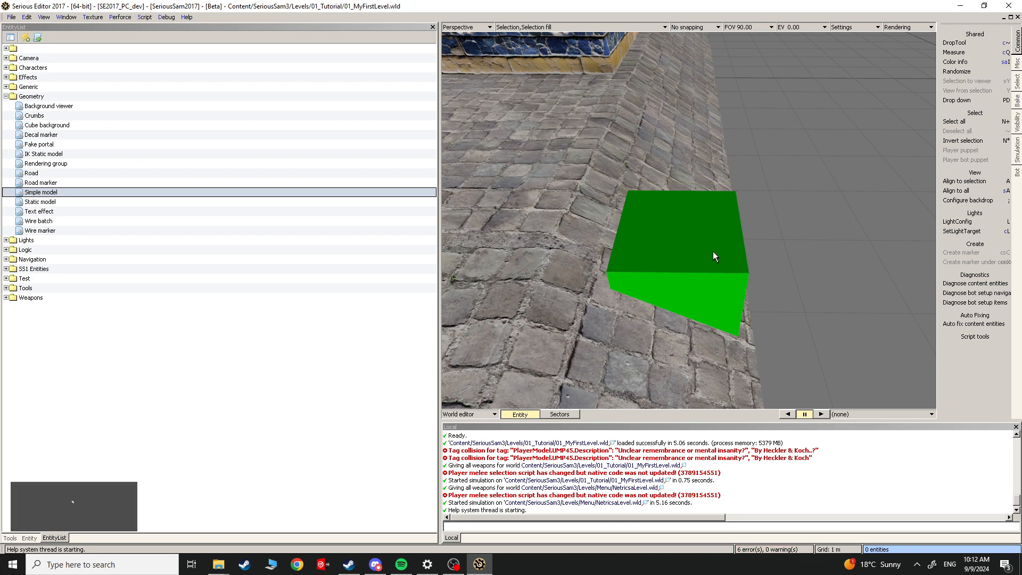
pyautogui.click(702, 257)
pyautogui.press('`')
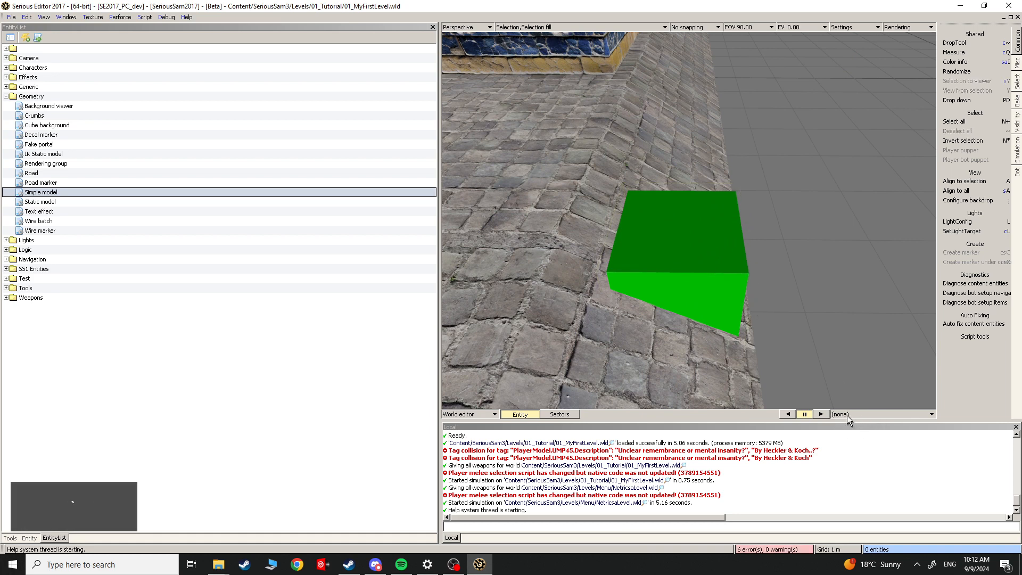
pyautogui.click(731, 258)
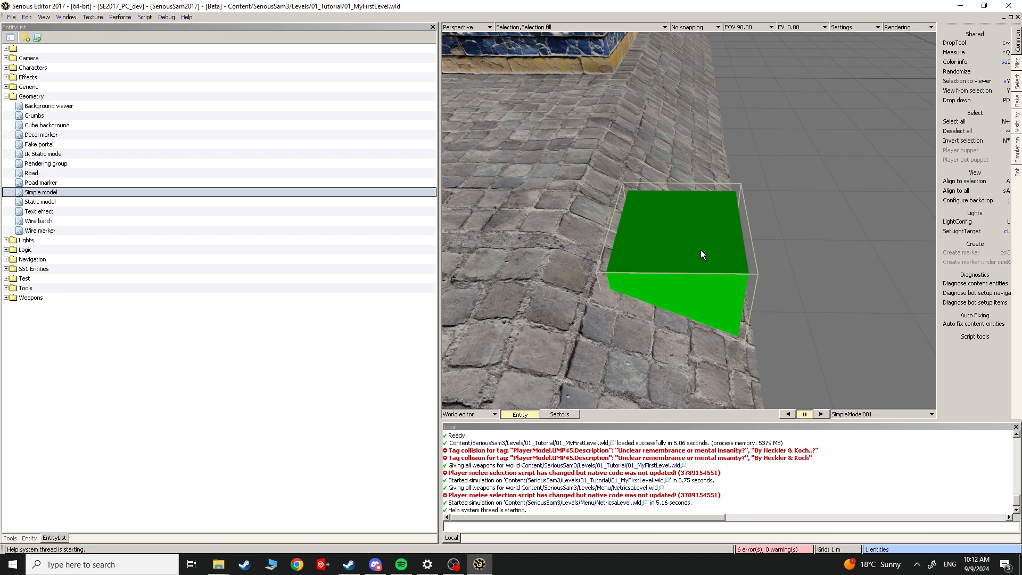
# Step: Switch to the Mesh editor and return to the World editor
pyautogui.press('F4')
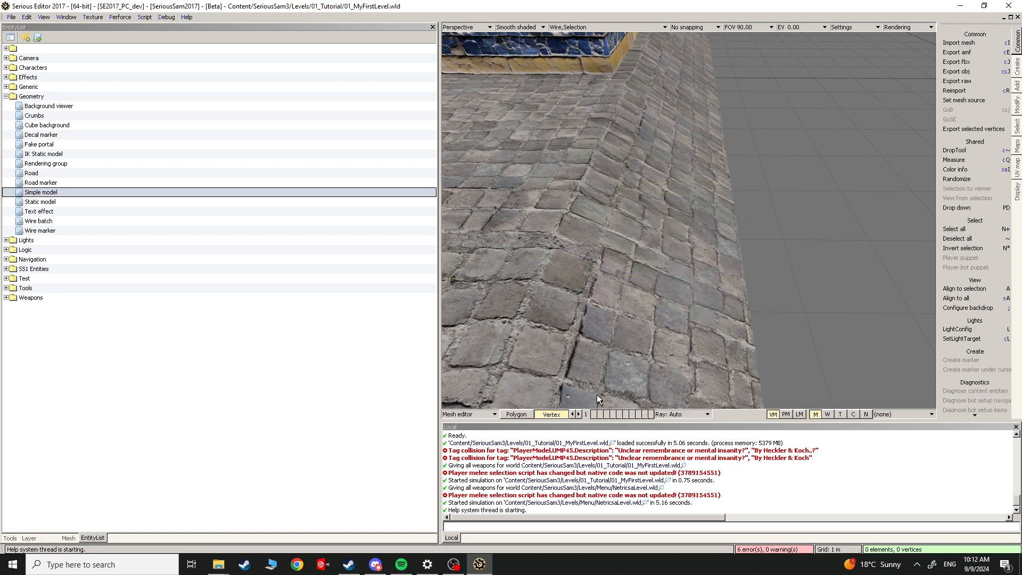
pyautogui.click(453, 416)
pyautogui.click(468, 491)
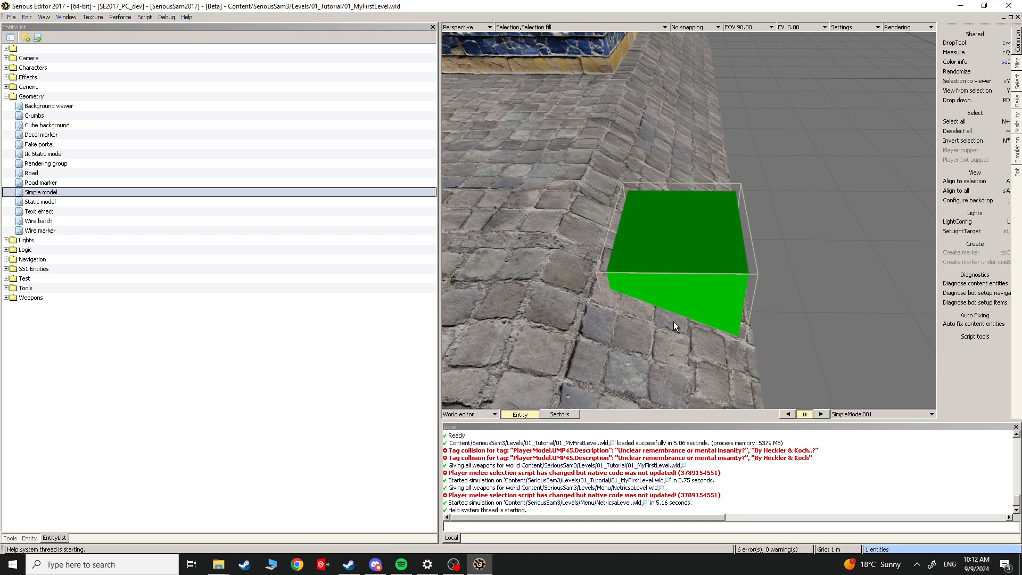
# Step: Hide the green placeholder model and the grid in the viewport, and restore their display with the model selected
pyautogui.press('6')
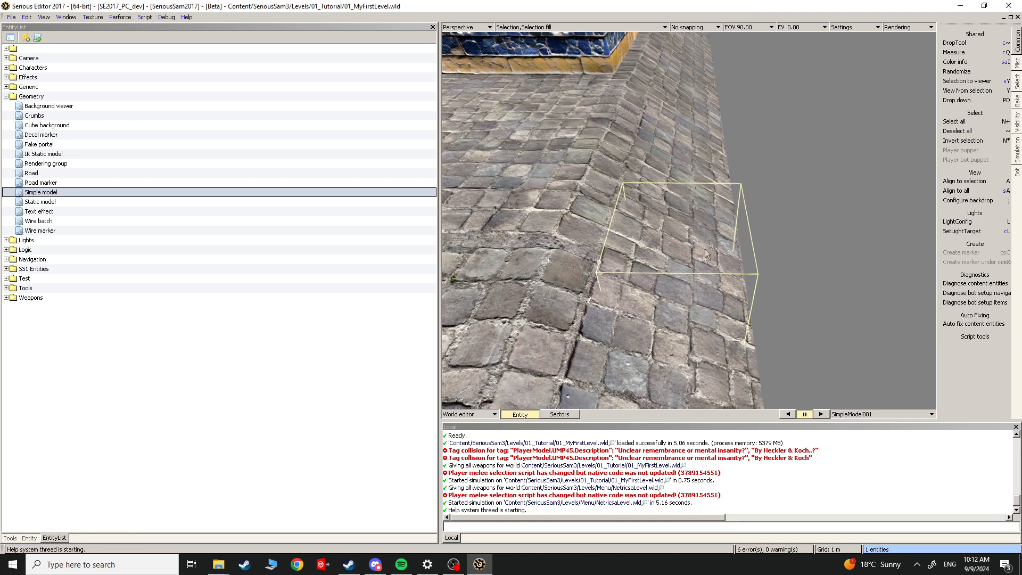
pyautogui.press('9')
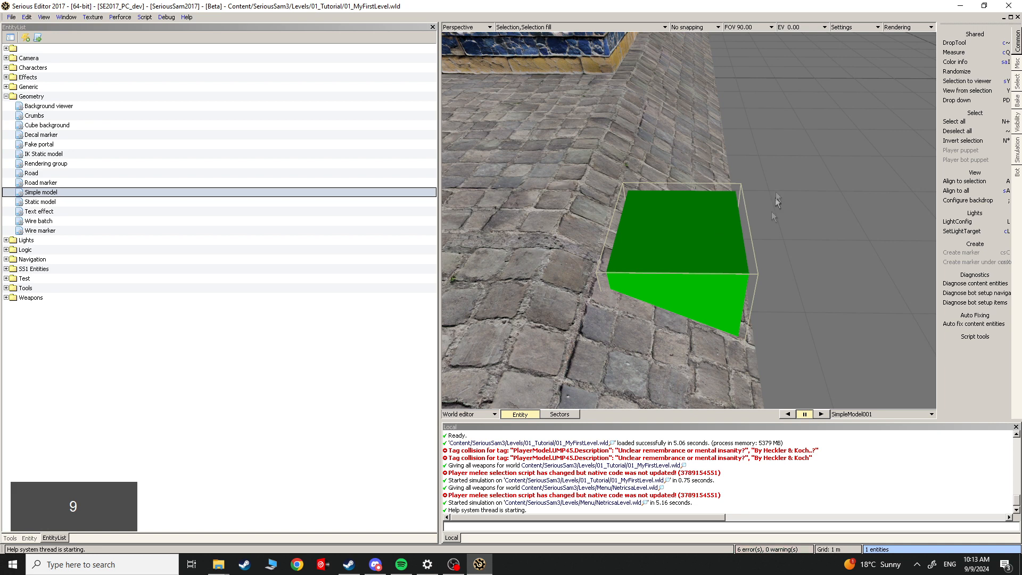
pyautogui.click(788, 233)
pyautogui.click(714, 306)
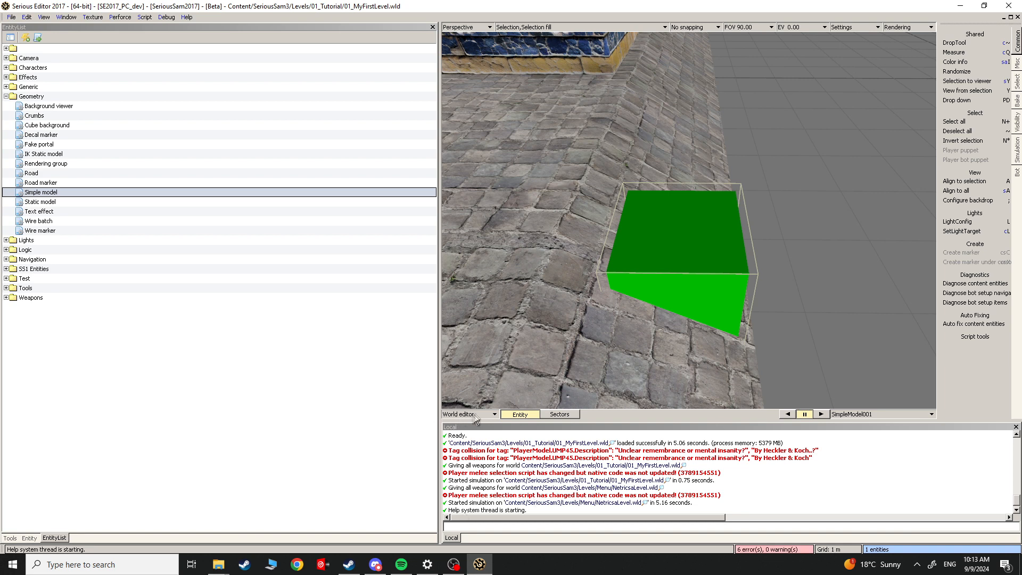
# Step: In the Mesh editor, create a Terrain primitive about 308 units in size on the ground around the tall tower
pyautogui.click(495, 415)
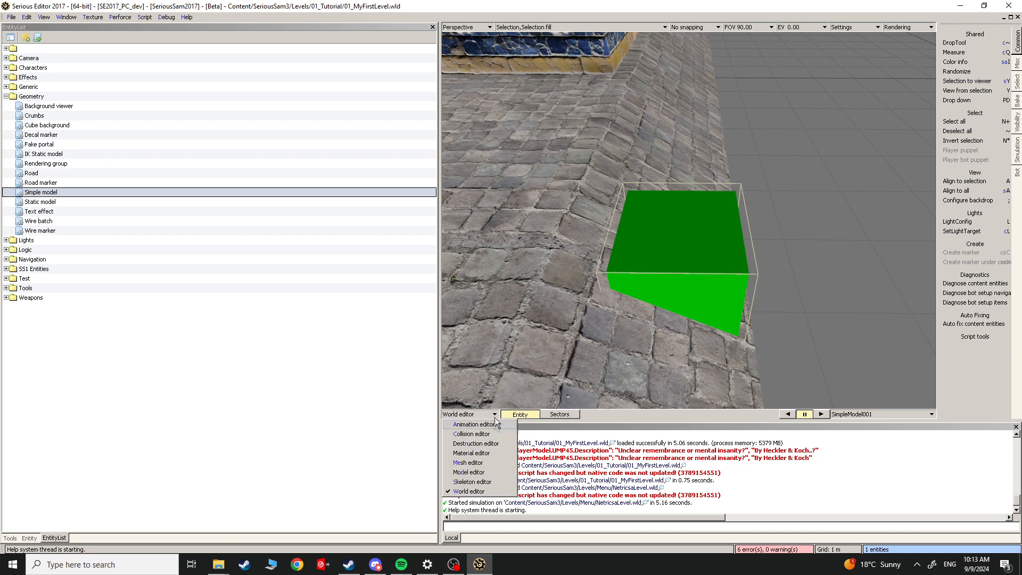
pyautogui.click(479, 463)
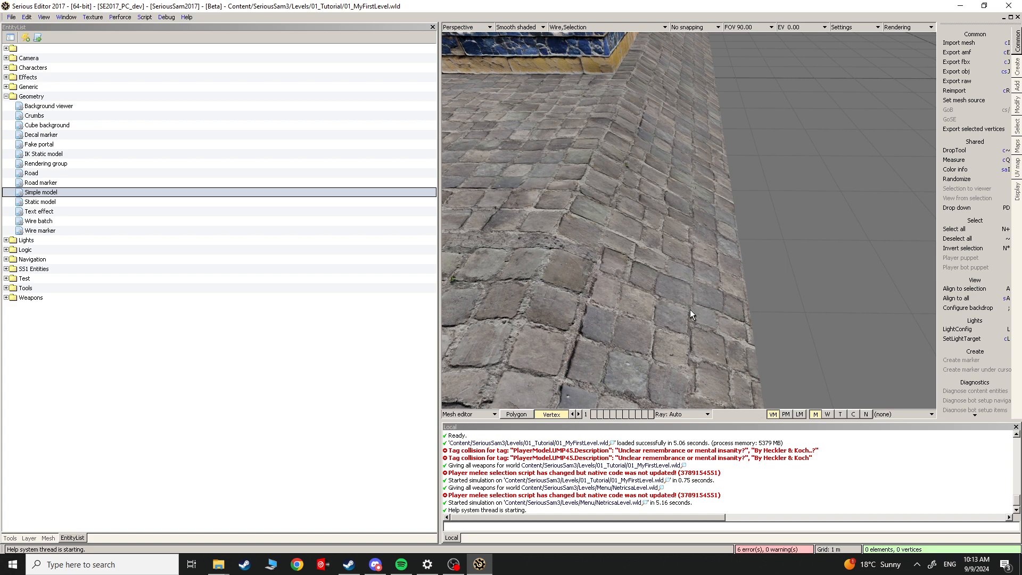
pyautogui.press('Escape')
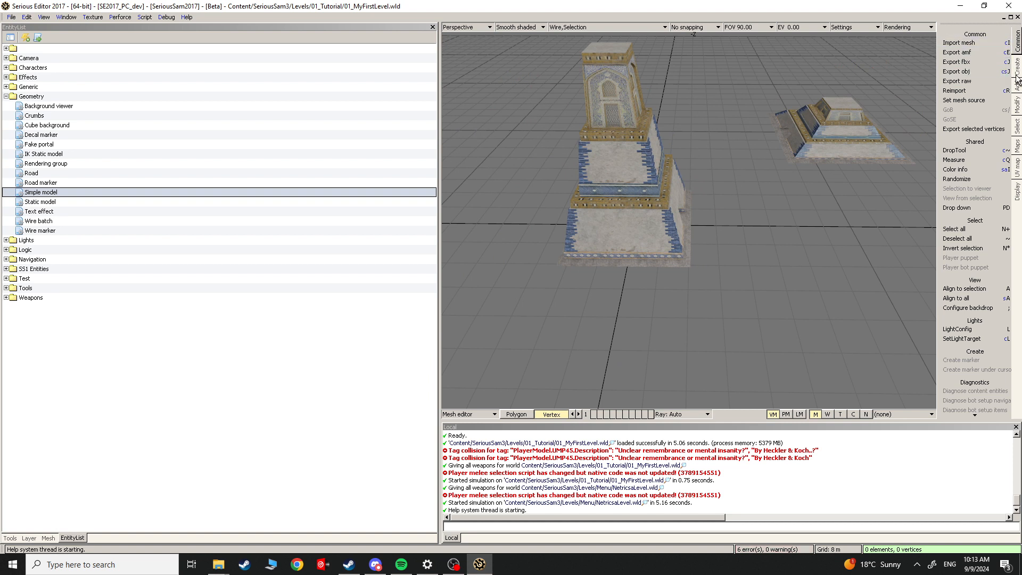
pyautogui.click(1017, 75)
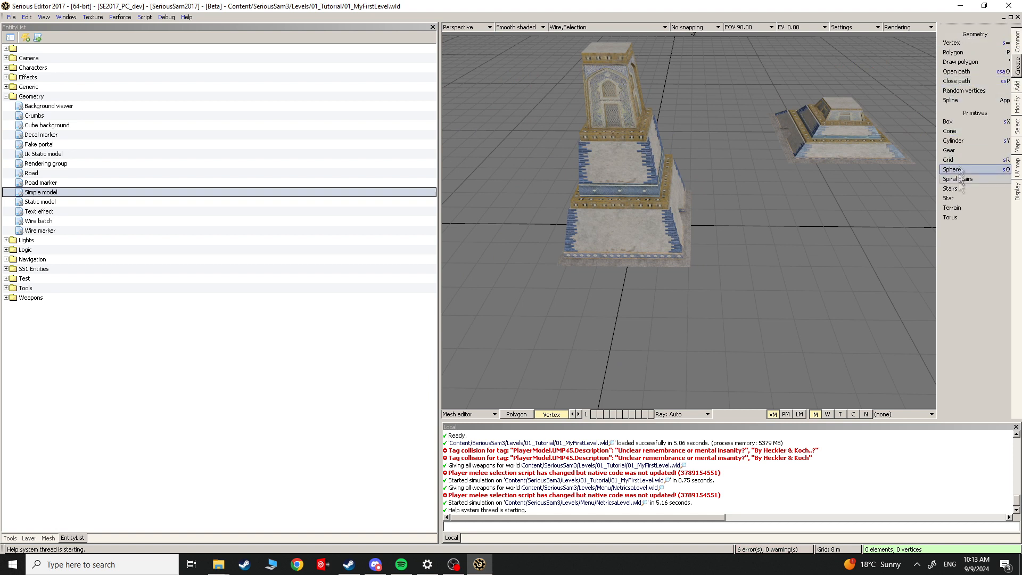
pyautogui.click(957, 208)
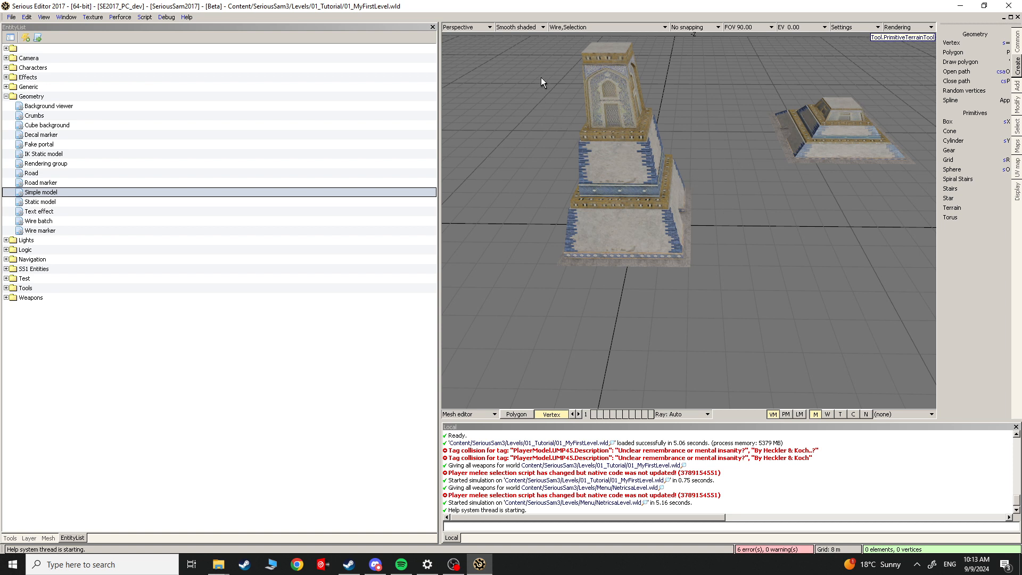
pyautogui.moveTo(533, 63); pyautogui.dragTo(568, 190)
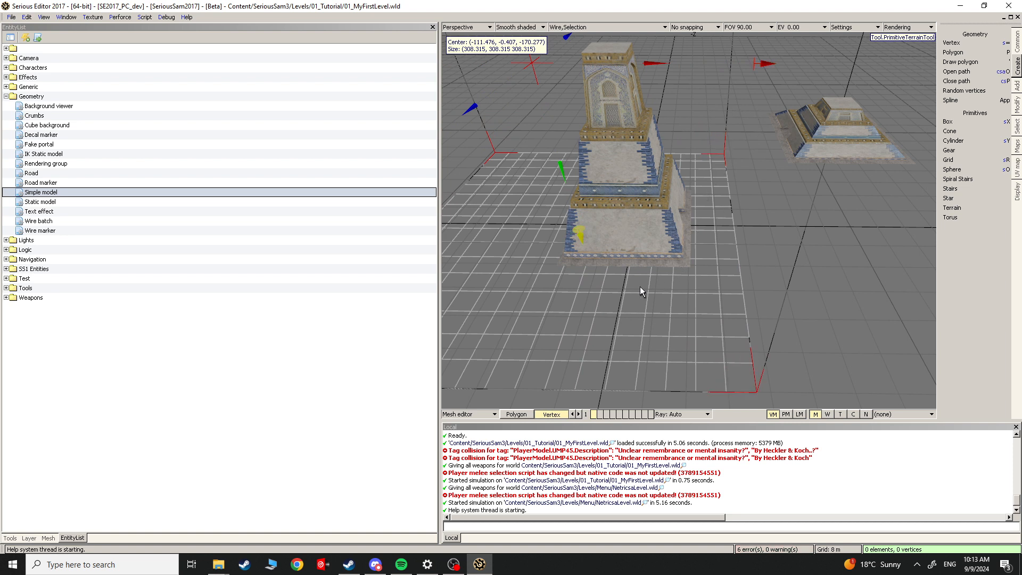
pyautogui.press('`')
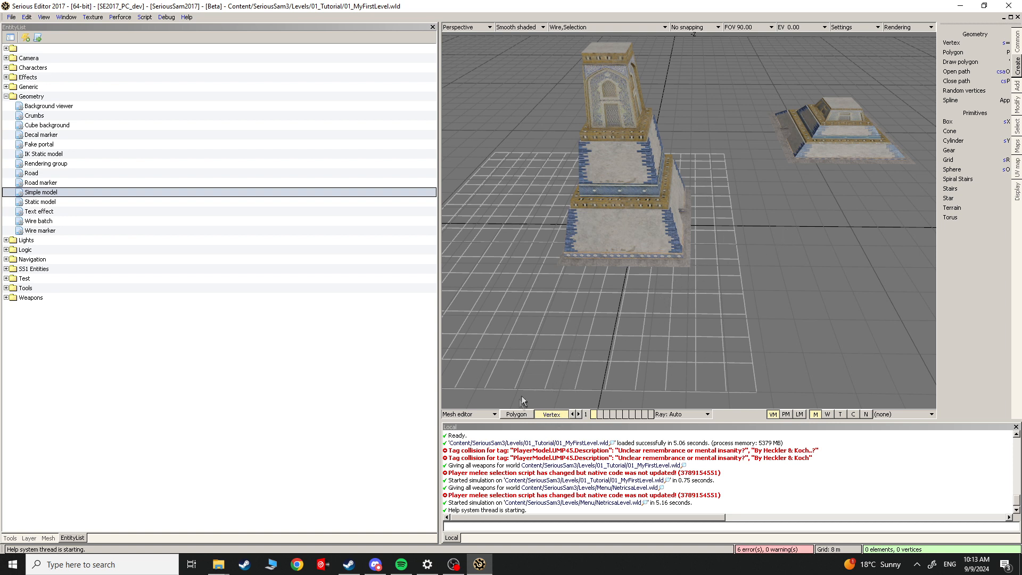
# Step: Switch to polygon editing and select a single polygon of the terrain grid
pyautogui.click(518, 414)
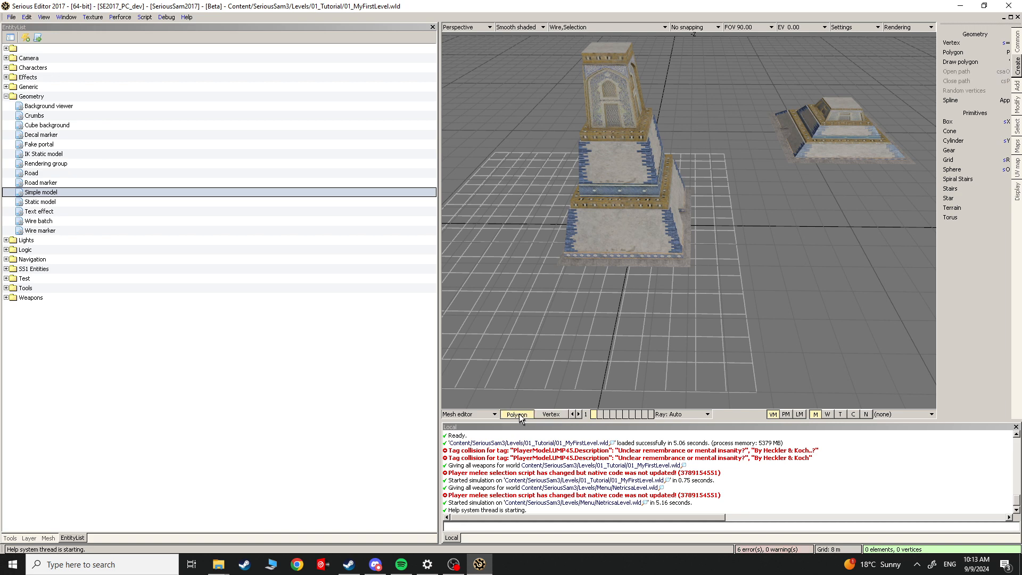
pyautogui.press('Escape')
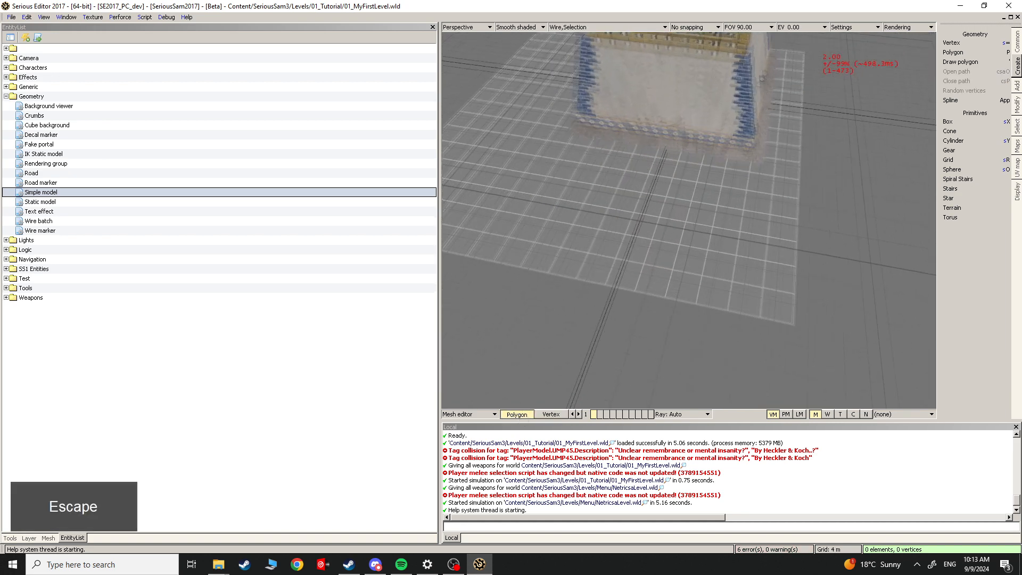
pyautogui.press('w')
pyautogui.press('Escape')
pyautogui.click(736, 206)
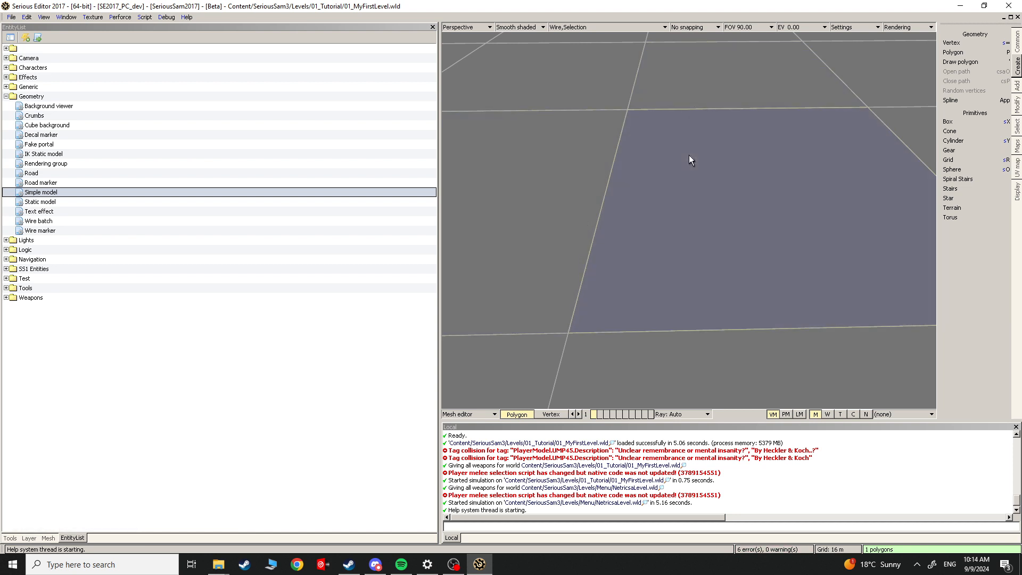
# Step: Raise a single terrain vertex in vertex mode and undo the change
pyautogui.click(552, 415)
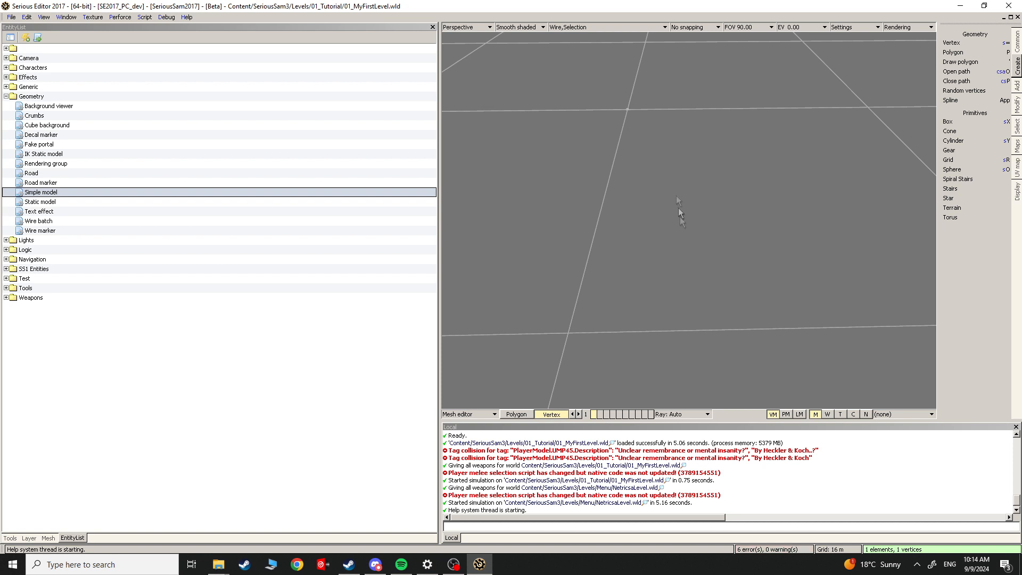
pyautogui.press('Escape')
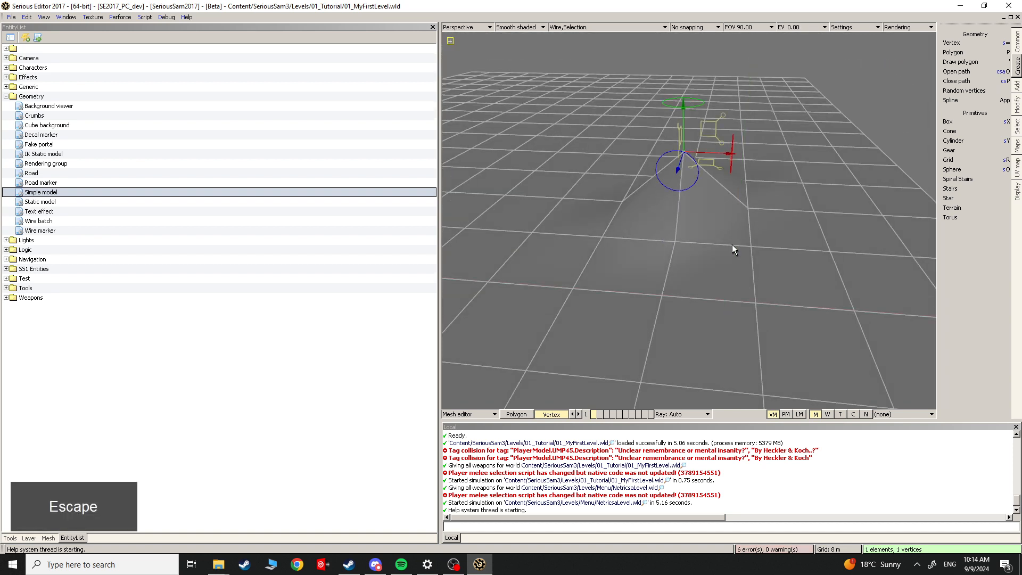
pyautogui.hotkey('ctrl', 'z')
# Step: Try moving a single terrain polygon in polygon mode, undo the move and clear the selection
pyautogui.click(523, 417)
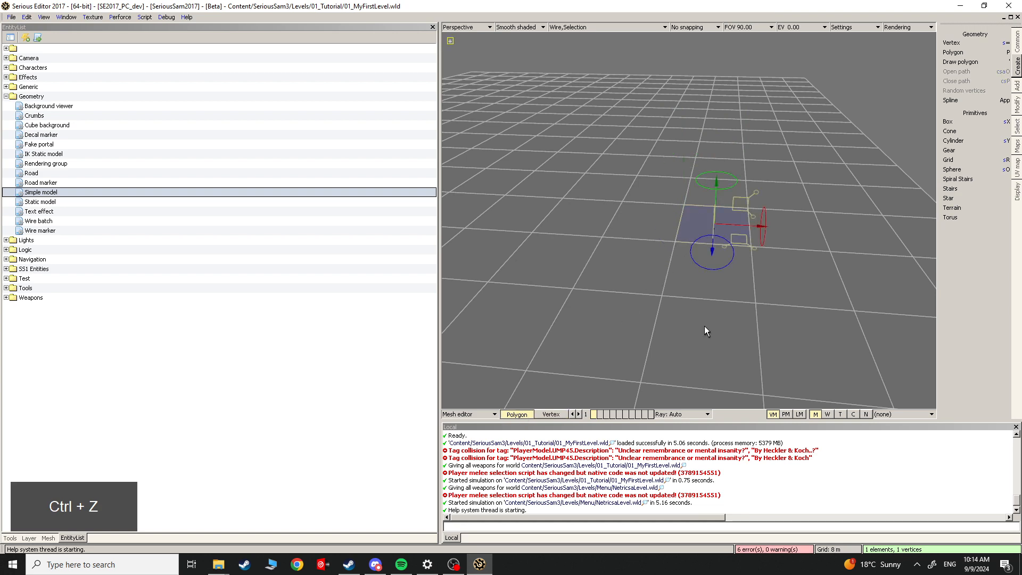
pyautogui.moveTo(704, 326); pyautogui.dragTo(717, 260)
pyautogui.hotkey('ctrl', 'z')
pyautogui.press('`')
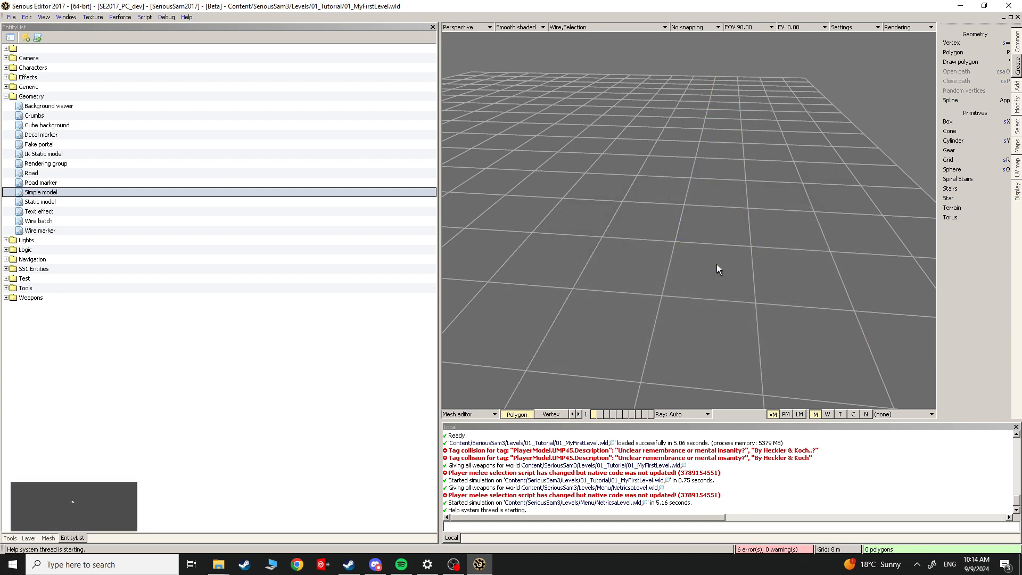
# Step: Select all polygons of the terrain mesh at once
pyautogui.press('Escape')
pyautogui.scroll(4, 694, 220)
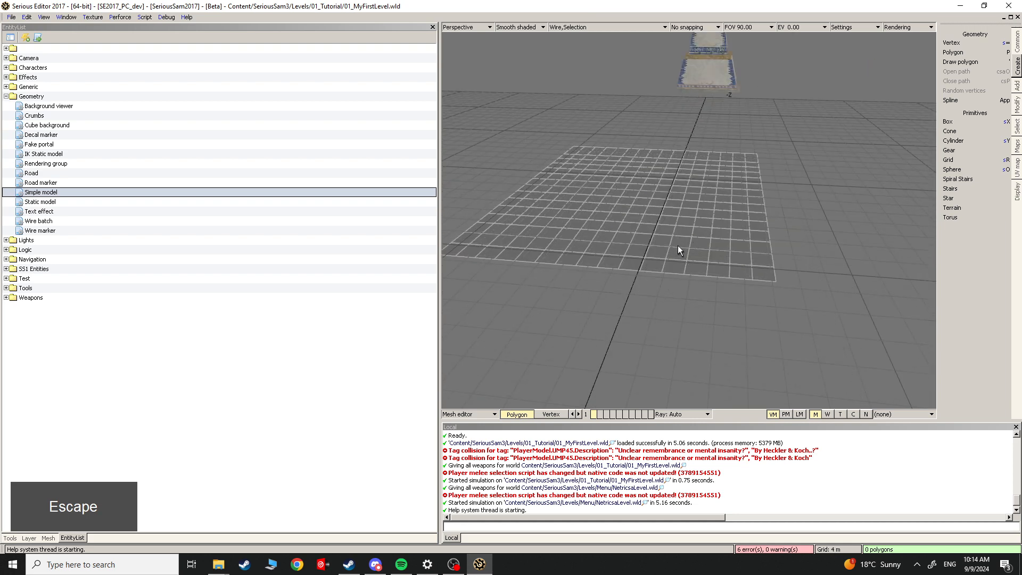
pyautogui.doubleClick(681, 253)
pyautogui.press('Escape')
pyautogui.doubleClick(682, 257)
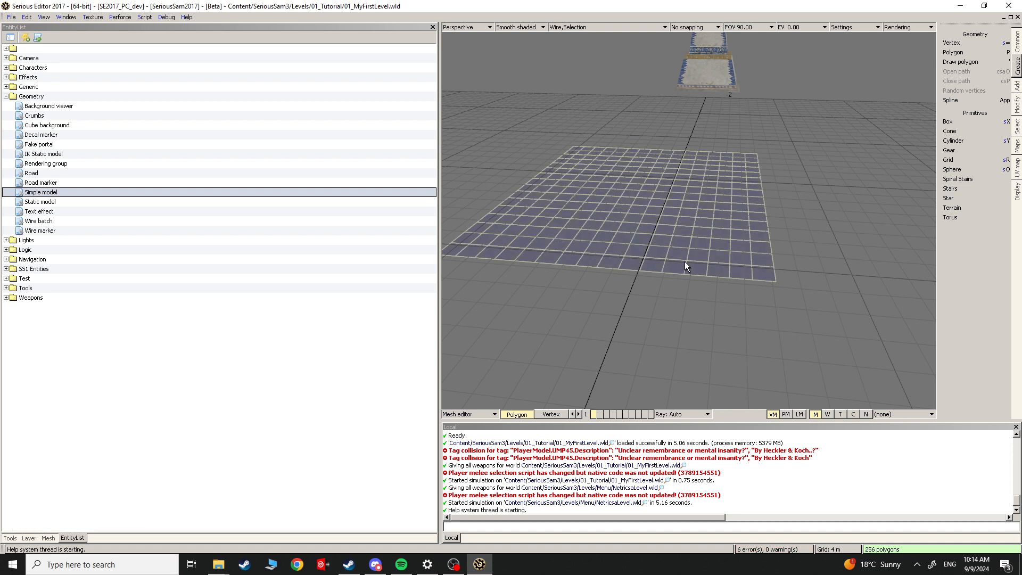
pyautogui.press('KP_Subtract')
pyautogui.press('Escape')
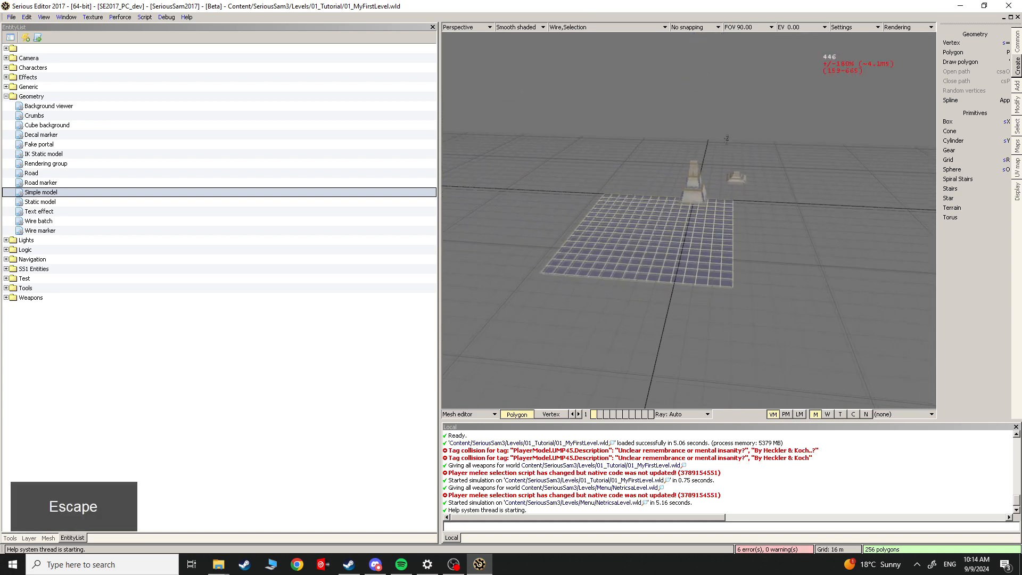
pyautogui.press('`')
pyautogui.press('`')
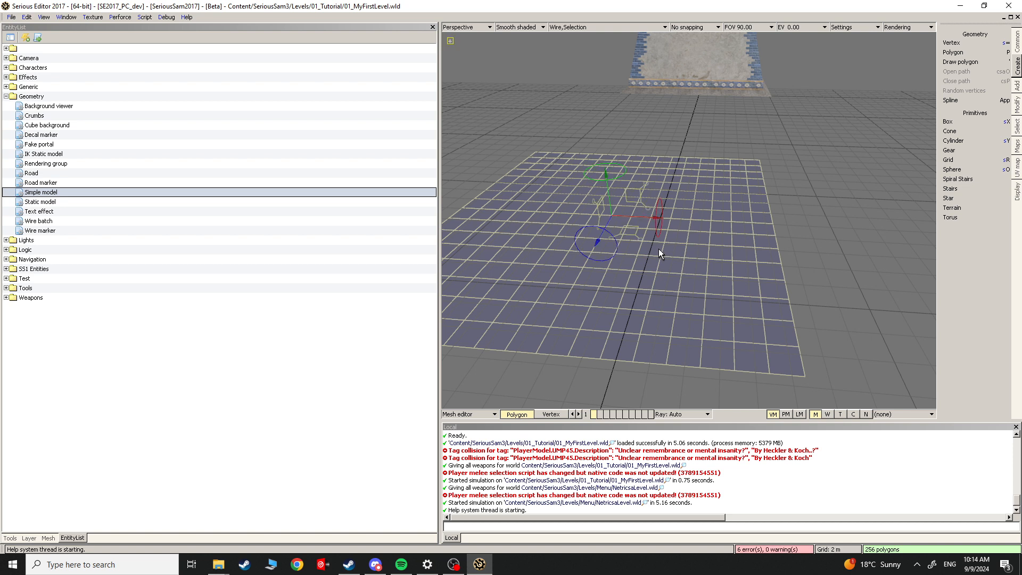
# Step: Stretch the selected terrain mesh horizontally along both axes to about 1778 wide and 2092 long
pyautogui.hotkey('ctrl', 'shift')
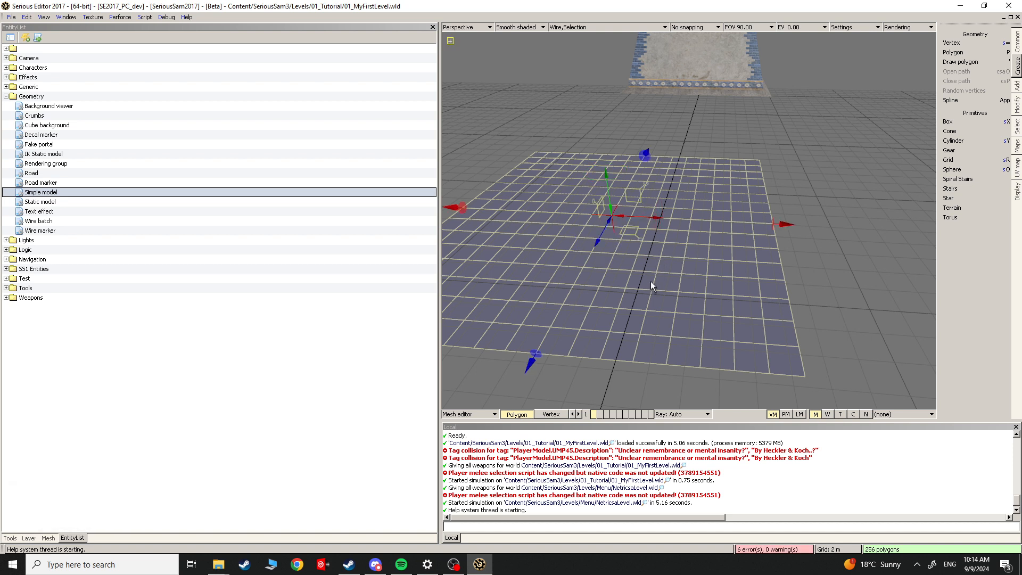
pyautogui.moveTo(756, 232); pyautogui.dragTo(915, 219)
pyautogui.moveTo(694, 156); pyautogui.dragTo(703, 116)
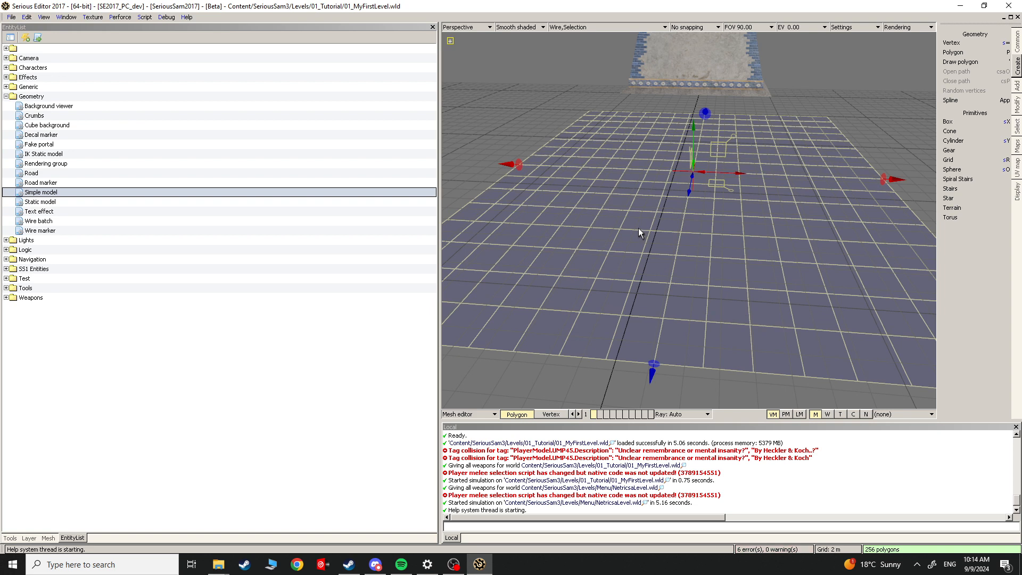
pyautogui.moveTo(591, 221); pyautogui.dragTo(601, 153)
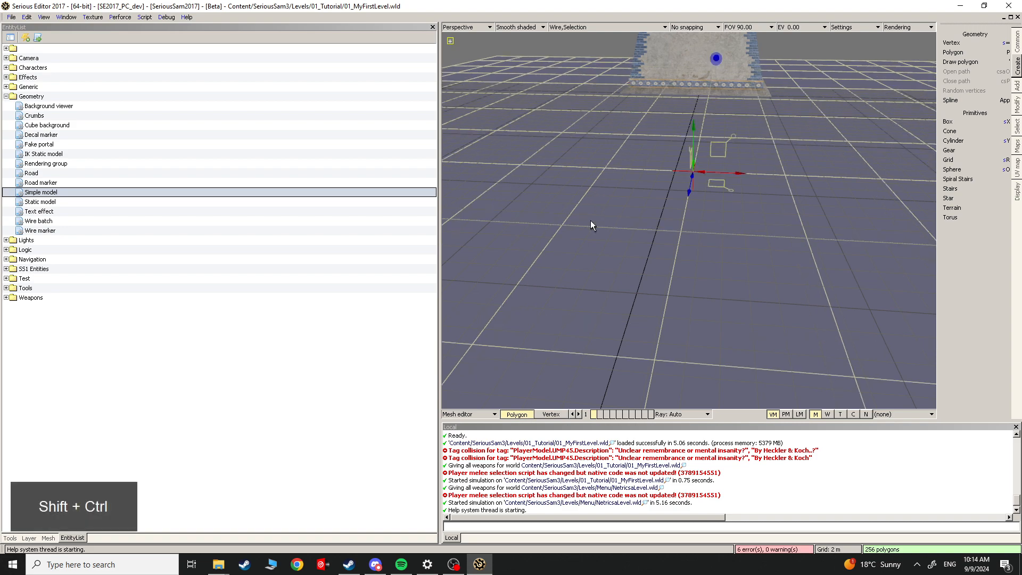
pyautogui.press('Escape')
pyautogui.scroll(-10, 613, 208)
pyautogui.scroll(4, 612, 207)
pyautogui.scroll(-1, 613, 208)
pyautogui.moveTo(612, 208); pyautogui.dragTo(608, 149, button='middle')
pyautogui.scroll(5, 610, 181)
pyautogui.scroll(-5, 608, 149)
pyautogui.moveTo(759, 354); pyautogui.dragTo(757, 352, button='middle')
pyautogui.press('Escape')
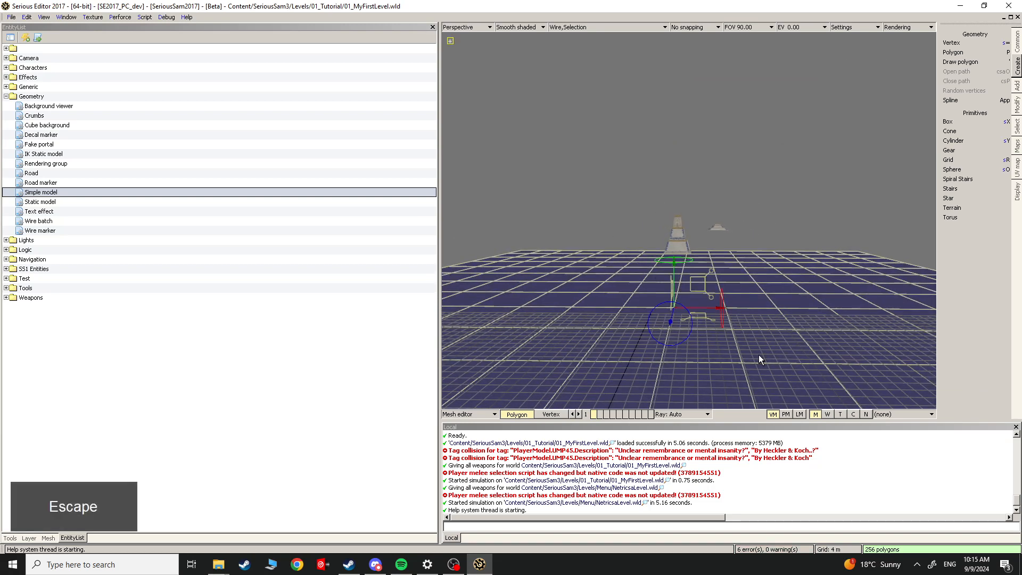
# Step: Try moving the whole terrain mesh vertically and undo the move
pyautogui.press('ctrl')
pyautogui.press('ctrl')
pyautogui.keyDown('ctrl'); pyautogui.moveTo(773, 360); pyautogui.dragTo(775, 287); pyautogui.keyUp('ctrl')
pyautogui.hotkey('ctrl', 'z')
pyautogui.click(775, 286)
# Step: Set the terrain mesh's 3D space Y position to 0
pyautogui.click(48, 539)
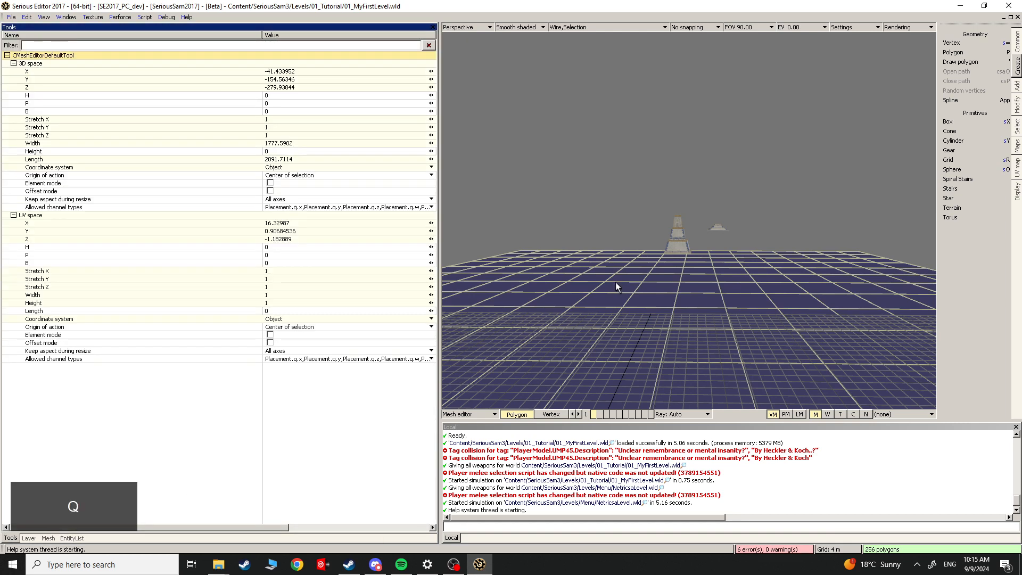
pyautogui.click(38, 79)
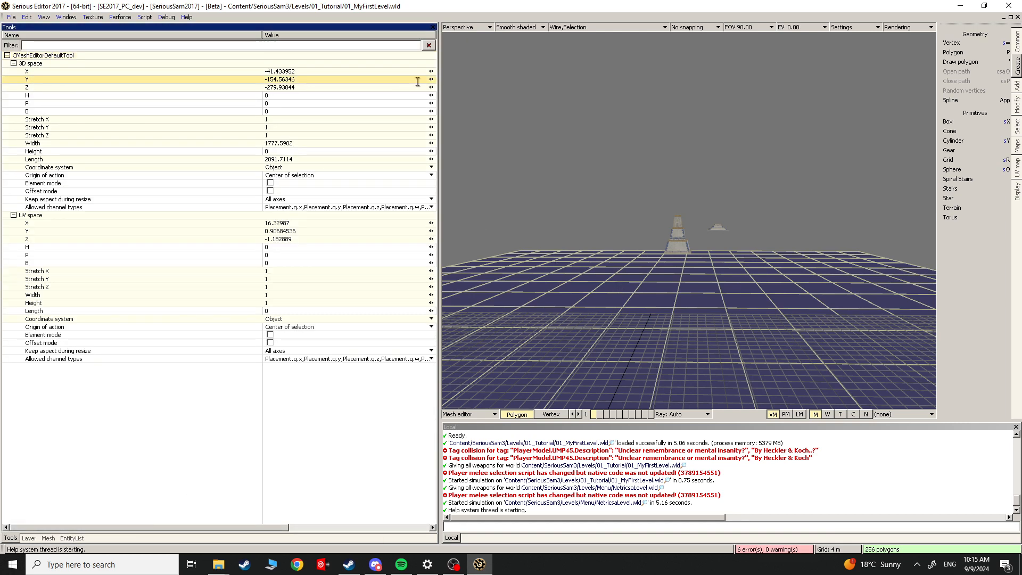
pyautogui.moveTo(431, 79)
pyautogui.mouseDown()
pyautogui.moveTo(431, 66)
pyautogui.moveTo(433, 85)
pyautogui.mouseUp()
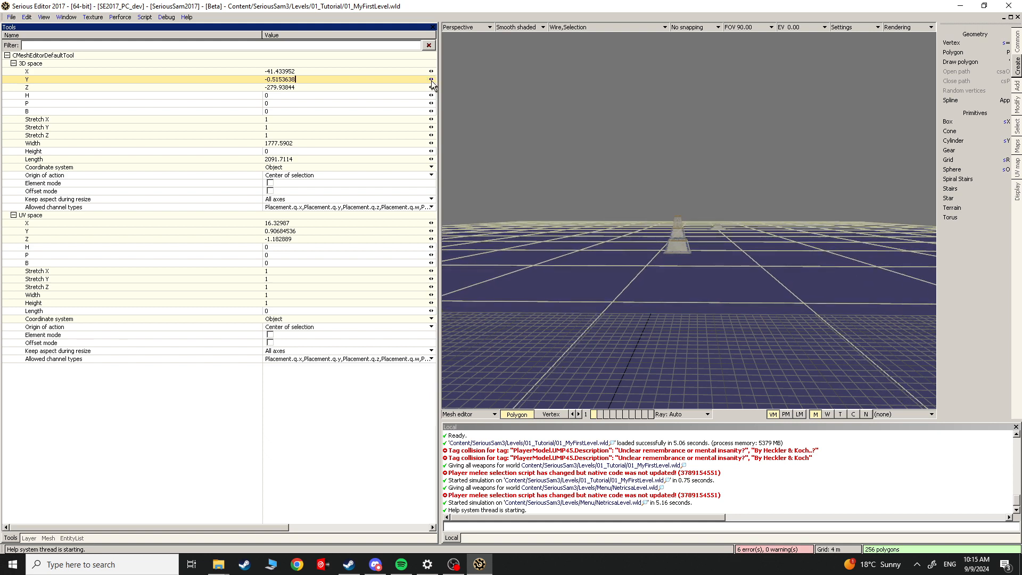
pyautogui.press('Escape')
pyautogui.press('w')
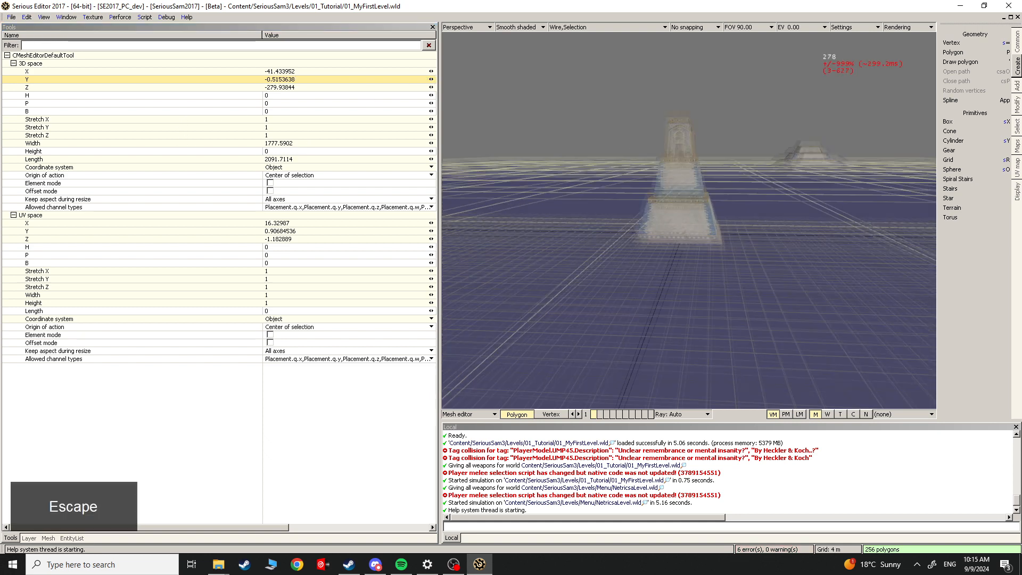
pyautogui.click(420, 80)
pyautogui.moveTo(413, 80); pyautogui.dragTo(171, 95)
pyautogui.write('0')
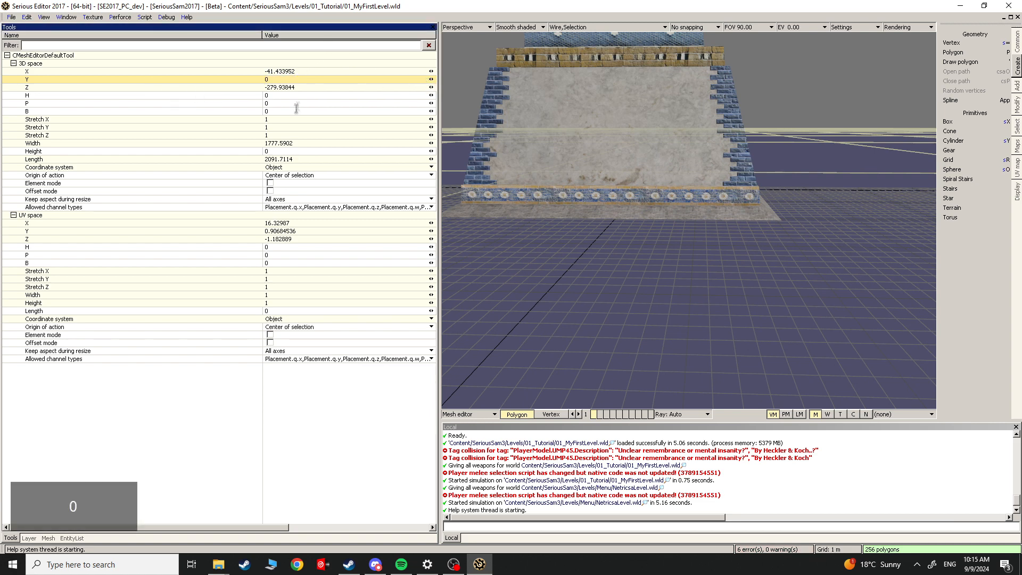
pyautogui.click(305, 90)
# Step: Clear the polygon selection on the terrain mesh
pyautogui.press('Escape')
pyautogui.moveTo(689, 220); pyautogui.dragTo(661, 245, button='right')
pyautogui.moveTo(727, 261)
pyautogui.mouseDown(button='right')
pyautogui.moveTo(714, 255)
pyautogui.moveTo(746, 261)
pyautogui.moveTo(726, 213)
pyautogui.moveTo(726, 261)
pyautogui.mouseUp(button='right')
pyautogui.press('Escape')
pyautogui.moveTo(689, 221)
pyautogui.mouseDown(button='right')
pyautogui.moveTo(666, 229)
pyautogui.moveTo(655, 208)
pyautogui.moveTo(639, 229)
pyautogui.moveTo(671, 245)
pyautogui.moveTo(655, 229)
pyautogui.moveTo(671, 250)
pyautogui.moveTo(689, 221)
pyautogui.moveTo(671, 202)
pyautogui.moveTo(703, 198)
pyautogui.moveTo(661, 229)
pyautogui.moveTo(677, 218)
pyautogui.mouseUp(button='right')
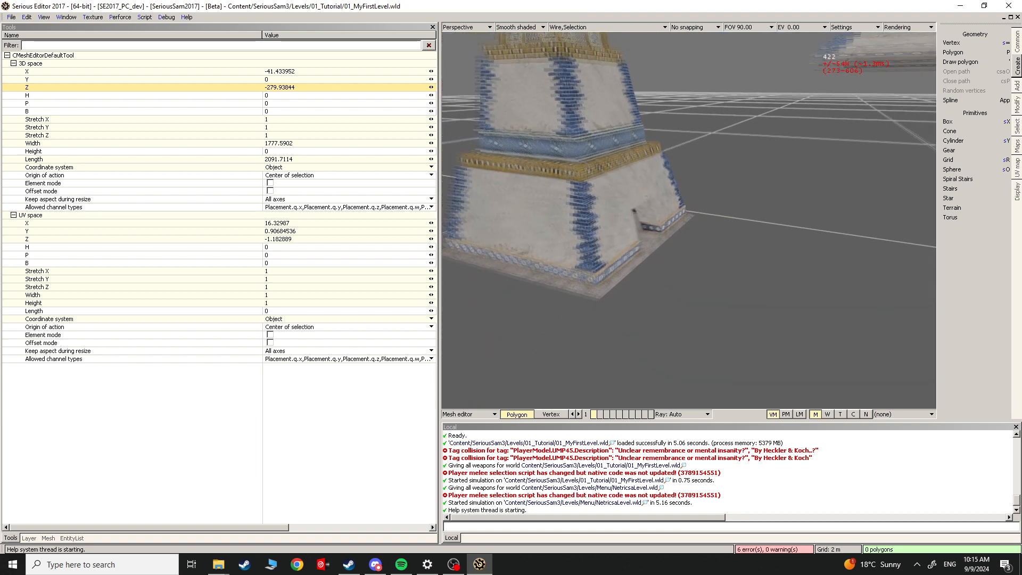
pyautogui.press('Escape')
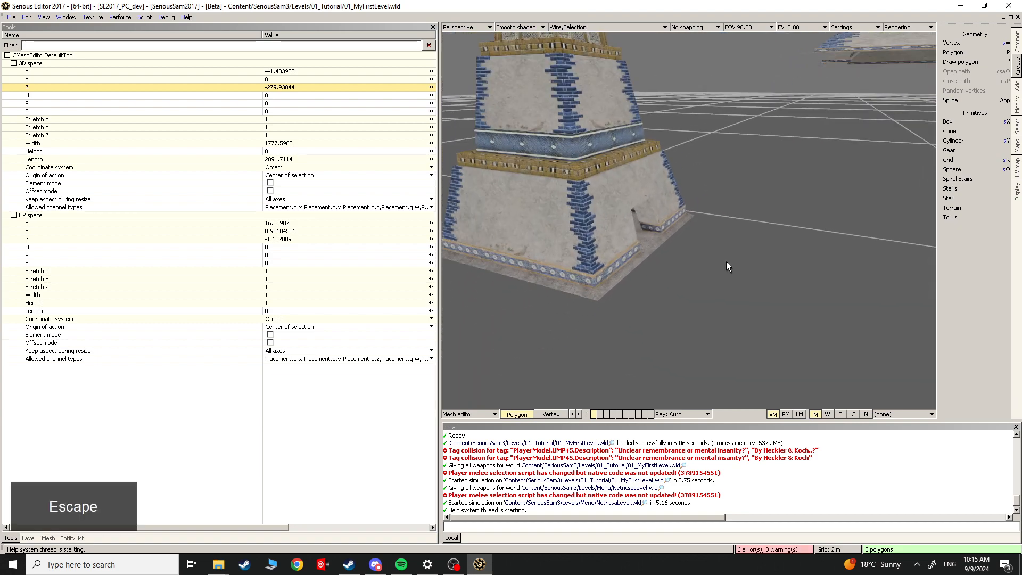
# Step: Cycle the viewport through display modes such as Wireframe, Morph maps, Mapping and Surfaces, finishing in Shader mode
pyautogui.press('6')
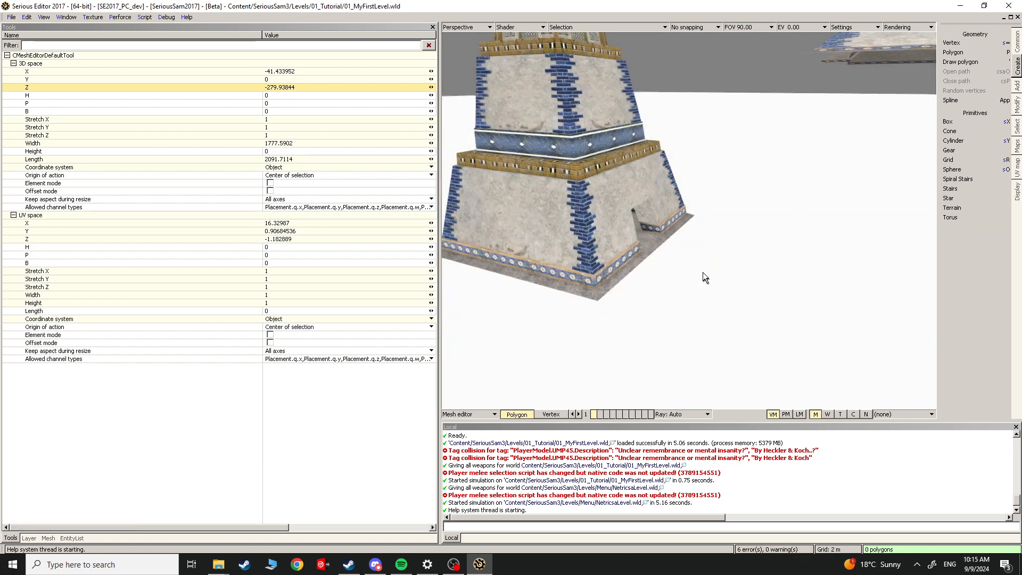
pyautogui.press('9')
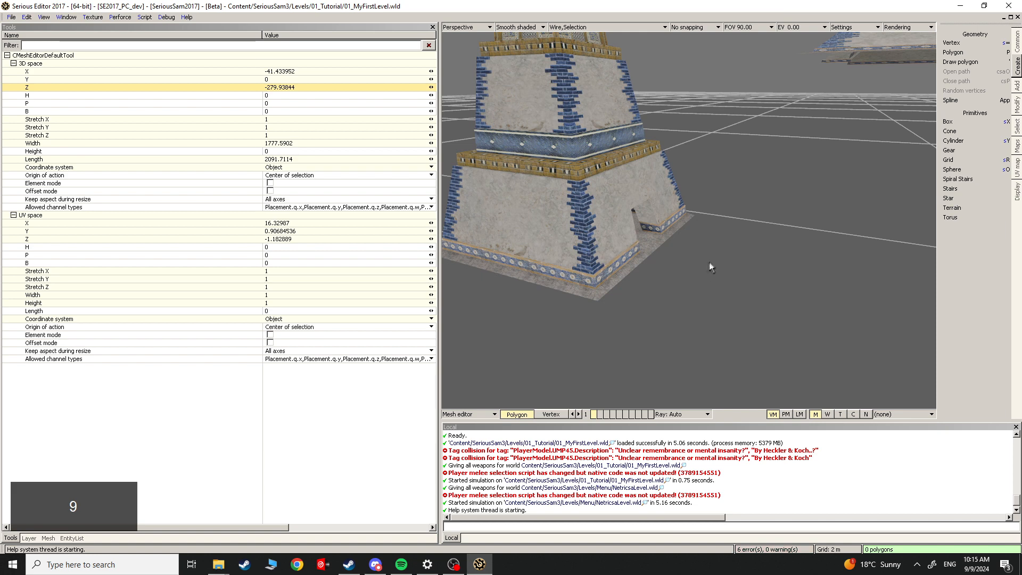
pyautogui.press('9')
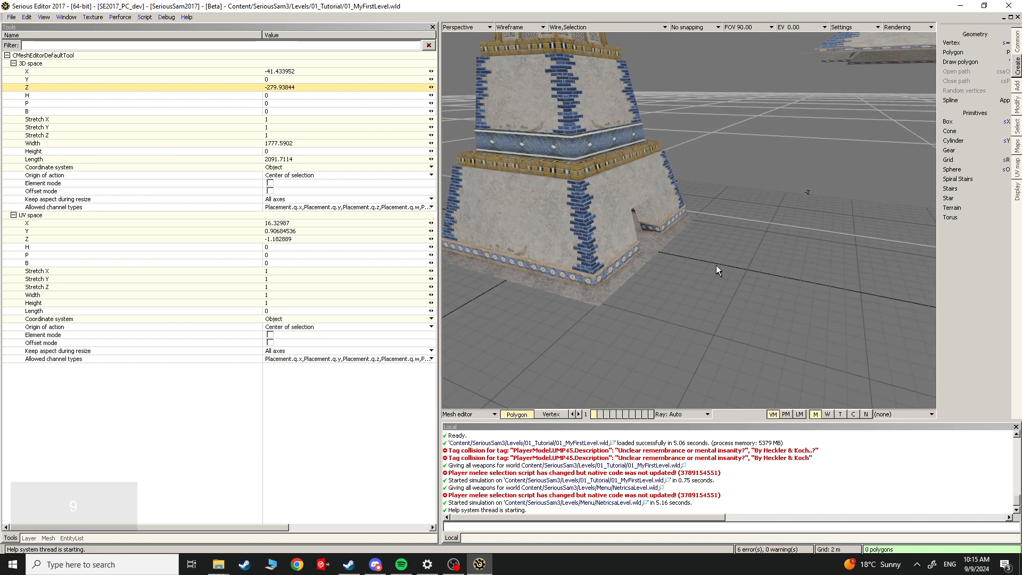
pyautogui.press('9')
pyautogui.press('9')
pyautogui.press('9')
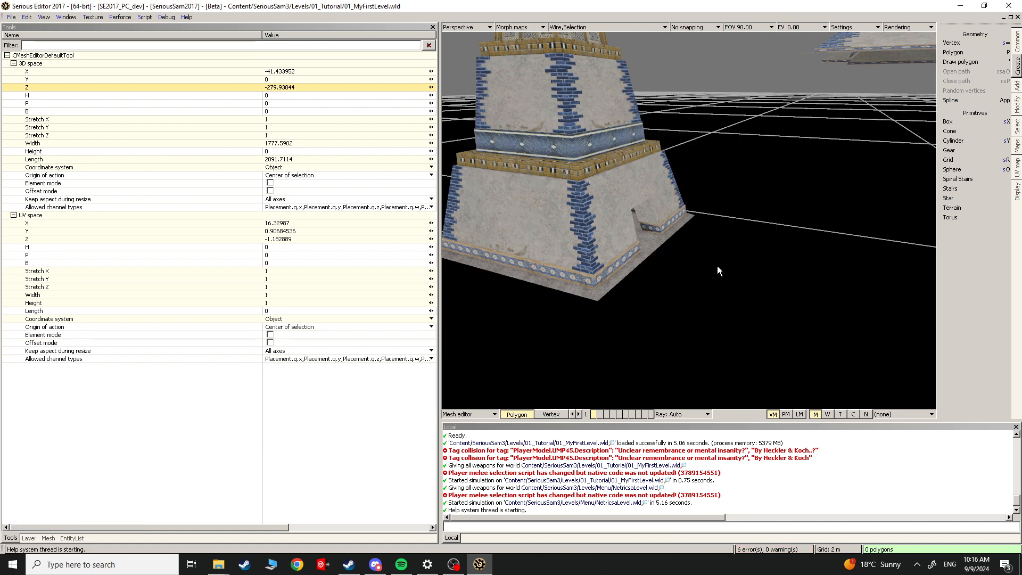
pyautogui.press('9')
pyautogui.press('9')
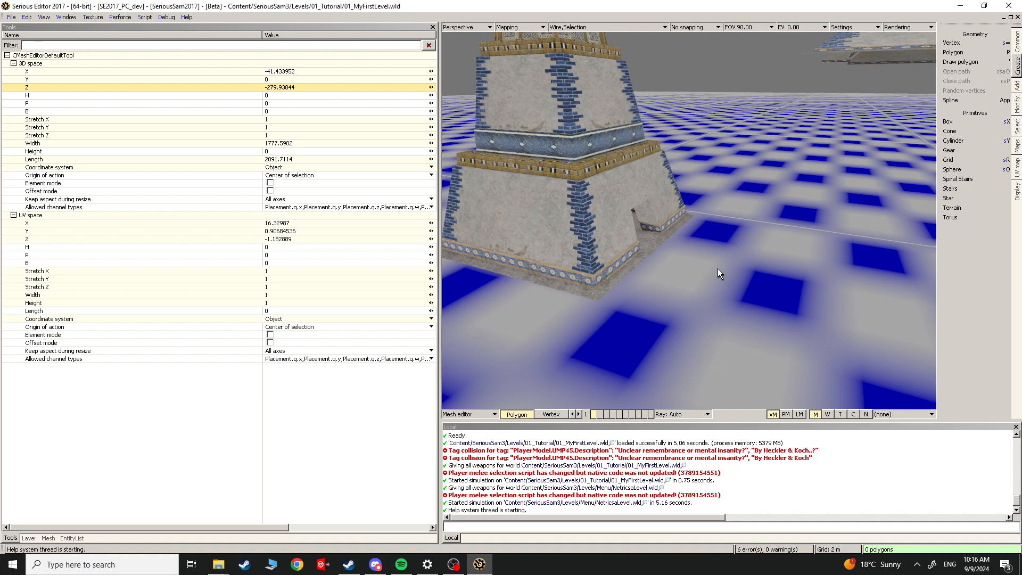
pyautogui.press('9')
pyautogui.press('9')
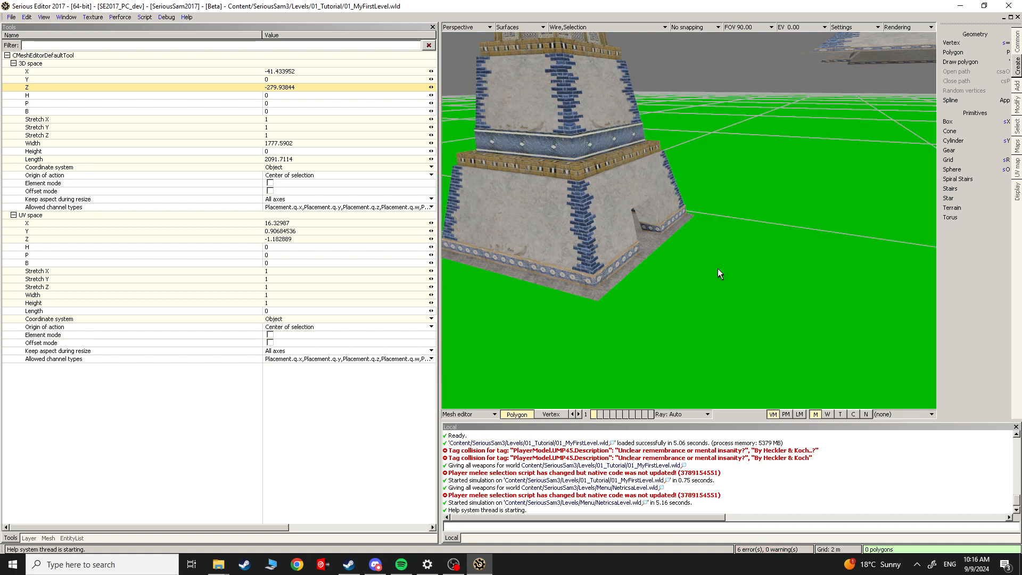
pyautogui.press('9')
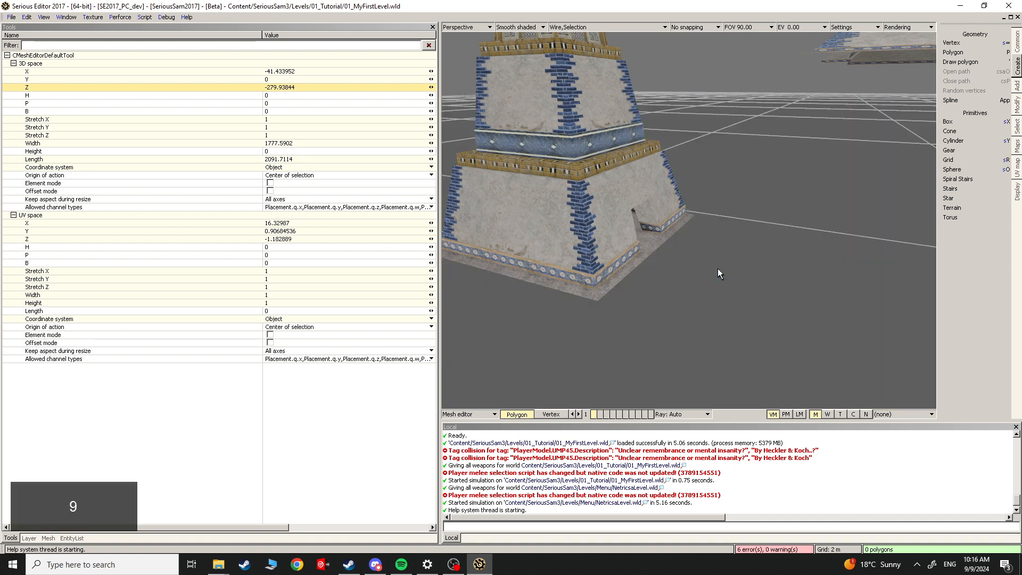
pyautogui.press('9')
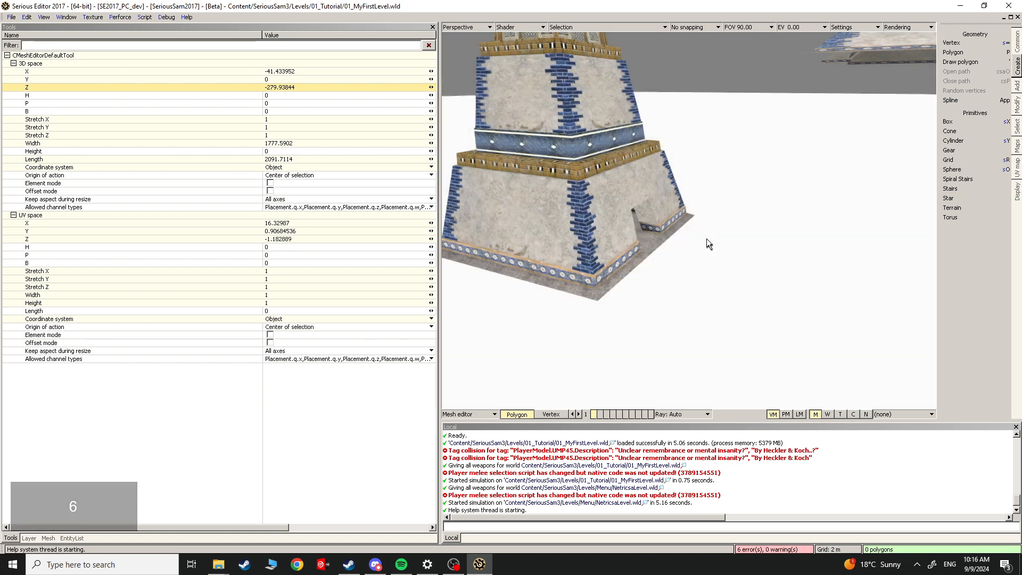
# Step: Enable the collision mesh in the terrain's mesh properties
pyautogui.click(48, 538)
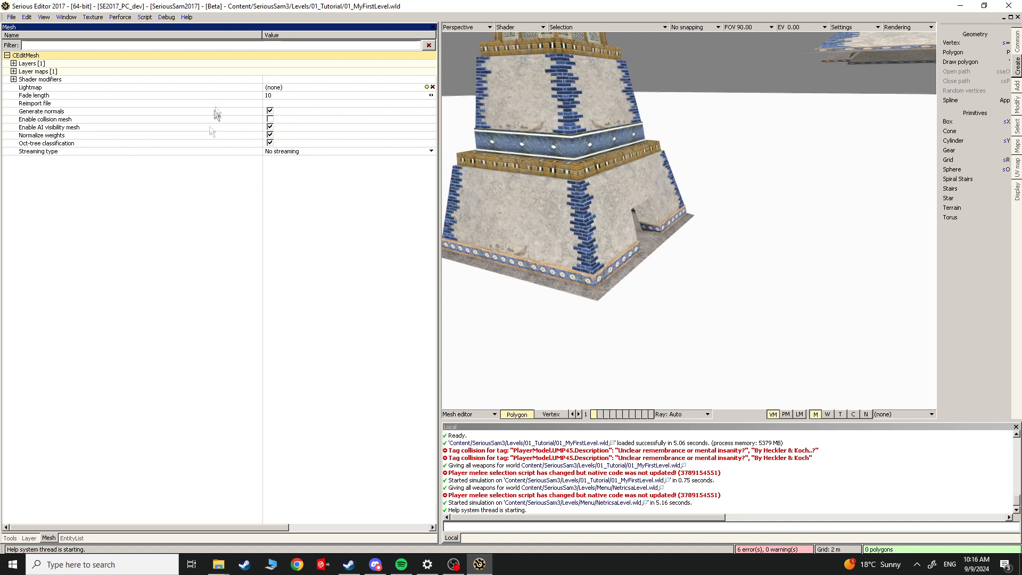
pyautogui.click(43, 114)
pyautogui.click(44, 121)
pyautogui.click(270, 119)
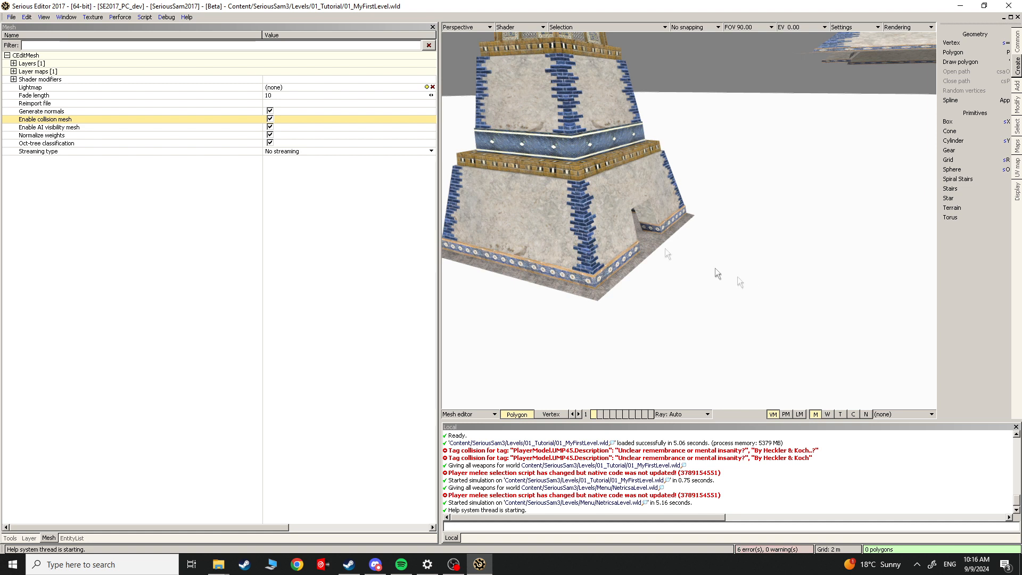
# Step: Expand the terrain's mesh layer and its polygon maps to review the Standard shader's parameters
pyautogui.click(14, 63)
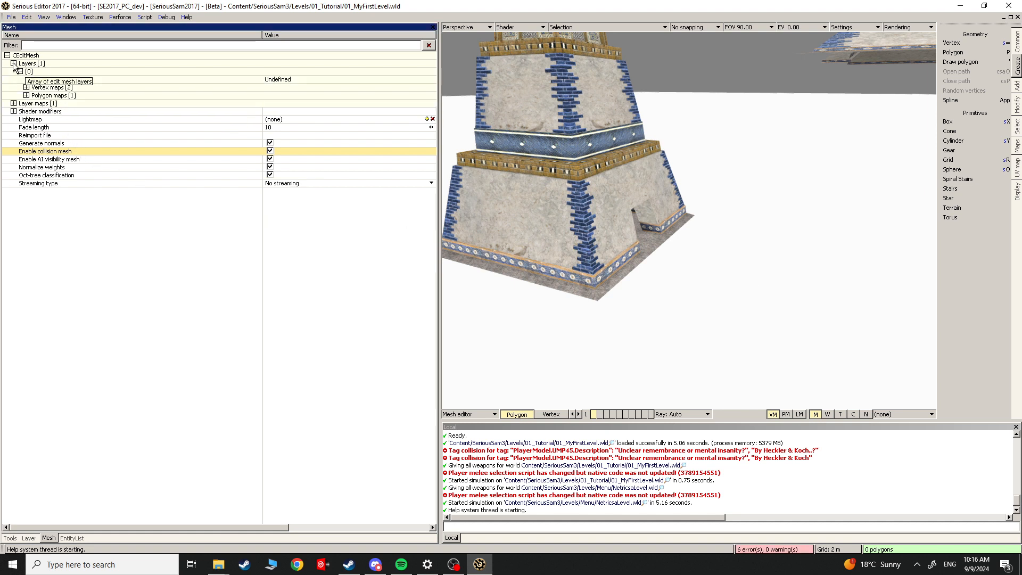
pyautogui.click(26, 95)
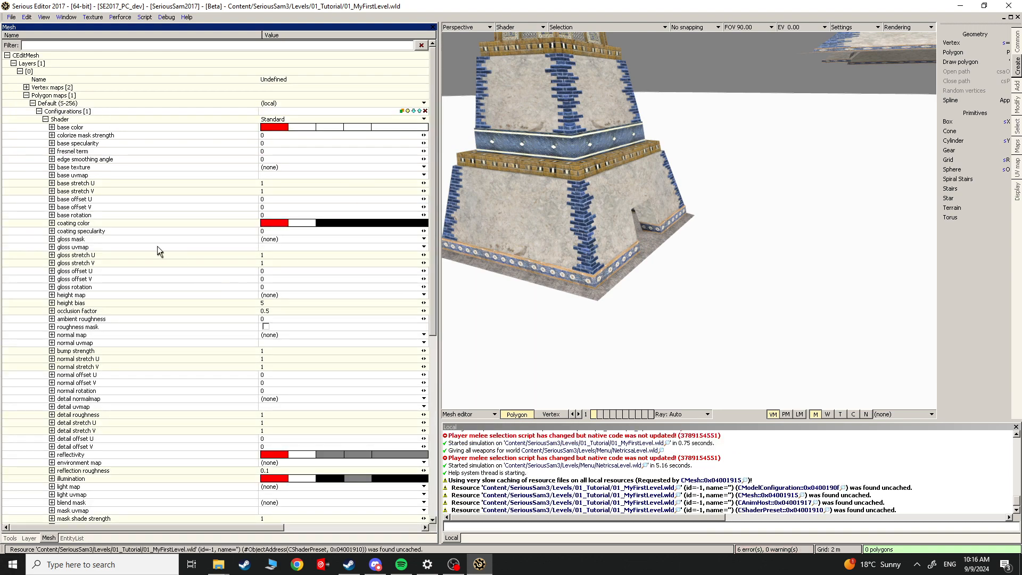
pyautogui.scroll(-10, 146, 270)
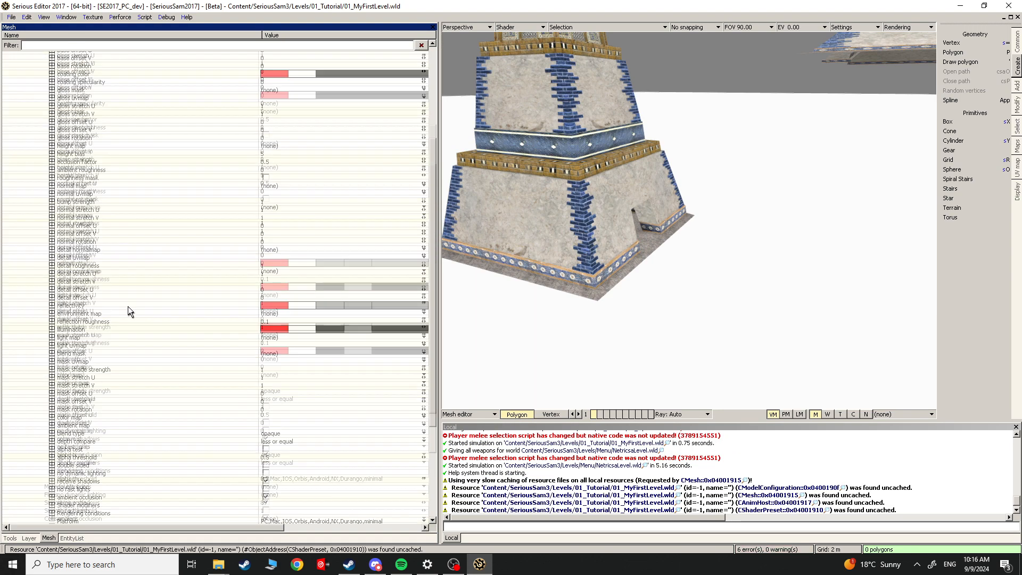
pyautogui.scroll(10, 129, 306)
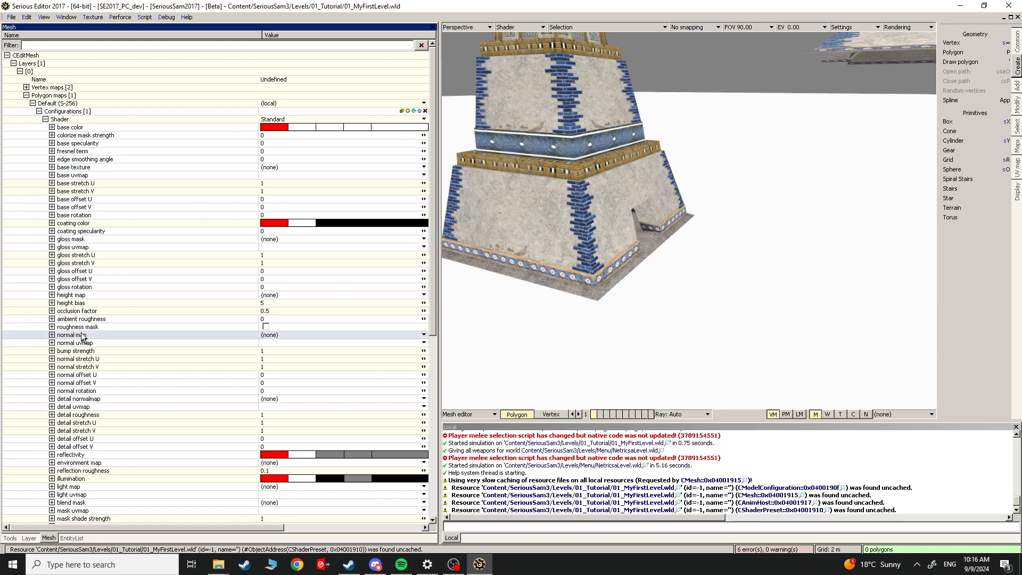
# Step: Inspect the shader's base color in the color picker and keep the current color
pyautogui.click(387, 128)
pyautogui.moveTo(494, 151); pyautogui.dragTo(579, 107)
pyautogui.moveTo(497, 170); pyautogui.dragTo(352, 110)
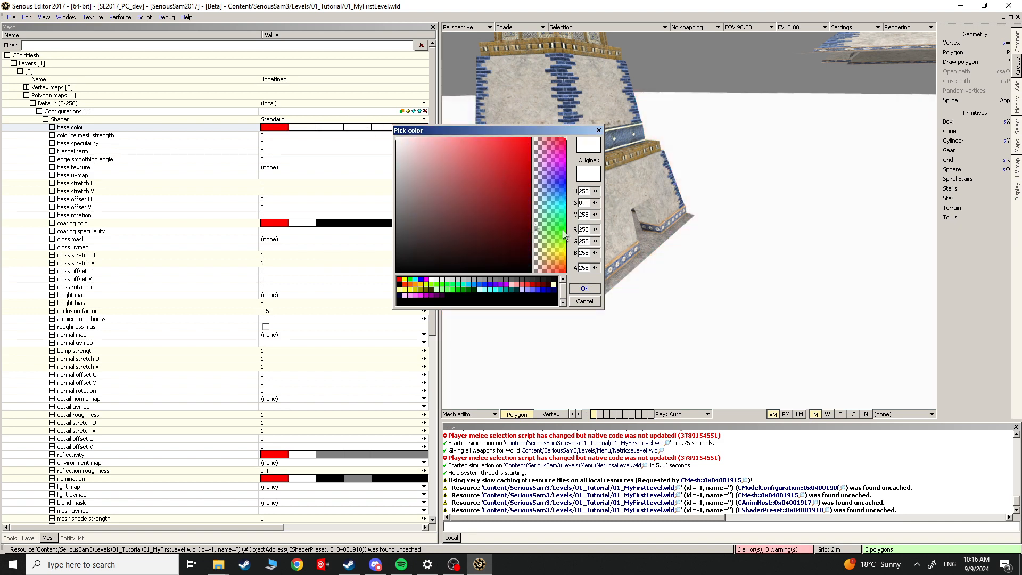
pyautogui.click(585, 288)
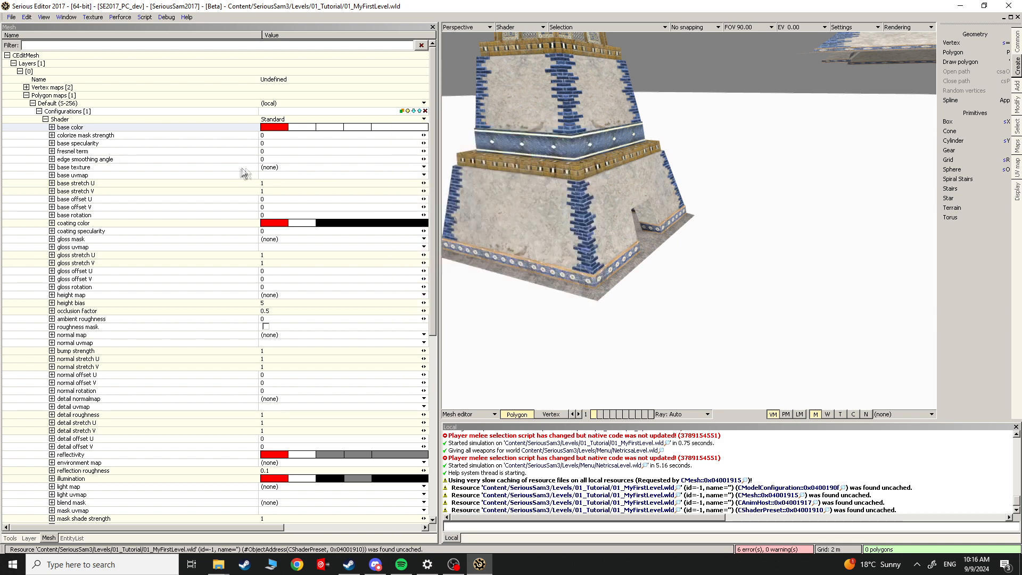
# Step: Browse for a base texture file for the terrain's shader and search the available textures for "grass"
pyautogui.click(102, 168)
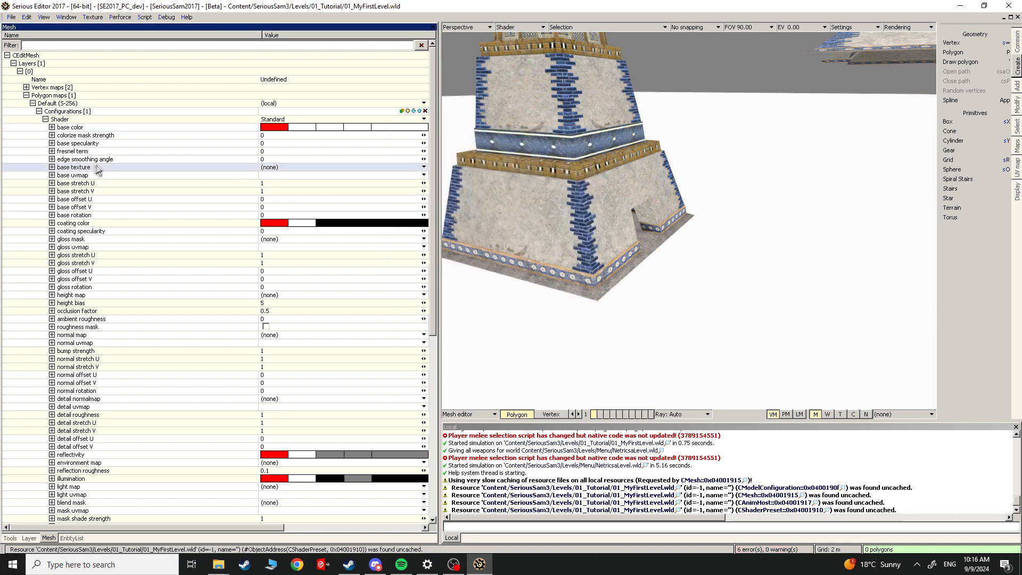
pyautogui.click(277, 166)
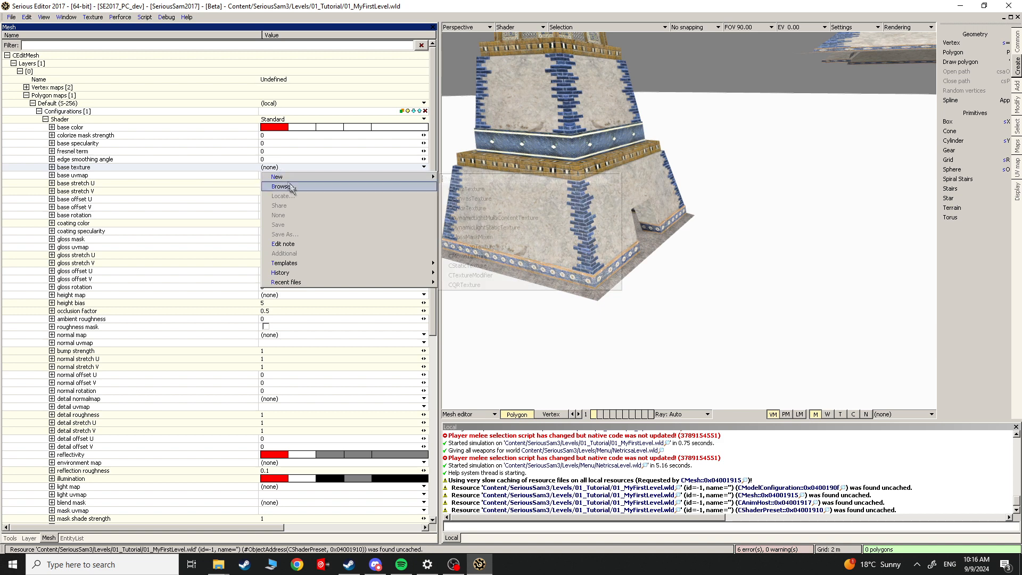
pyautogui.click(290, 184)
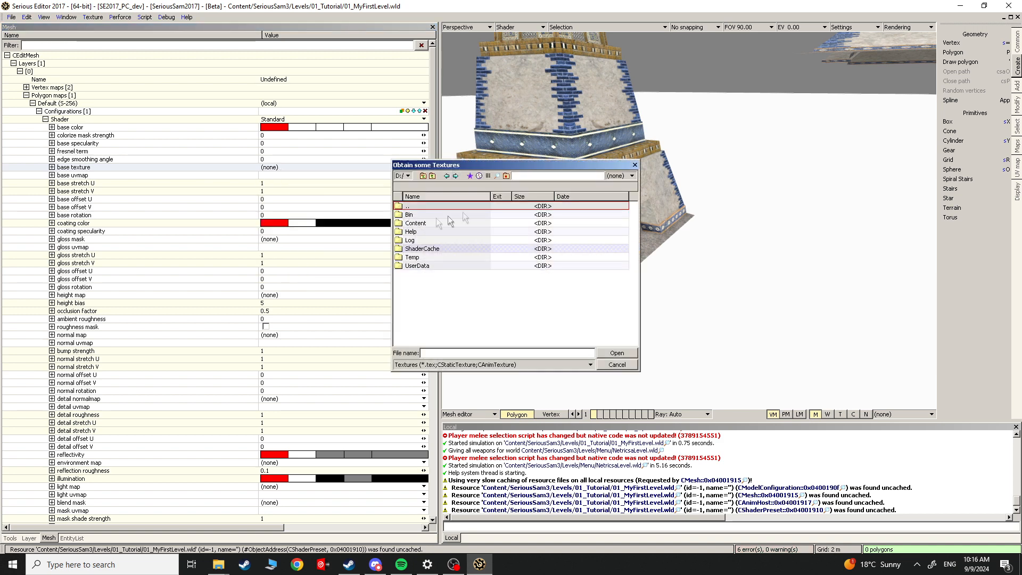
pyautogui.click(531, 178)
pyautogui.write('grass')
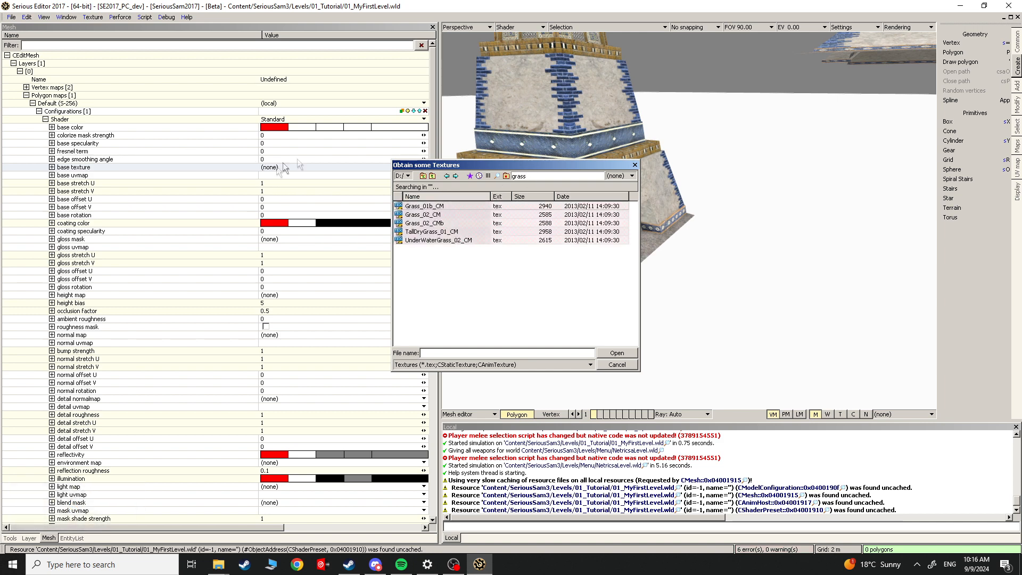
pyautogui.moveTo(412, 165); pyautogui.dragTo(439, 199)
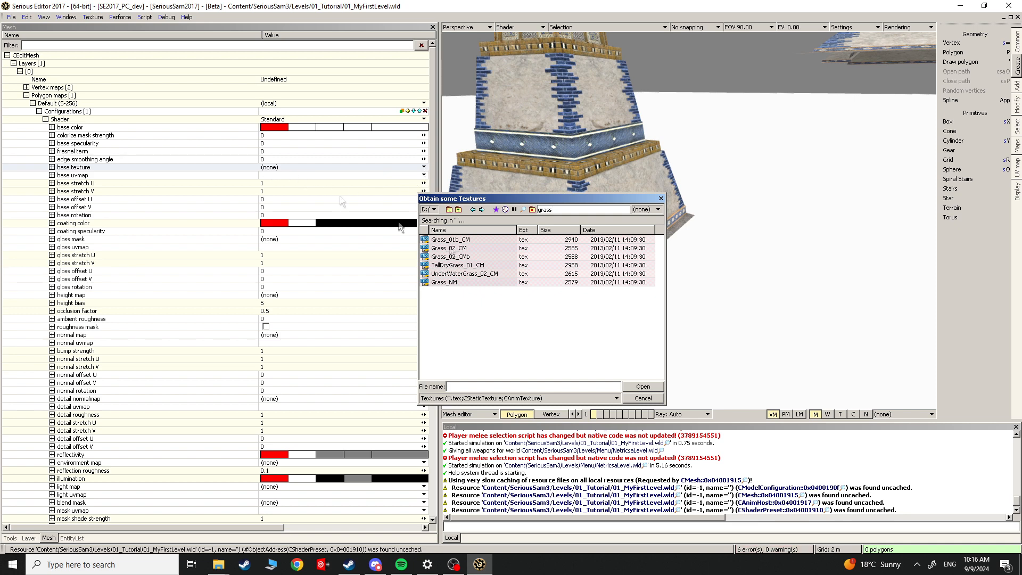
# Step: Look through the grass textures found and preview Grass_02_CM to judge whether it suits the ground
pyautogui.scroll(-4, 527, 304)
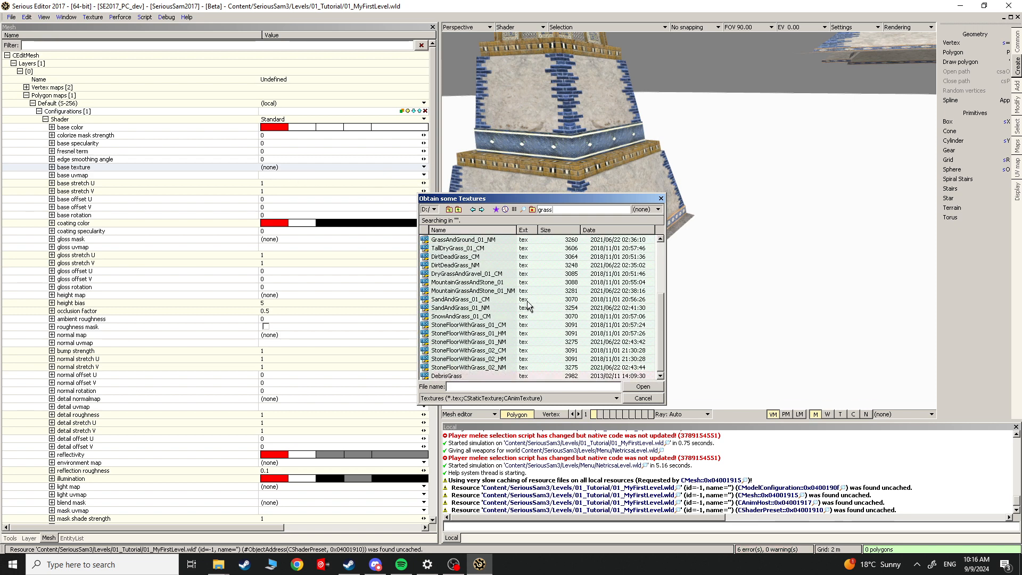
pyautogui.scroll(4, 522, 314)
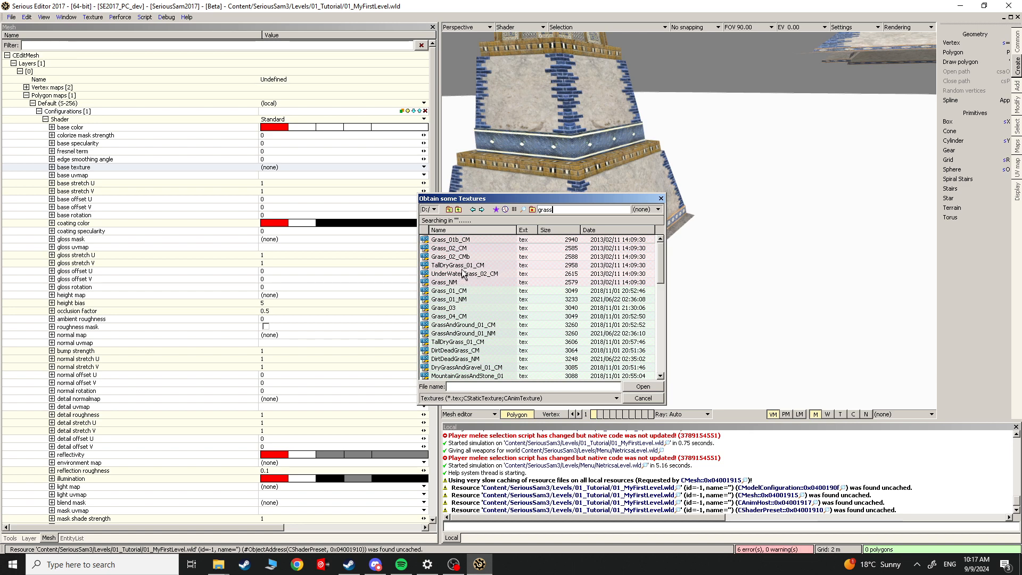
pyautogui.scroll(-1, 463, 273)
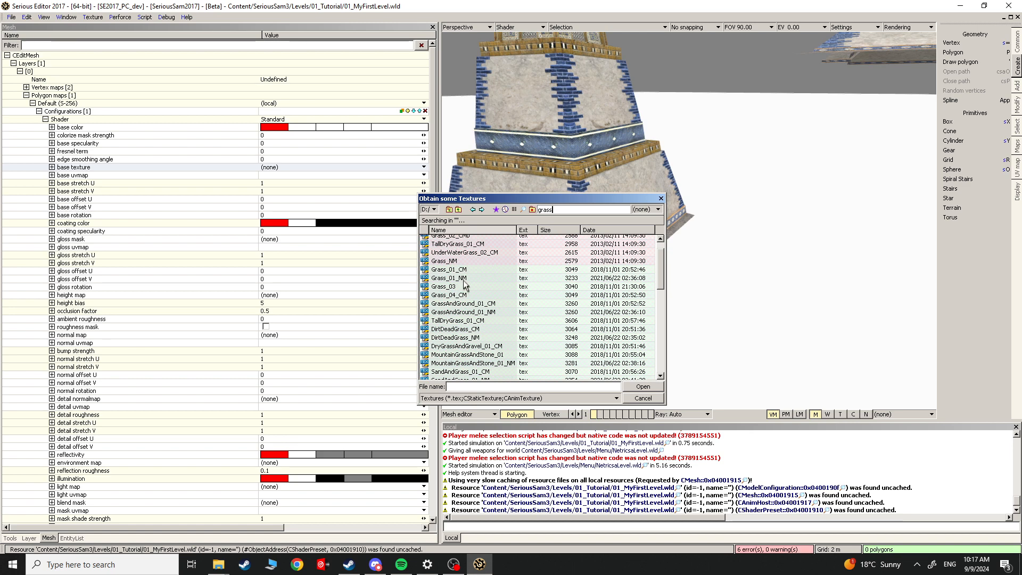
pyautogui.scroll(1, 471, 287)
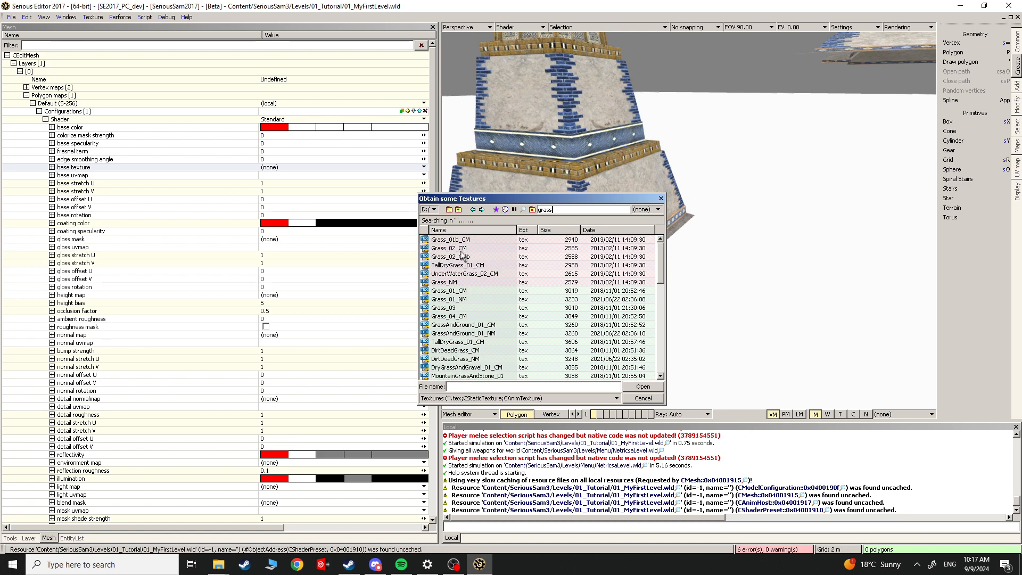
pyautogui.scroll(-6, 466, 282)
pyautogui.scroll(6, 482, 309)
pyautogui.click(457, 250)
pyautogui.moveTo(456, 252)
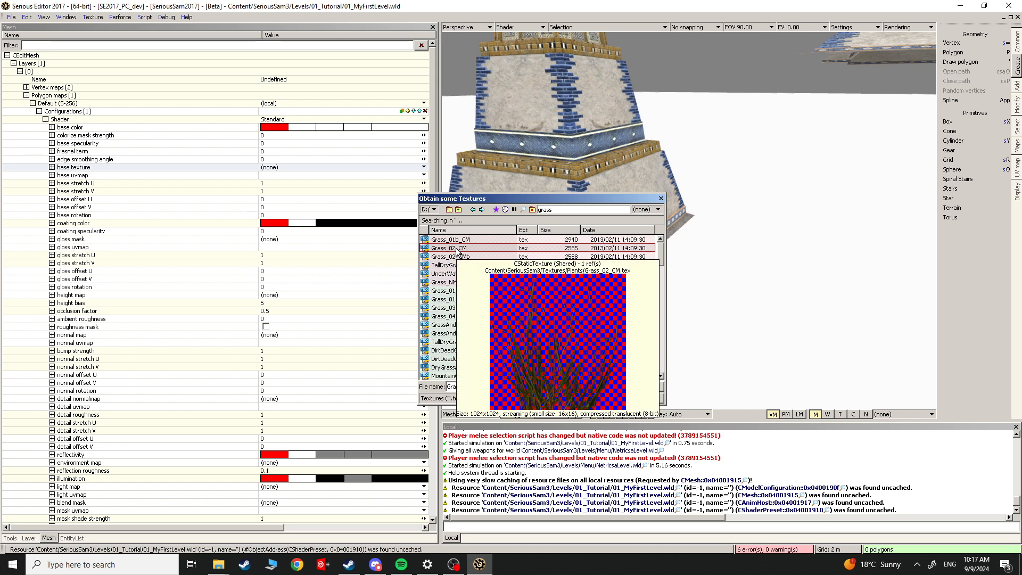
pyautogui.press('F3')
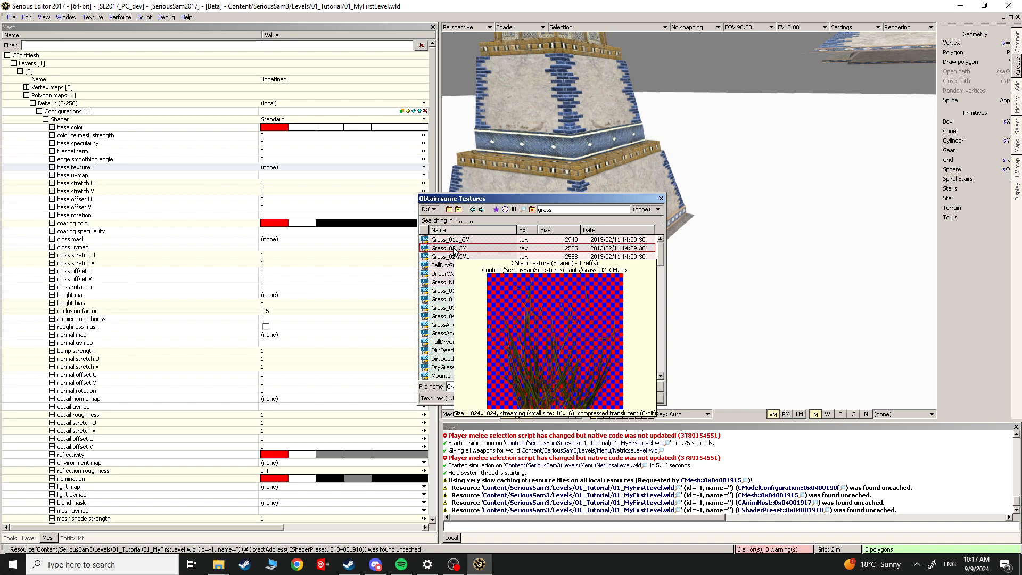
pyautogui.press('F3')
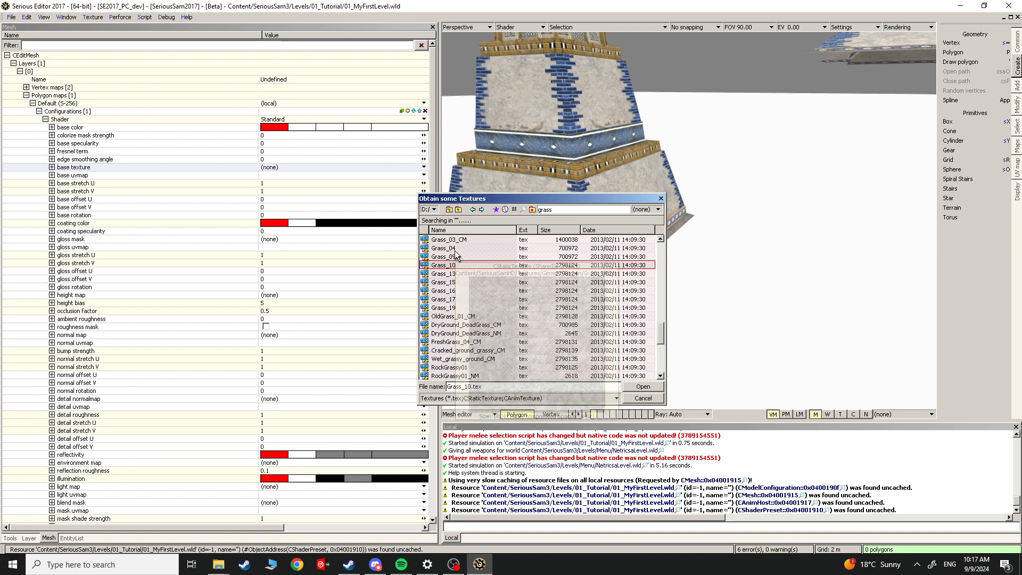
# Step: Preview further grass textures and assign Grass_19.tex as the shader's base texture
pyautogui.press('F3')
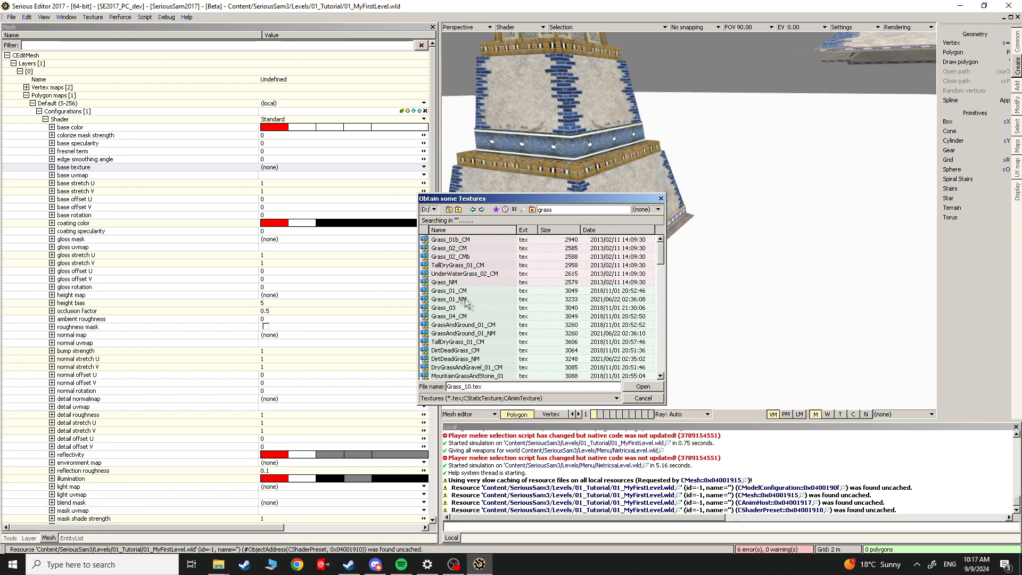
pyautogui.press('F3')
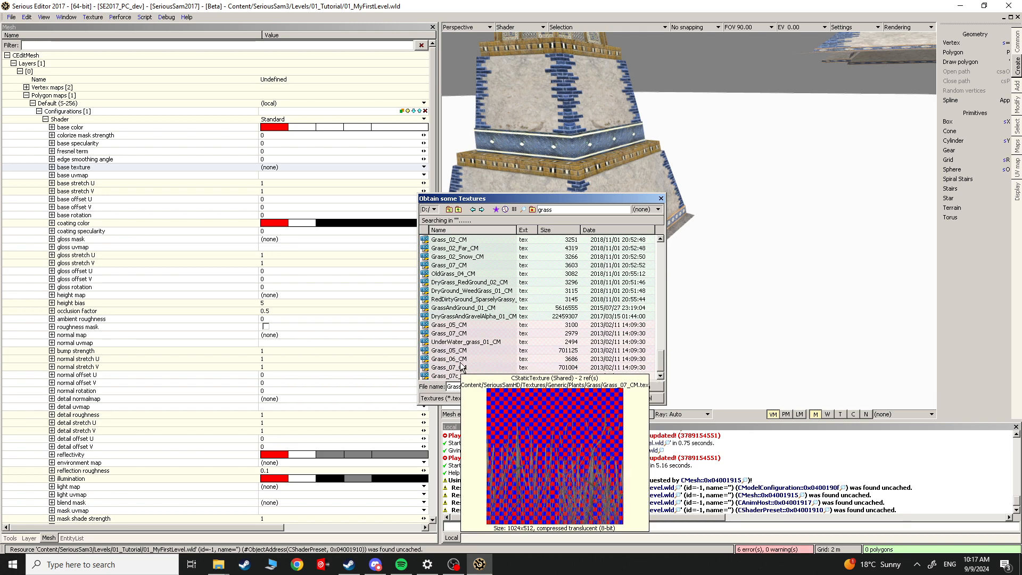
pyautogui.press('F3')
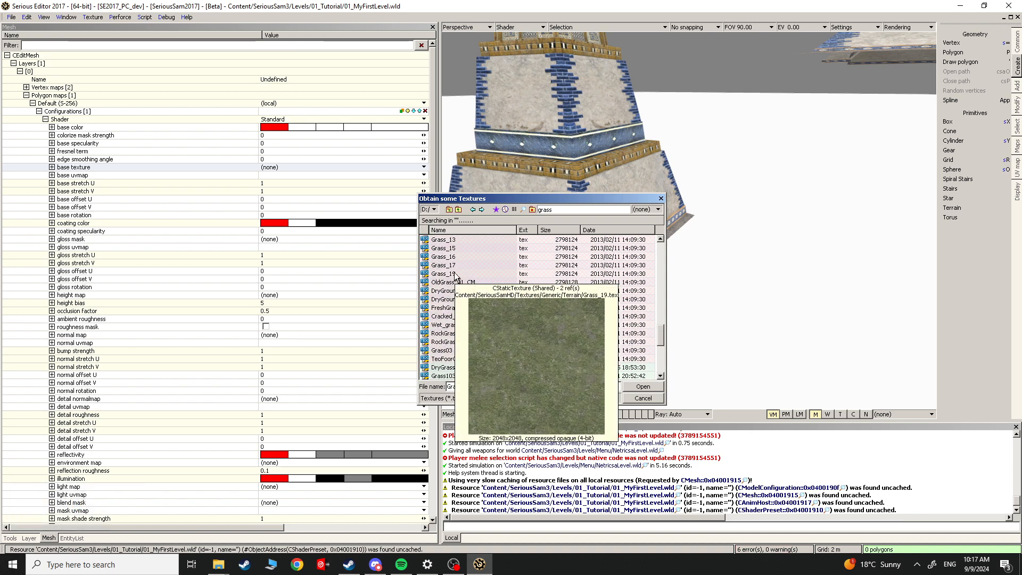
pyautogui.press('F3')
pyautogui.doubleClick(454, 274)
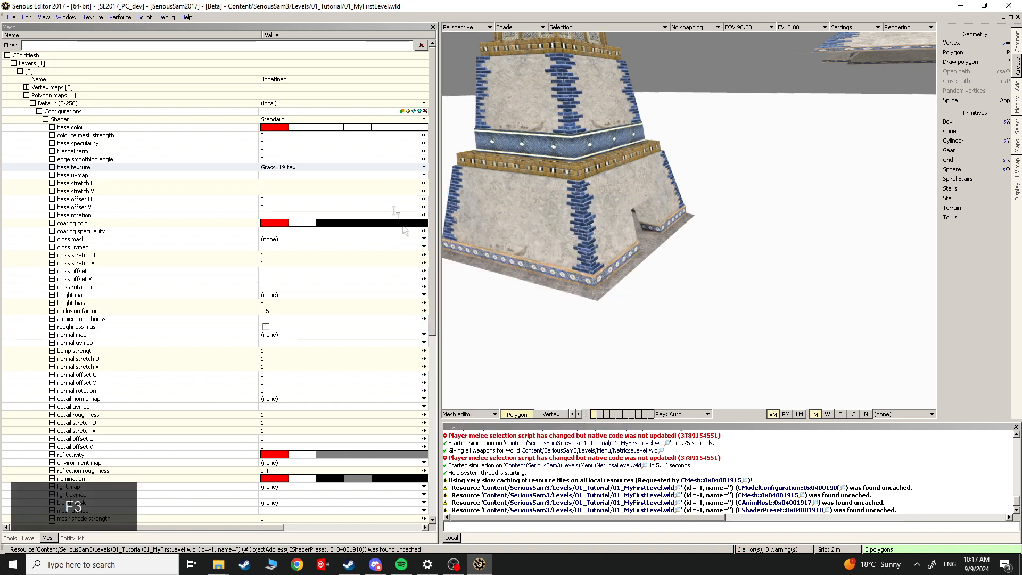
# Step: Set the shader's base uvmap to Texture so the grass is mapped onto the terrain
pyautogui.click(90, 175)
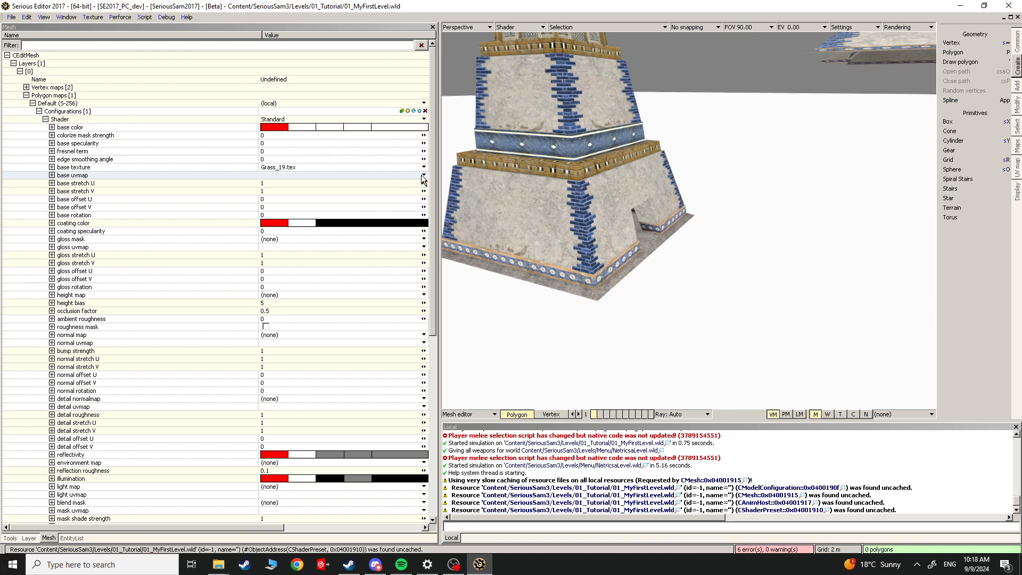
pyautogui.click(203, 169)
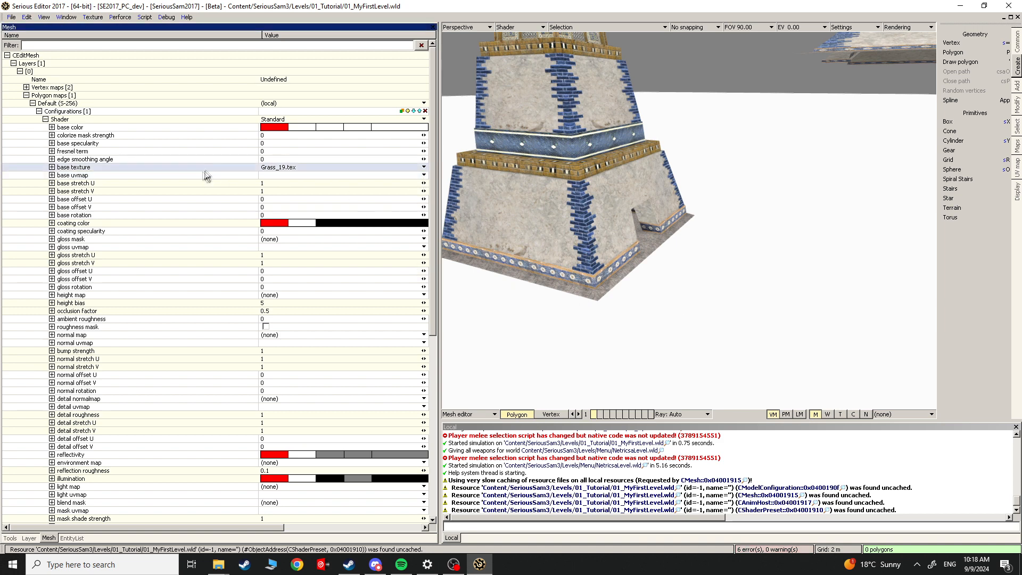
pyautogui.click(83, 177)
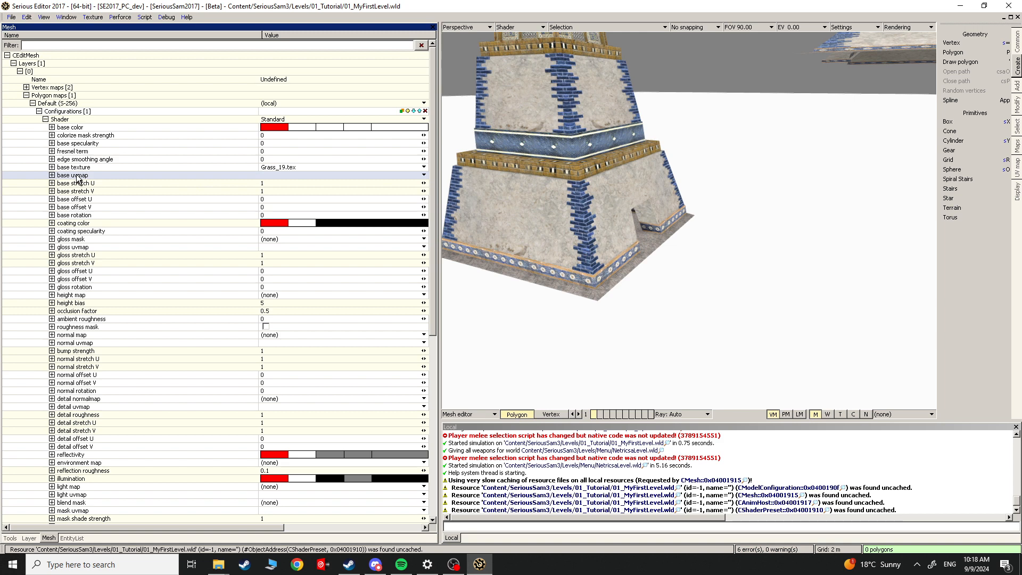
pyautogui.click(425, 175)
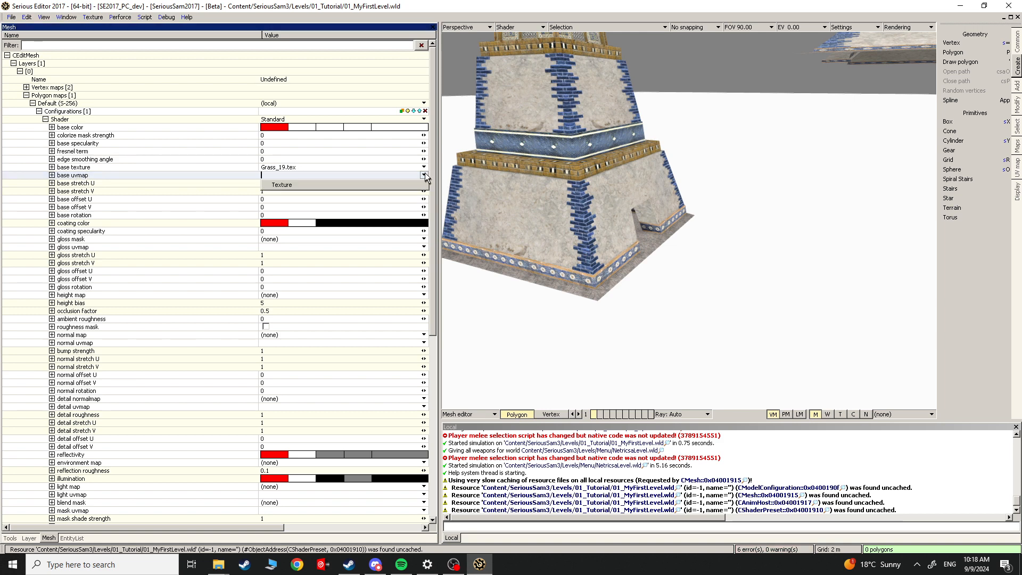
pyautogui.click(296, 191)
pyautogui.click(425, 175)
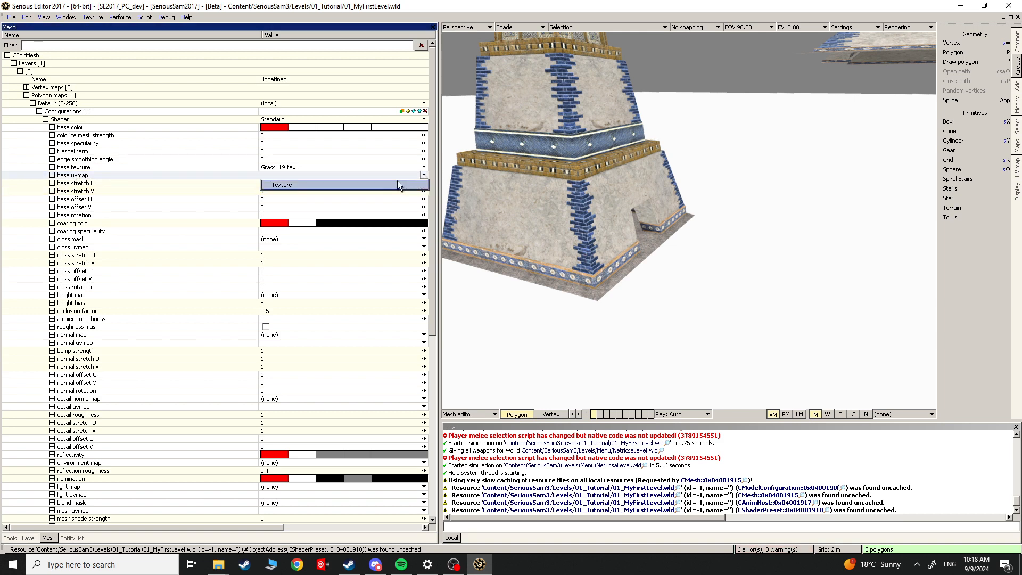
pyautogui.click(397, 181)
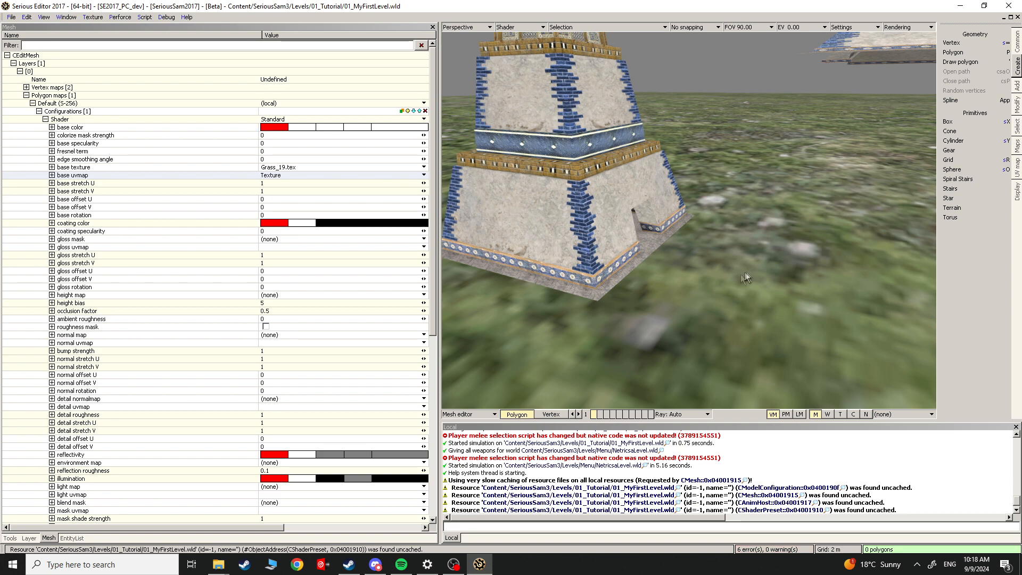
# Step: Select all of the terrain's polygons and clear the selection
pyautogui.press('Escape')
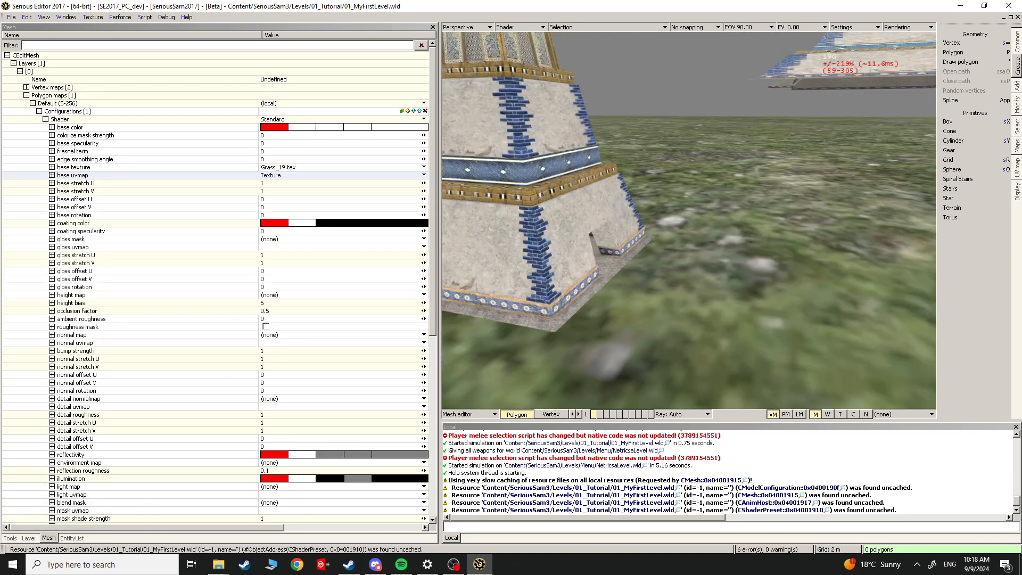
pyautogui.press('Escape')
pyautogui.hotkey('ctrl', 'a')
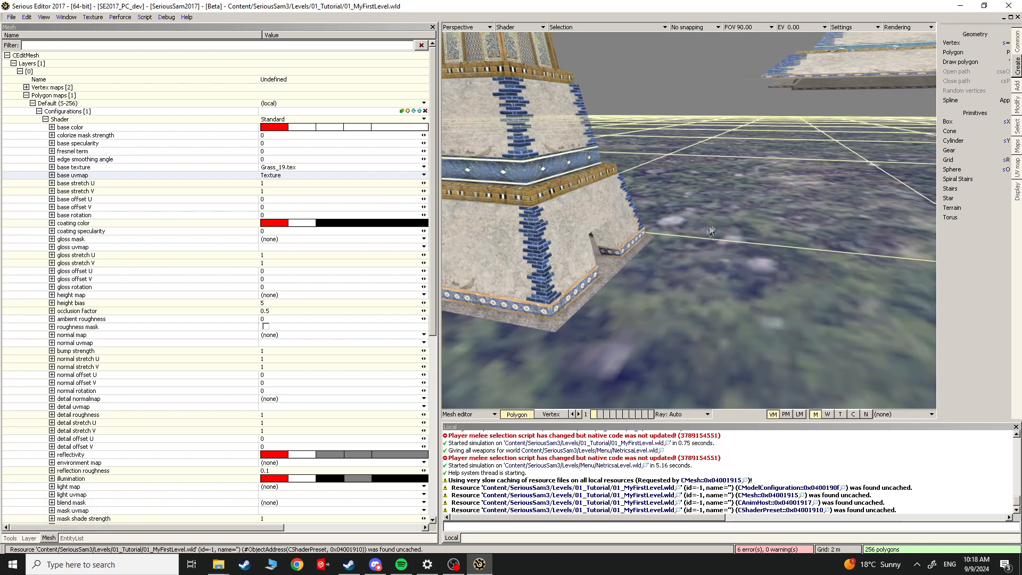
pyautogui.press('Escape')
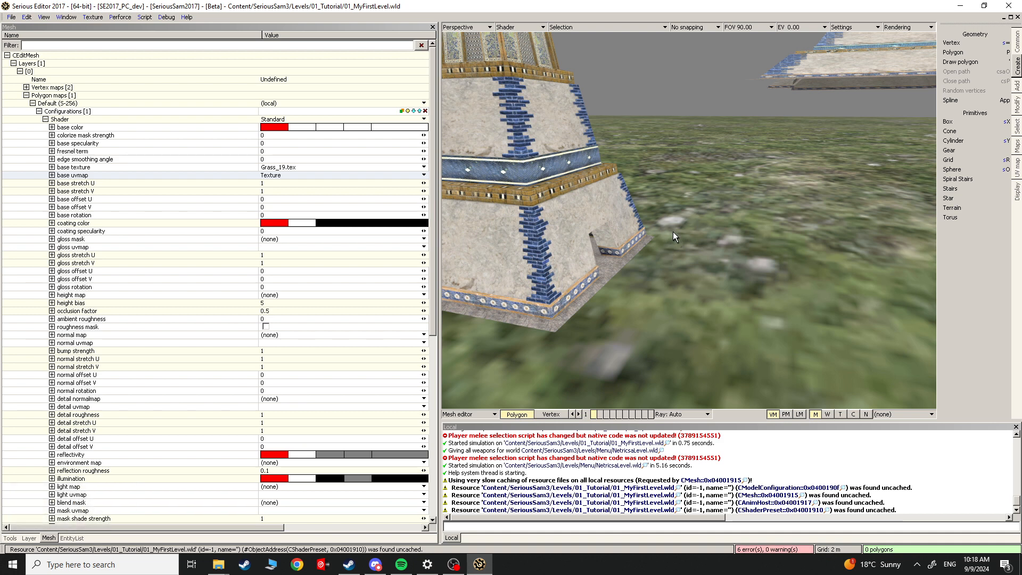
# Step: Remap the terrain's Texture UV map with the Mapping tool, using Normal mapping with Fit both UV
pyautogui.hotkey('shift', 's')
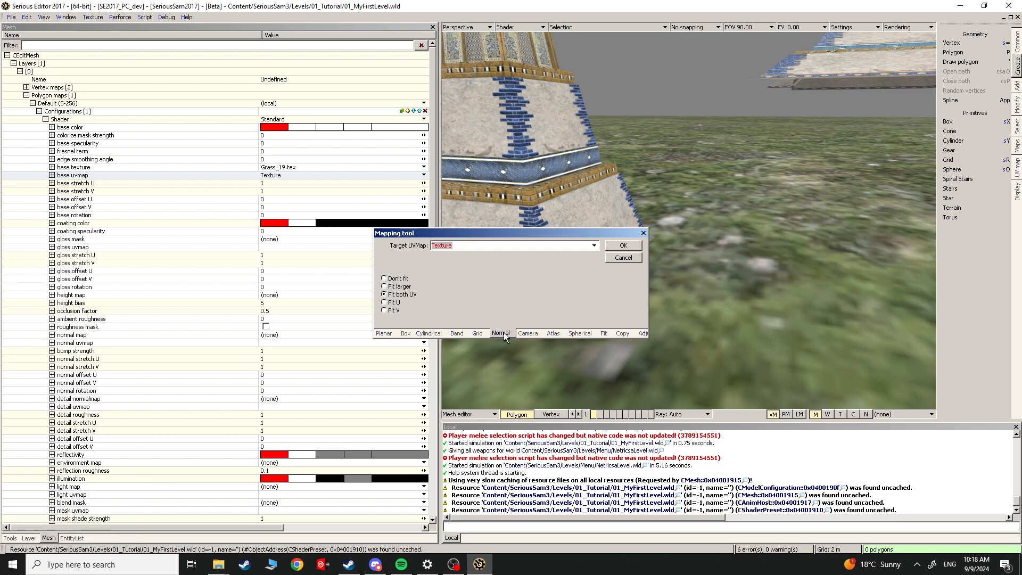
pyautogui.click(403, 296)
pyautogui.click(622, 245)
pyautogui.press('Escape')
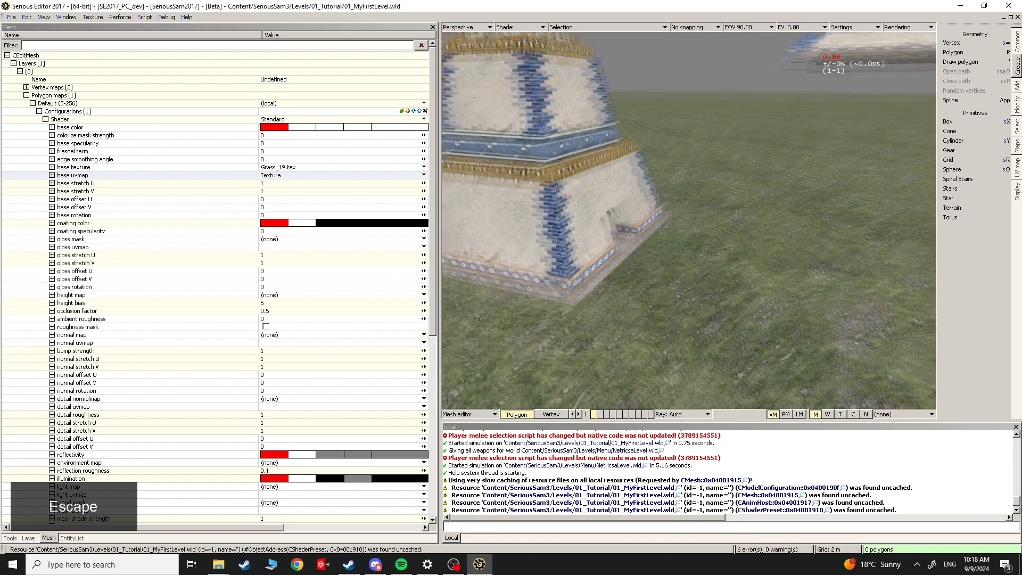
pyautogui.moveTo(666, 272); pyautogui.dragTo(687, 282, button='right')
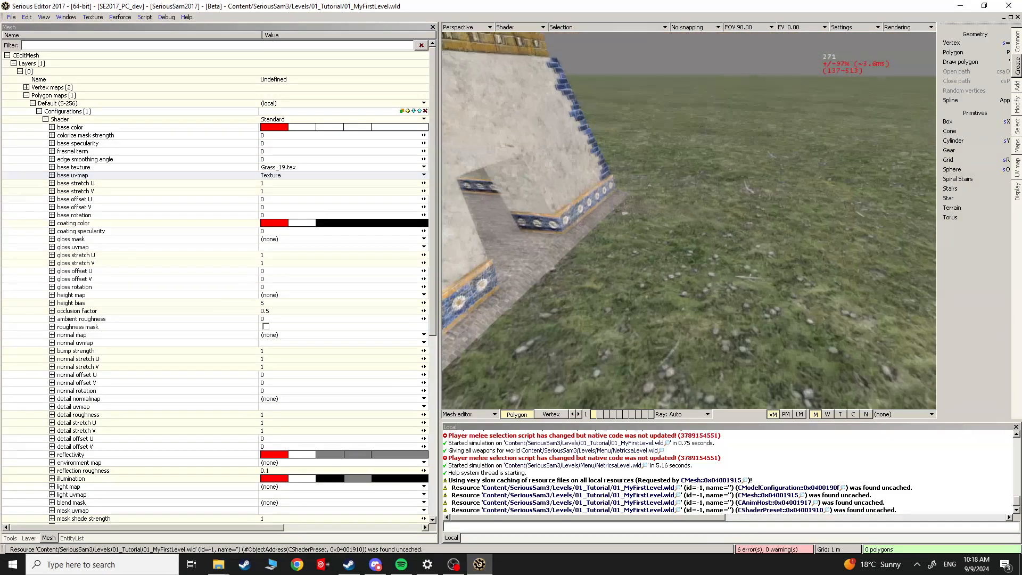
pyautogui.press('Escape')
# Step: Set the grass texture's base stretch U and V to 3 and check the tiling on the ground
pyautogui.click(115, 183)
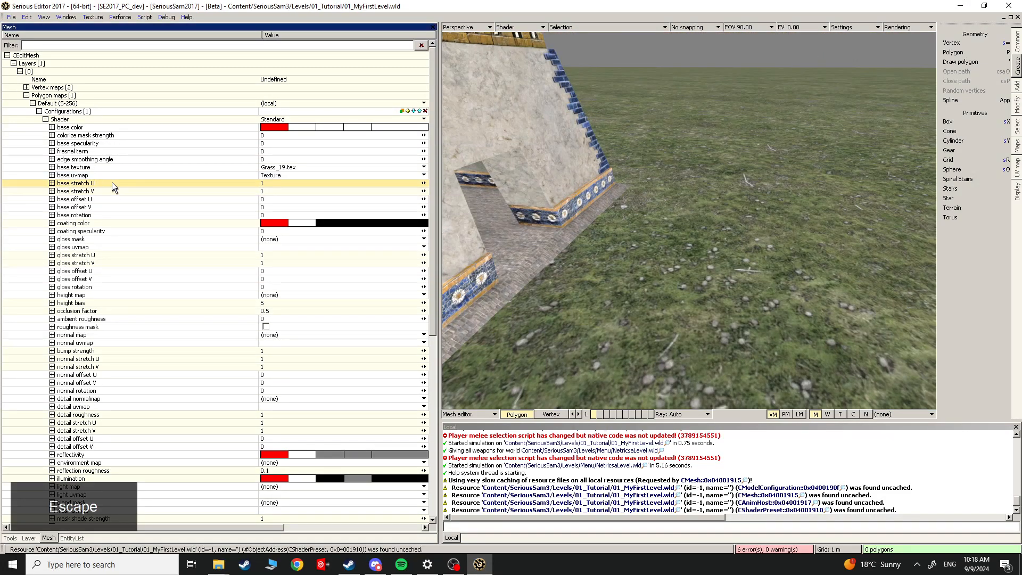
pyautogui.write('3')
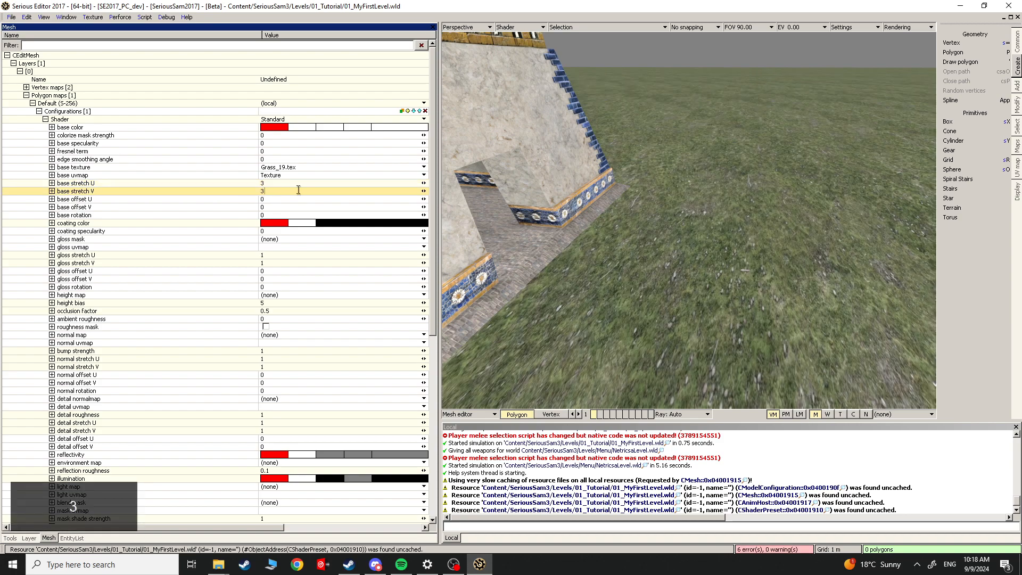
pyautogui.press('Escape')
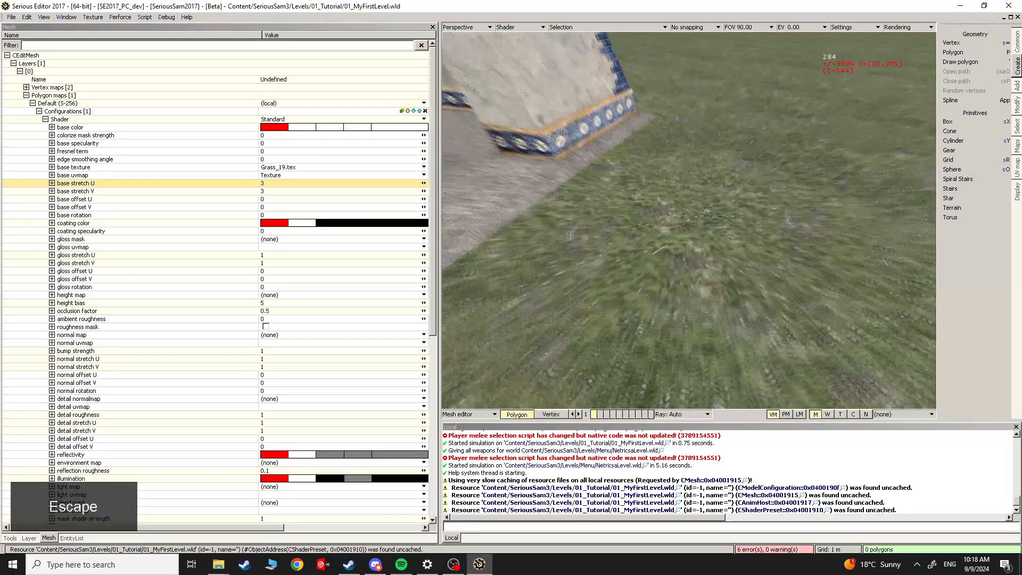
pyautogui.moveTo(689, 220)
pyautogui.mouseDown(button='right')
pyautogui.moveTo(687, 235)
pyautogui.moveTo(714, 221)
pyautogui.moveTo(703, 218)
pyautogui.mouseUp(button='right')
pyautogui.press('Escape')
# Step: Set the grass texture's base stretch U and V to 6 and check the tiling on the ground
pyautogui.doubleClick(269, 184)
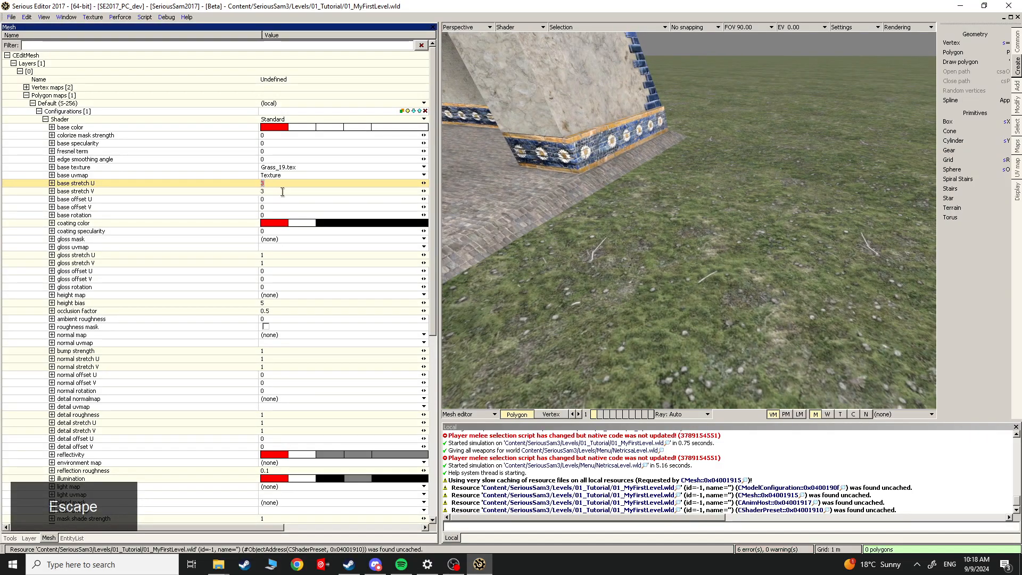
pyautogui.write('6')
pyautogui.press('Escape')
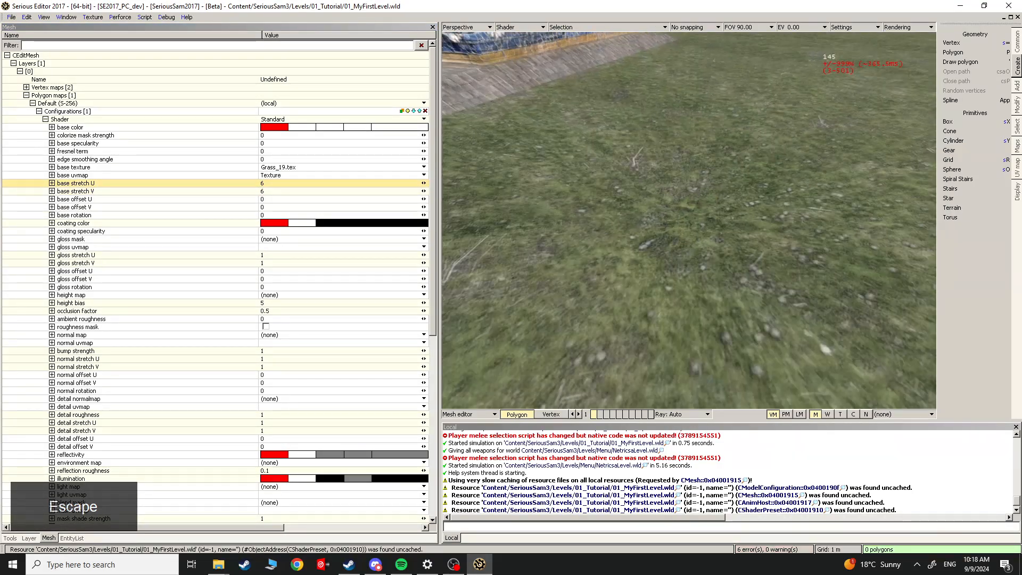
pyautogui.press('Escape')
# Step: Set the grass texture's base stretch U and V to 12 and check the tiling beside the building
pyautogui.click(283, 186)
pyautogui.moveTo(284, 187); pyautogui.dragTo(263, 202)
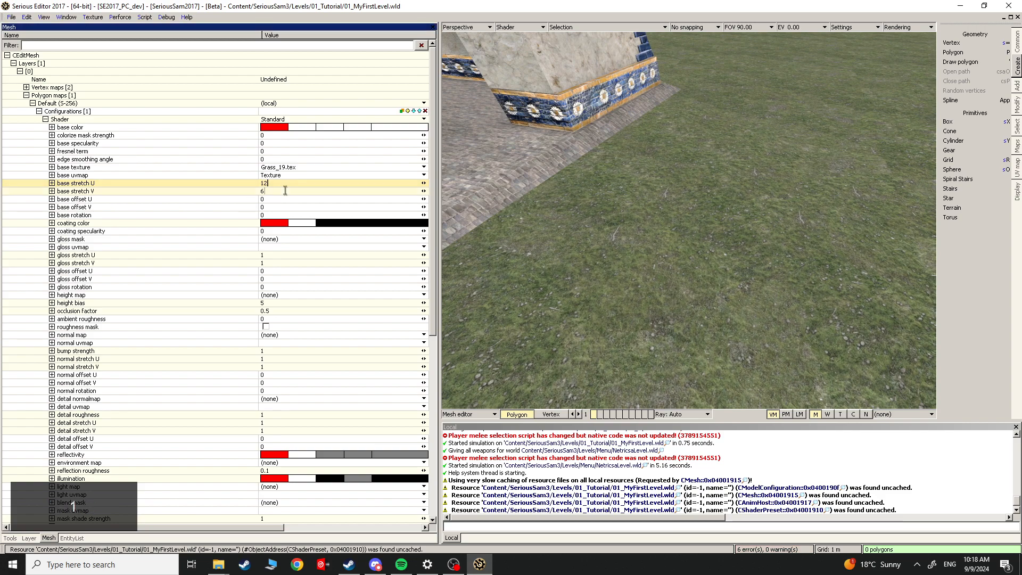
pyautogui.write('12')
pyautogui.press('Escape')
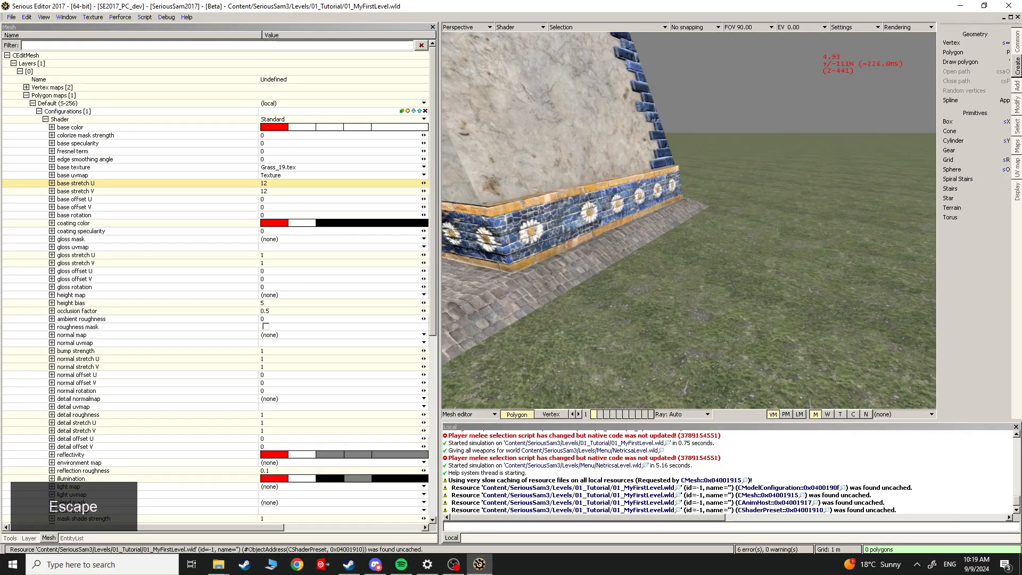
# Step: Save the level with the rescaled grass texture
pyautogui.press('Escape')
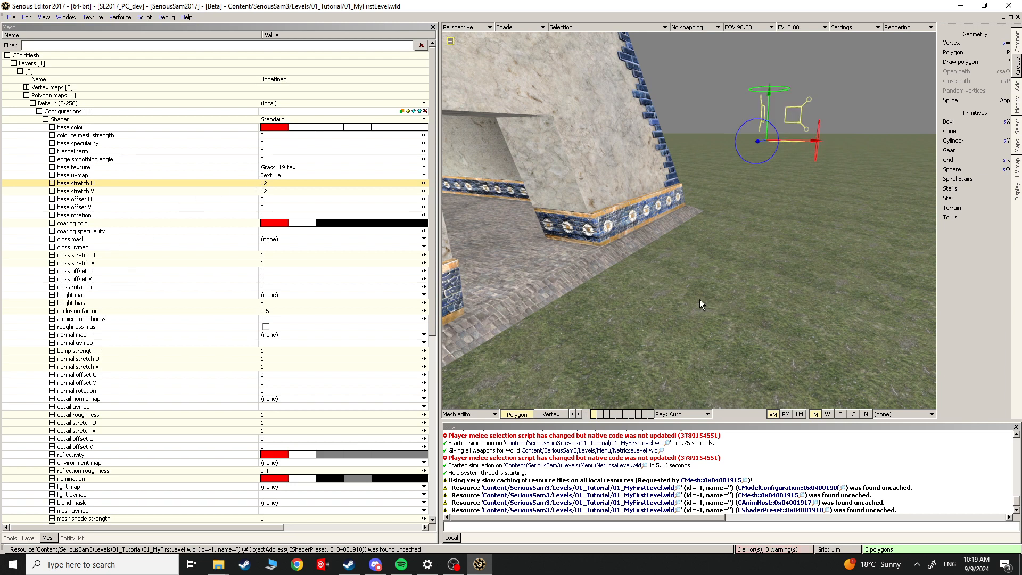
pyautogui.hotkey('ctrl', 's')
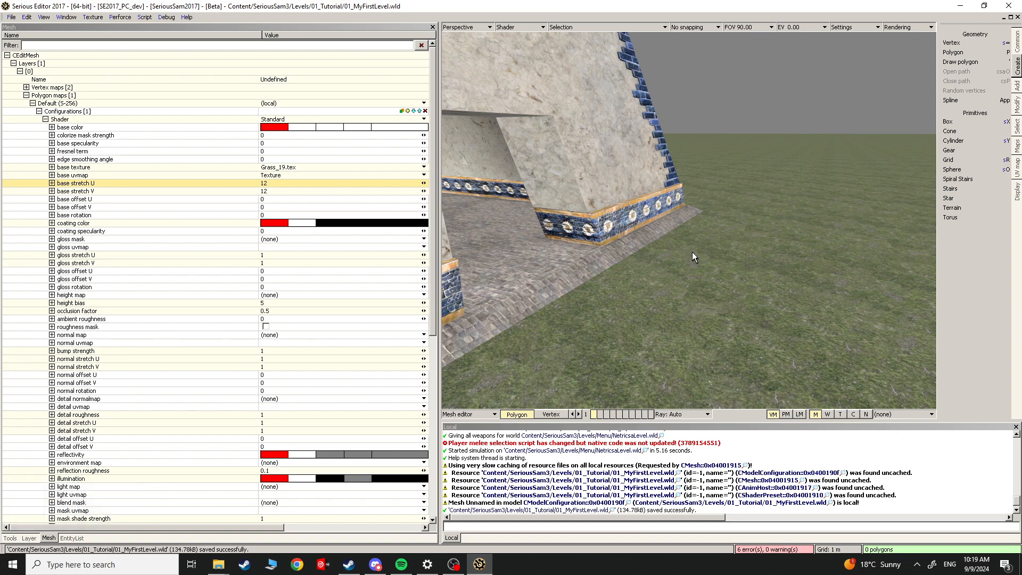
# Step: Examine the grass tiling and the paved edge up close and from a distance around the building
pyautogui.press('Escape')
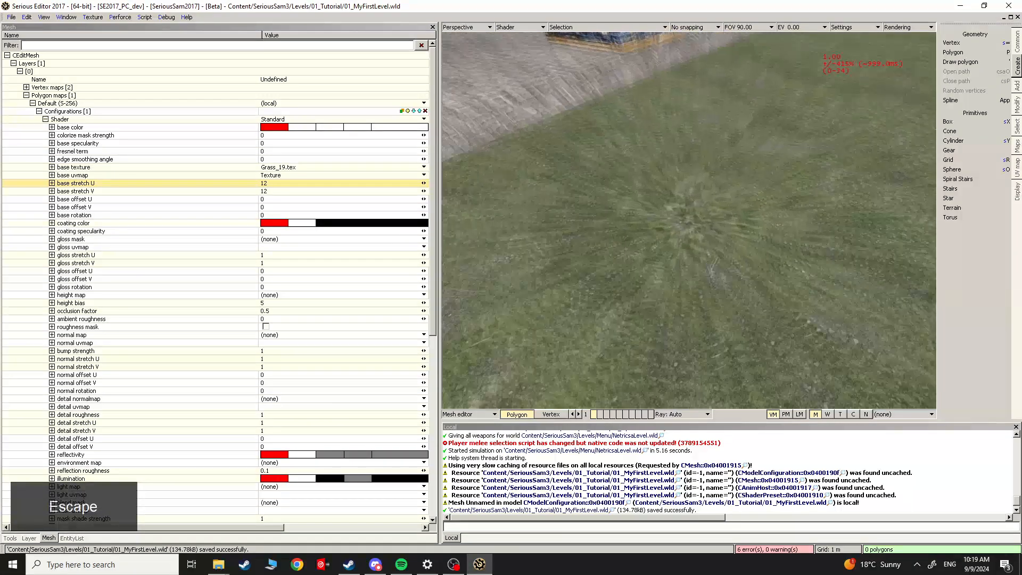
pyautogui.press('w')
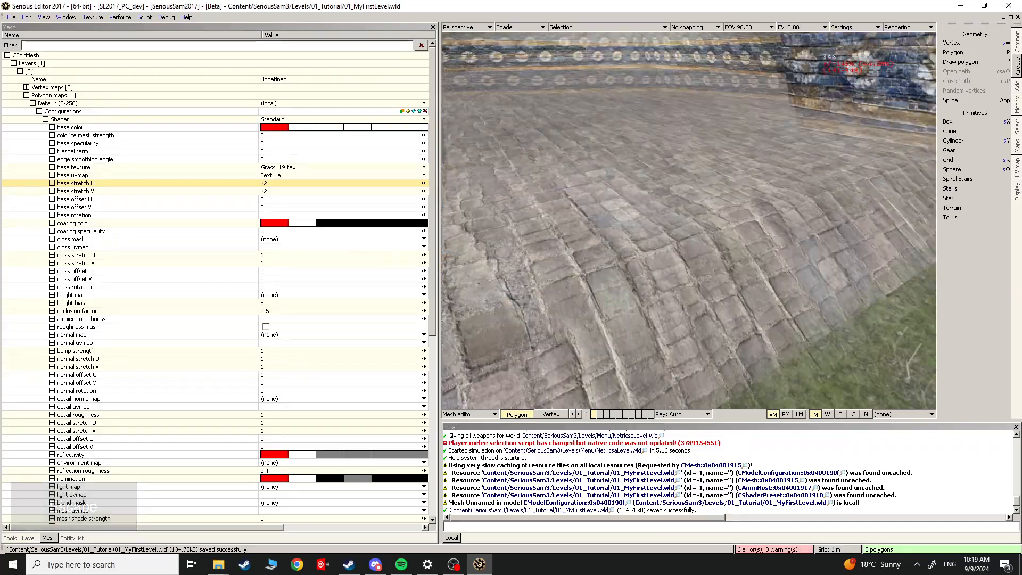
pyautogui.press('s')
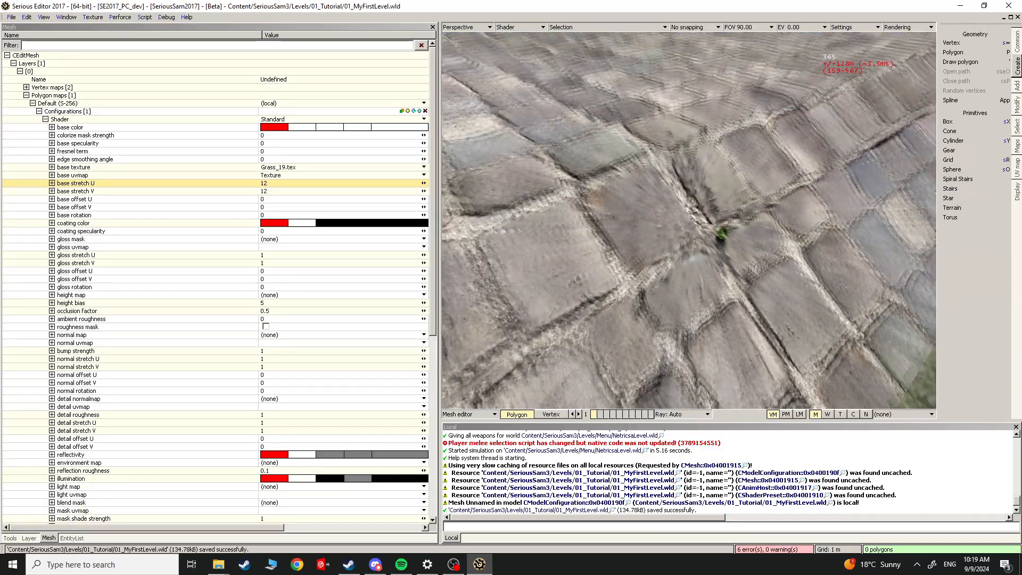
pyautogui.press('w')
pyautogui.press('s')
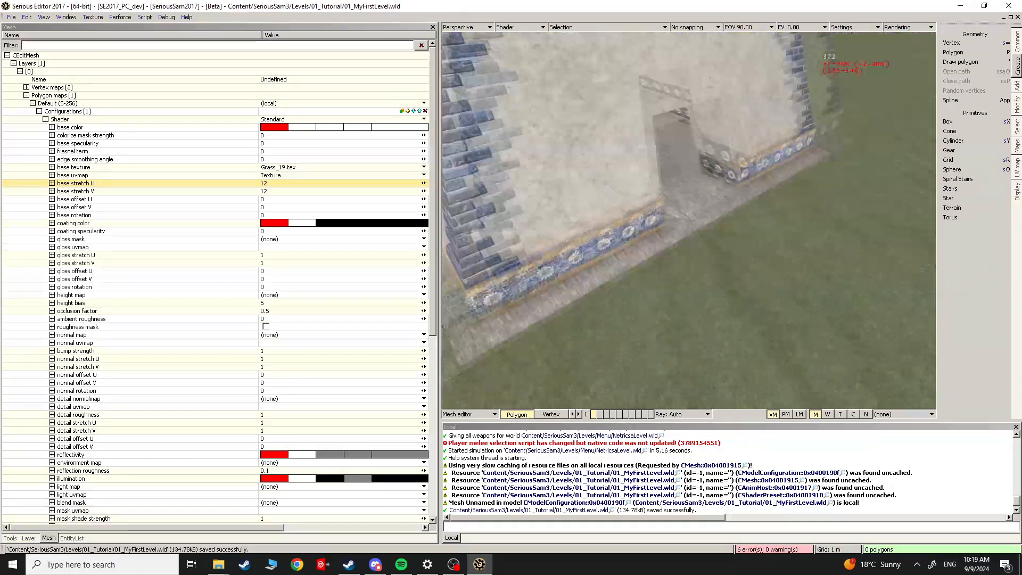
pyautogui.press('w')
pyautogui.press('w')
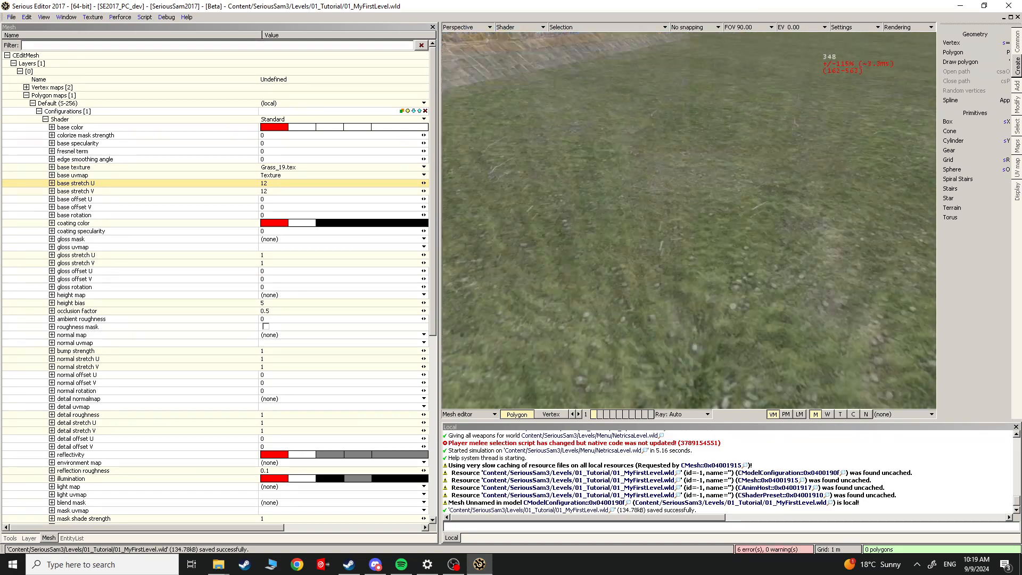
pyautogui.press('s')
pyautogui.press('w')
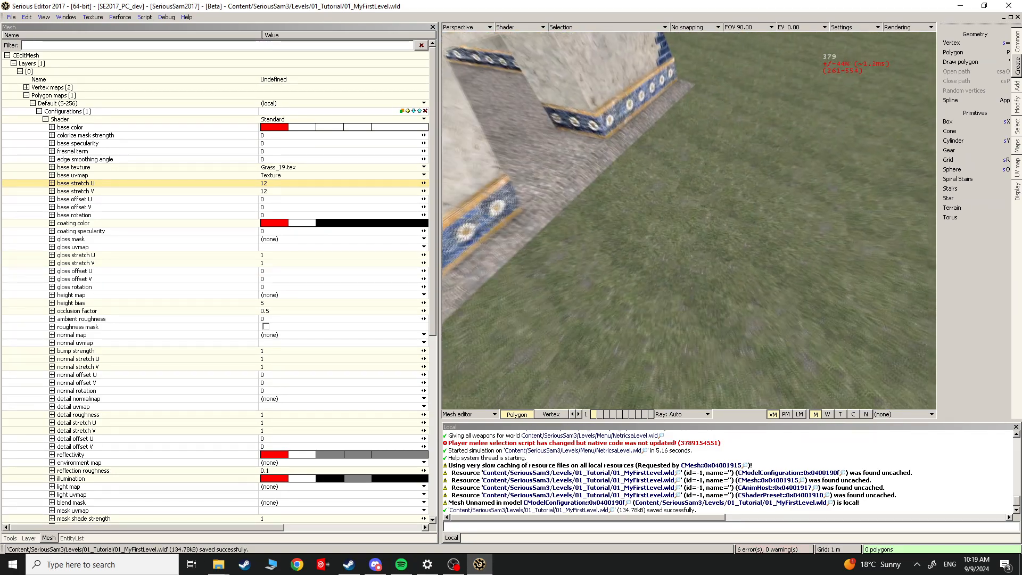
pyautogui.press('Escape')
# Step: Browse for a normal map texture in the terrain's shader and search the textures for "grass"
pyautogui.click(85, 336)
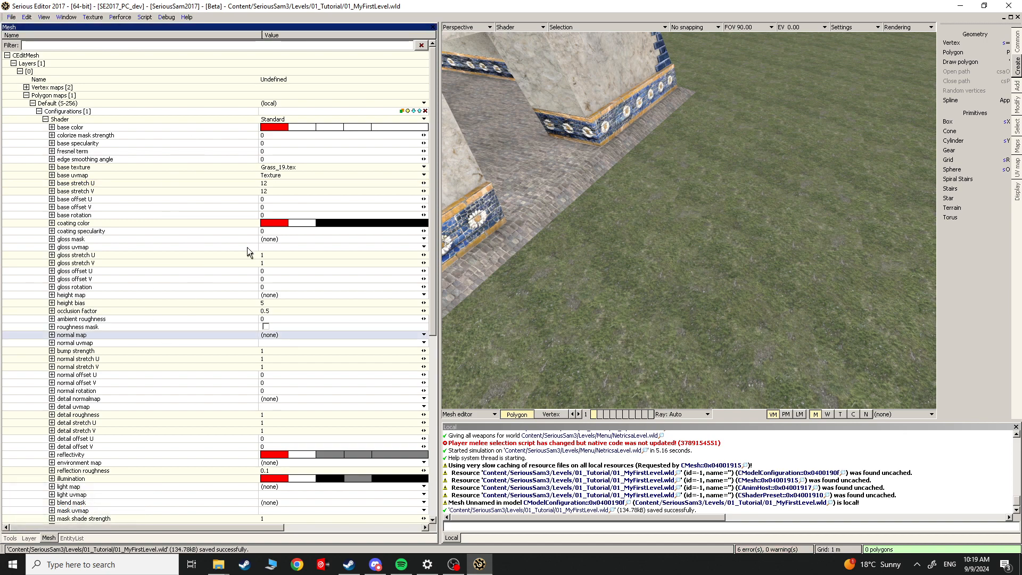
pyautogui.click(272, 336)
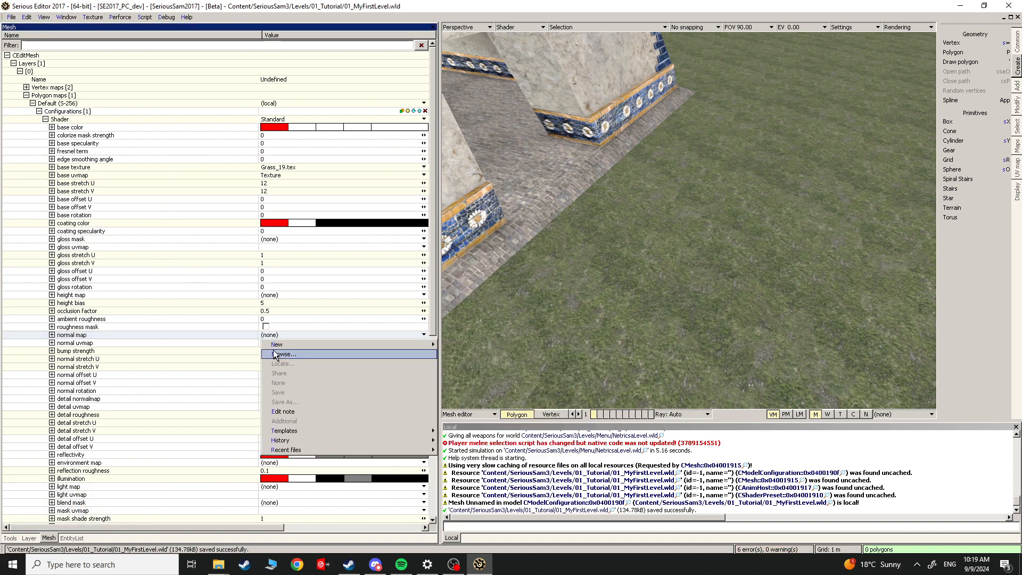
pyautogui.click(274, 354)
pyautogui.click(553, 211)
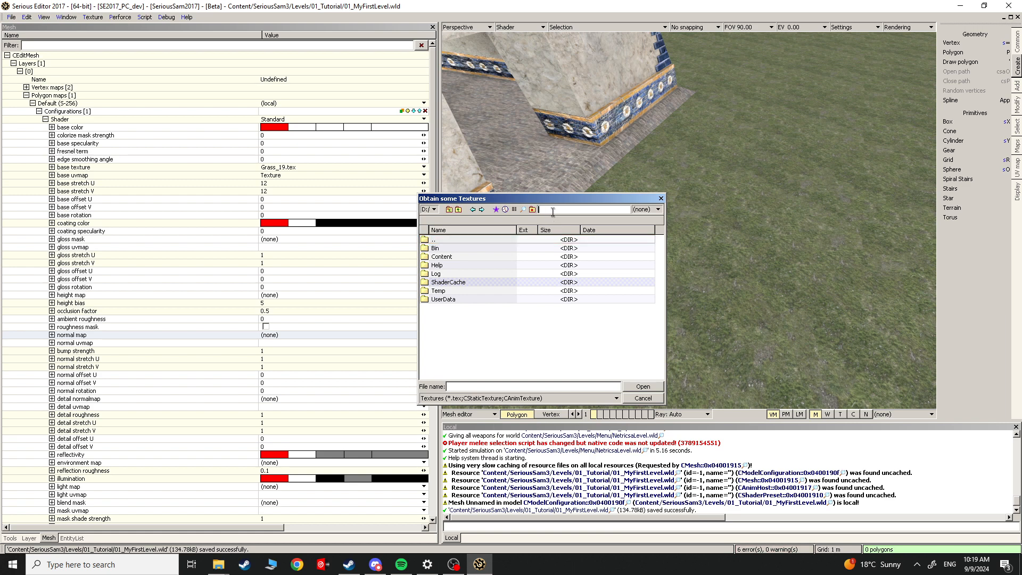
pyautogui.write('grass')
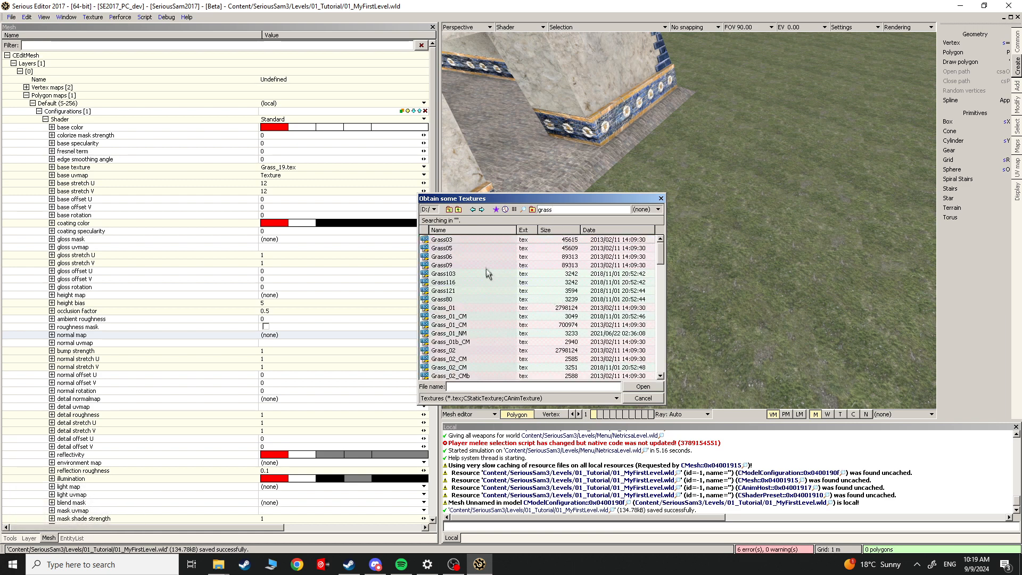
pyautogui.press('F3')
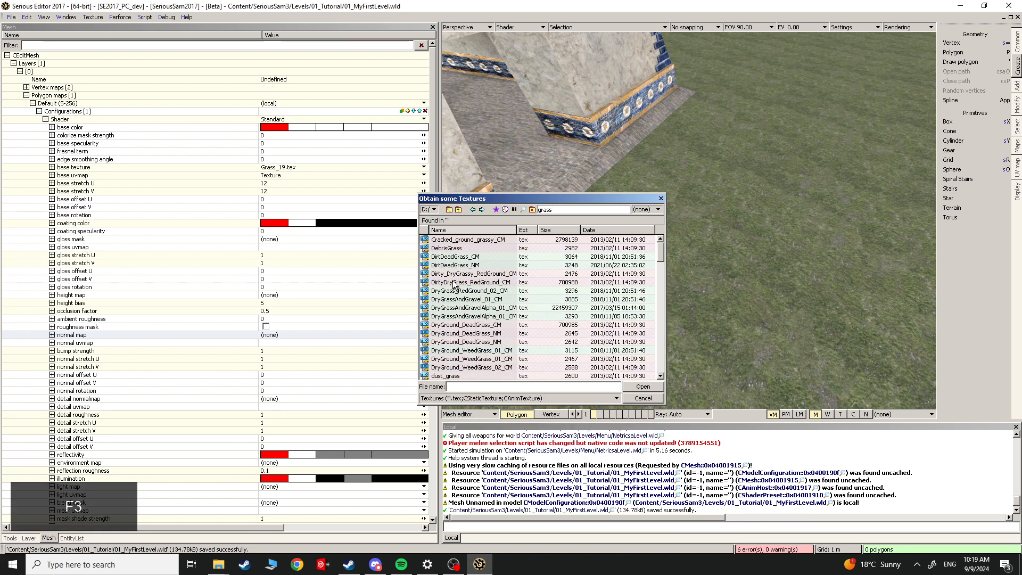
pyautogui.scroll(3, 494, 278)
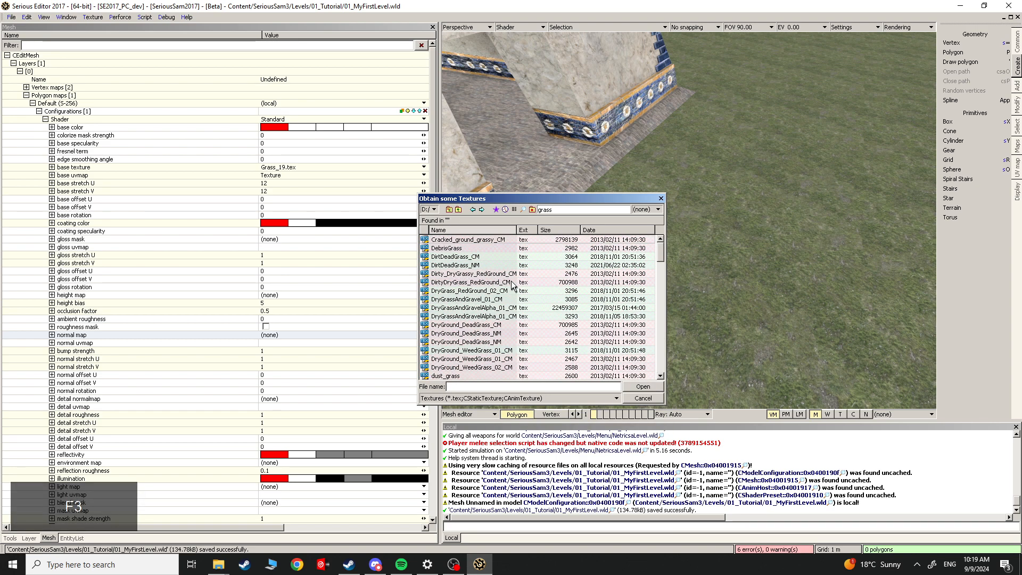
# Step: Preview the DirtDeadGrass_NM and Grass_NM textures as normal map candidates
pyautogui.click(480, 266)
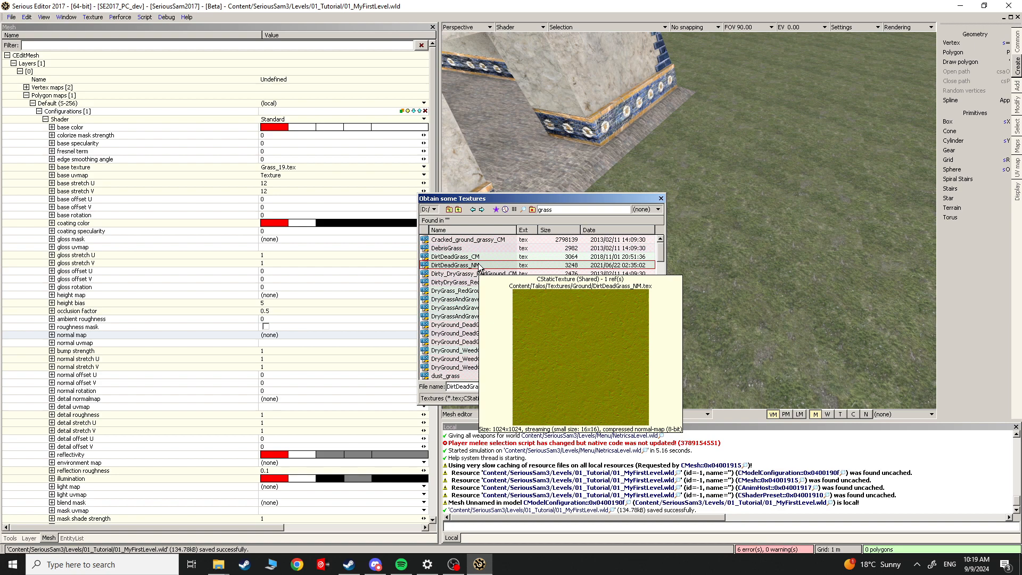
pyautogui.press('F3')
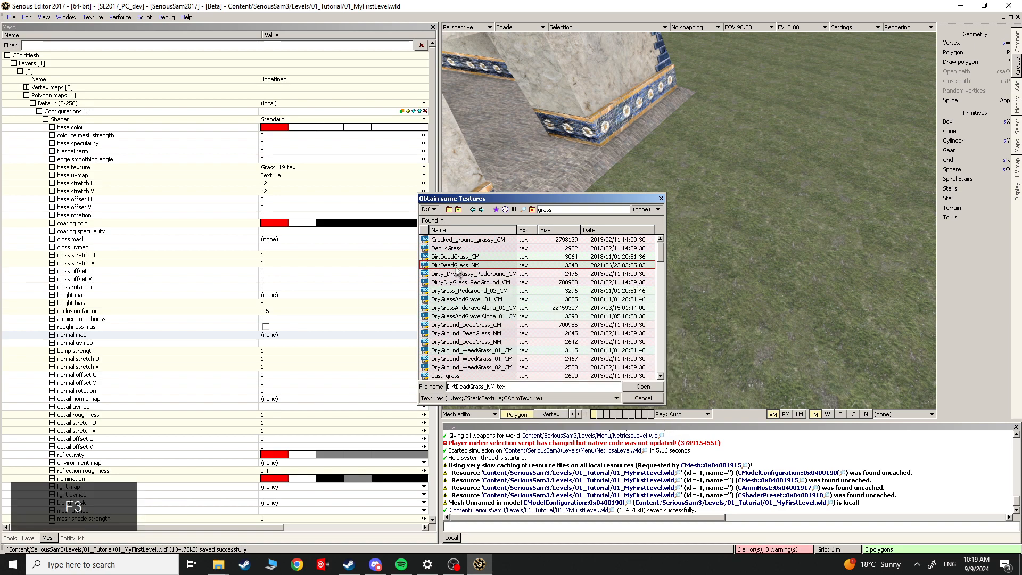
pyautogui.scroll(-10, 486, 299)
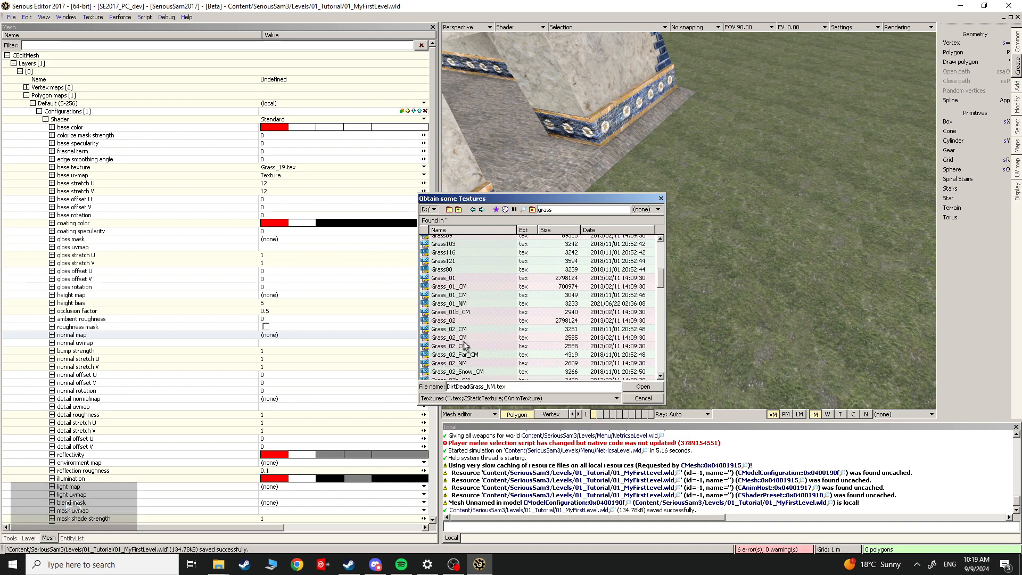
pyautogui.scroll(-3, 479, 348)
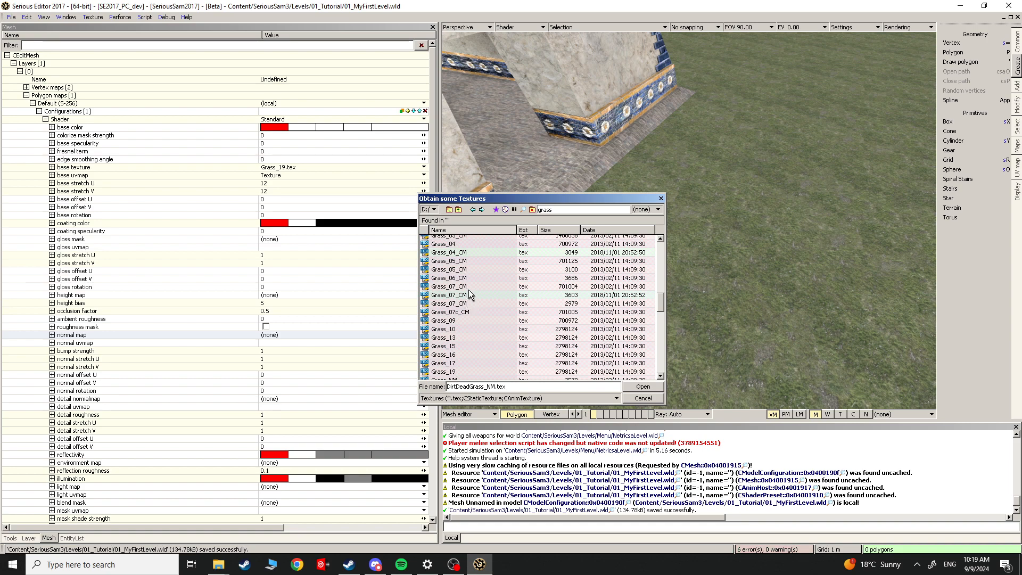
pyautogui.scroll(-2, 468, 309)
pyautogui.click(459, 317)
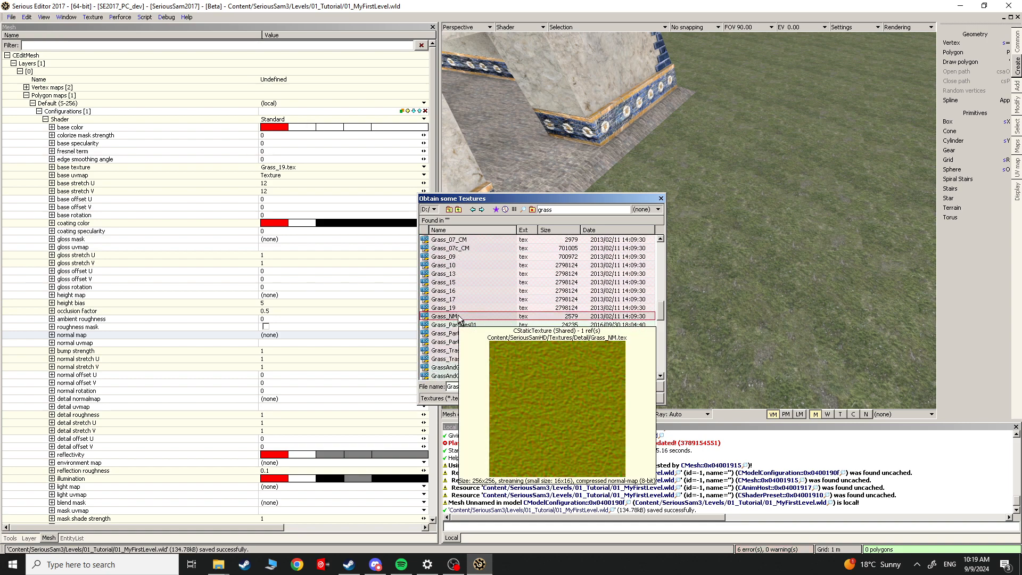
pyautogui.press('F3')
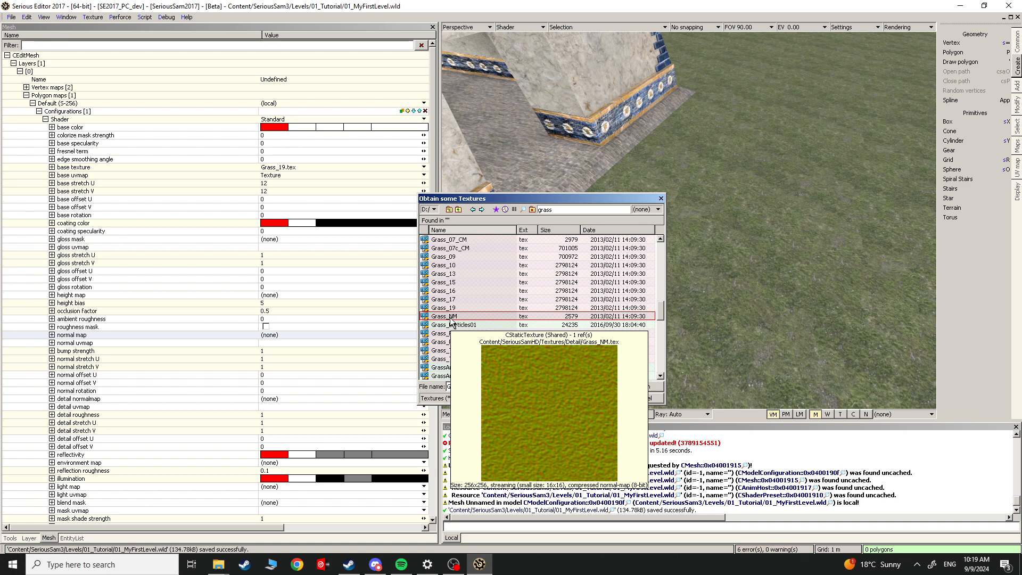
pyautogui.press('F3')
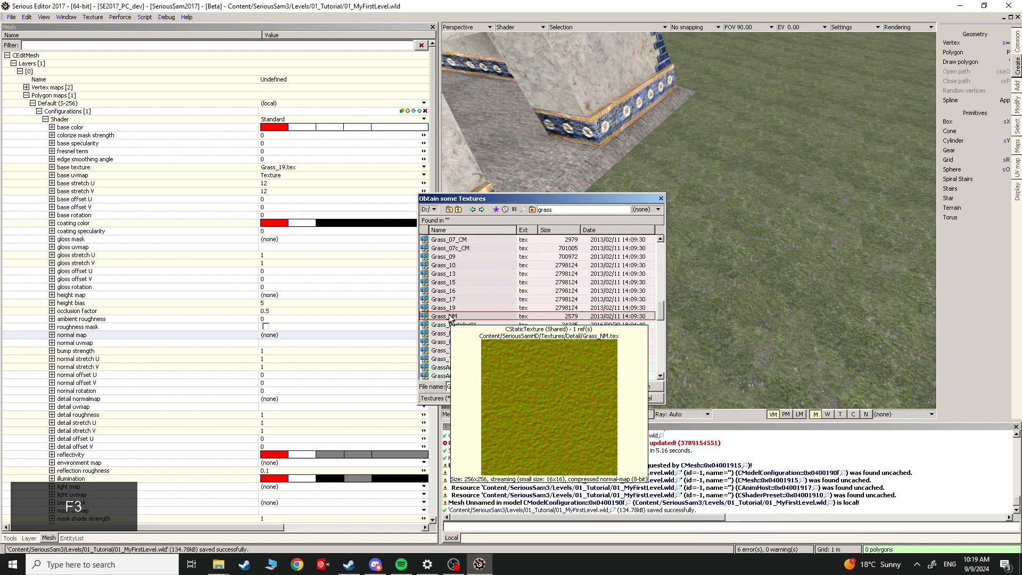
# Step: Preview OldGrass_03_NM.tex and assign it as the terrain shader's normal map
pyautogui.scroll(-3, 451, 319)
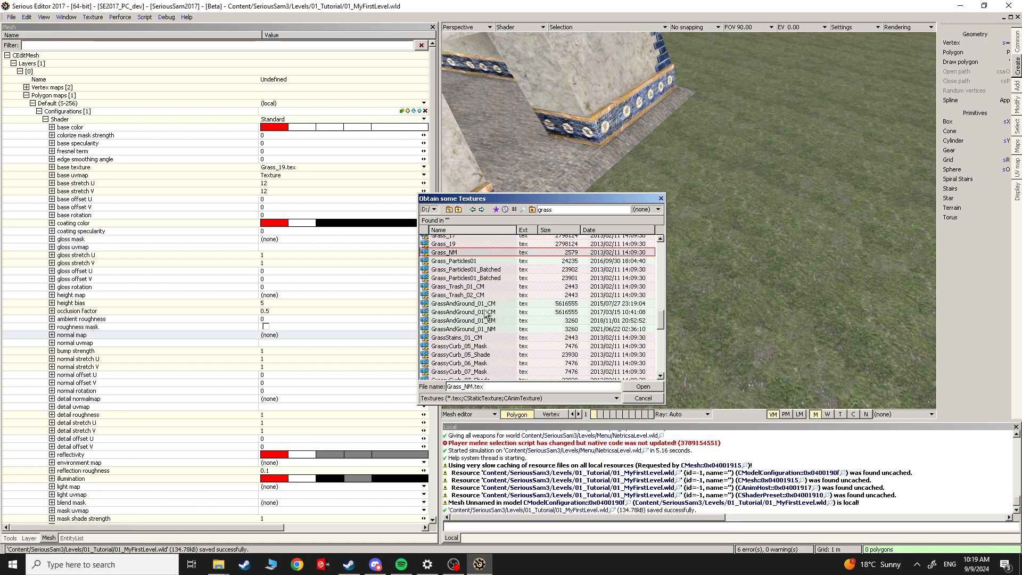
pyautogui.scroll(-5, 492, 345)
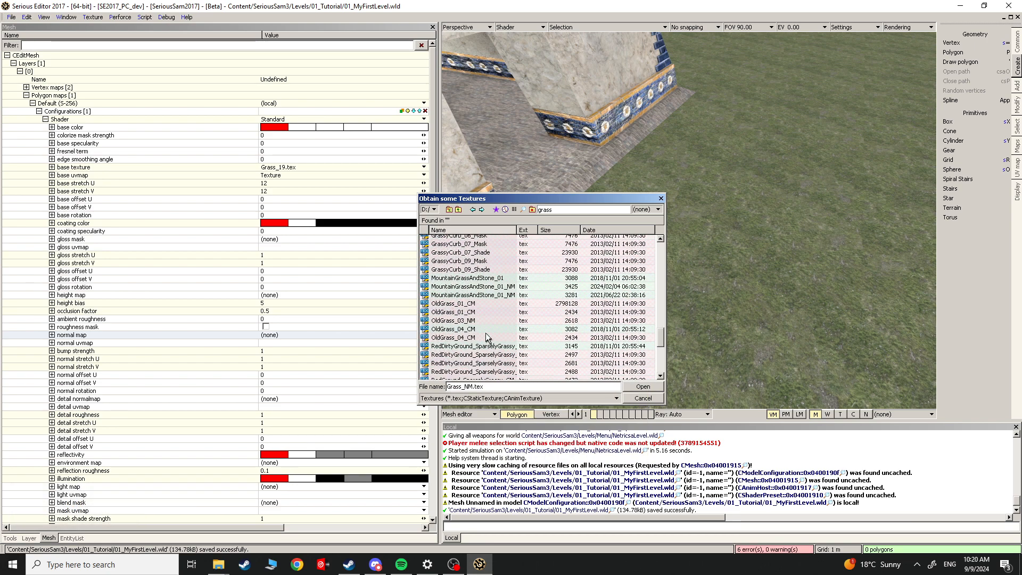
pyautogui.click(475, 321)
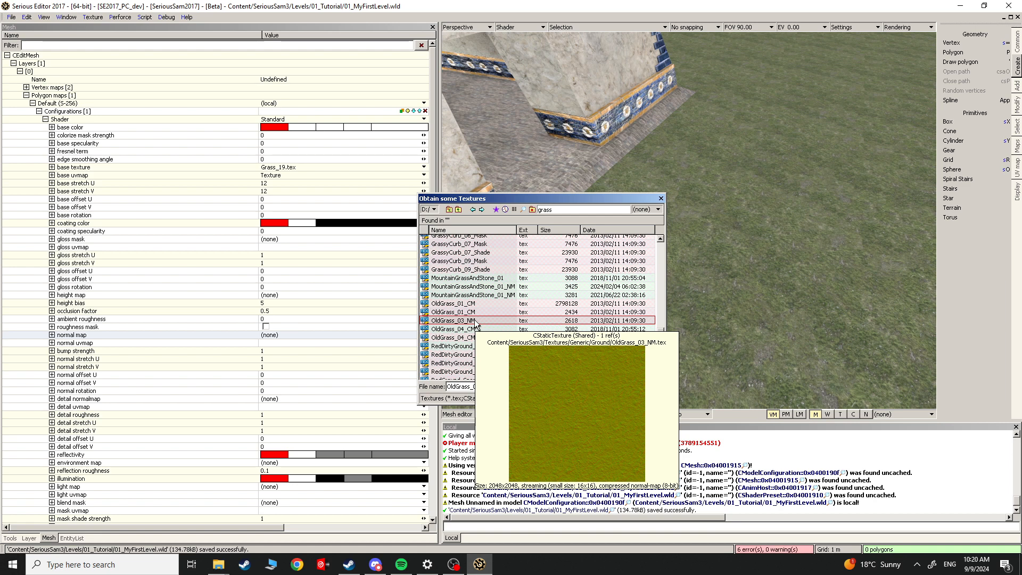
pyautogui.press('F3')
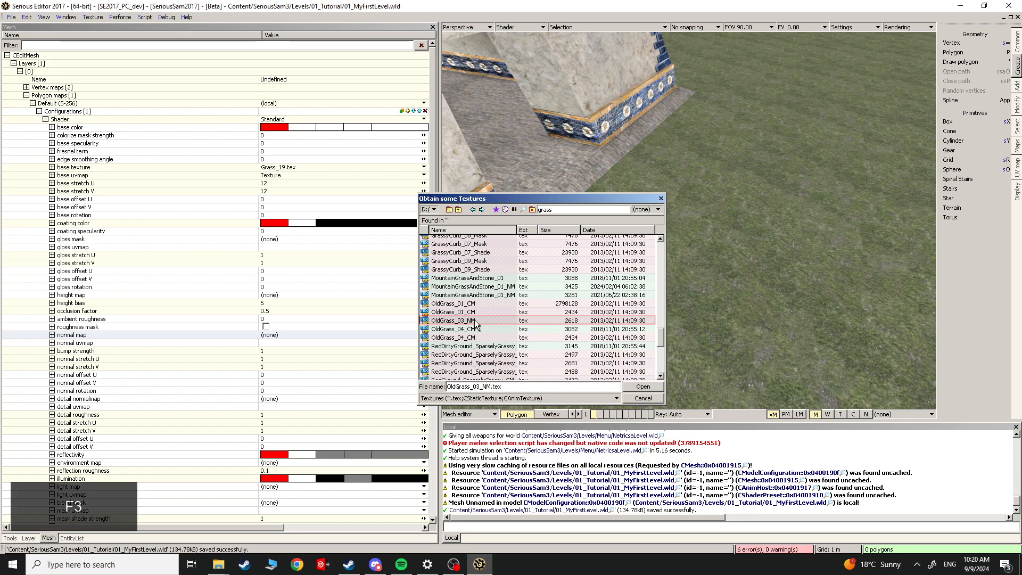
pyautogui.click(633, 388)
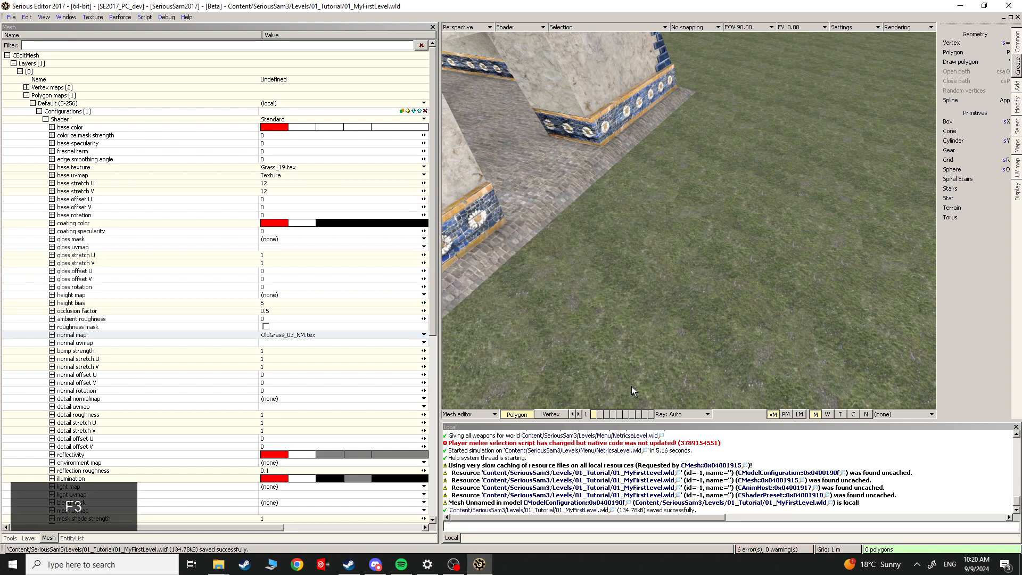
# Step: Set the normal uvmap to Texture and normal stretch U and V to 12, and check the ground near the building
pyautogui.click(424, 343)
pyautogui.click(418, 353)
pyautogui.click(311, 358)
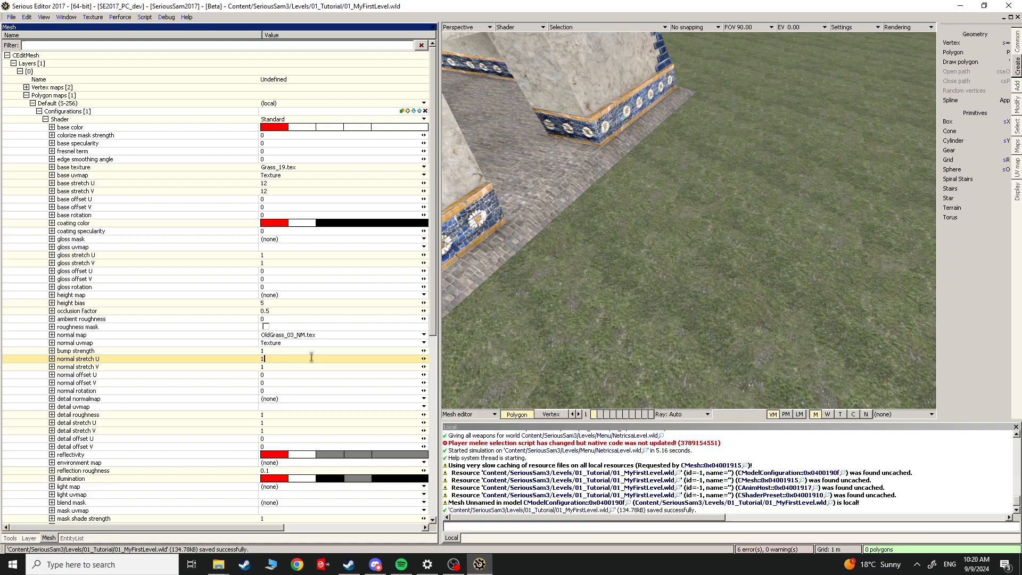
pyautogui.write('2')
pyautogui.click(305, 366)
pyautogui.write('2')
pyautogui.click(309, 361)
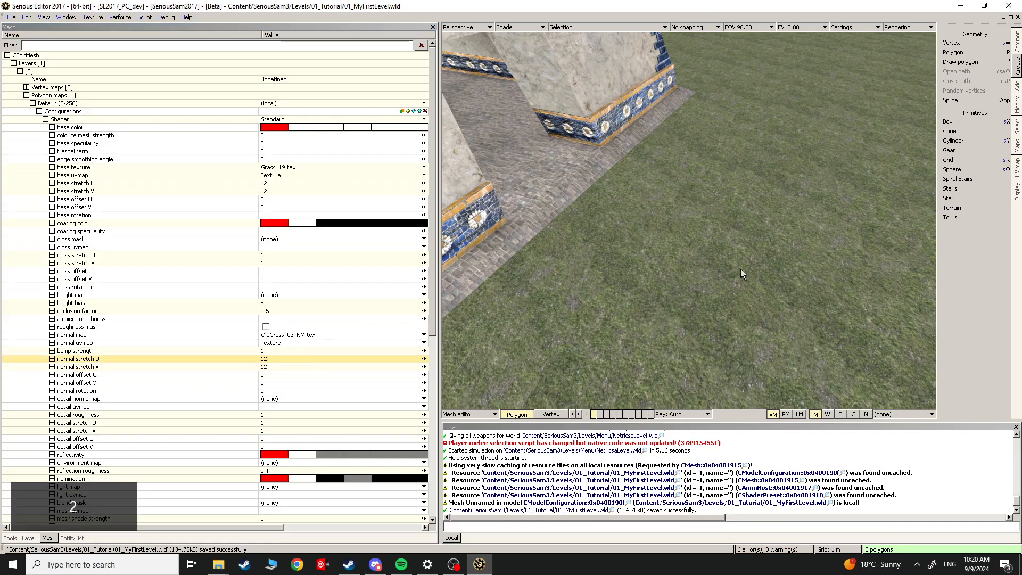
pyautogui.press('Escape')
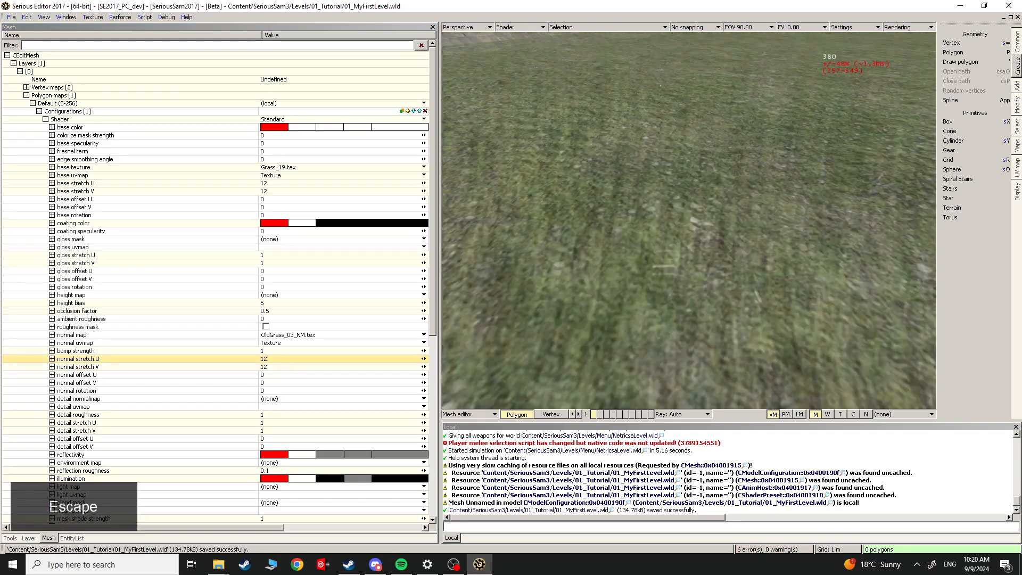
pyautogui.press('Escape')
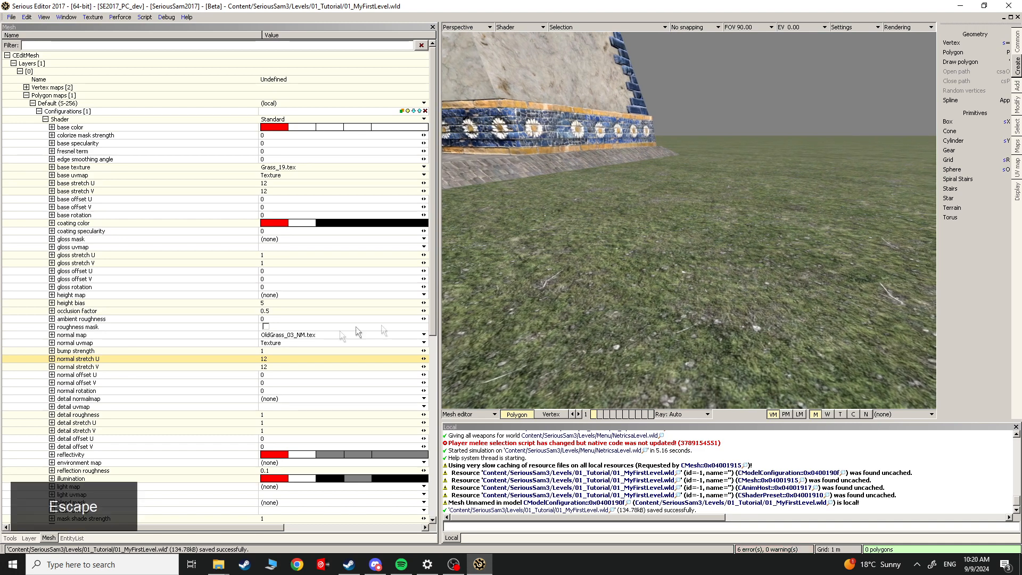
pyautogui.click(125, 336)
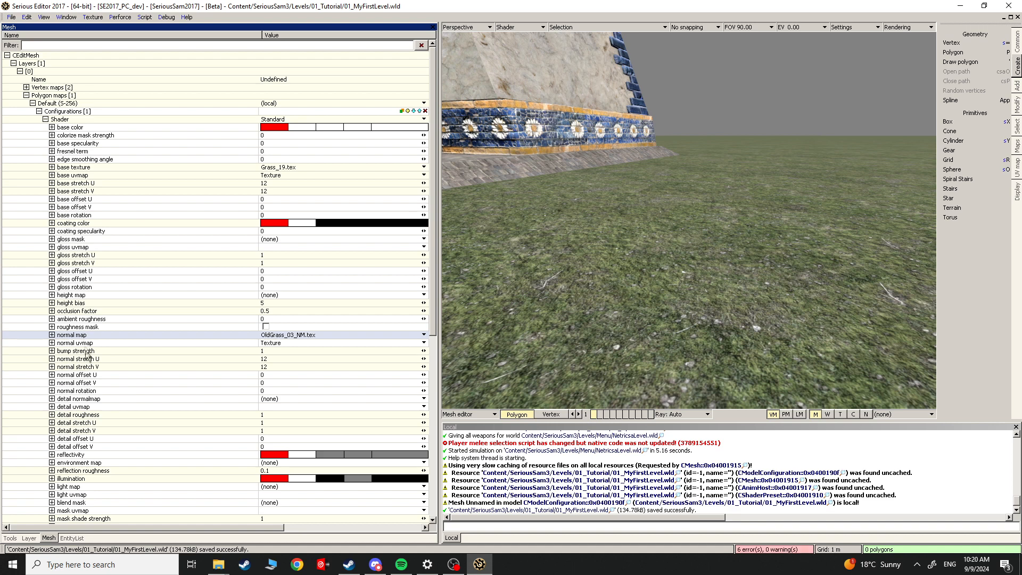
pyautogui.click(172, 397)
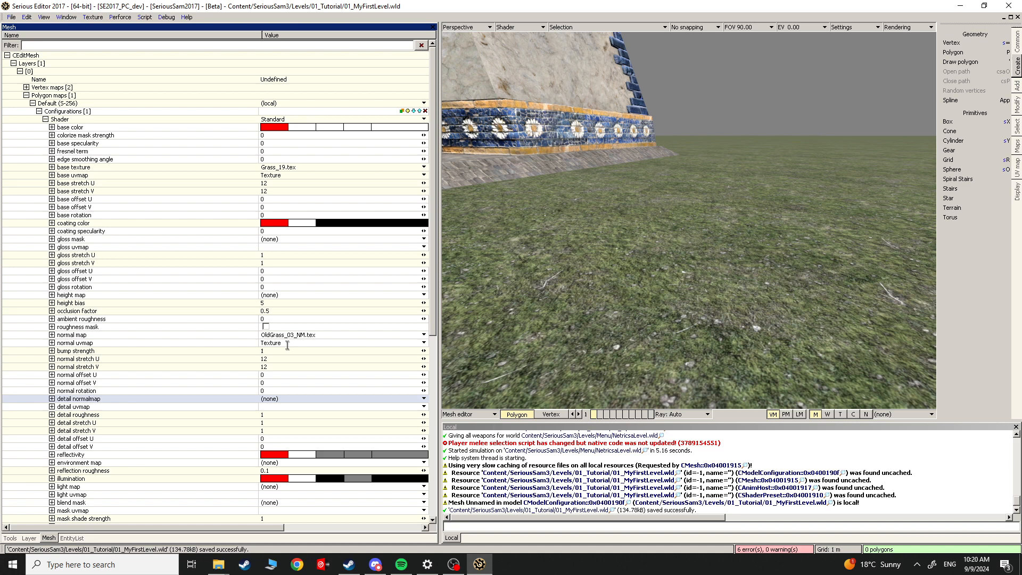
pyautogui.click(283, 398)
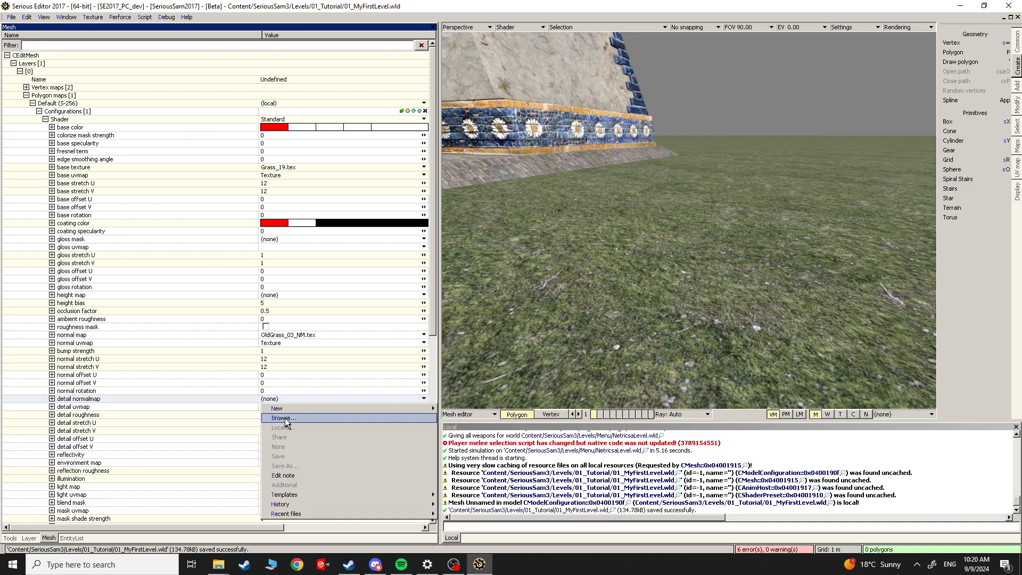
pyautogui.click(212, 334)
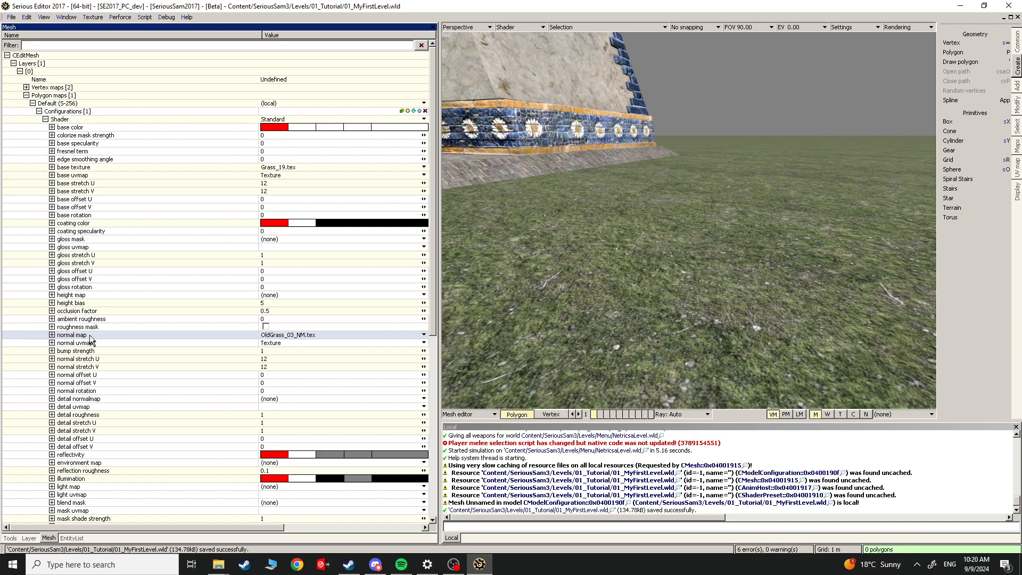
pyautogui.moveTo(218, 564)
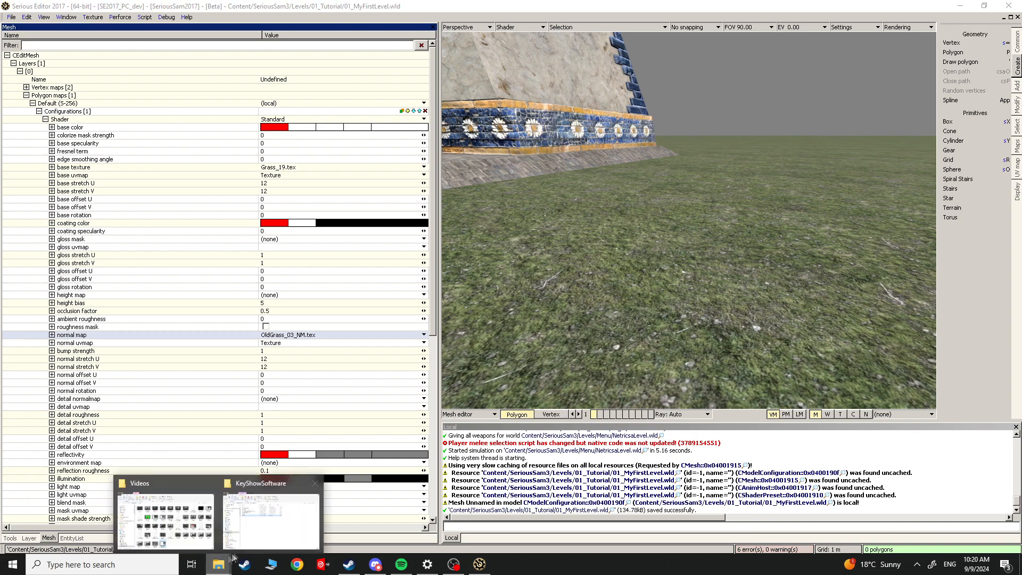
pyautogui.click(251, 539)
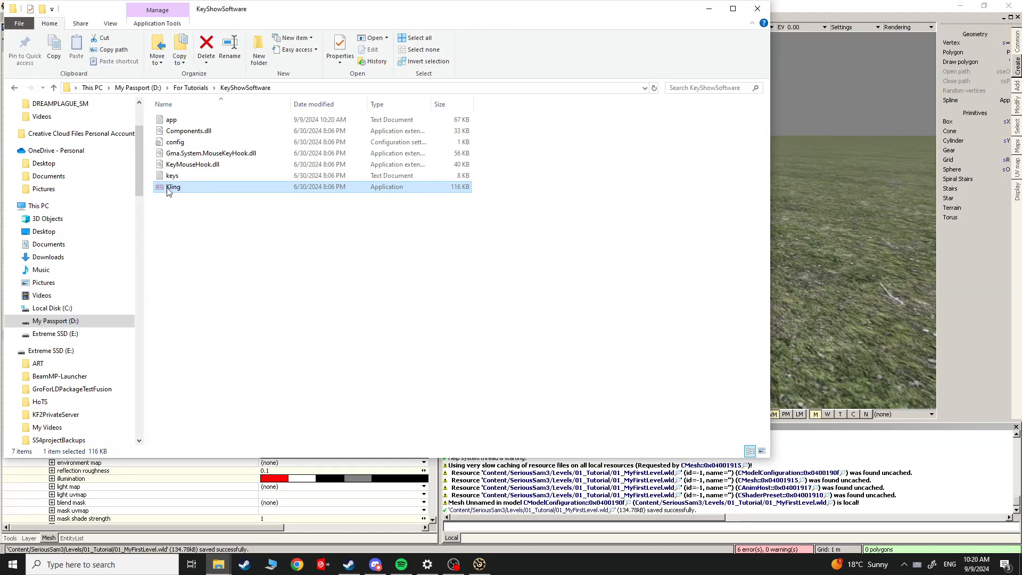
pyautogui.click(708, 9)
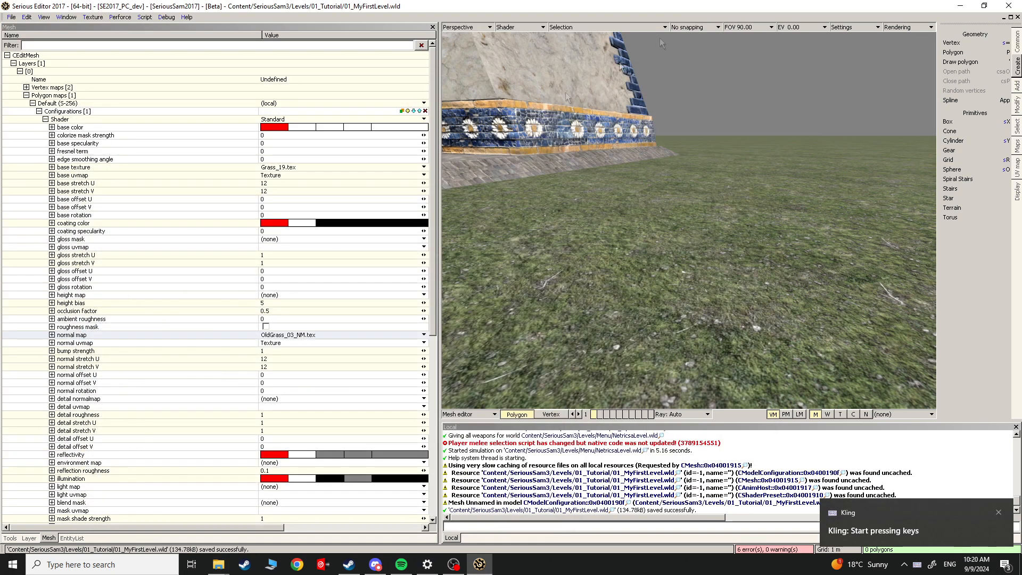
# Step: Copy the normal map value OldGrass_03_NM.tex into the terrain shader's detail normalmap
pyautogui.click(91, 399)
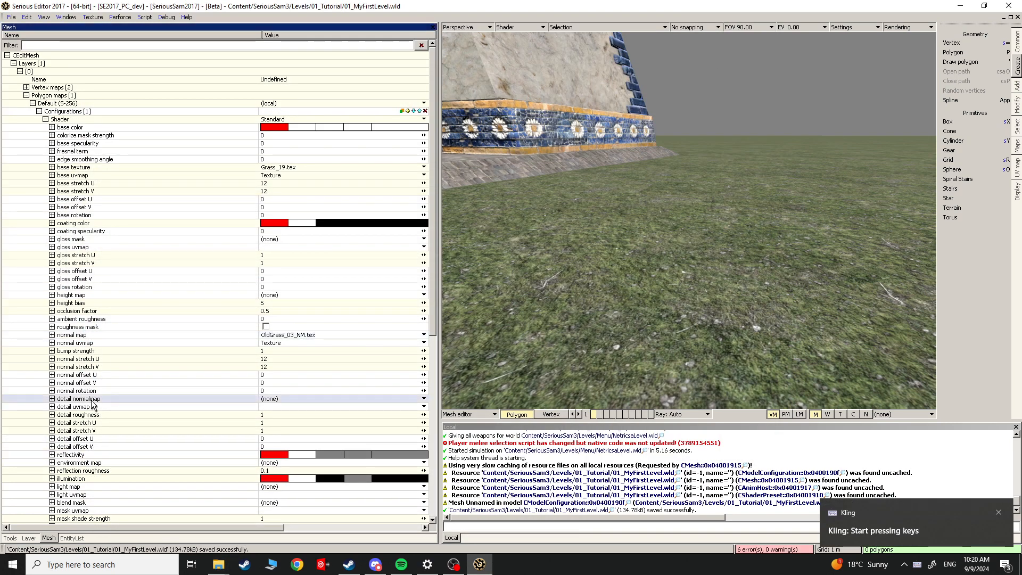
pyautogui.click(196, 335)
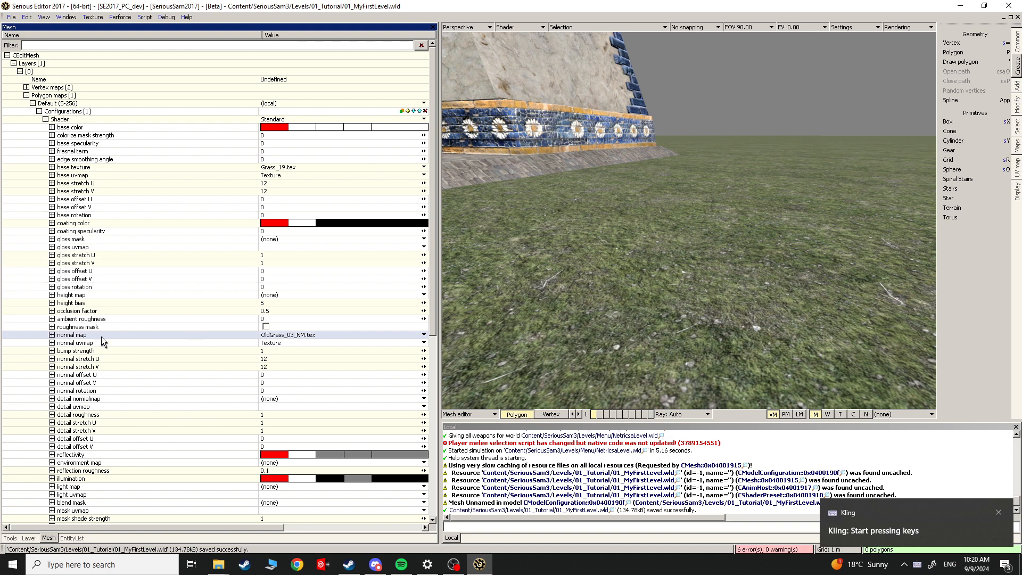
pyautogui.hotkey('ctrl', 'c')
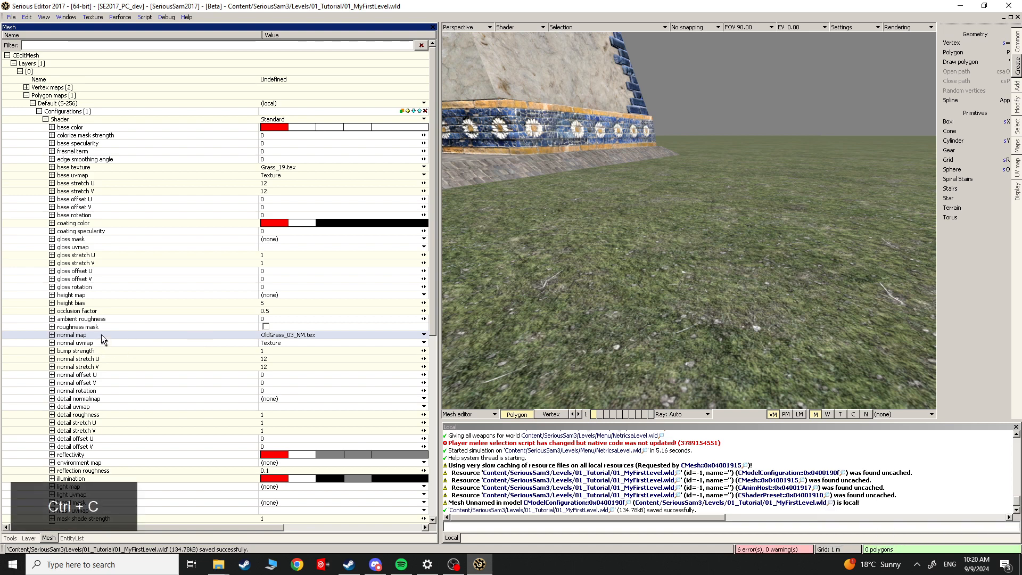
pyautogui.click(104, 398)
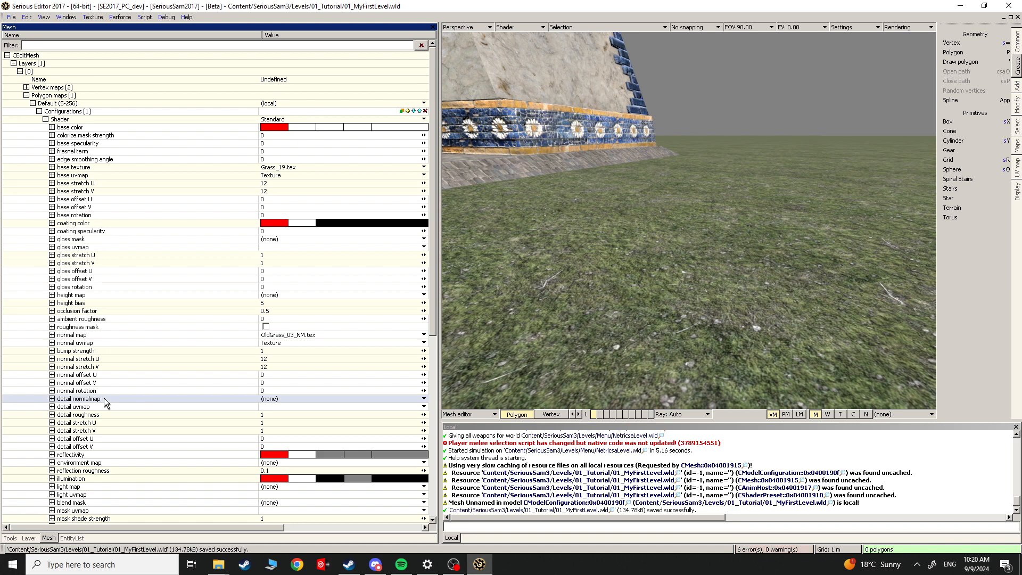
pyautogui.hotkey('ctrl', 'v')
# Step: Set the detail uvmap to Texture and detail stretch U and V to 12, and check the ground near the building
pyautogui.click(104, 406)
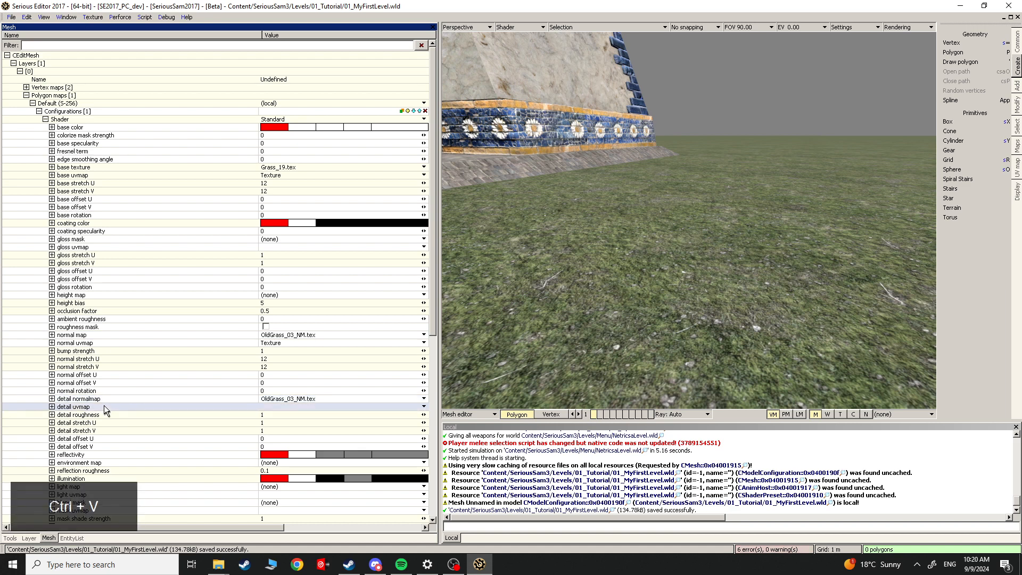
pyautogui.click(424, 407)
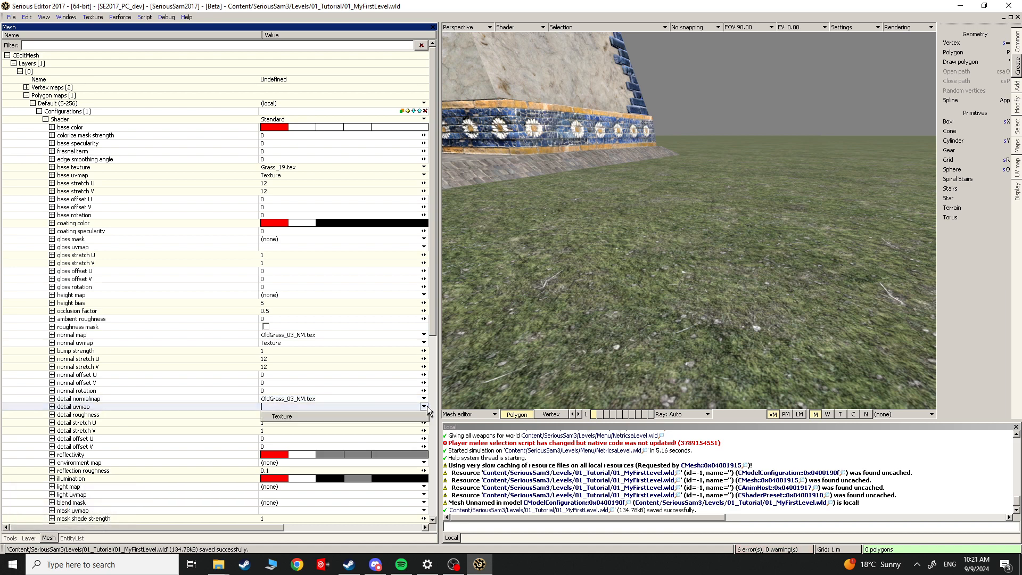
pyautogui.click(413, 415)
pyautogui.click(338, 422)
pyautogui.click(333, 429)
pyautogui.write('2')
pyautogui.click(338, 424)
pyautogui.press('Escape')
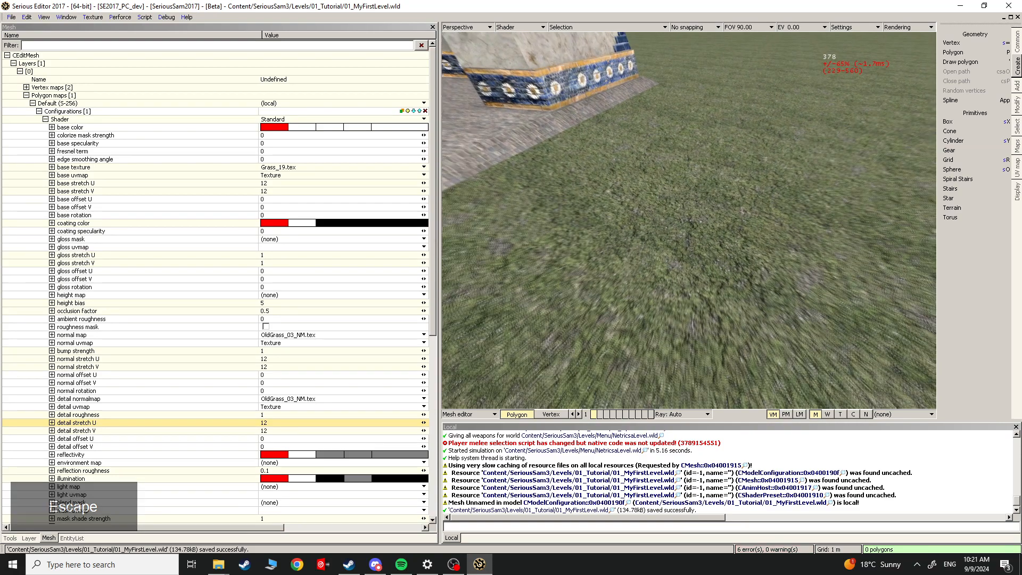
pyautogui.press('Escape')
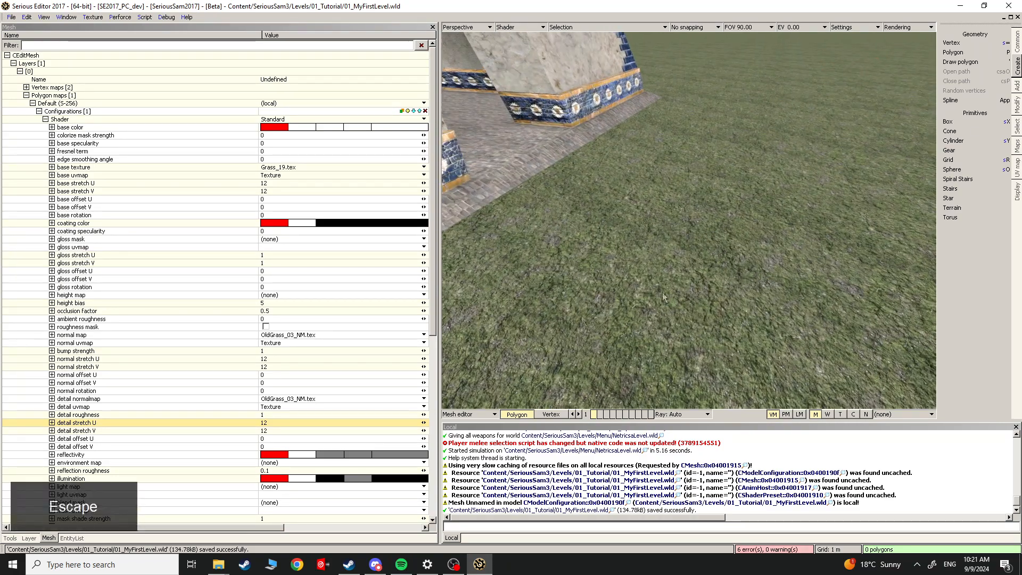
# Step: Try a detail roughness of 2 on the terrain shader
pyautogui.click(285, 413)
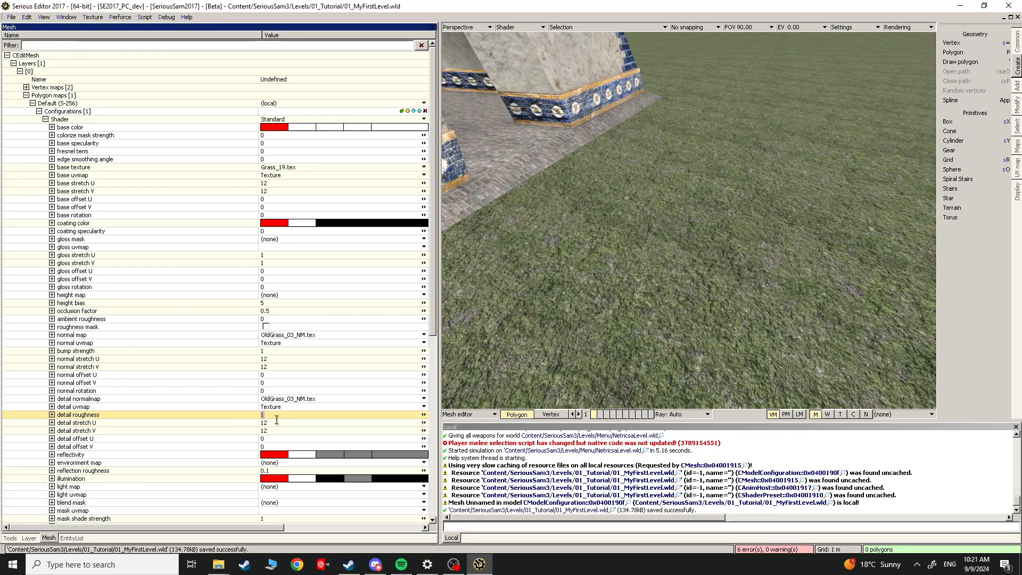
pyautogui.write('2')
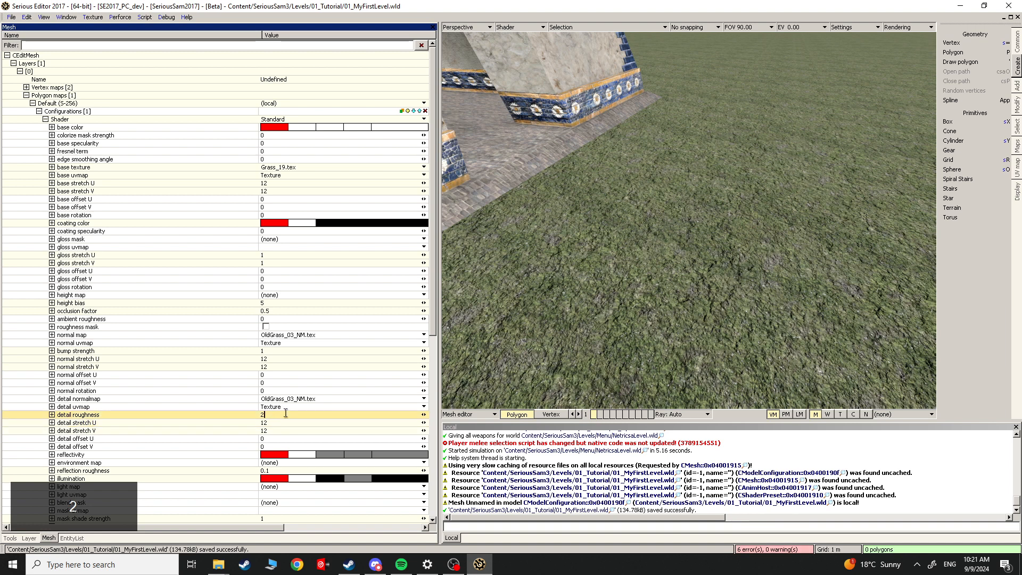
pyautogui.click(286, 421)
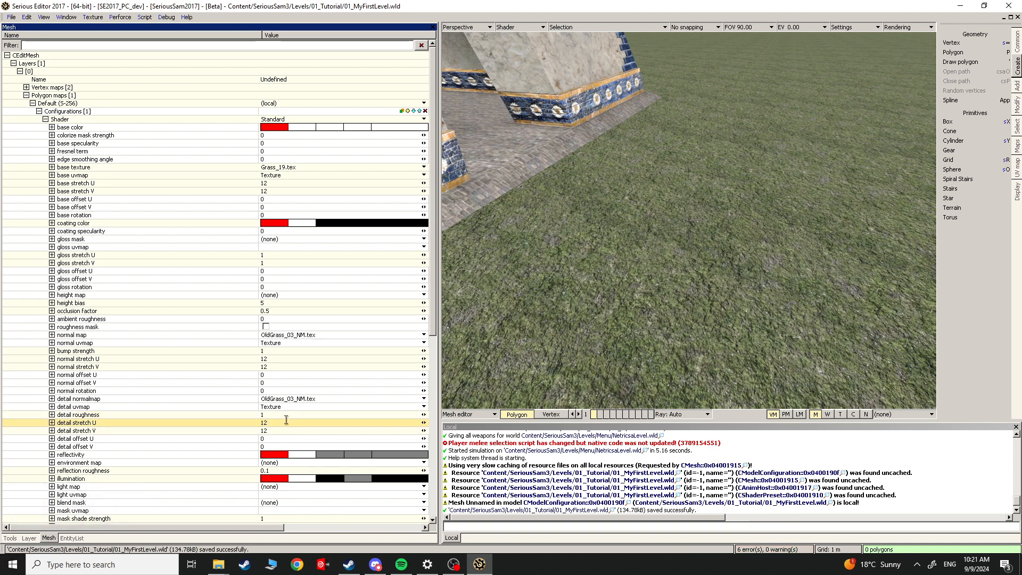
# Step: Lower the terrain shader's detail roughness to about 0.254 and save the level
pyautogui.click(424, 414)
pyautogui.moveTo(424, 414)
pyautogui.mouseDown()
pyautogui.moveTo(399, 415)
pyautogui.moveTo(424, 414)
pyautogui.mouseUp()
pyautogui.press('`')
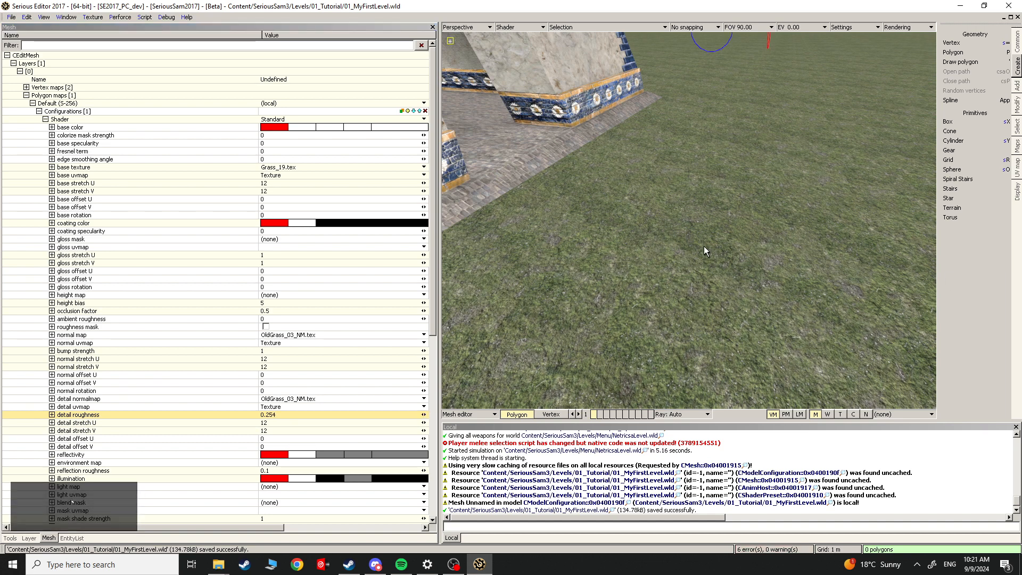
pyautogui.hotkey('ctrl', 's')
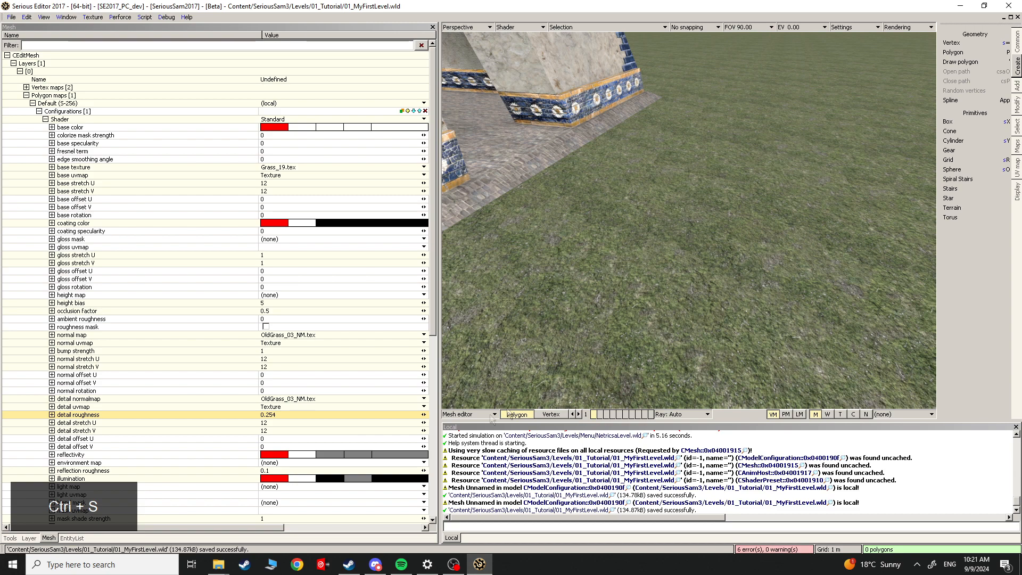
# Step: Leave the mesh editor and return to the world editor
pyautogui.click(479, 414)
pyautogui.click(468, 482)
pyautogui.press('Escape')
pyautogui.moveTo(669, 307); pyautogui.dragTo(669, 308, button='right')
# Step: Run the level as a test game, walk across the grass beside the building, and exit to the editor
pyautogui.hotkey('shift', 't')
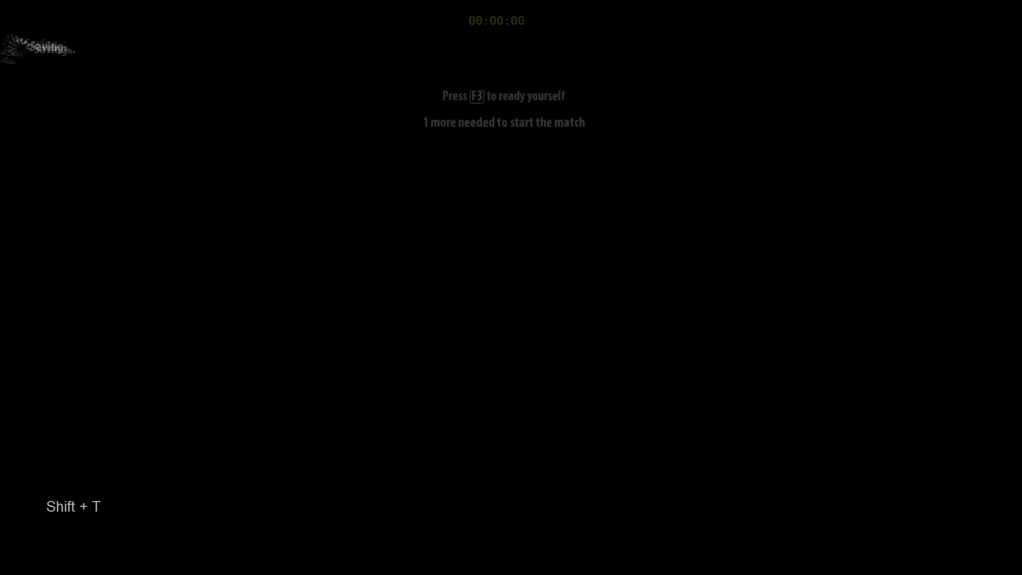
pyautogui.press('w')
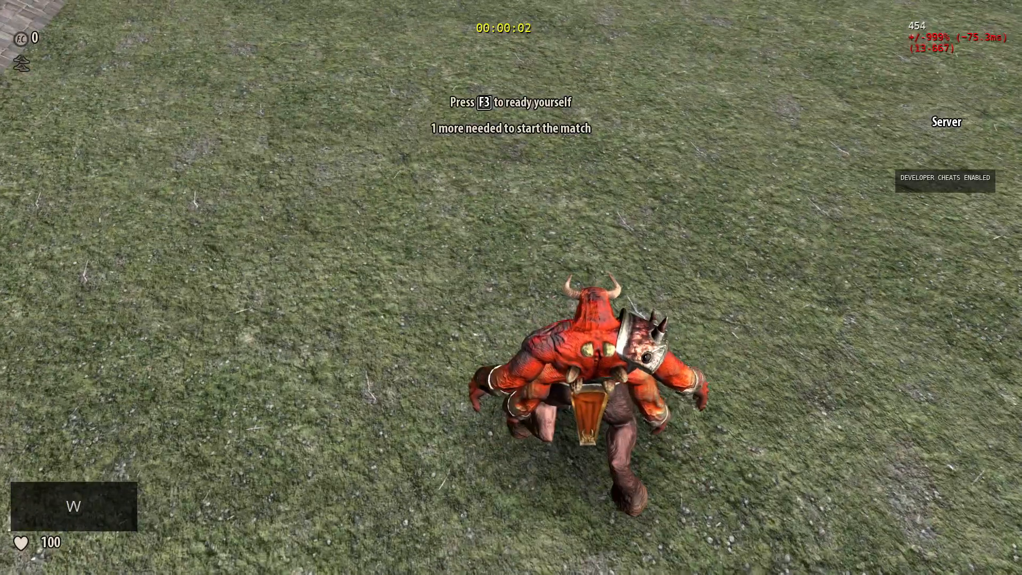
pyautogui.press('s')
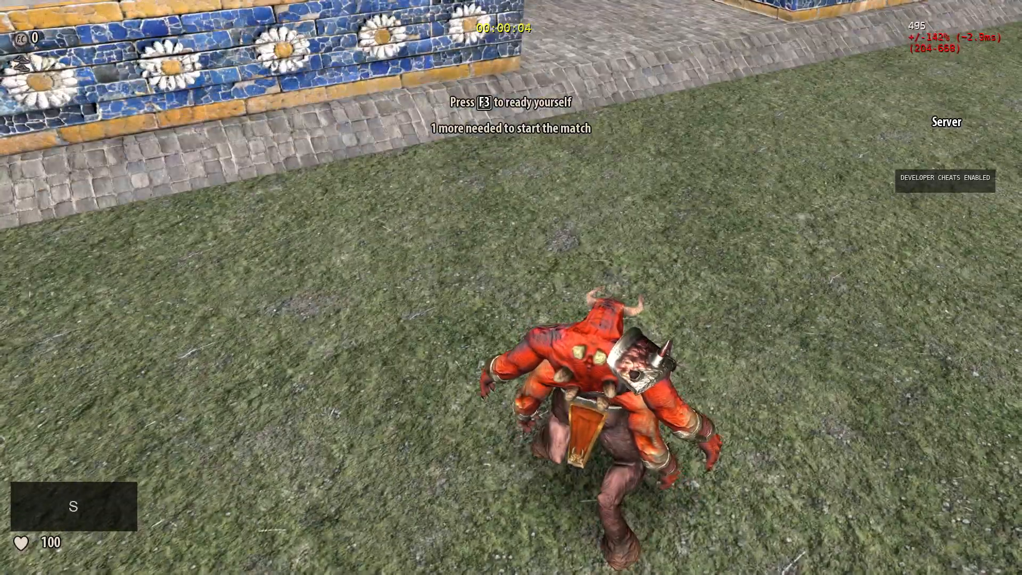
pyautogui.press('Escape')
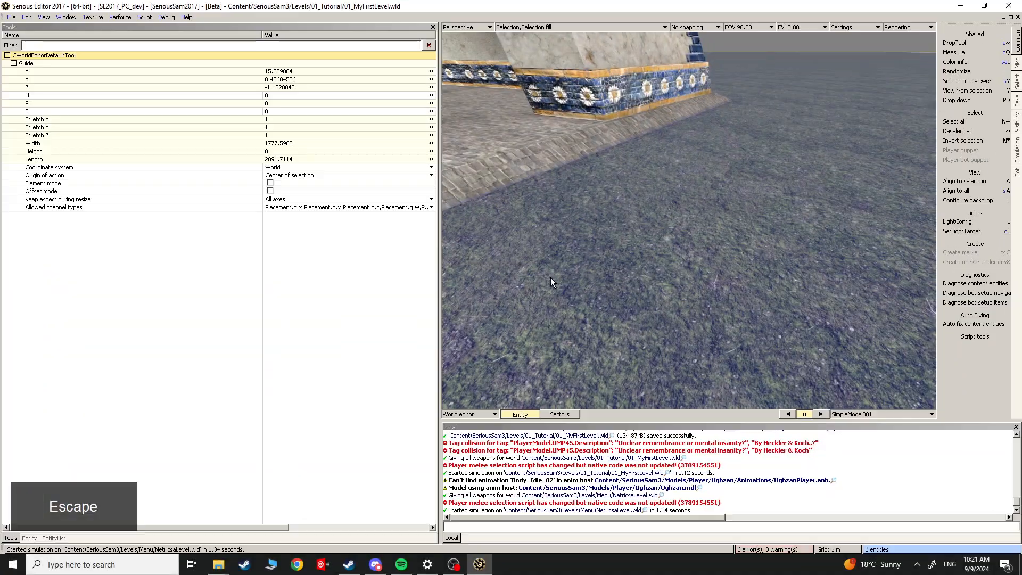
# Step: Deselect the terrain and save the level
pyautogui.moveTo(551, 278); pyautogui.dragTo(586, 253, button='right')
pyautogui.press('`')
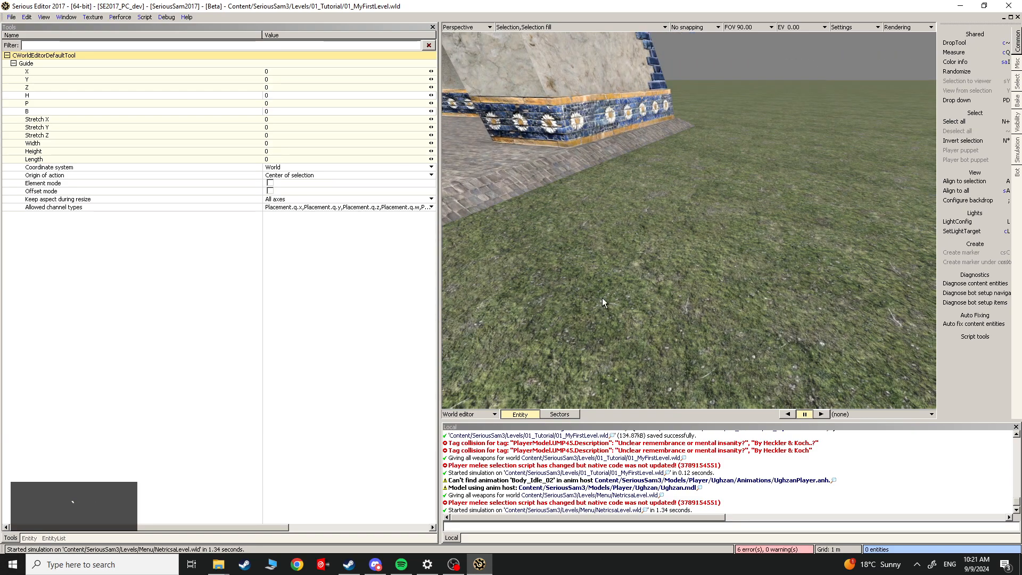
pyautogui.hotkey('ctrl', 's')
pyautogui.press('Escape')
# Step: Copy the tower building and paste a duplicate on the grass beside the original
pyautogui.scroll(-3, 579, 227)
pyautogui.scroll(4, 580, 227)
pyautogui.scroll(-5, 579, 227)
pyautogui.click(580, 230)
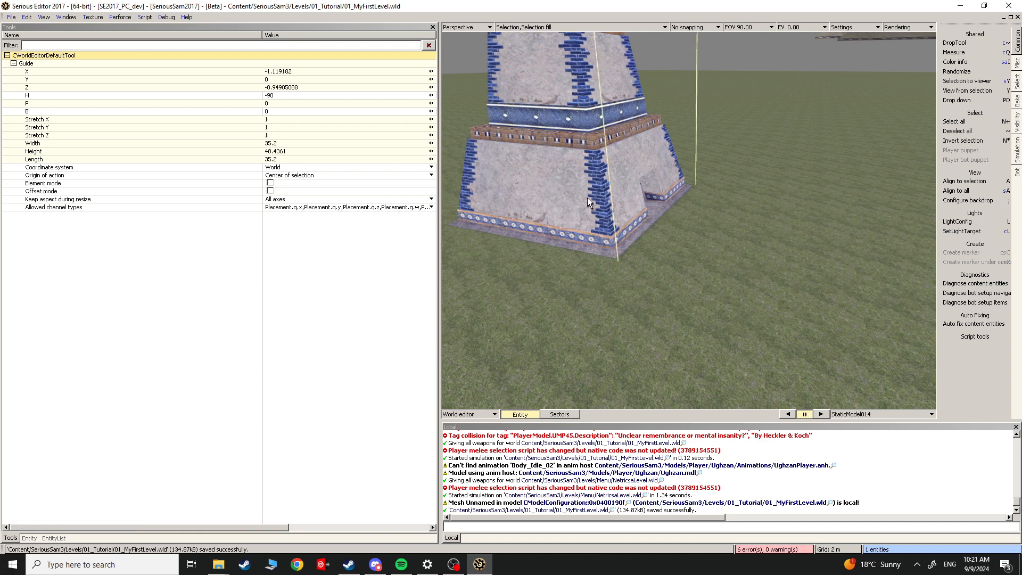
pyautogui.press('ctrl')
pyautogui.press('ctrl')
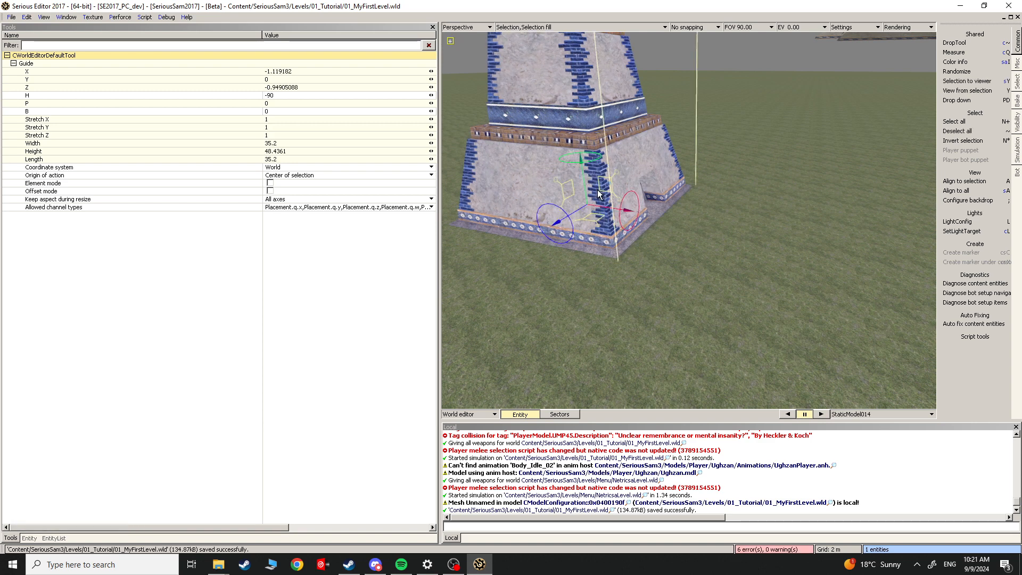
pyautogui.hotkey('ctrl', 'c')
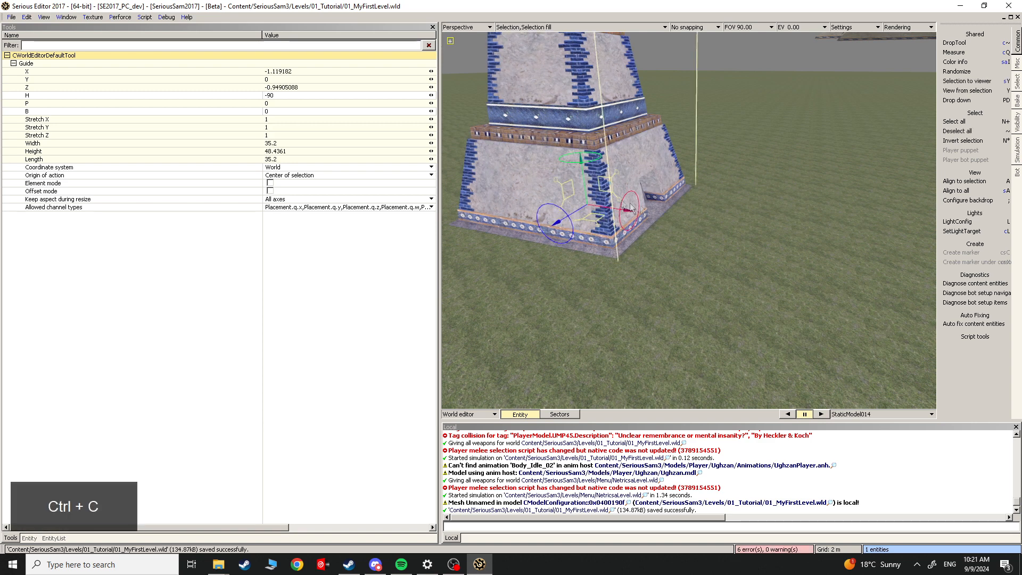
pyautogui.hotkey('ctrl', 'v')
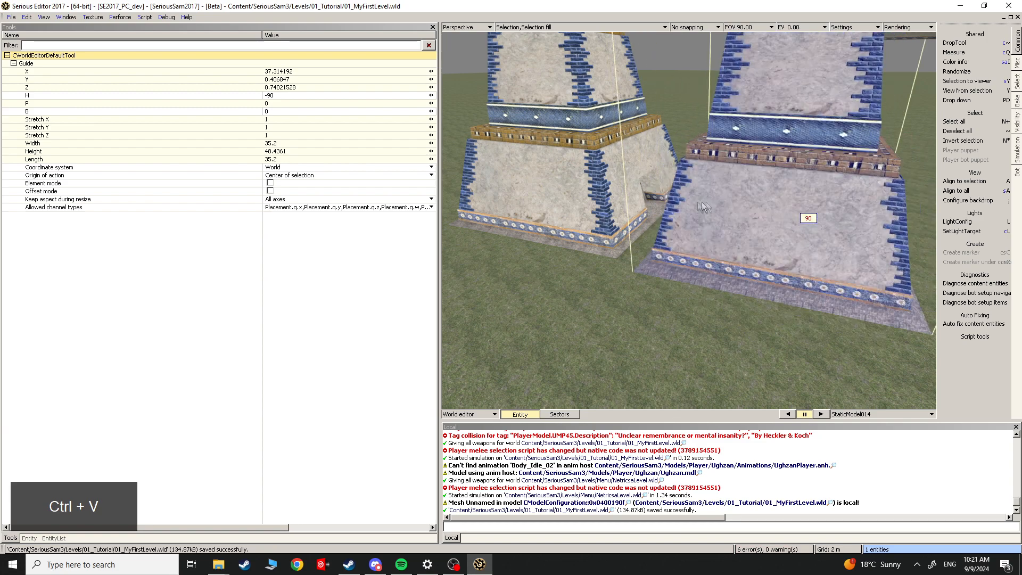
# Step: Position the duplicate tower facing the original across a gap, and add a flattened copy with stretch 0.768, 0.166 and 0.768
pyautogui.moveTo(626, 215); pyautogui.dragTo(634, 240)
pyautogui.moveTo(762, 259); pyautogui.dragTo(800, 296)
pyautogui.press('ctrl')
pyautogui.press('`')
pyautogui.press('Escape')
# Step: Move the flattened copy between the towers and sink it to about Y -5.86, leaving only its top slab above ground
pyautogui.moveTo(730, 289)
pyautogui.mouseDown(button='right')
pyautogui.moveTo(730, 319)
pyautogui.moveTo(730, 289)
pyautogui.mouseUp(button='right')
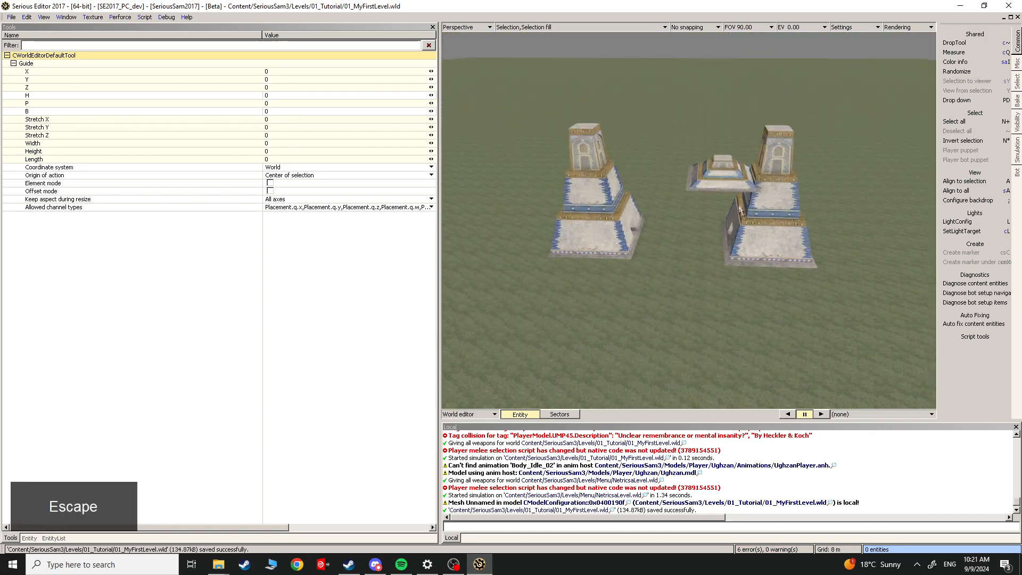
pyautogui.click(729, 184)
pyautogui.moveTo(716, 143); pyautogui.dragTo(675, 334)
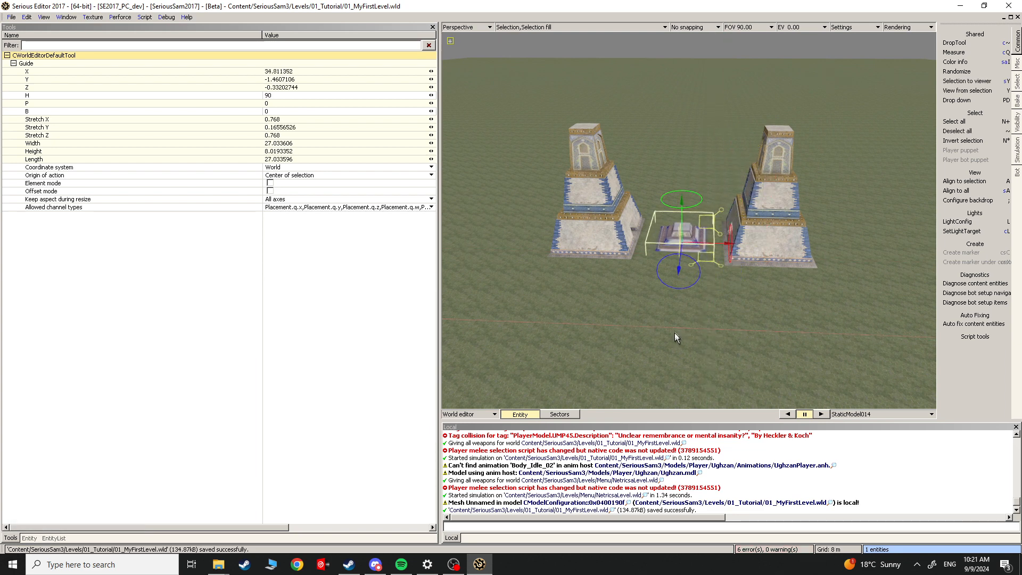
pyautogui.moveTo(682, 261); pyautogui.dragTo(682, 264)
pyautogui.press('Escape')
pyautogui.scroll(5, 683, 287)
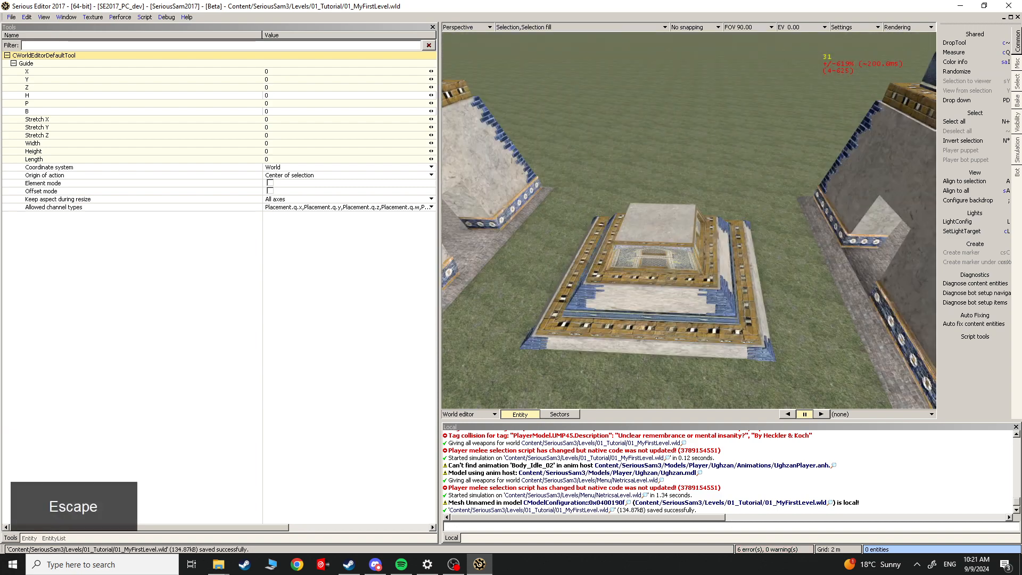
pyautogui.click(708, 341)
pyautogui.moveTo(708, 342); pyautogui.dragTo(706, 367)
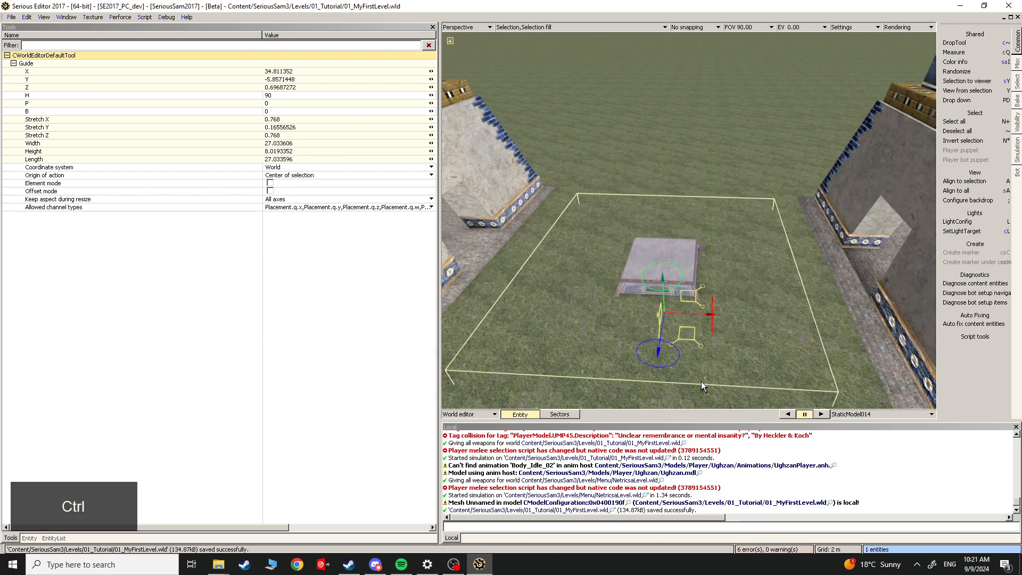
pyautogui.press('`')
pyautogui.press('Escape')
# Step: Adjust the placement of the second tower beside the sunken platform and deselect it
pyautogui.click(784, 223)
pyautogui.moveTo(845, 225); pyautogui.dragTo(870, 248)
pyautogui.press('`')
pyautogui.press('Escape')
# Step: Examine the two towers and the low platform from several angles, and save the level
pyautogui.press('w')
pyautogui.press('s')
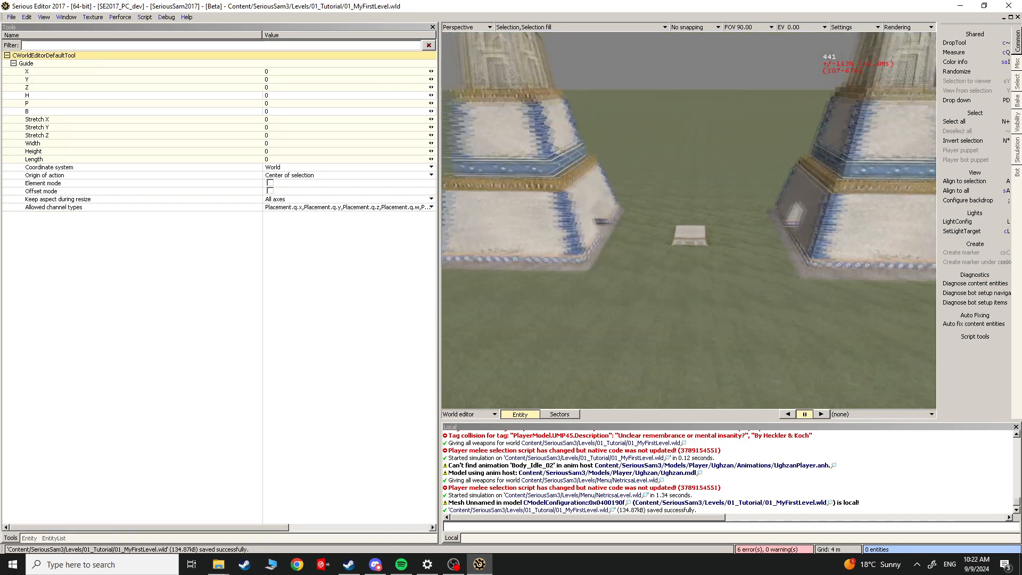
pyautogui.scroll(8, 689, 220)
pyautogui.scroll(-5, 689, 220)
pyautogui.scroll(5, 689, 221)
pyautogui.moveTo(689, 220); pyautogui.dragTo(678, 243, button='middle')
pyautogui.press('Escape')
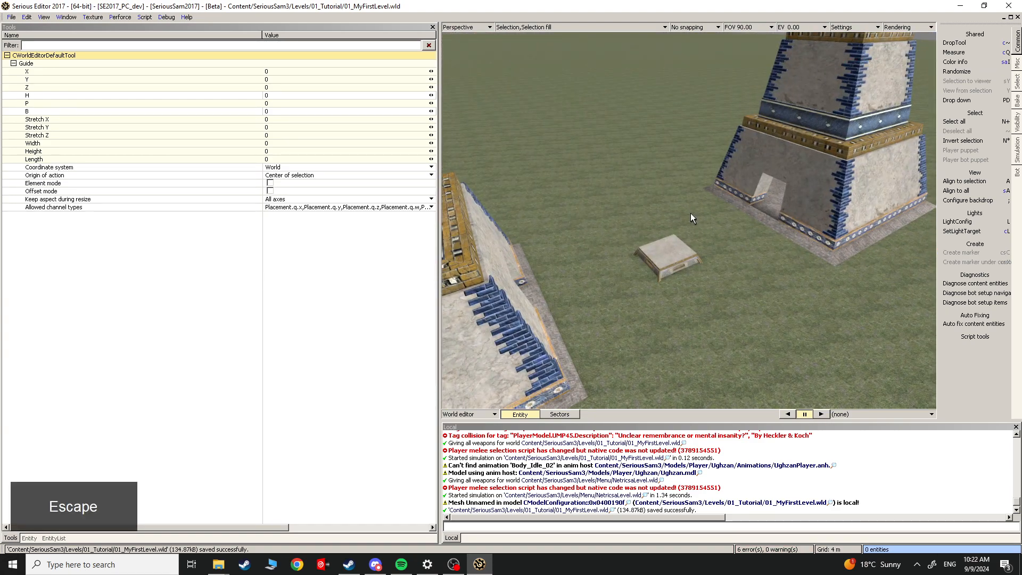
pyautogui.press('Escape')
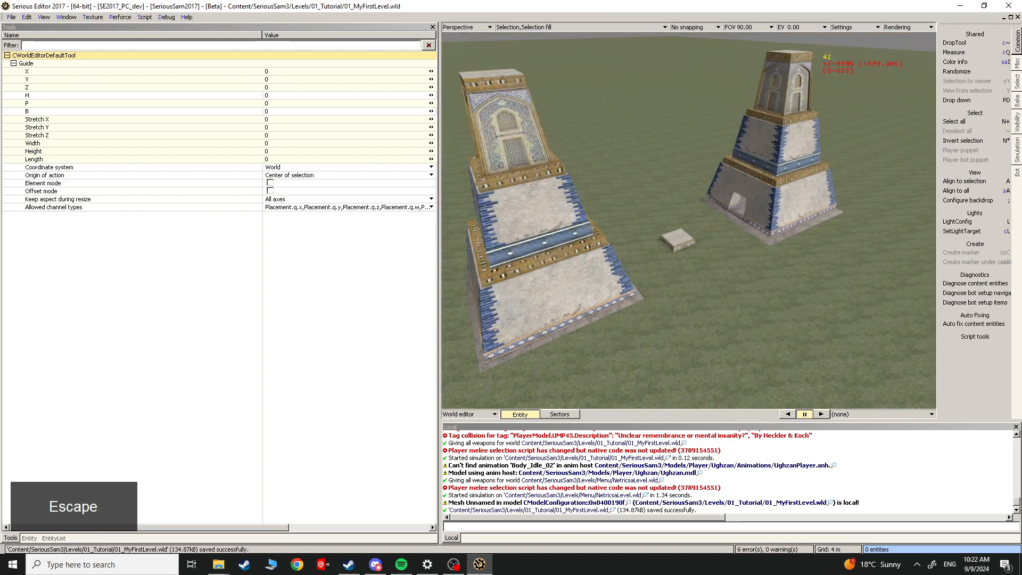
pyautogui.moveTo(689, 220); pyautogui.dragTo(692, 261, button='middle')
pyautogui.scroll(3, 689, 221)
pyautogui.hotkey('ctrl', 's')
pyautogui.hotkey('ctrl', 'o')
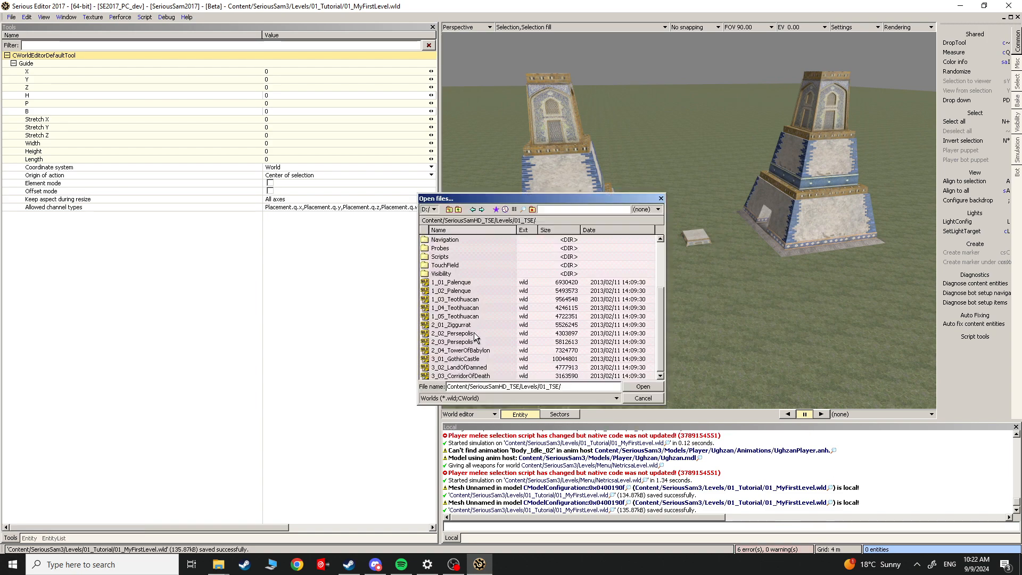
pyautogui.click(661, 198)
pyautogui.press('Escape')
# Step: Place a new simple model on top of the low platform at about X 33.5, Y 2.1, Z 1.4
pyautogui.scroll(5, 786, 331)
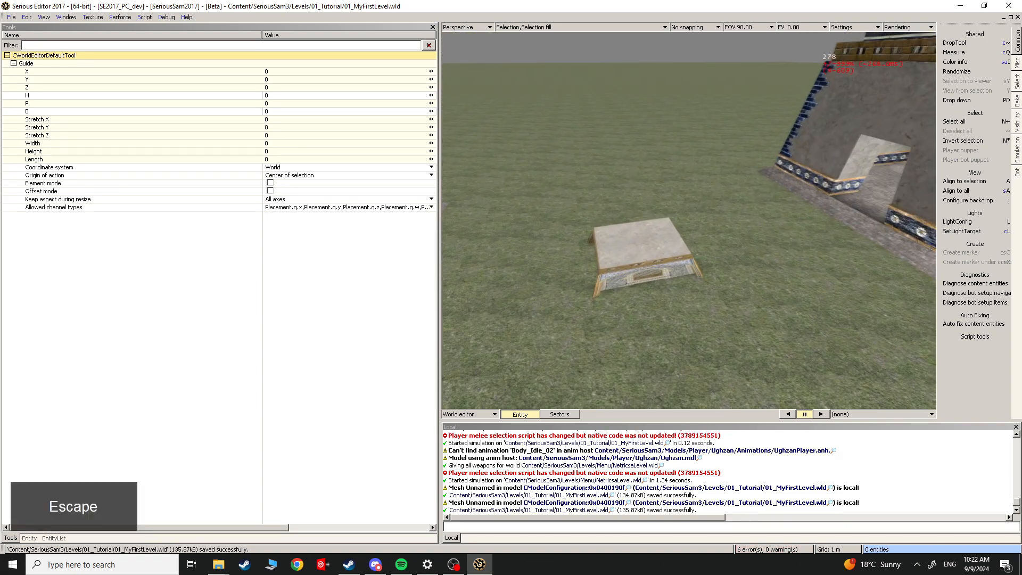
pyautogui.scroll(-5, 689, 220)
pyautogui.moveTo(689, 220); pyautogui.dragTo(776, 237, button='middle')
pyautogui.scroll(4, 689, 220)
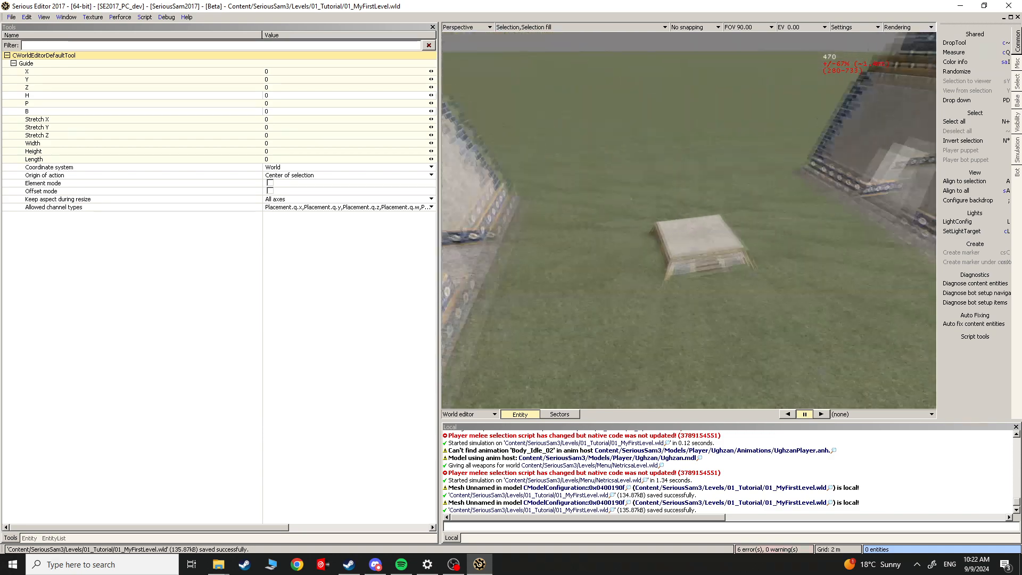
pyautogui.press('Escape')
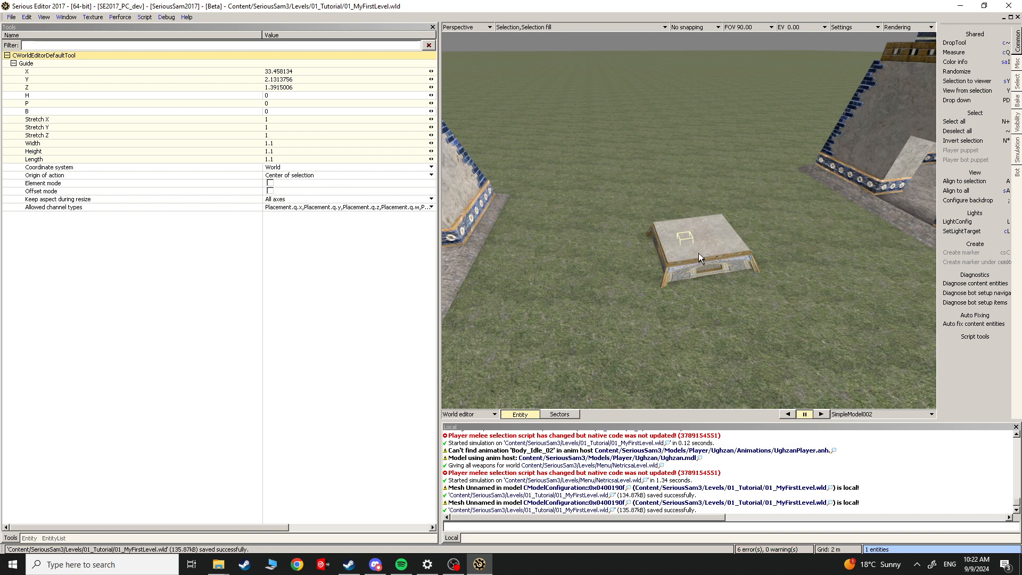
# Step: Browse the model library for the new simple model's mesh and search for "temple"
pyautogui.press('9')
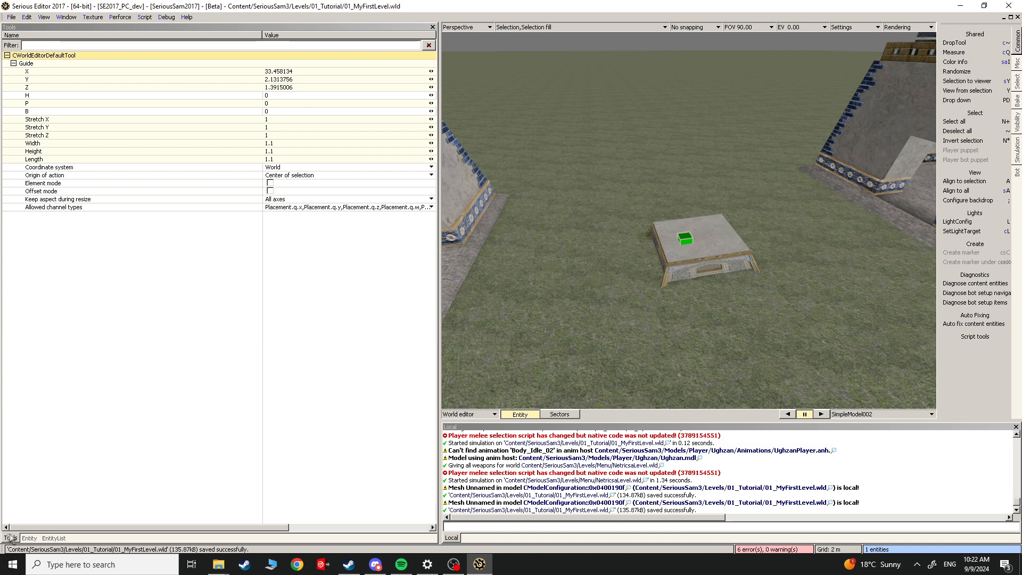
pyautogui.click(32, 538)
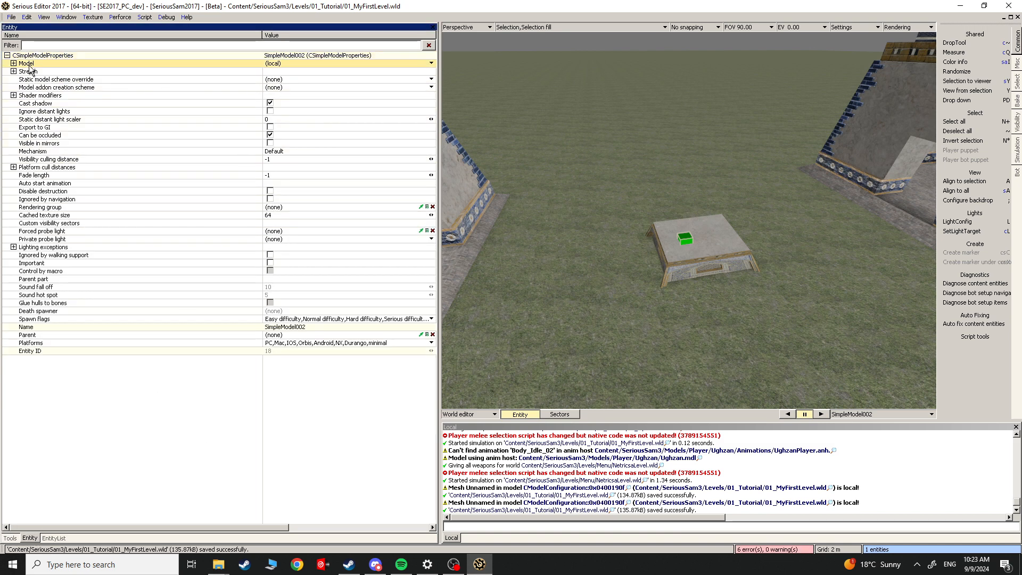
pyautogui.click(273, 65)
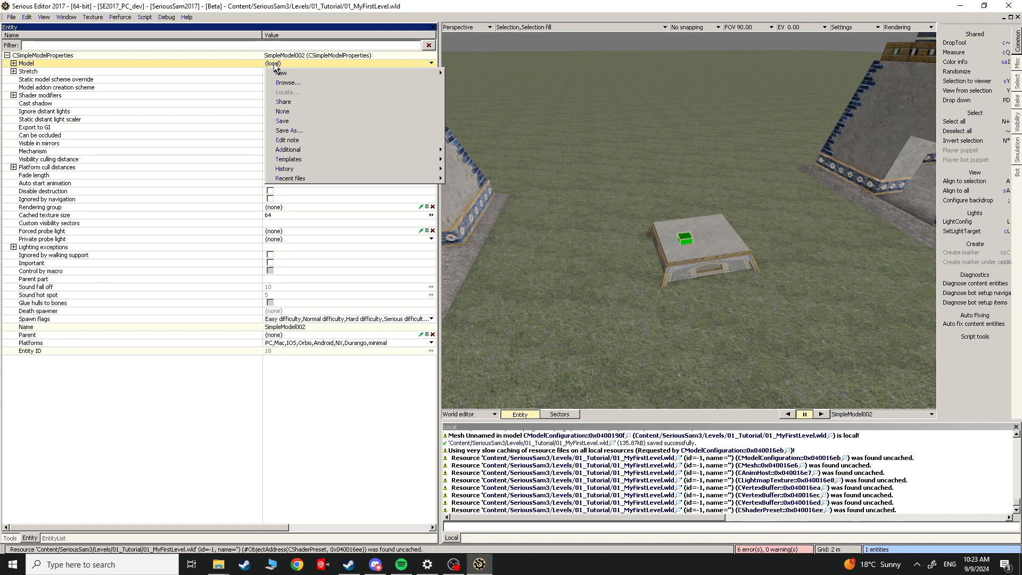
pyautogui.click(287, 83)
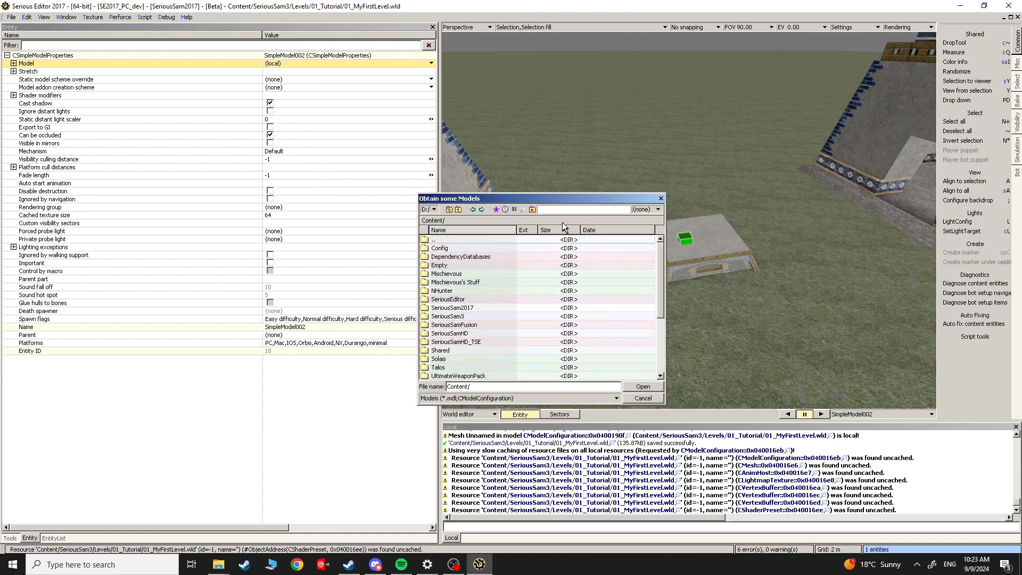
pyautogui.write('tmep')
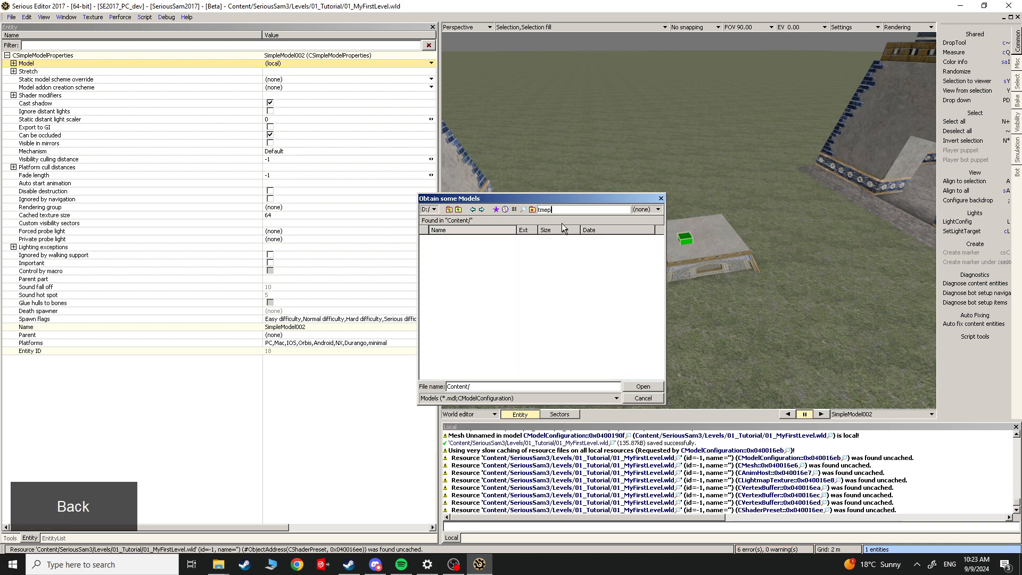
pyautogui.press('BackSpace')
pyautogui.press('BackSpace')
pyautogui.press('BackSpace')
pyautogui.write('emple')
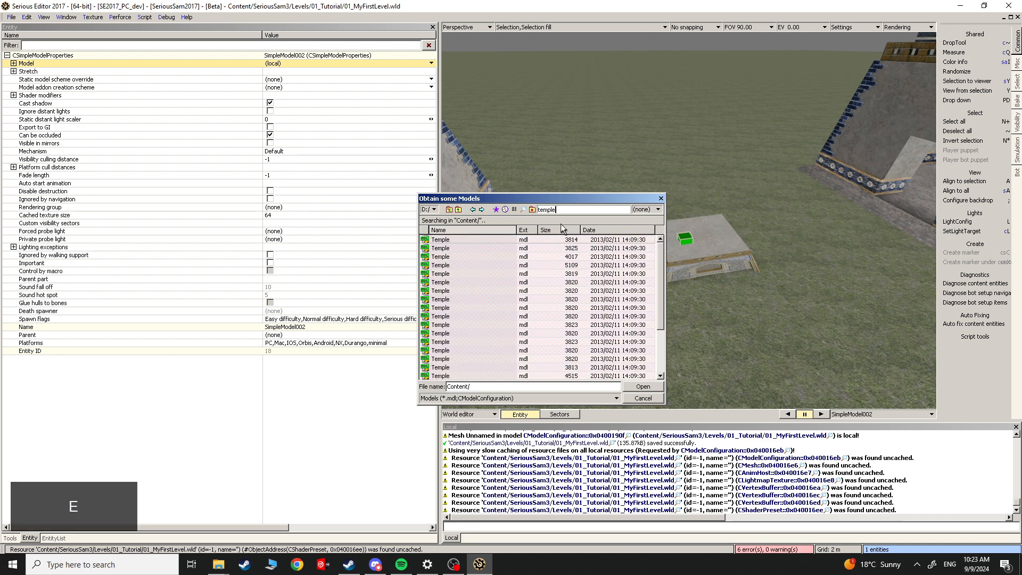
# Step: Preview the temple search results and assign the large blue-brick Temple.mdl to the simple model
pyautogui.click(458, 257)
pyautogui.scroll(-9, 482, 291)
pyautogui.scroll(6, 491, 302)
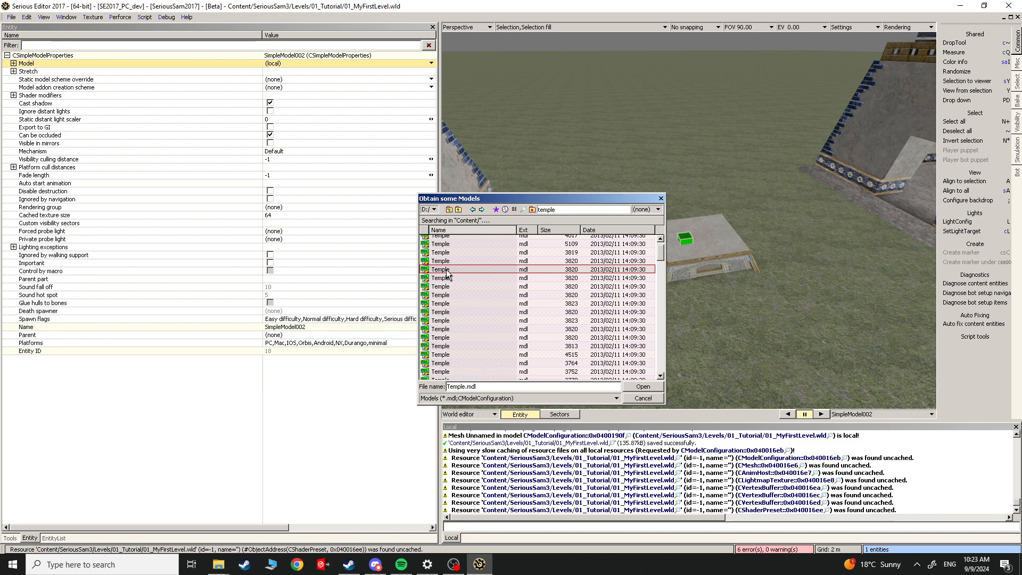
pyautogui.moveTo(449, 266)
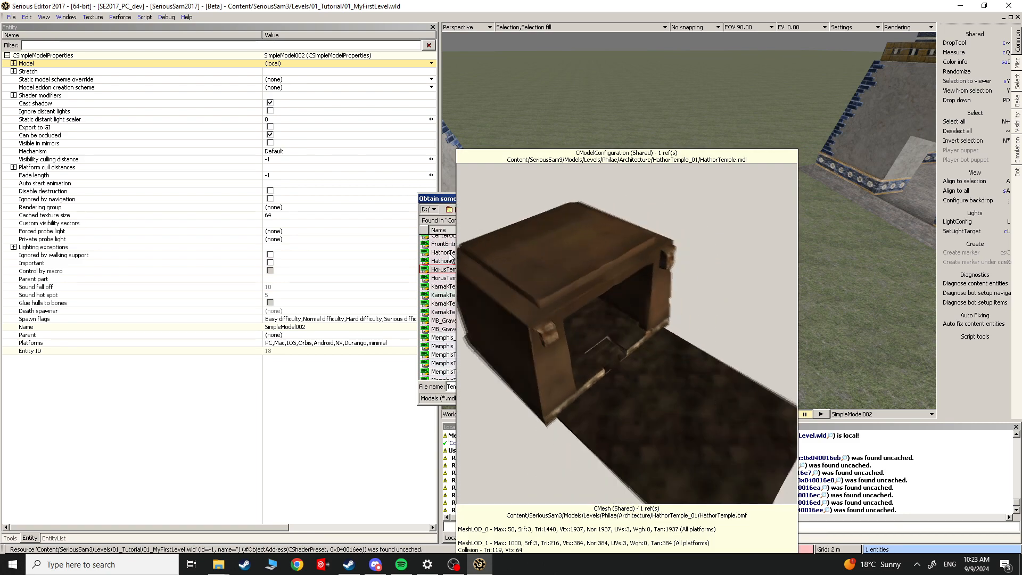
pyautogui.press('F3')
pyautogui.scroll(-3, 453, 265)
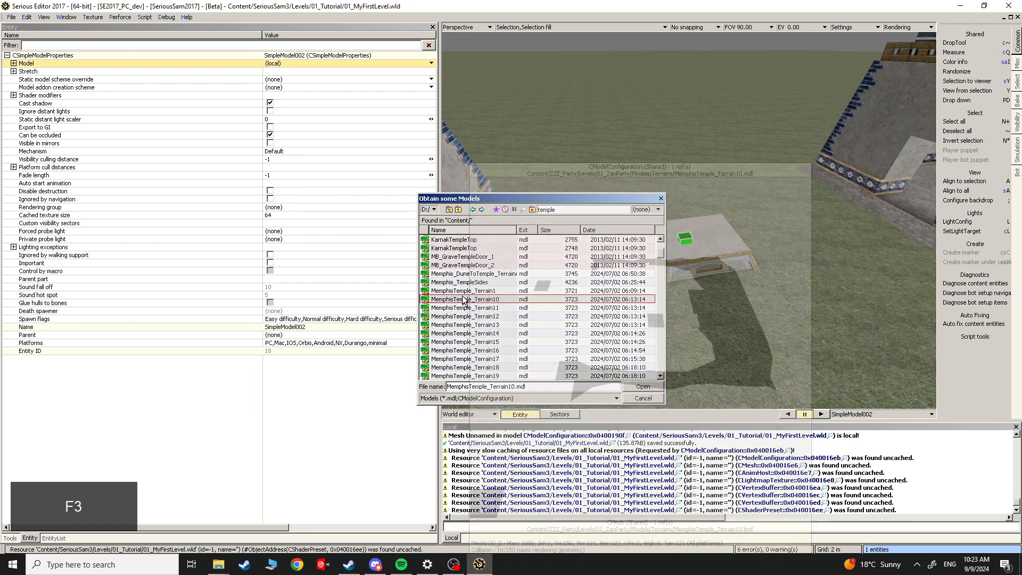
pyautogui.scroll(-6, 466, 300)
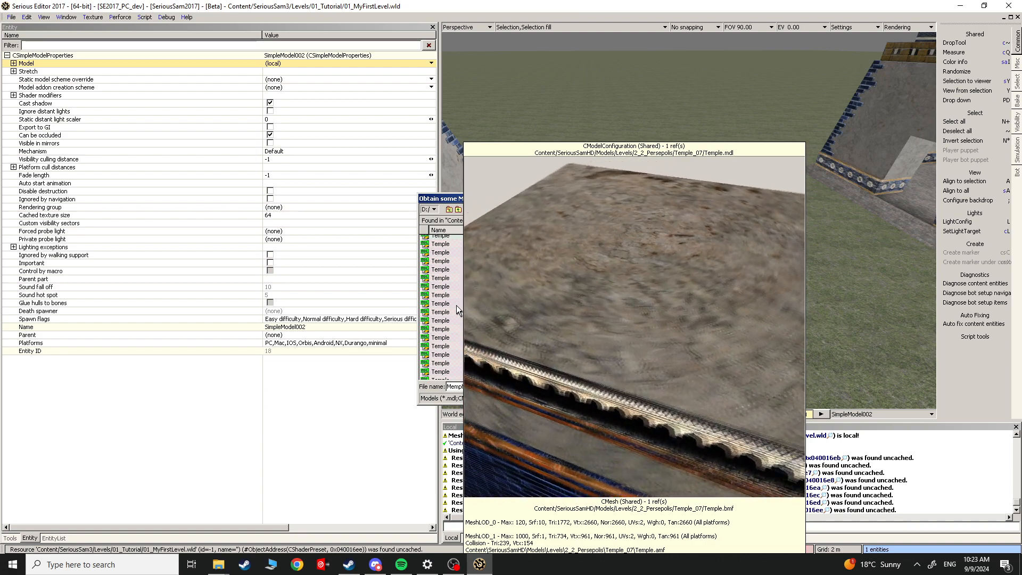
pyautogui.press('F3')
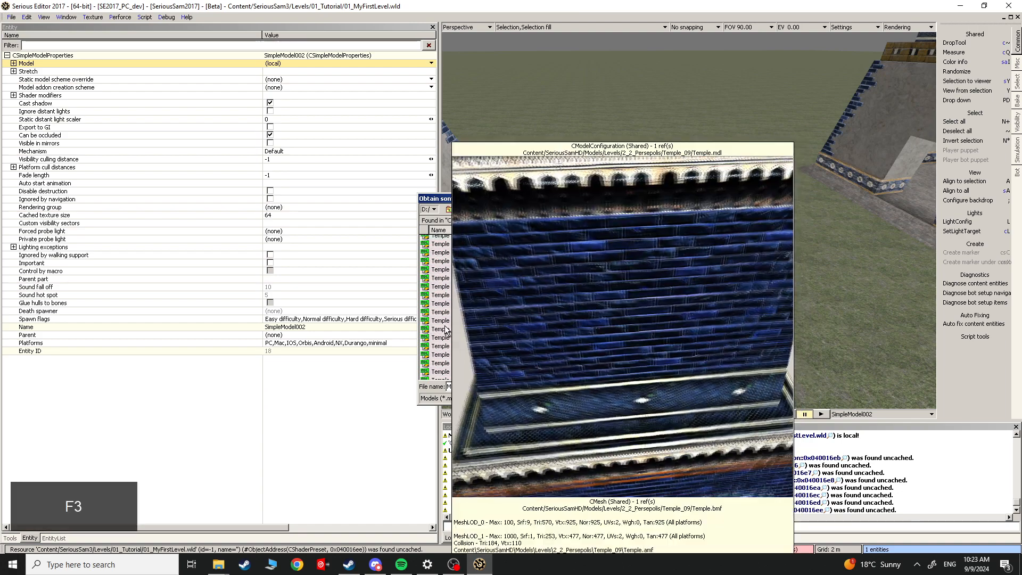
pyautogui.click(448, 323)
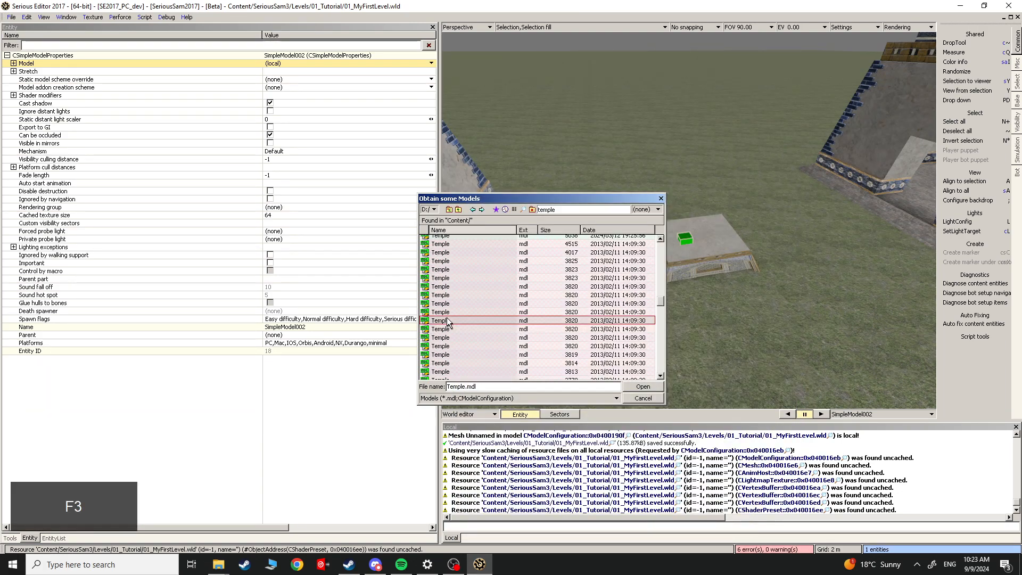
pyautogui.doubleClick(448, 322)
pyautogui.press('Escape')
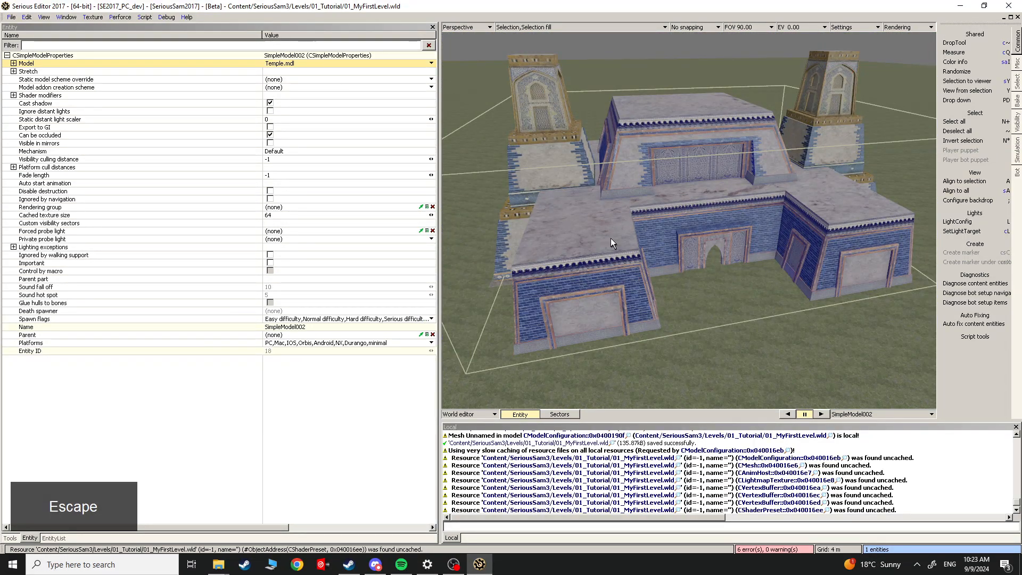
# Step: Move the temple back across the grass behind the two towers and the low platform, and deselect it
pyautogui.scroll(-3, 612, 238)
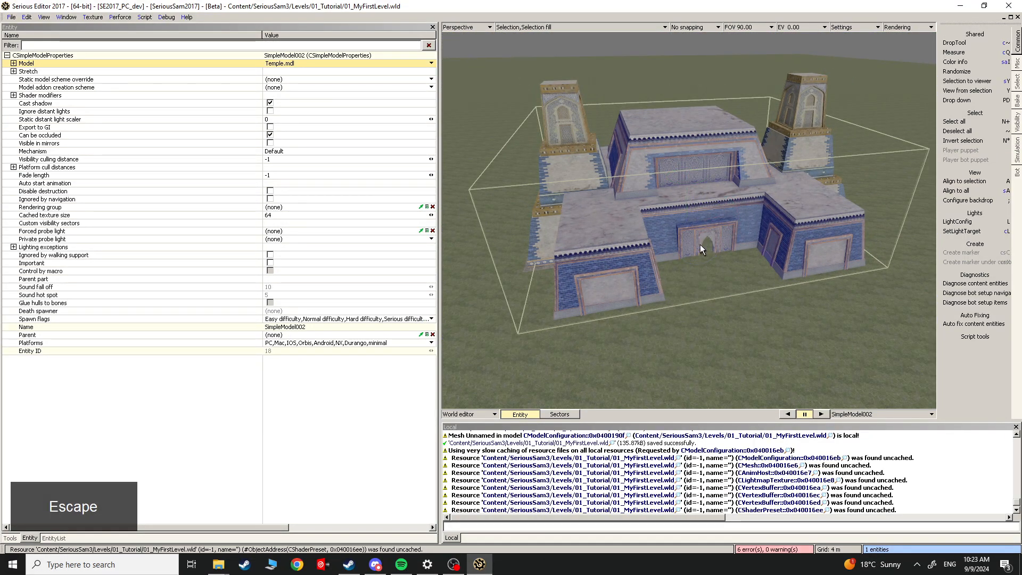
pyautogui.moveTo(700, 244); pyautogui.dragTo(648, 179)
pyautogui.scroll(5, 639, 166)
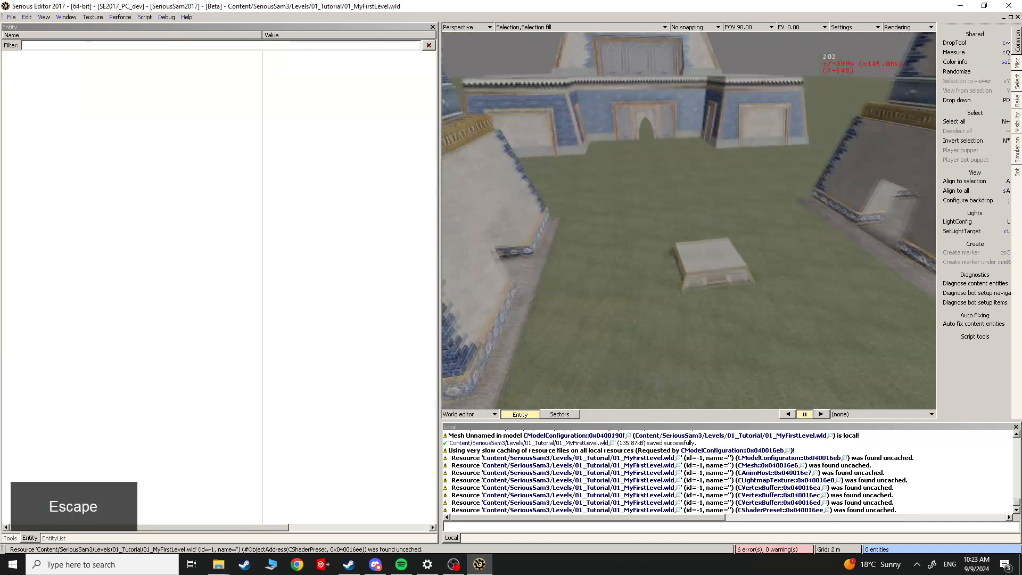
pyautogui.moveTo(693, 216); pyautogui.dragTo(693, 254)
pyautogui.keyDown('ctrl'); pyautogui.click(692, 254); pyautogui.keyUp('ctrl')
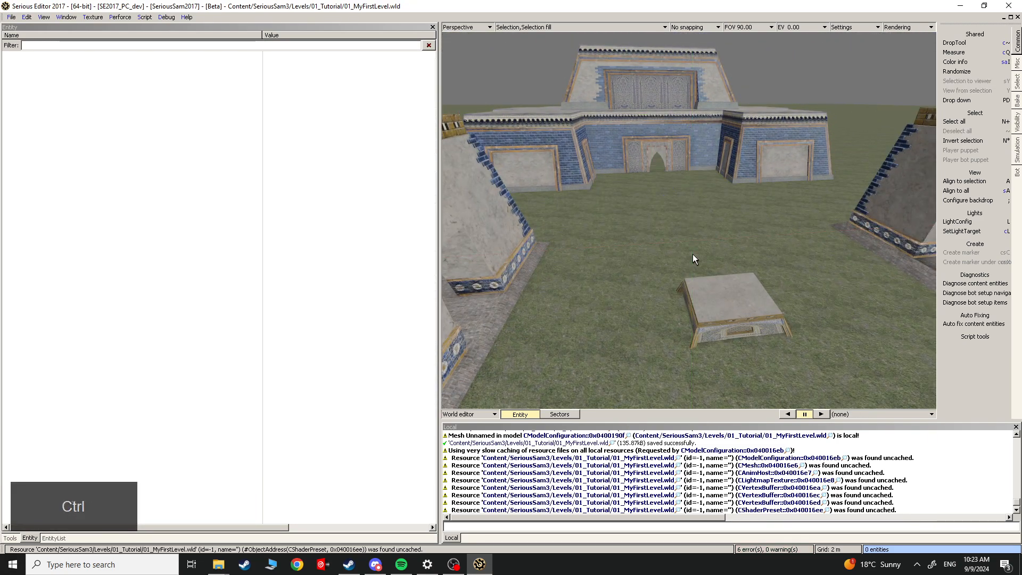
# Step: Check the layout from ground level and push the temple farther back, centred between the two towers
pyautogui.press('Escape')
pyautogui.press('w')
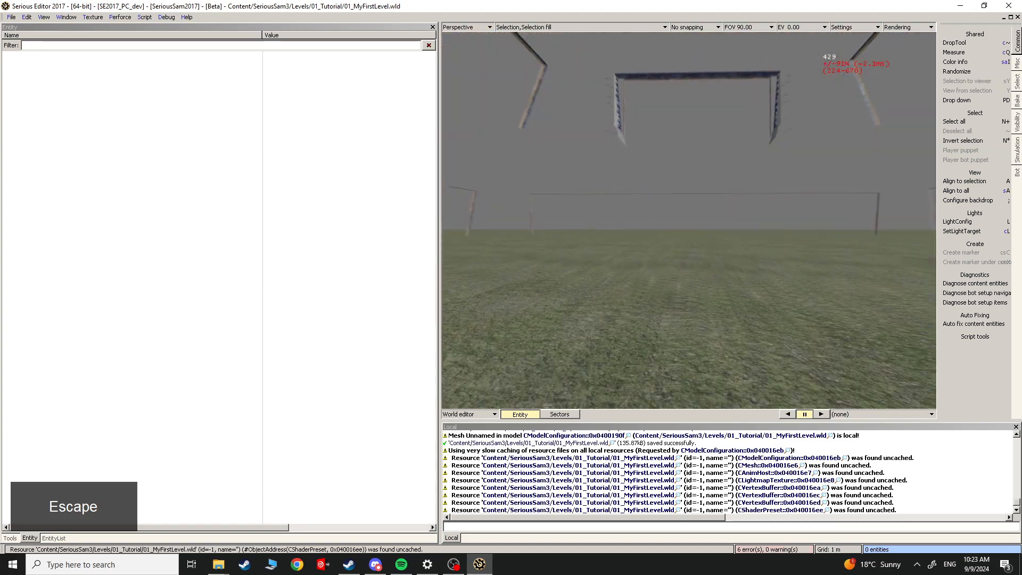
pyautogui.press('s')
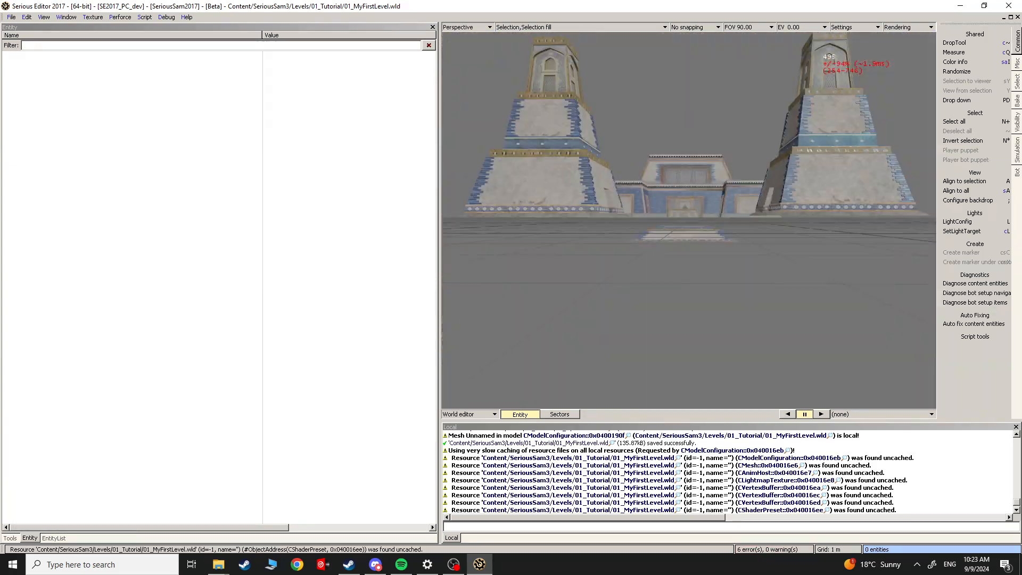
pyautogui.press('Escape')
pyautogui.click(746, 112)
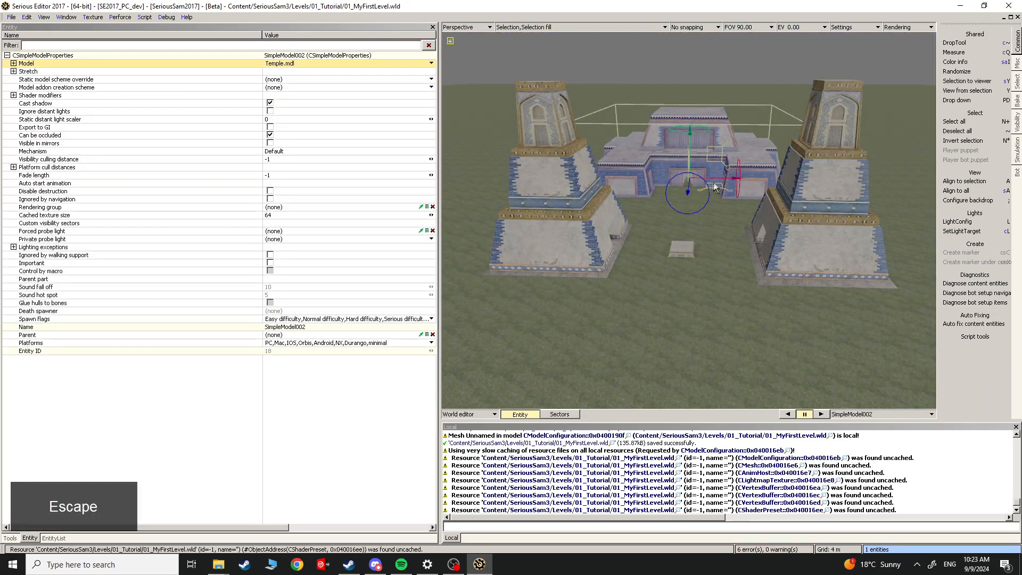
pyautogui.click(690, 206)
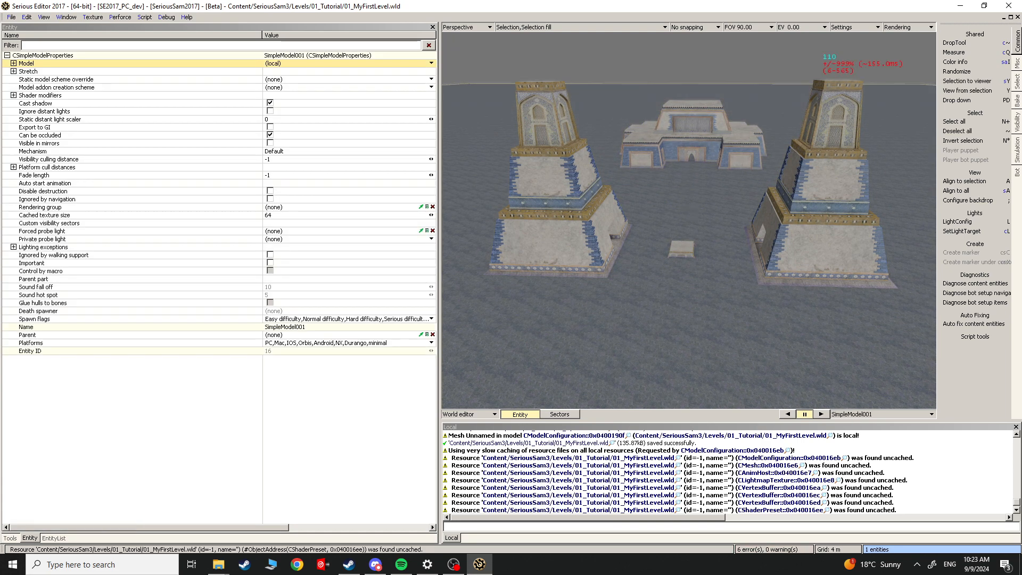
pyautogui.press('Escape')
# Step: Place a new simple model on the open grass in front of the temple
pyautogui.press('w')
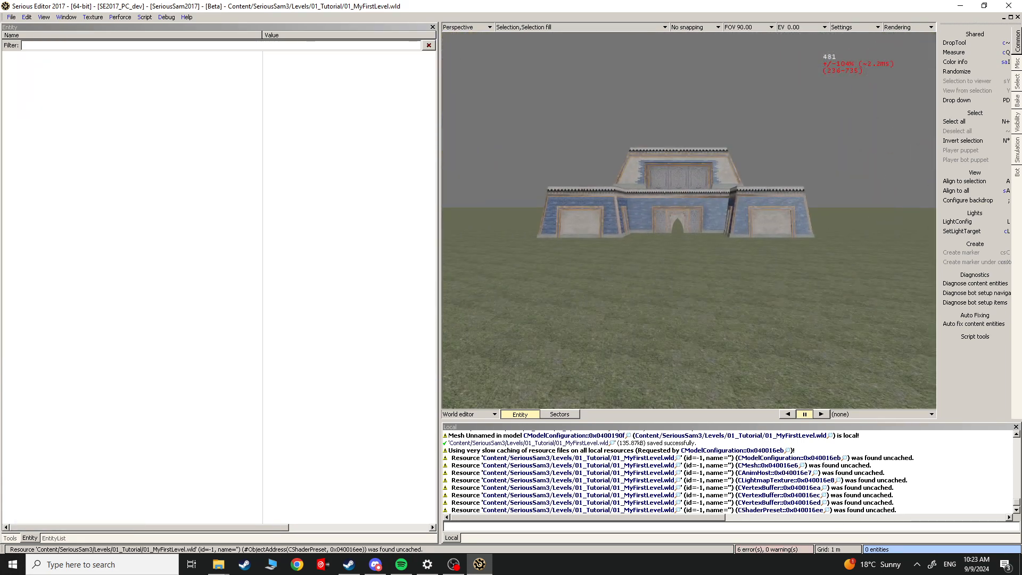
pyautogui.press('Escape')
pyautogui.press('Insert')
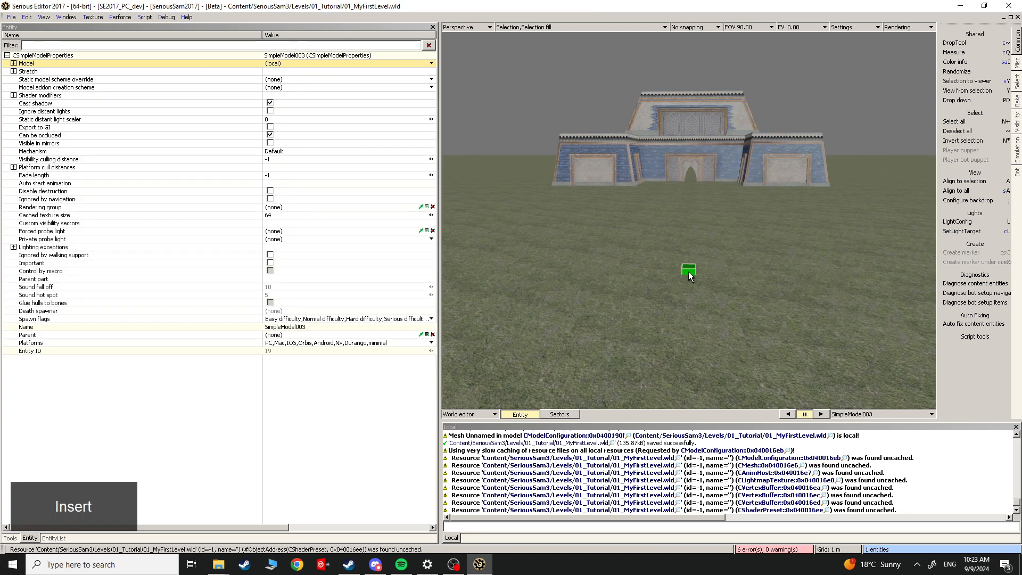
# Step: Search the model library for "temple", preview Temple_b.mdl and assign it to the new simple model
pyautogui.click(277, 65)
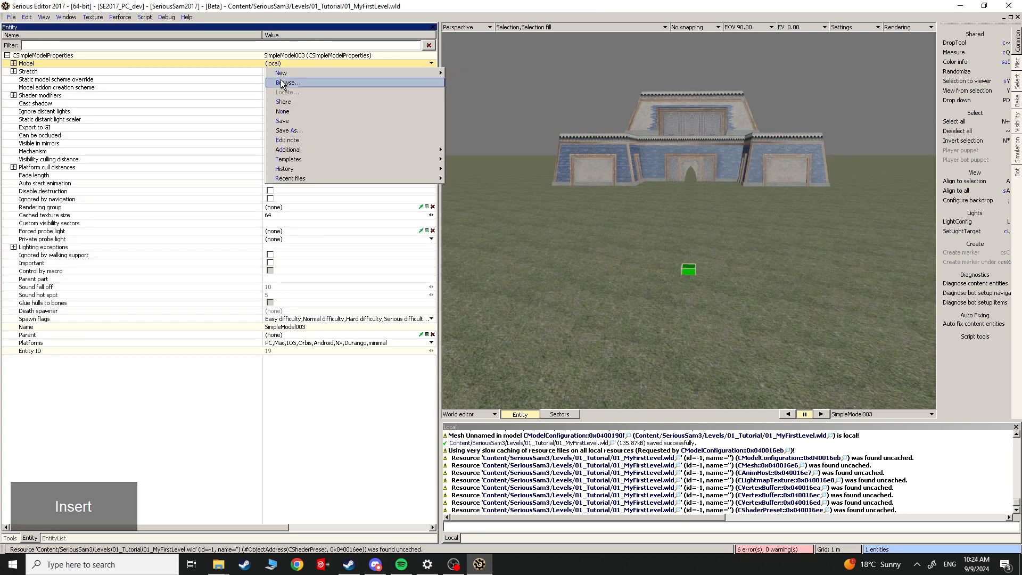
pyautogui.click(288, 85)
pyautogui.write('temple')
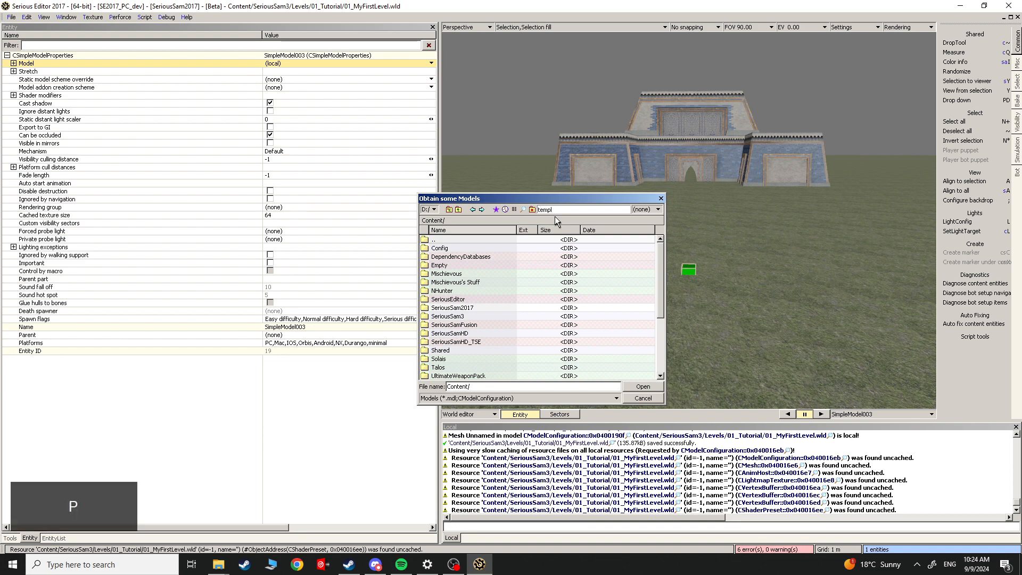
pyautogui.scroll(-5, 457, 309)
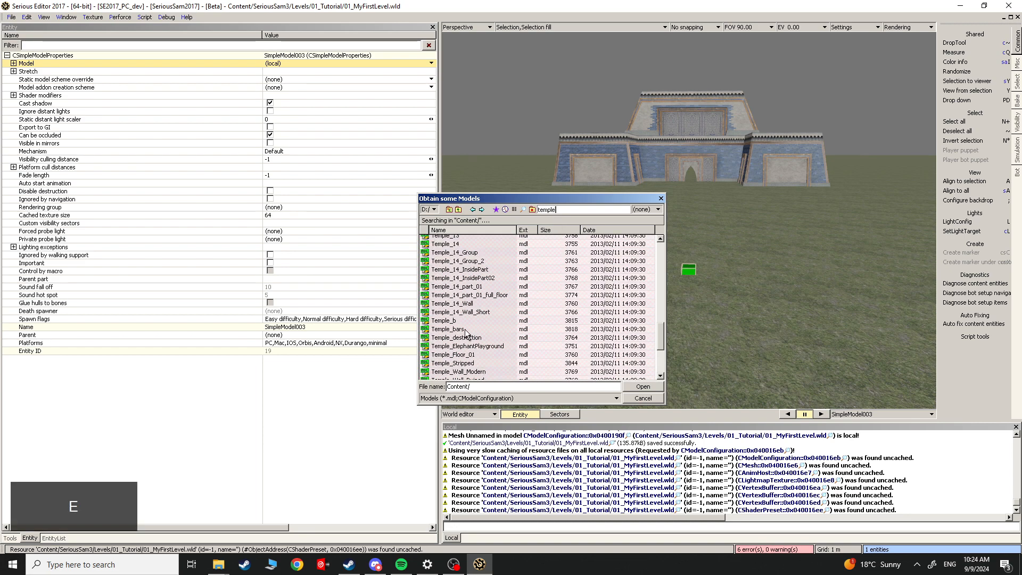
pyautogui.moveTo(454, 322)
pyautogui.press('F3')
pyautogui.click(454, 322)
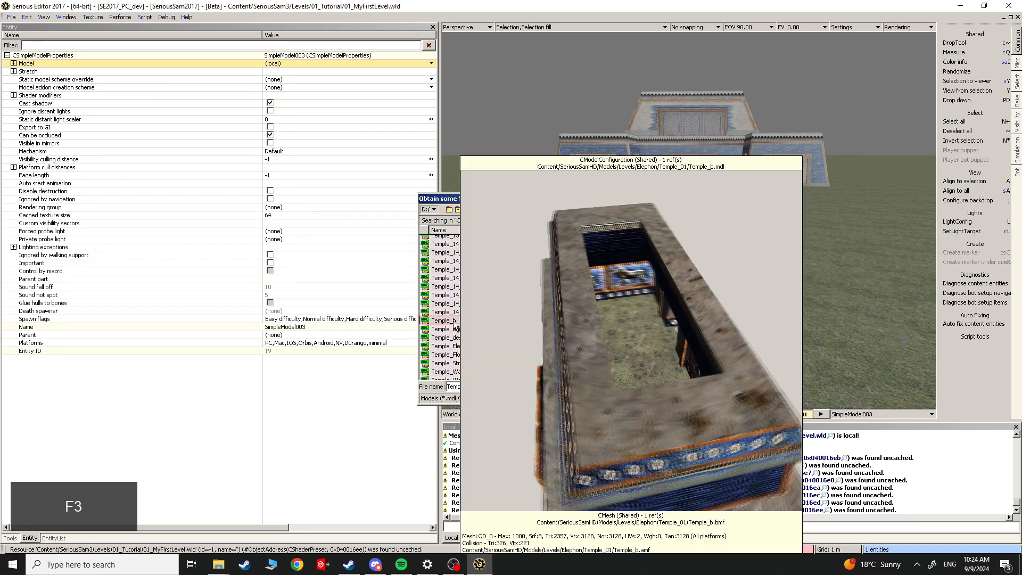
pyautogui.click(634, 386)
pyautogui.press('Escape')
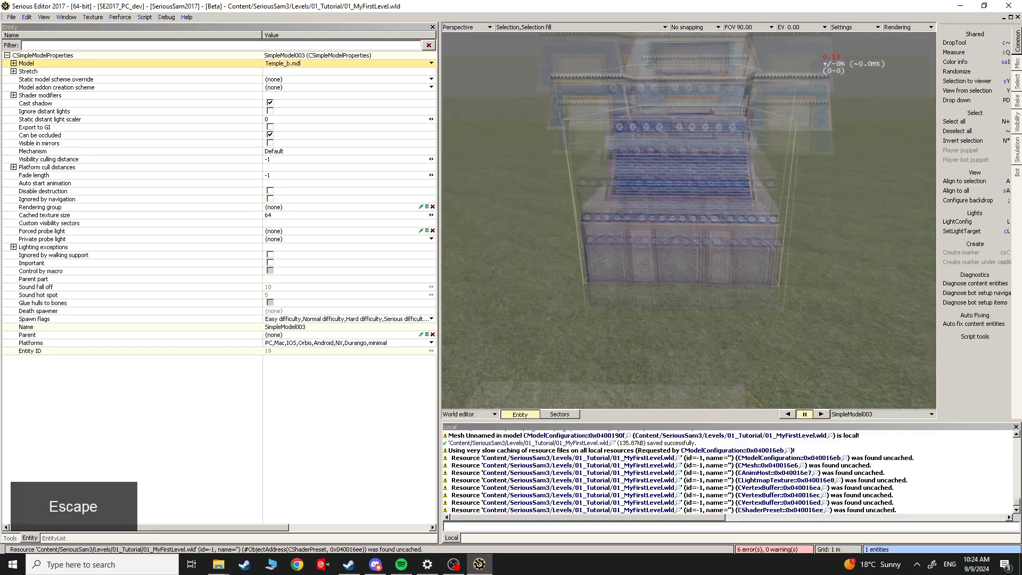
# Step: Move the Temple_b building onto the open grass off to the side of one tower
pyautogui.moveTo(671, 221); pyautogui.dragTo(715, 216, button='middle')
pyautogui.press('Escape')
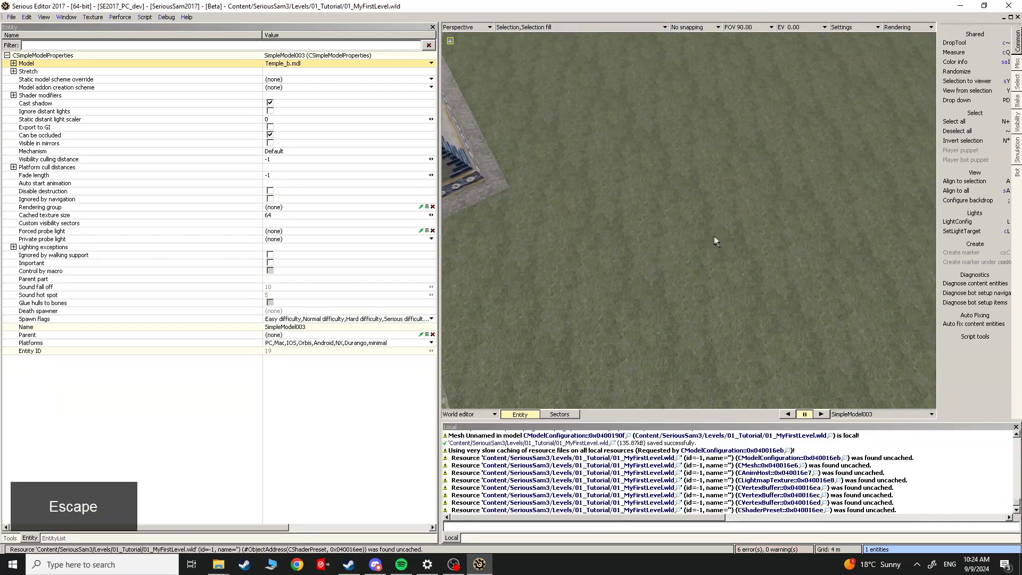
pyautogui.moveTo(751, 235); pyautogui.dragTo(661, 218)
# Step: Stretch the Temple_b building to a larger width and length with its resize handles, and deselect it
pyautogui.press('ctrl')
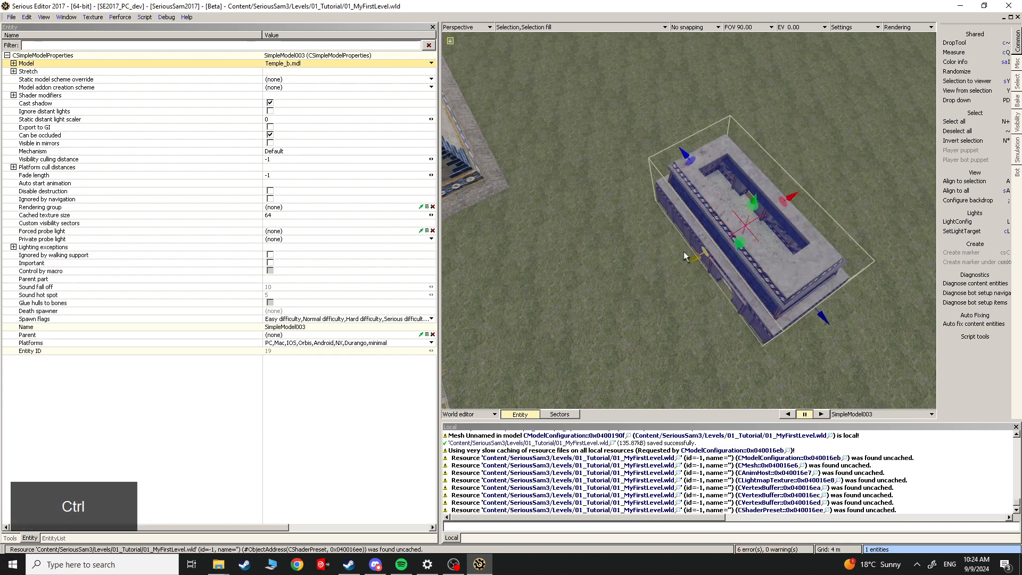
pyautogui.moveTo(695, 258); pyautogui.dragTo(641, 287)
pyautogui.moveTo(797, 344); pyautogui.dragTo(829, 379)
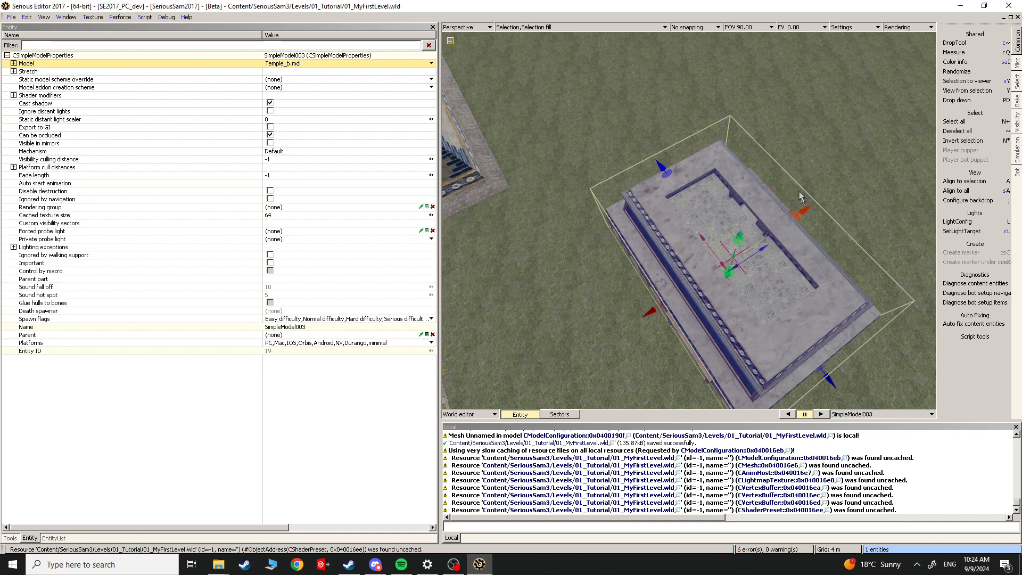
pyautogui.moveTo(798, 200); pyautogui.dragTo(755, 149)
pyautogui.keyDown('ctrl'); pyautogui.keyDown('shift'); pyautogui.click(623, 185); pyautogui.keyUp('shift'); pyautogui.keyUp('ctrl')
pyautogui.press('Escape')
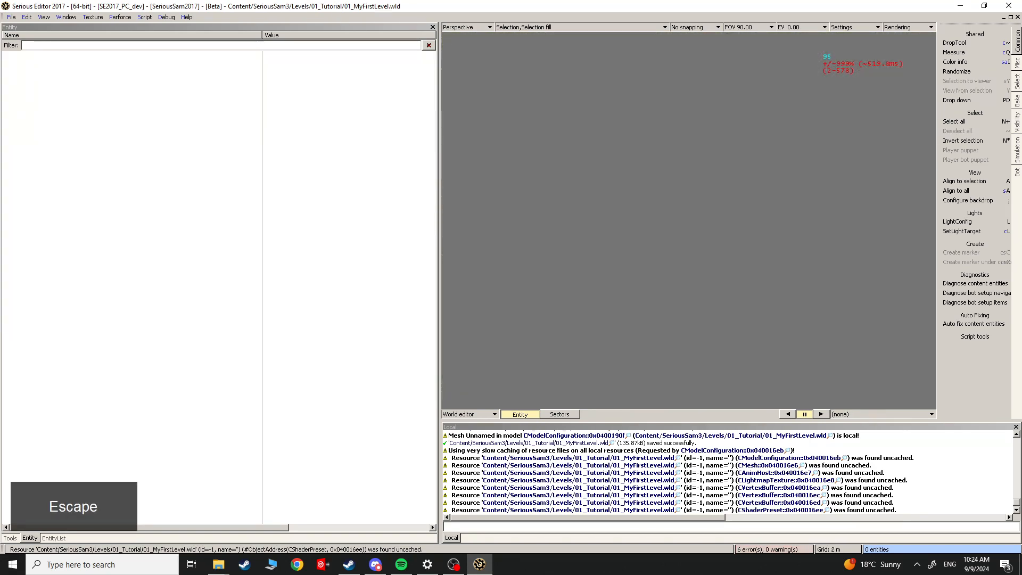
# Step: Examine the stretched building's interior, including its doorway, floor and wall reliefs
pyautogui.scroll(3, 689, 220)
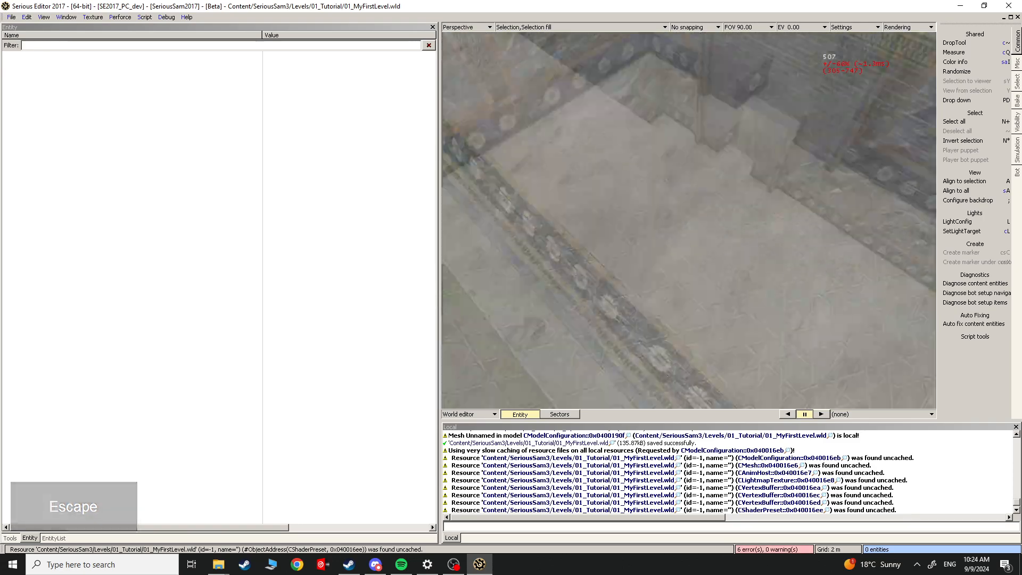
pyautogui.press('w')
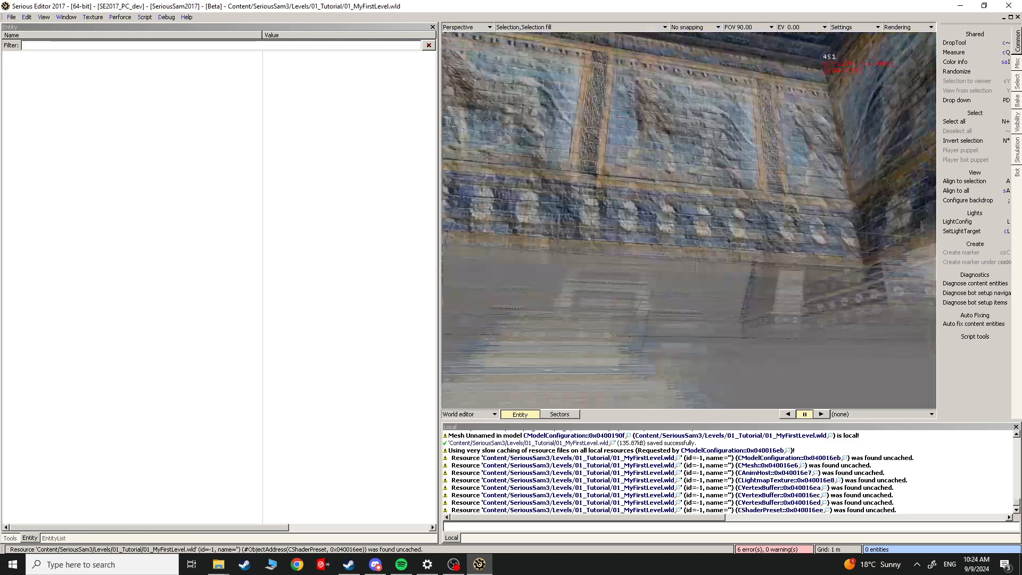
pyautogui.press('s')
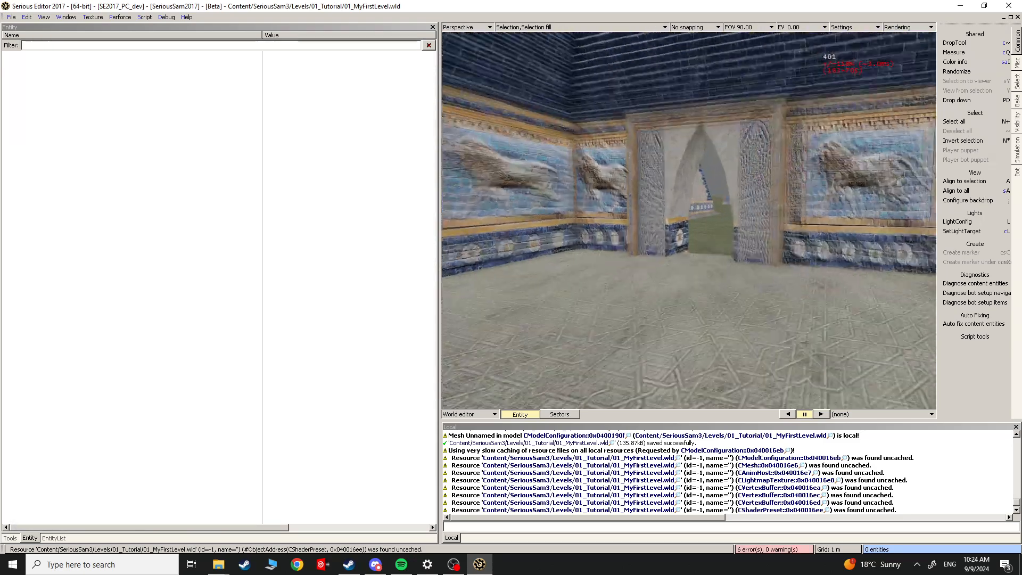
pyautogui.press('w')
pyautogui.press('w')
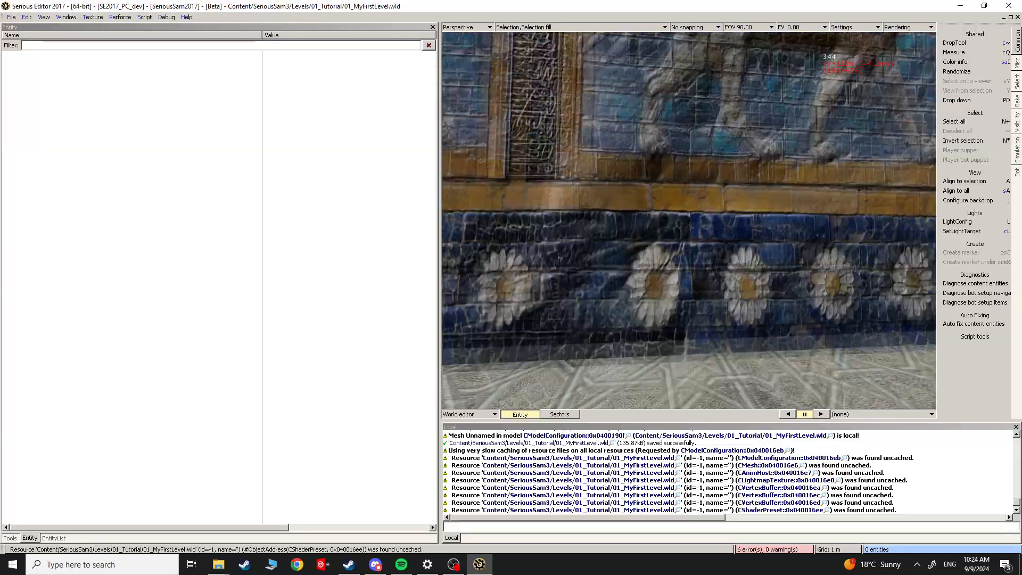
# Step: Deselect the stretched Temple_b building and insert a new simple model on the open grass near the towers
pyautogui.press('w')
pyautogui.press('Escape')
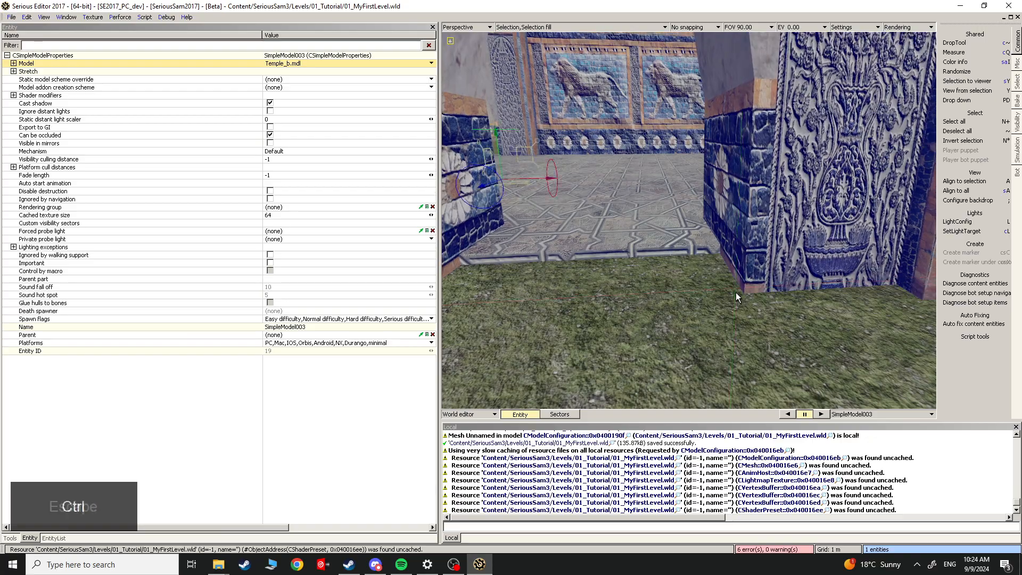
pyautogui.press('x')
pyautogui.press('w')
pyautogui.press('w')
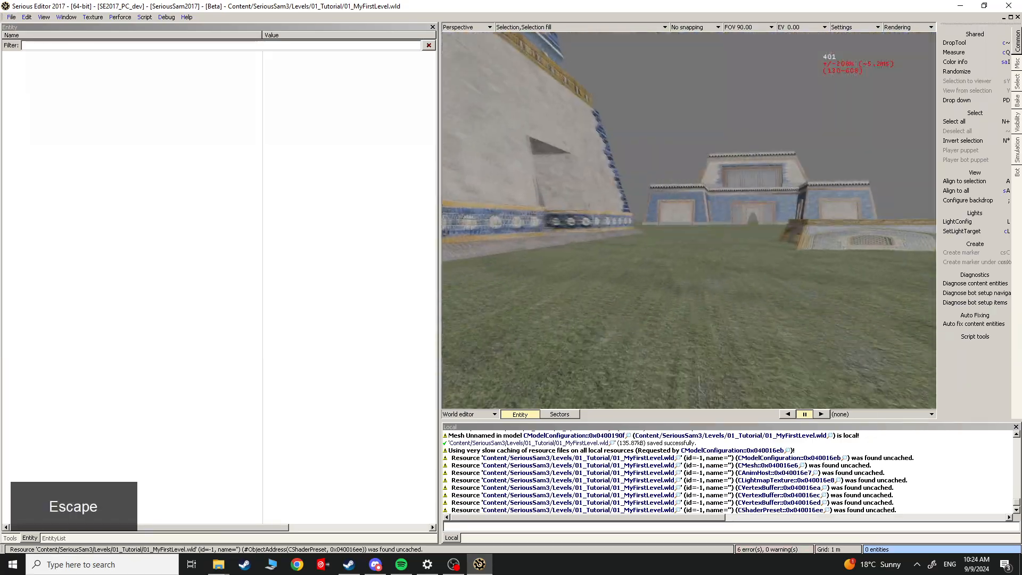
pyautogui.press('s')
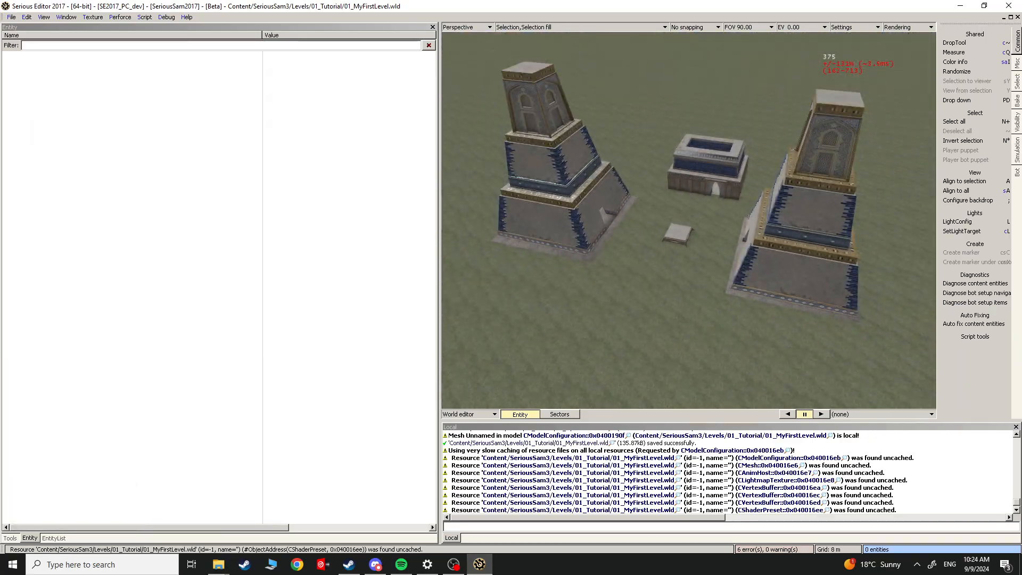
pyautogui.press('Insert')
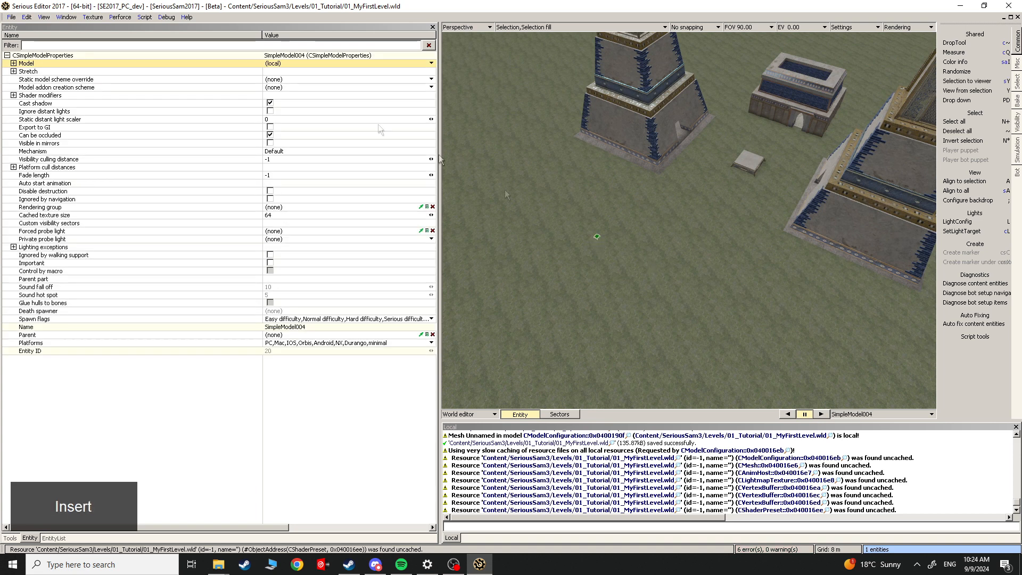
# Step: Search the model library for "temple" for the new simple model and preview the temple and temple shell models
pyautogui.click(271, 64)
pyautogui.click(281, 82)
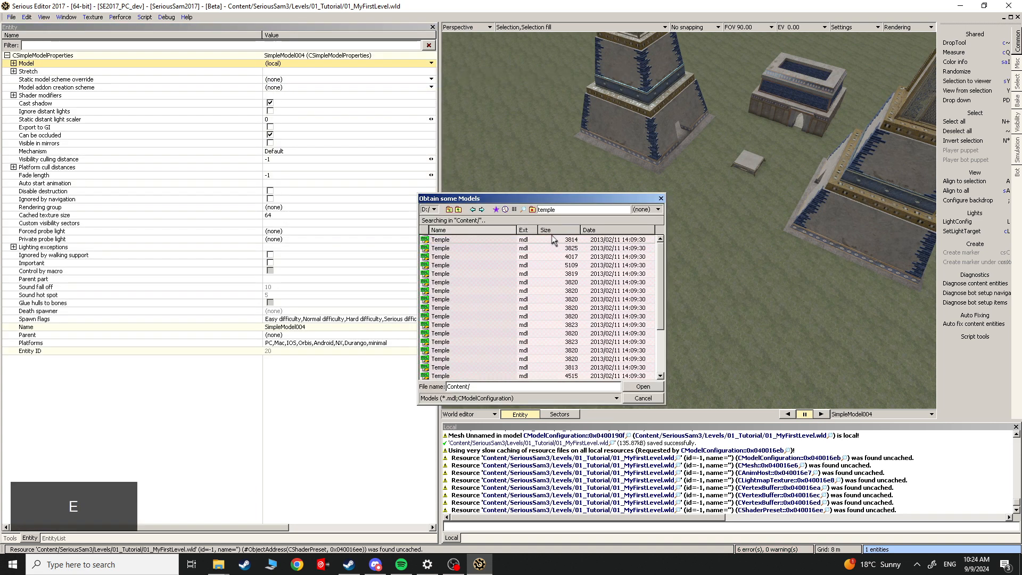
pyautogui.moveTo(491, 305)
pyautogui.scroll(-8, 486, 313)
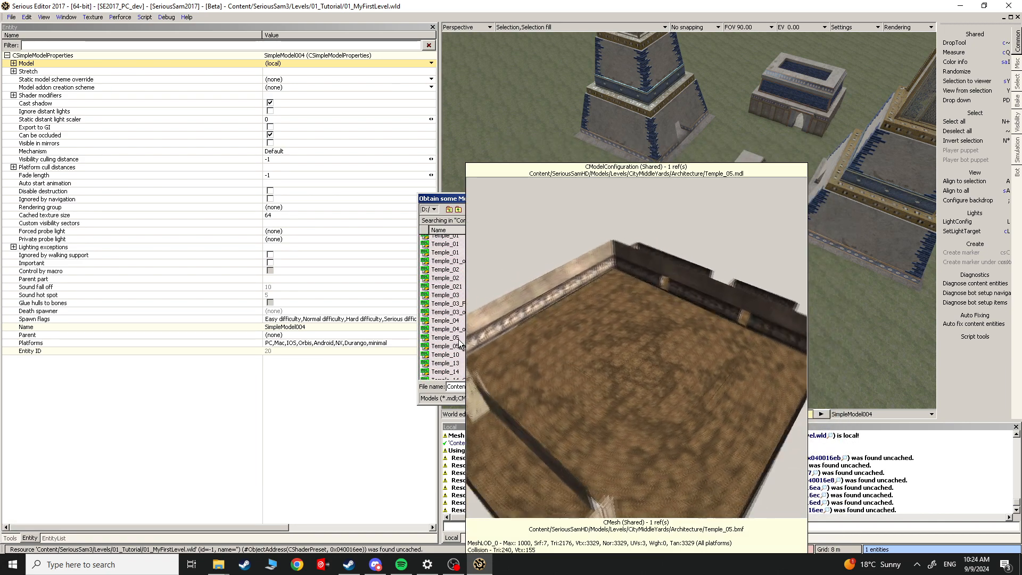
pyautogui.press('F3')
pyautogui.scroll(-5, 461, 347)
pyautogui.moveTo(460, 343)
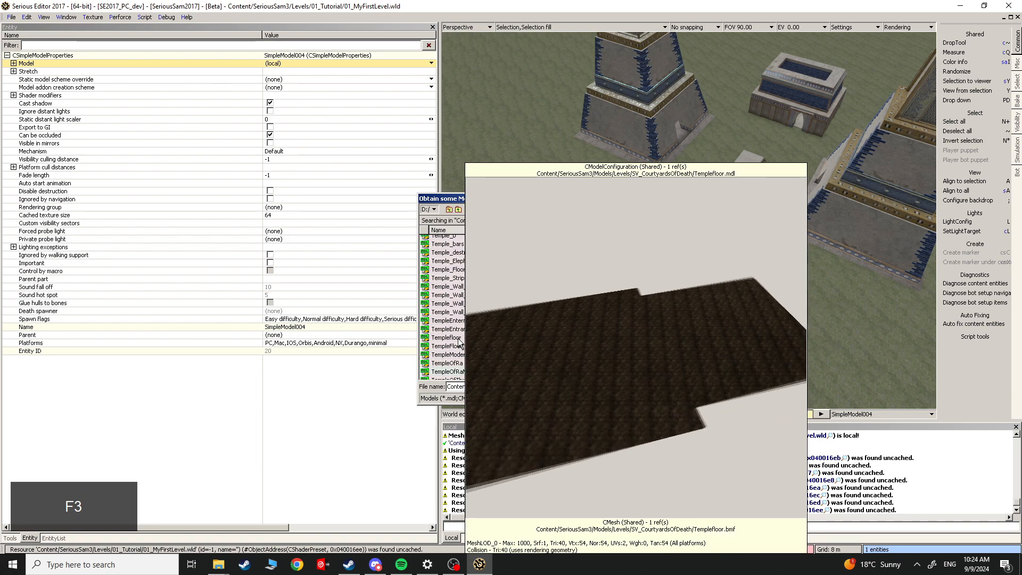
pyautogui.scroll(-4, 460, 343)
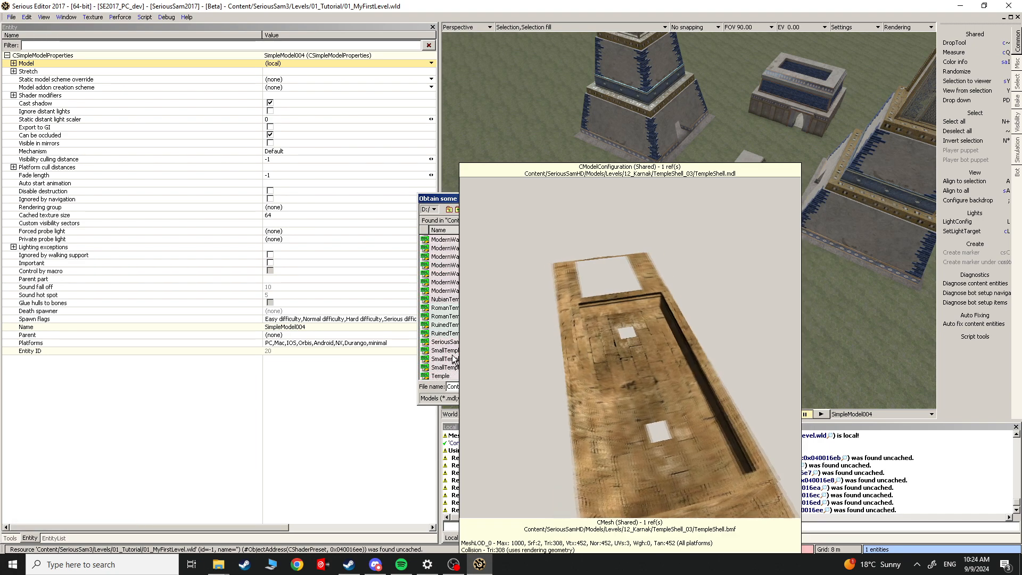
pyautogui.press('F3')
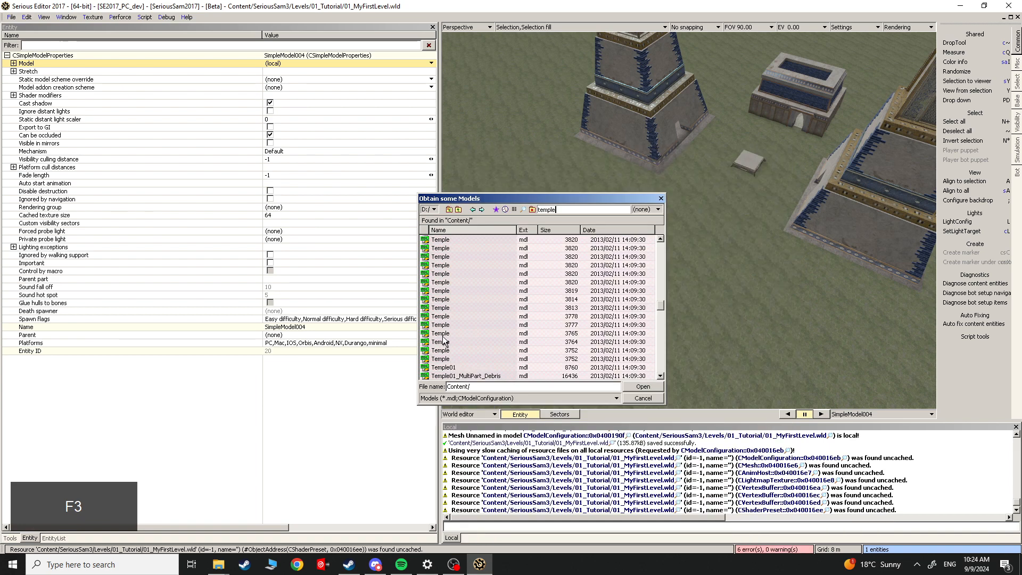
pyautogui.scroll(1, 446, 346)
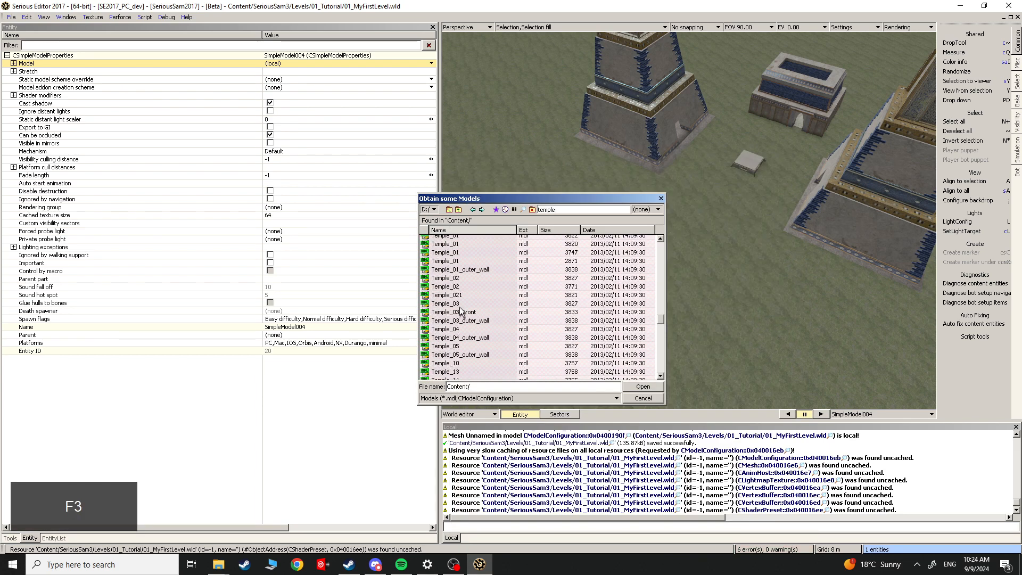
# Step: Preview the remaining temple models and assign TempleYard.mdl to the new simple model
pyautogui.moveTo(461, 297)
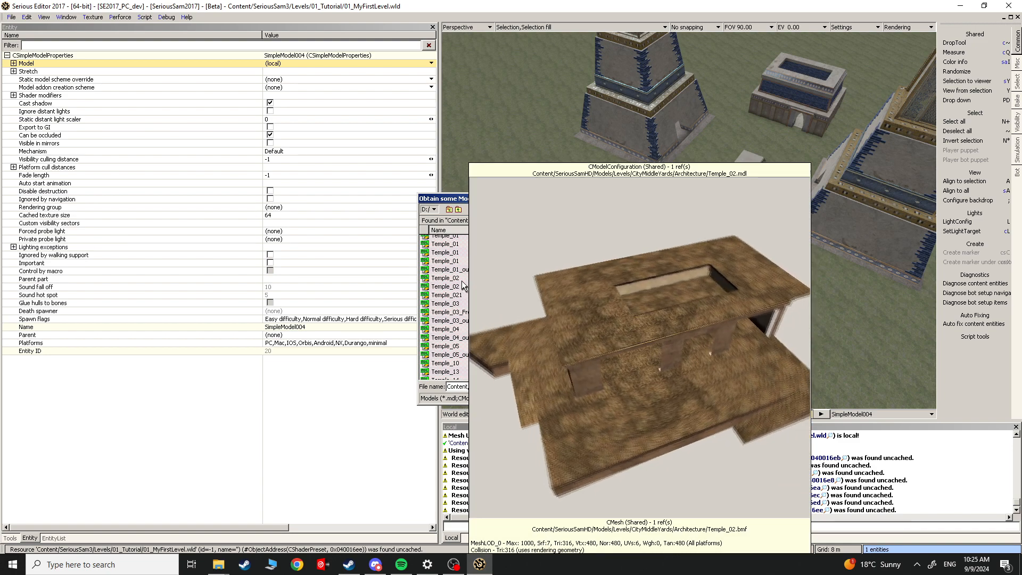
pyautogui.press('F3')
pyautogui.scroll(-4, 462, 280)
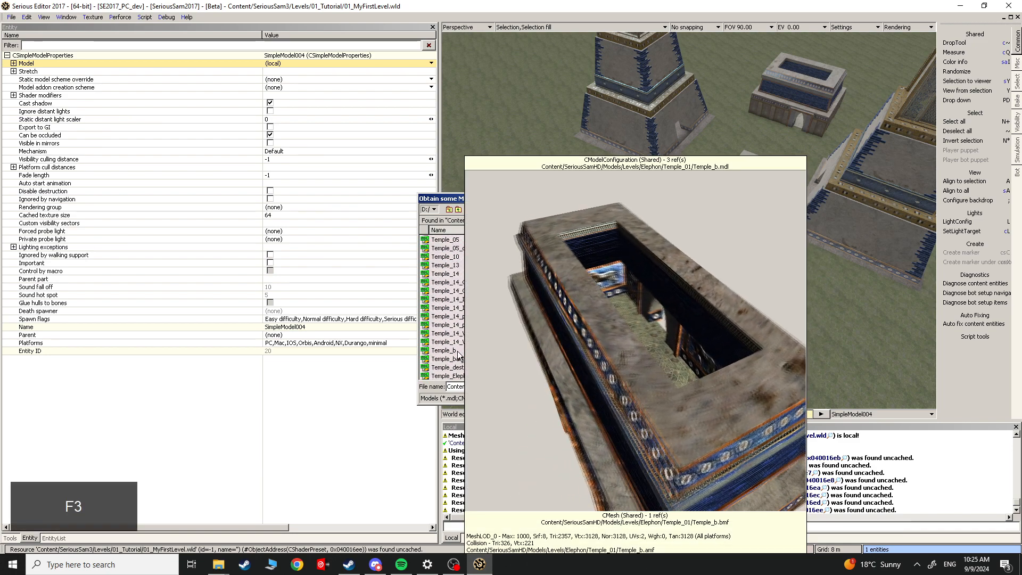
pyautogui.scroll(-6, 458, 355)
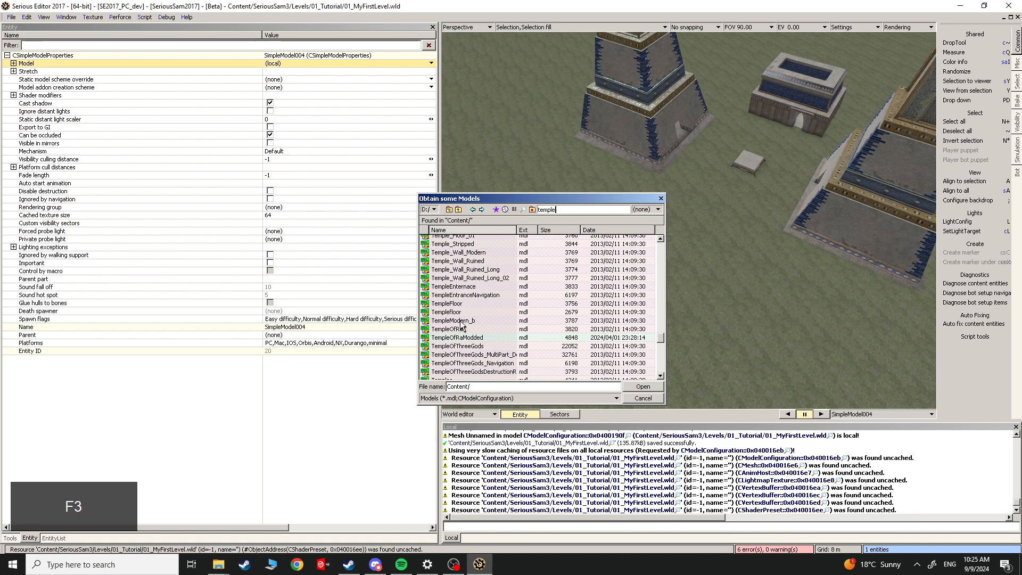
pyautogui.scroll(-4, 460, 323)
pyautogui.moveTo(462, 319)
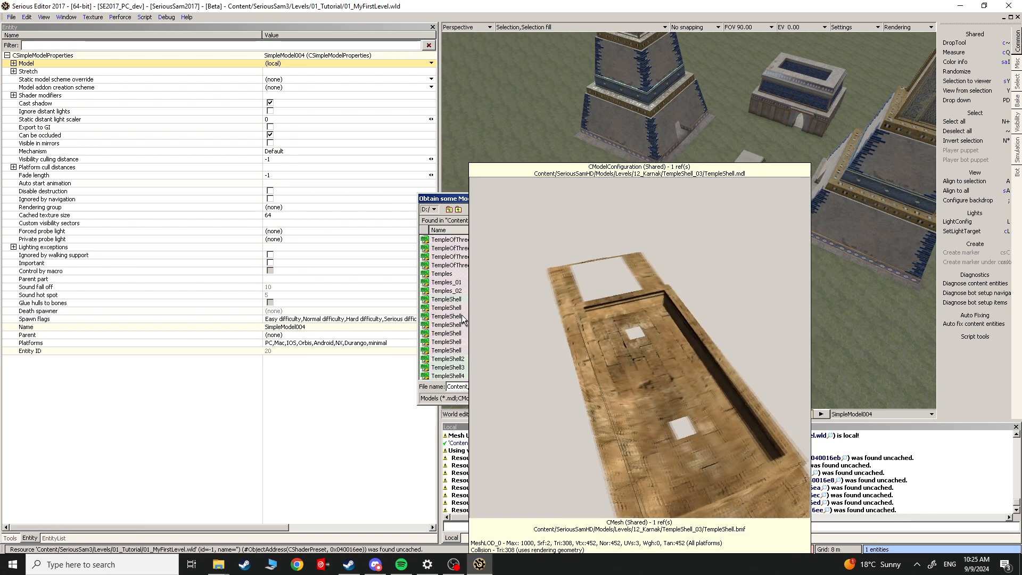
pyautogui.scroll(-5, 462, 320)
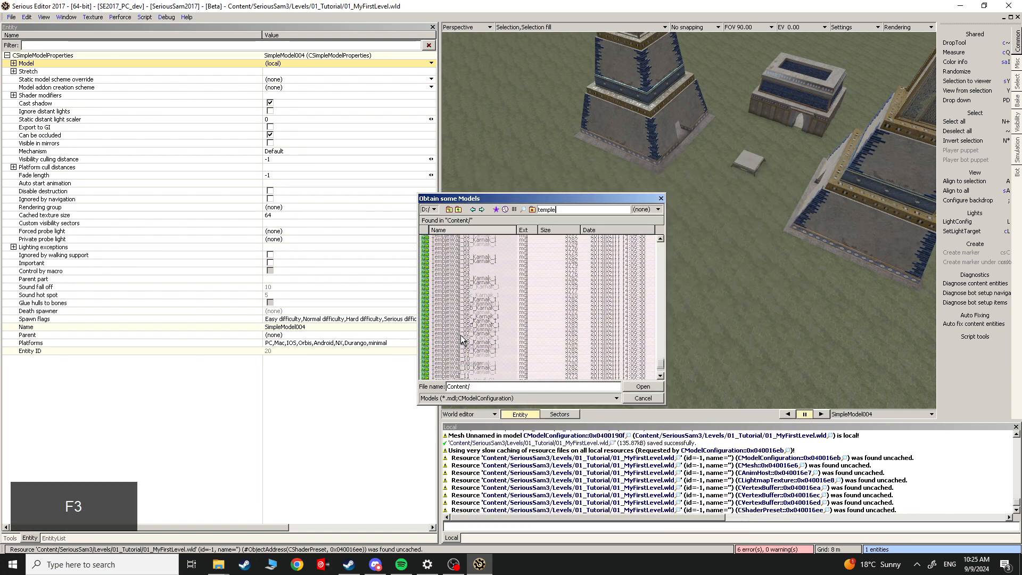
pyautogui.click(454, 360)
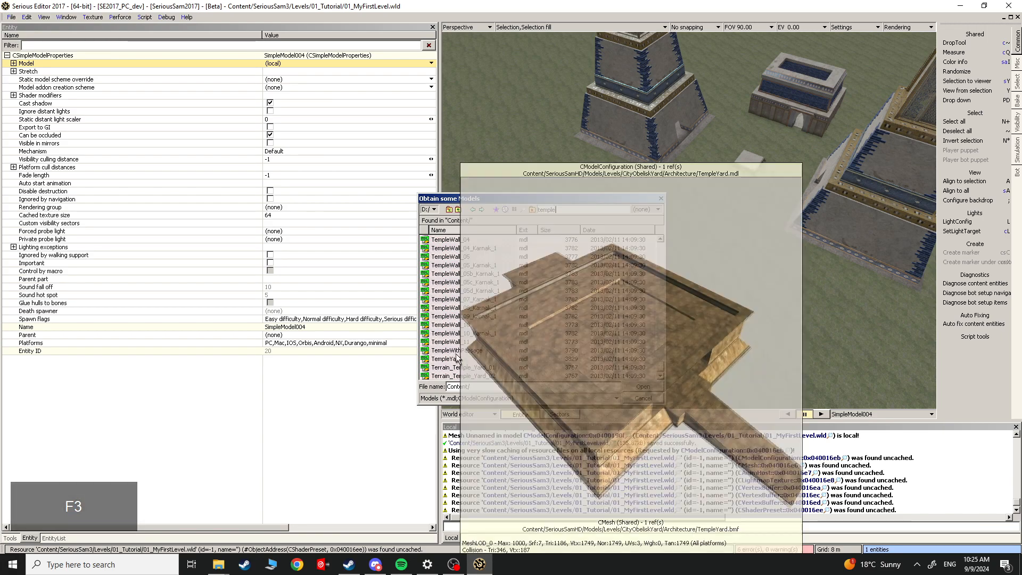
pyautogui.doubleClick(456, 362)
# Step: Position the TempleYard building on the open grass away from the towers, with its long ramp facing the existing buildings
pyautogui.moveTo(689, 221); pyautogui.dragTo(704, 238, button='right')
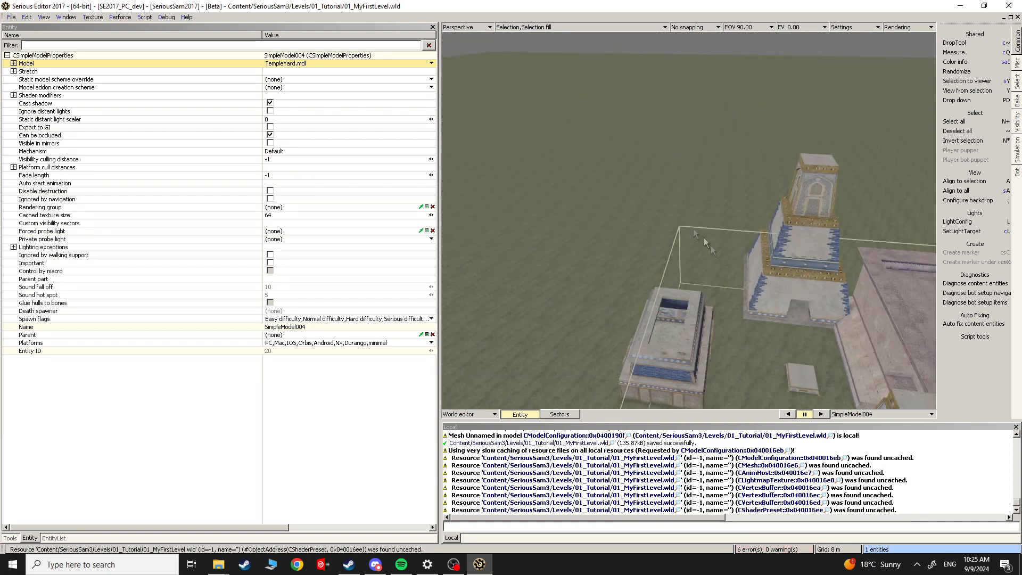
pyautogui.moveTo(704, 237); pyautogui.dragTo(596, 171)
pyautogui.moveTo(599, 132); pyautogui.dragTo(739, 213)
pyautogui.press('`')
pyautogui.moveTo(739, 213); pyautogui.dragTo(682, 224, button='right')
pyautogui.click(582, 217)
pyautogui.moveTo(582, 217)
pyautogui.mouseDown(button='right')
pyautogui.moveTo(613, 216)
pyautogui.moveTo(597, 234)
pyautogui.moveTo(633, 216)
pyautogui.moveTo(602, 213)
pyautogui.mouseUp(button='right')
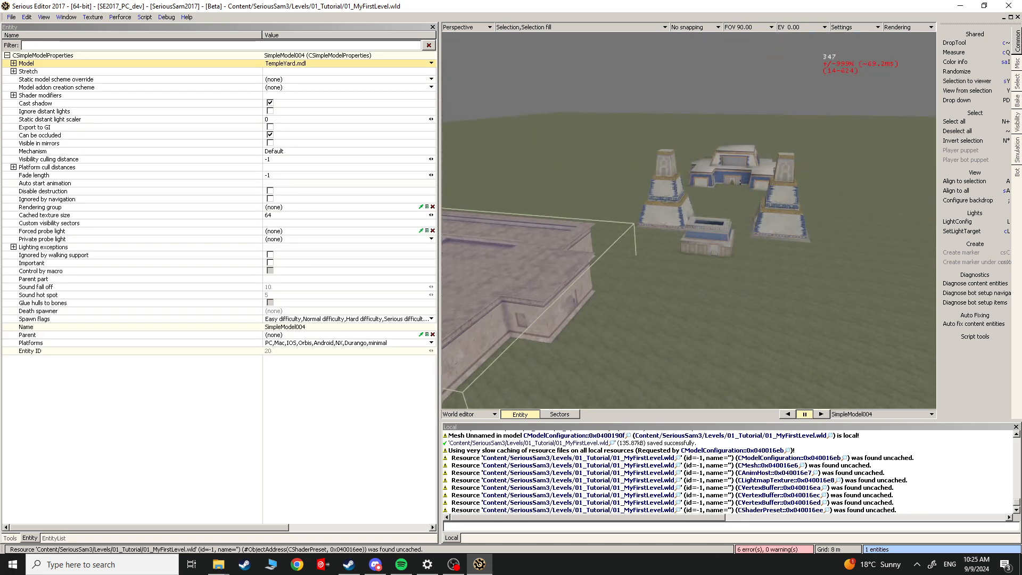
pyautogui.click(581, 268)
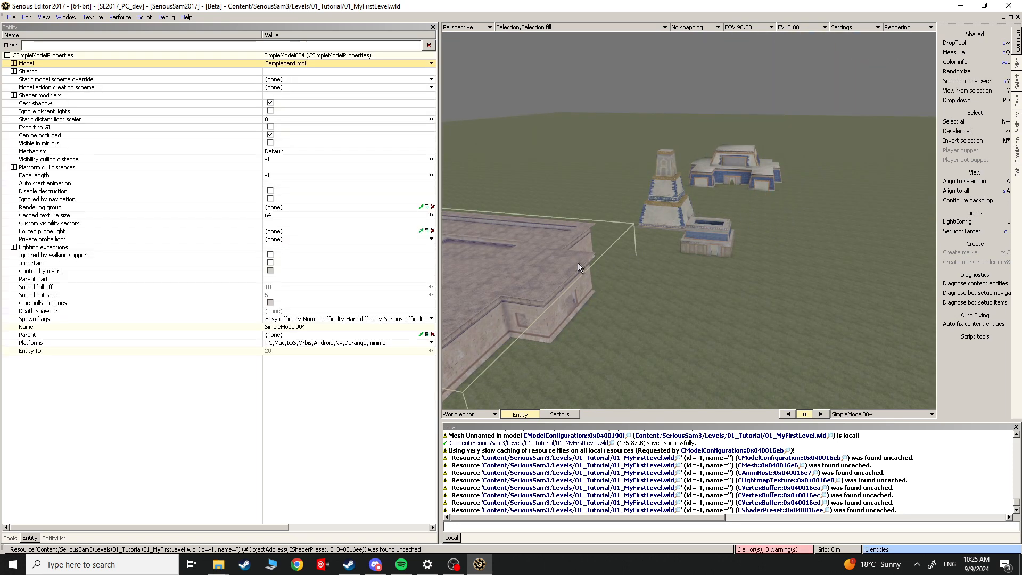
pyautogui.click(799, 224)
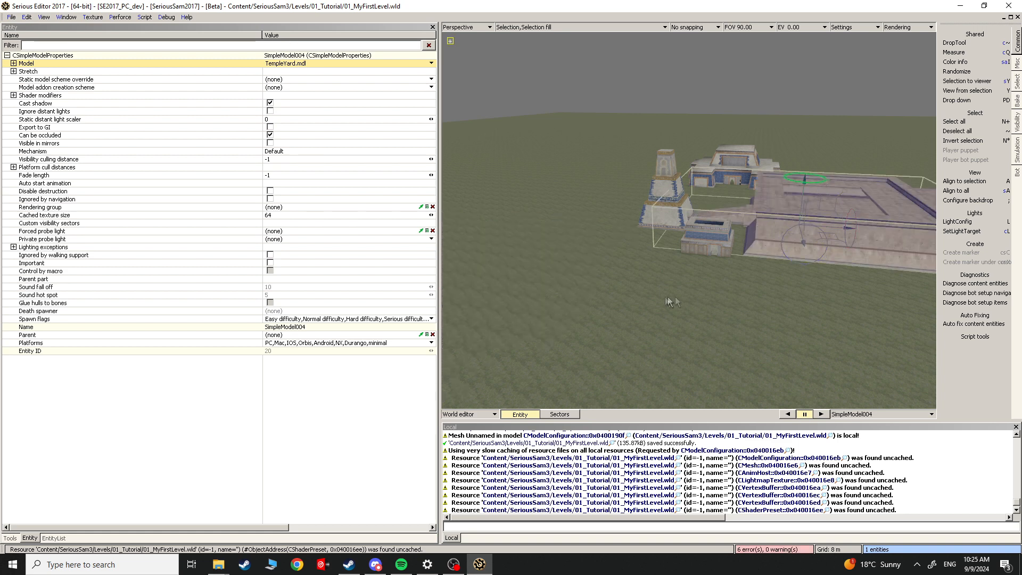
pyautogui.moveTo(688, 298); pyautogui.dragTo(772, 286)
pyautogui.click(219, 564)
pyautogui.click(283, 515)
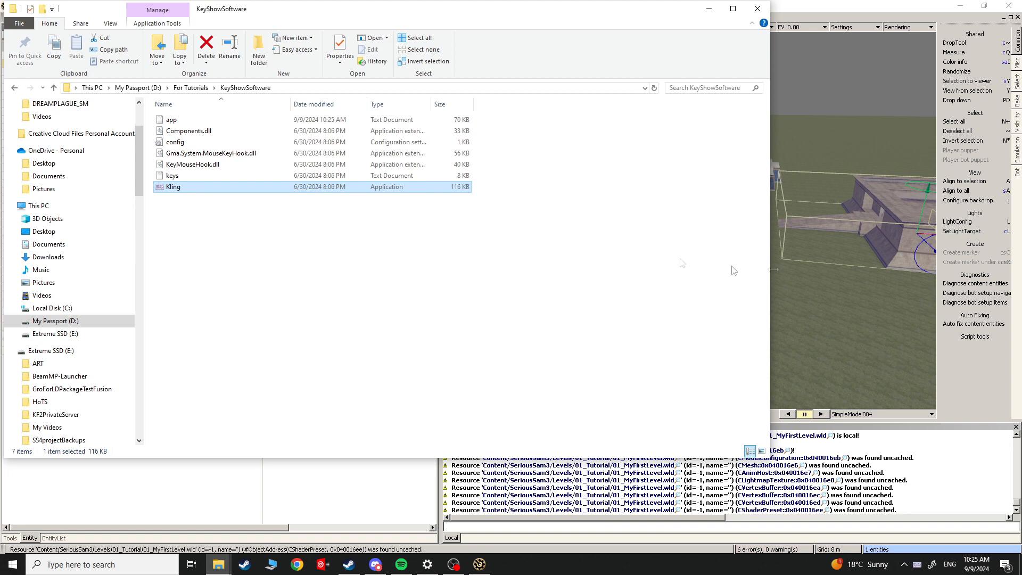
pyautogui.click(804, 273)
# Step: Deselect the TempleYard building
pyautogui.press('Escape')
pyautogui.press('w')
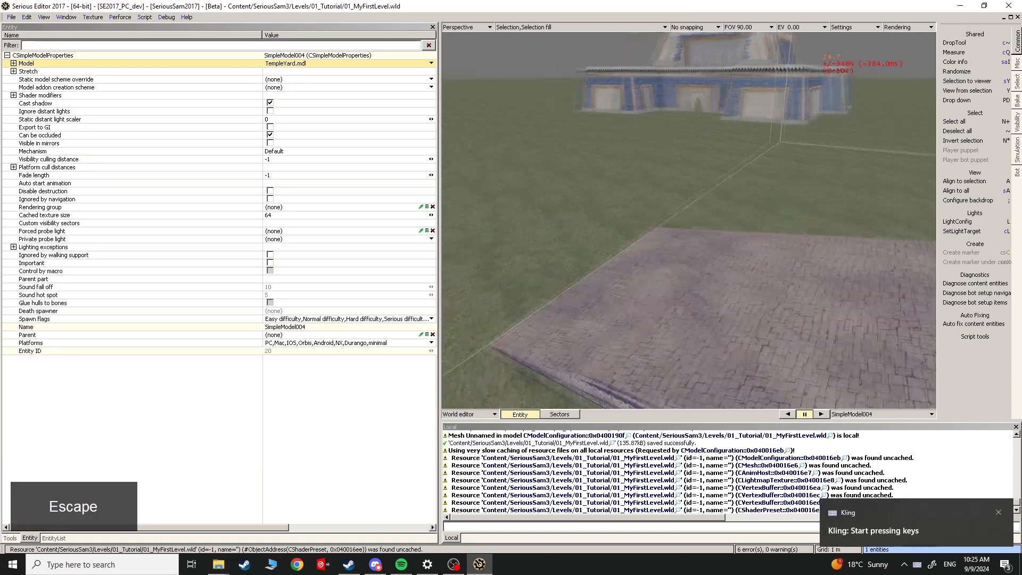
pyautogui.press('w')
pyautogui.press('s')
pyautogui.press('Escape')
pyautogui.press('Escape')
# Step: Examine the tower doorway and the TempleYard building's outer walls, paved courtyard, doorways and entrance ramp
pyautogui.press('s')
pyautogui.press('w')
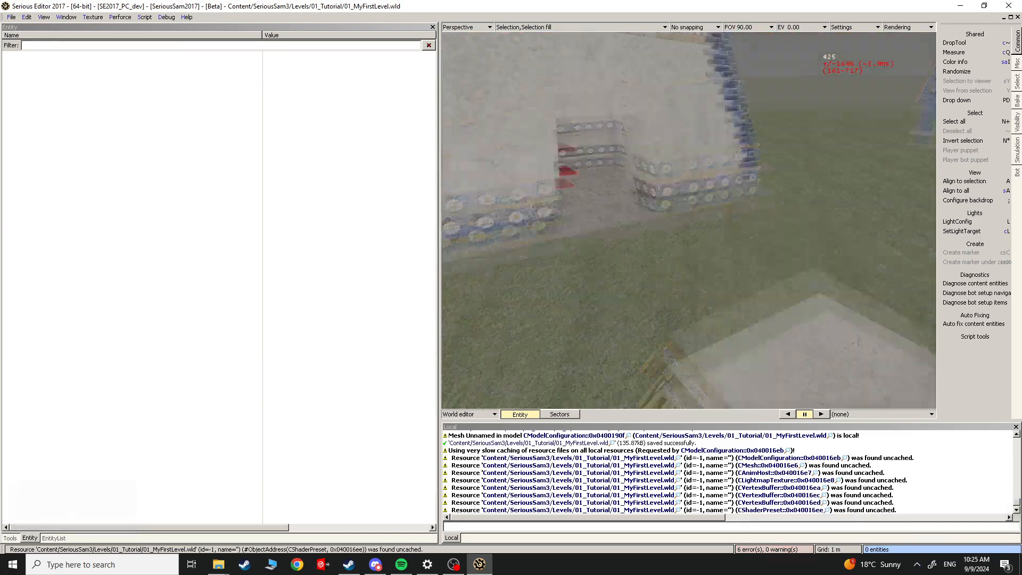
pyautogui.press('w')
pyautogui.press('w')
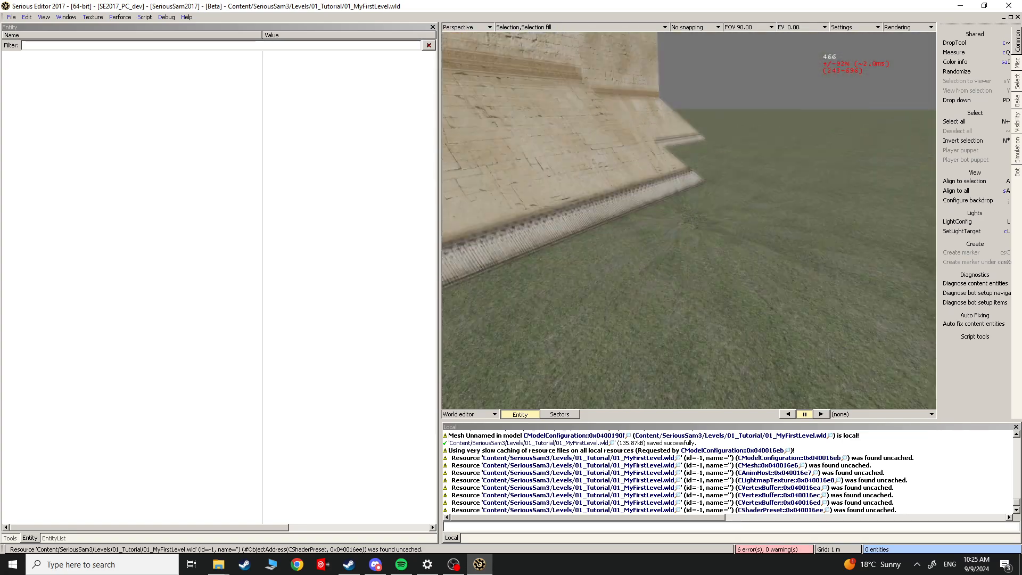
pyautogui.press('s')
pyautogui.press('w')
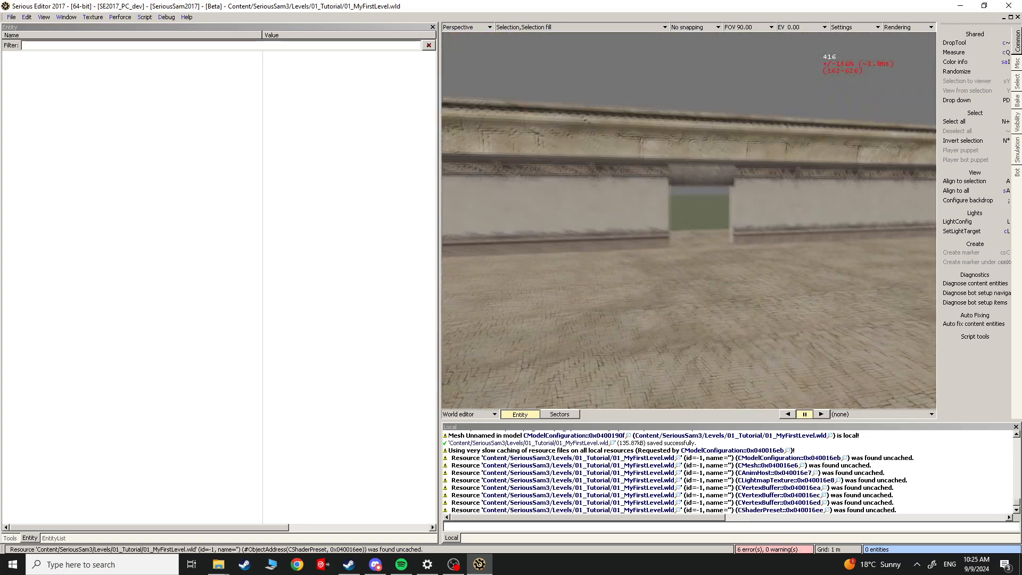
pyautogui.press('w')
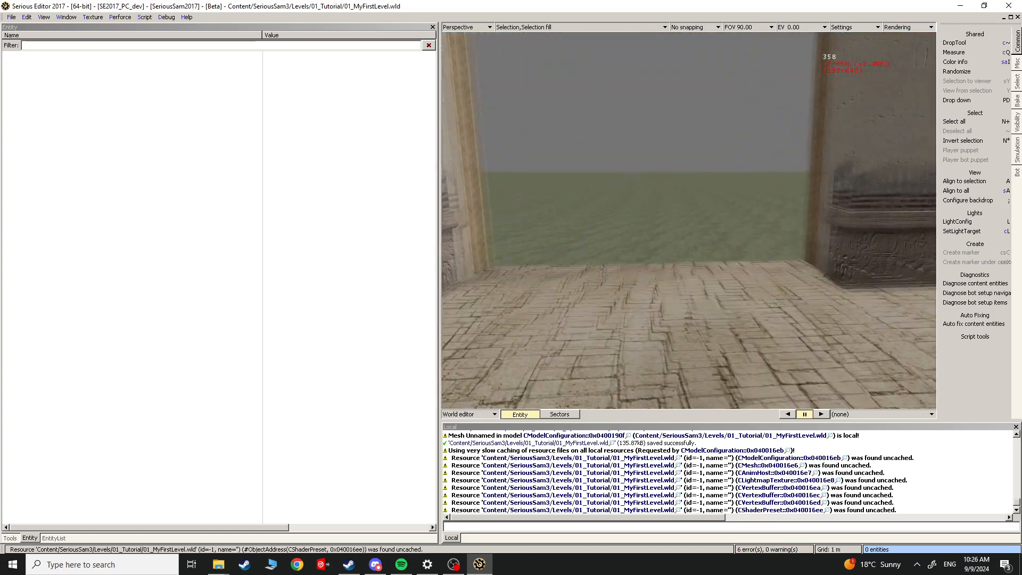
pyautogui.press('w')
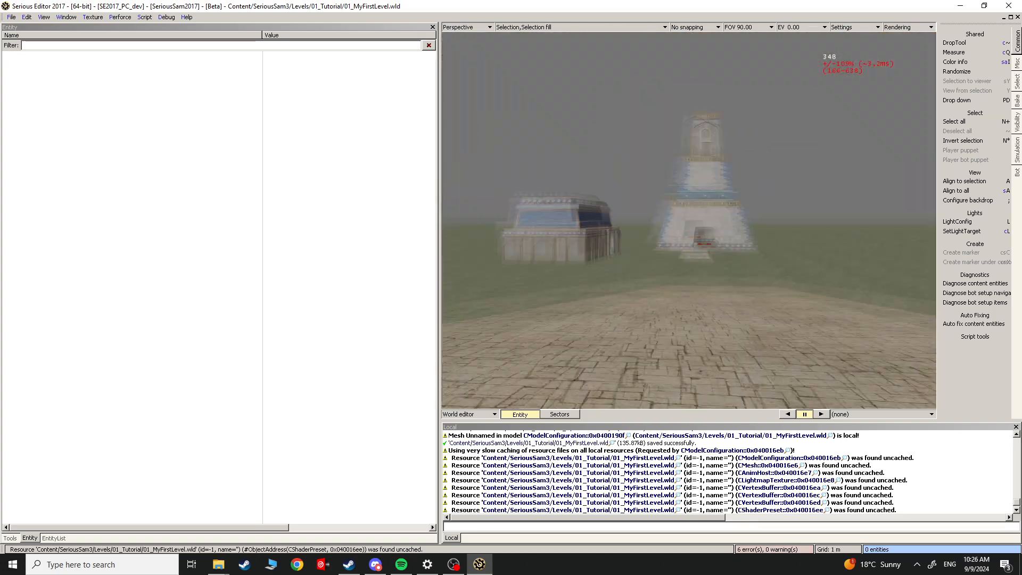
pyautogui.press('w')
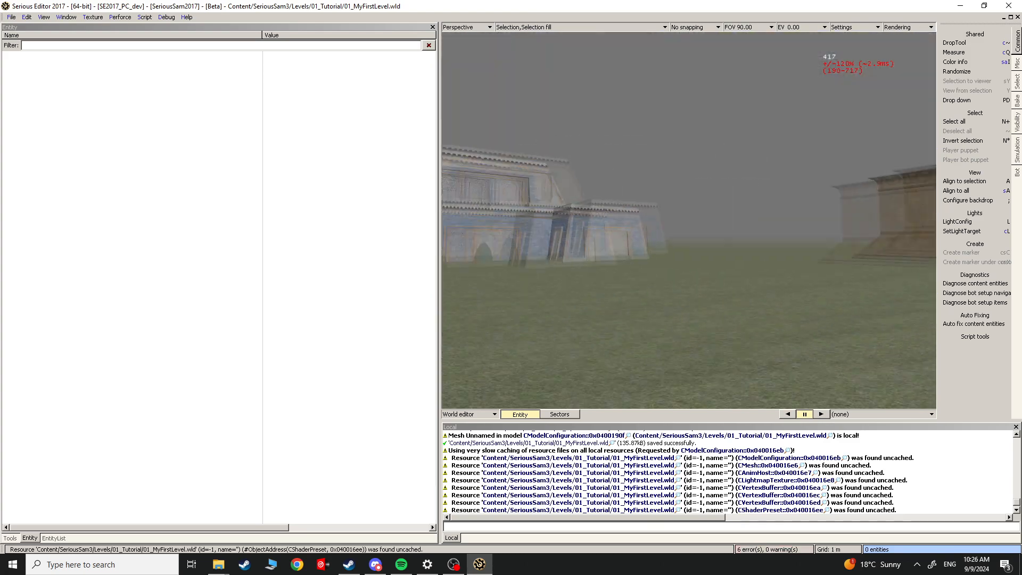
pyautogui.press('s')
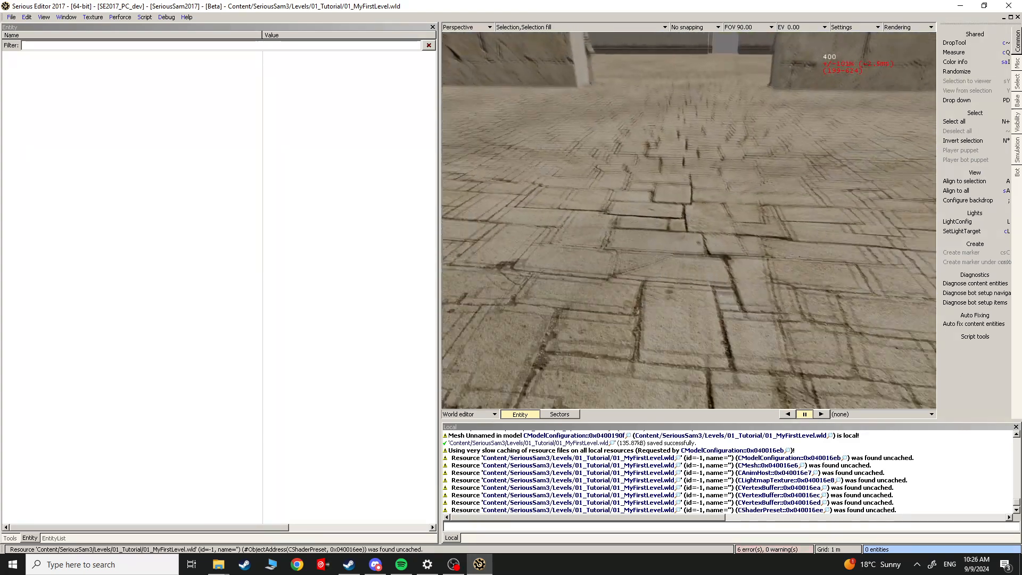
pyautogui.press('w')
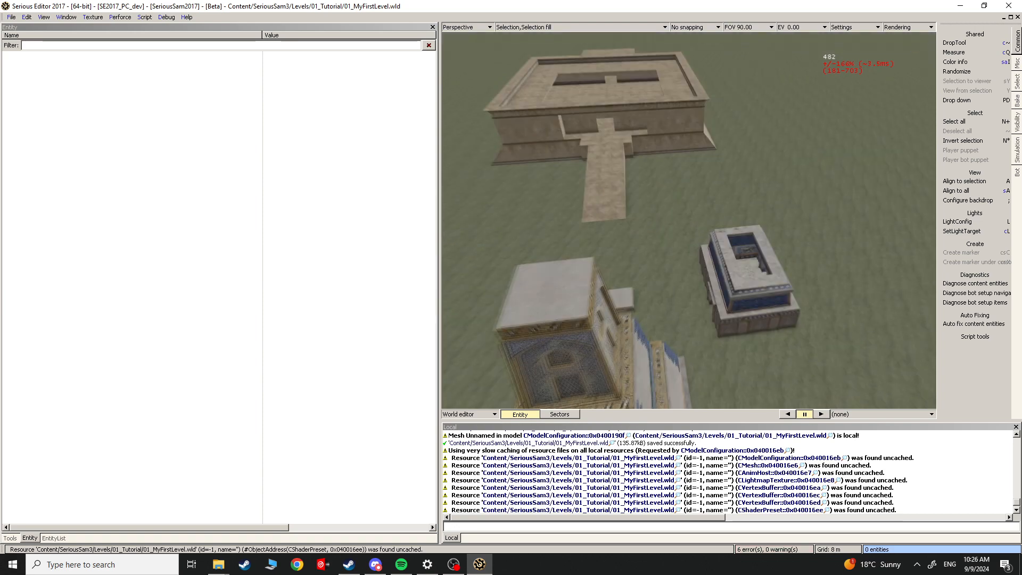
# Step: Save the level
pyautogui.press('Escape')
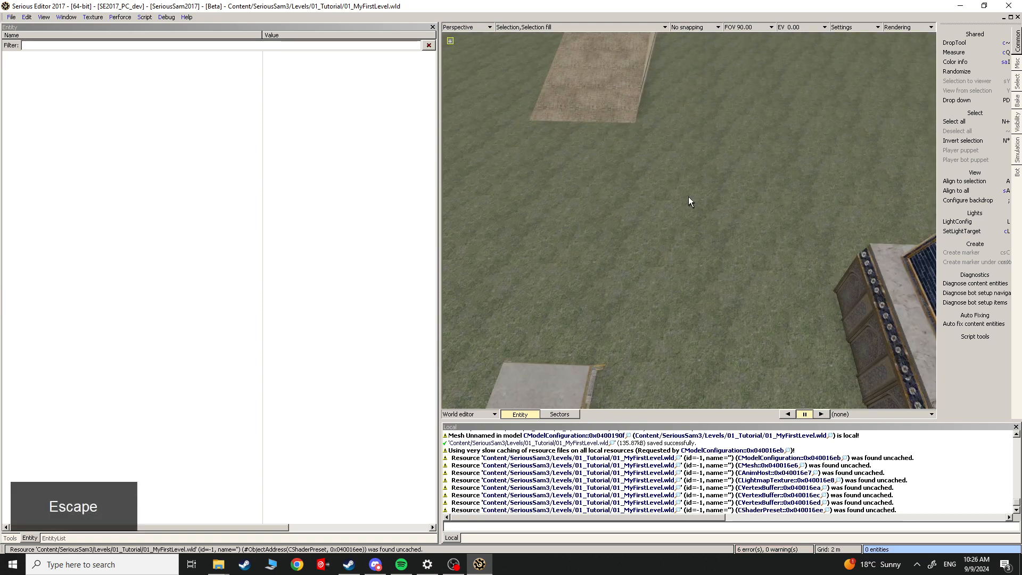
pyautogui.hotkey('ctrl', 's')
pyautogui.press('Escape')
# Step: Examine the tower, the doorway inside the tiled temple and the TempleYard ramp from ground level
pyautogui.press('w')
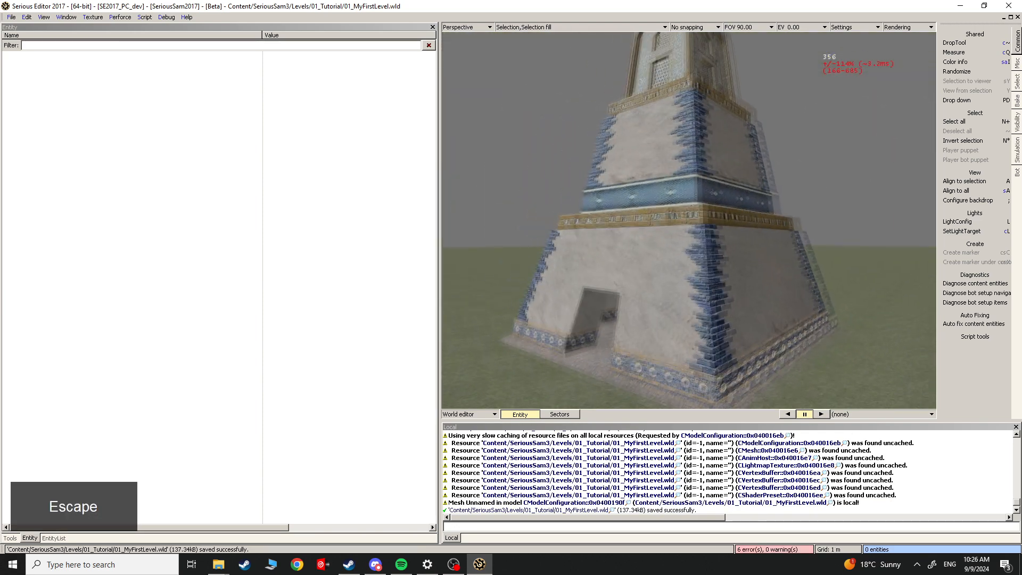
pyautogui.press('w')
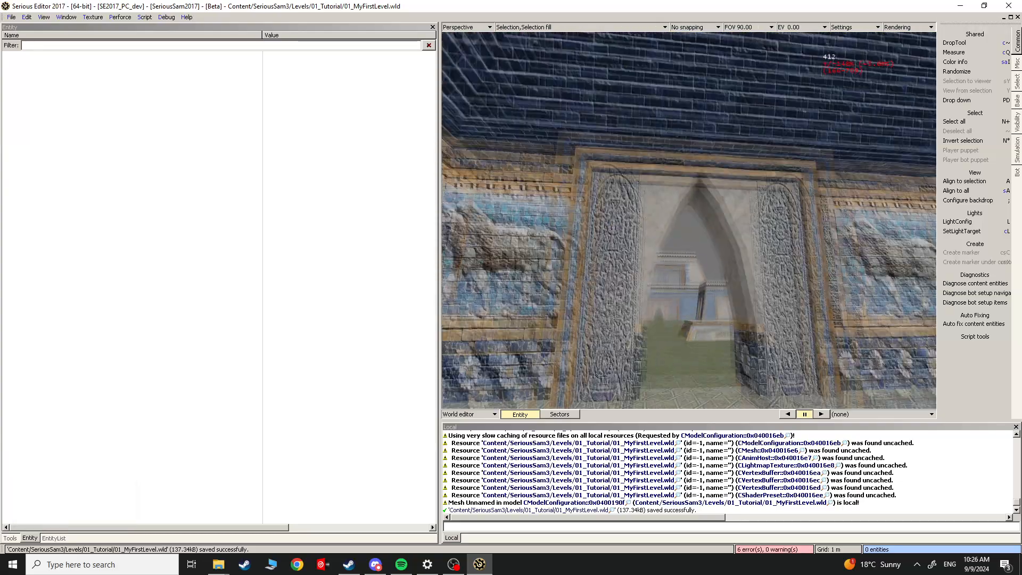
pyautogui.press('w')
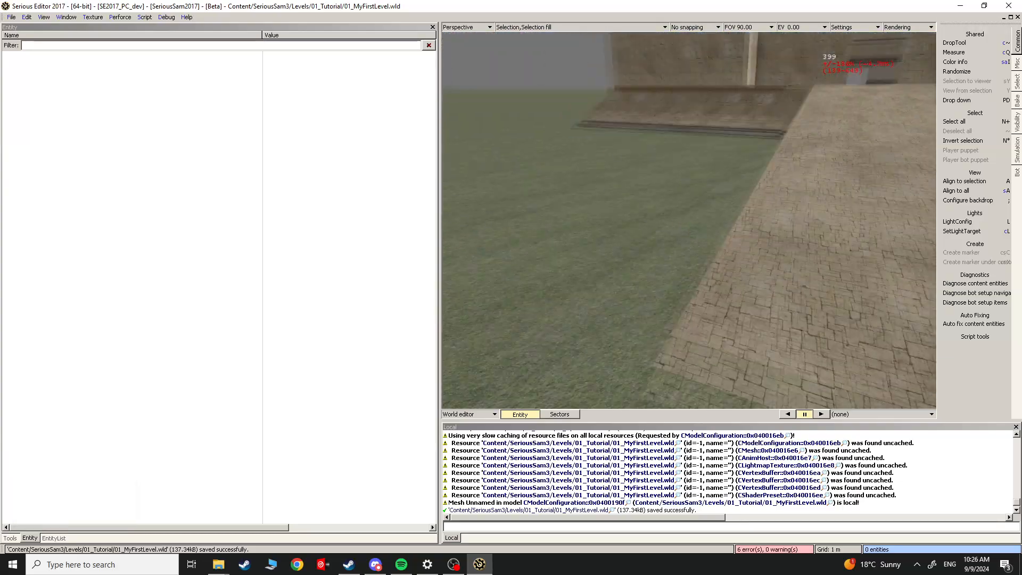
pyautogui.press('s')
pyautogui.press('w')
pyautogui.press('Escape')
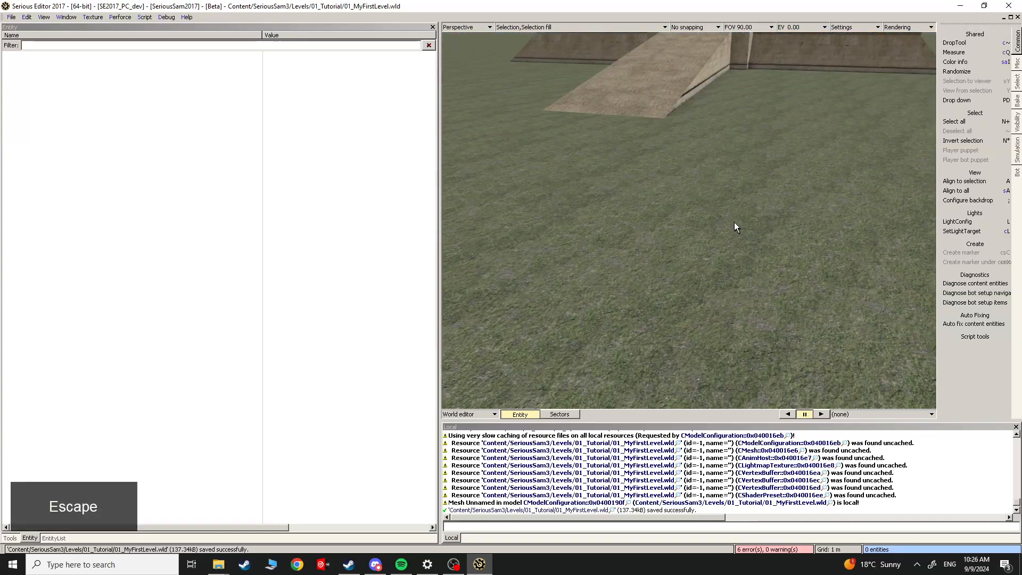
# Step: Place a Crumbs geometry entity on the grass terrain between the small stone platform and the TempleYard ramp
pyautogui.moveTo(706, 268); pyautogui.dragTo(692, 309, button='middle')
pyautogui.scroll(3, 706, 268)
pyautogui.scroll(3, 706, 268)
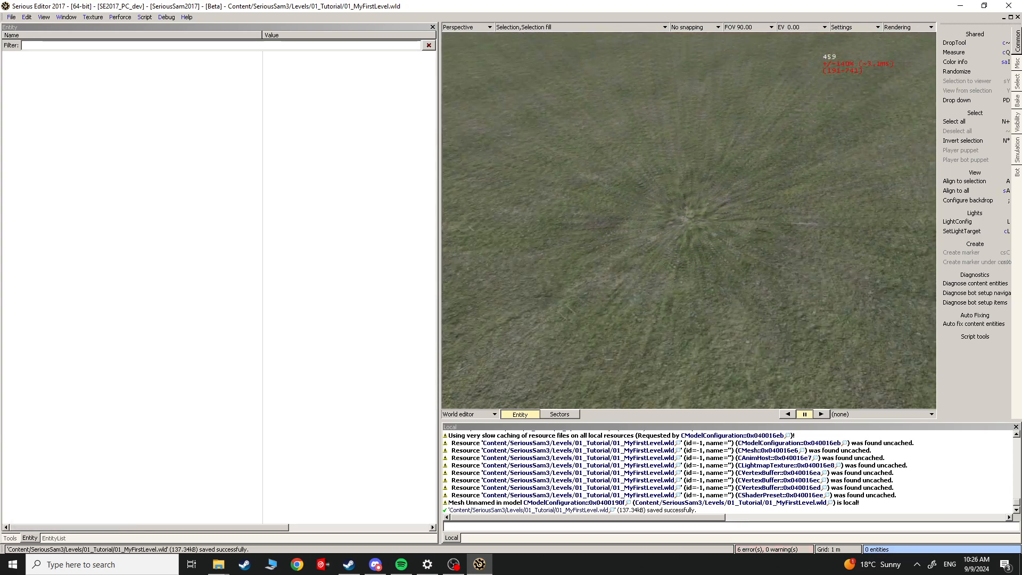
pyautogui.scroll(-5, 706, 268)
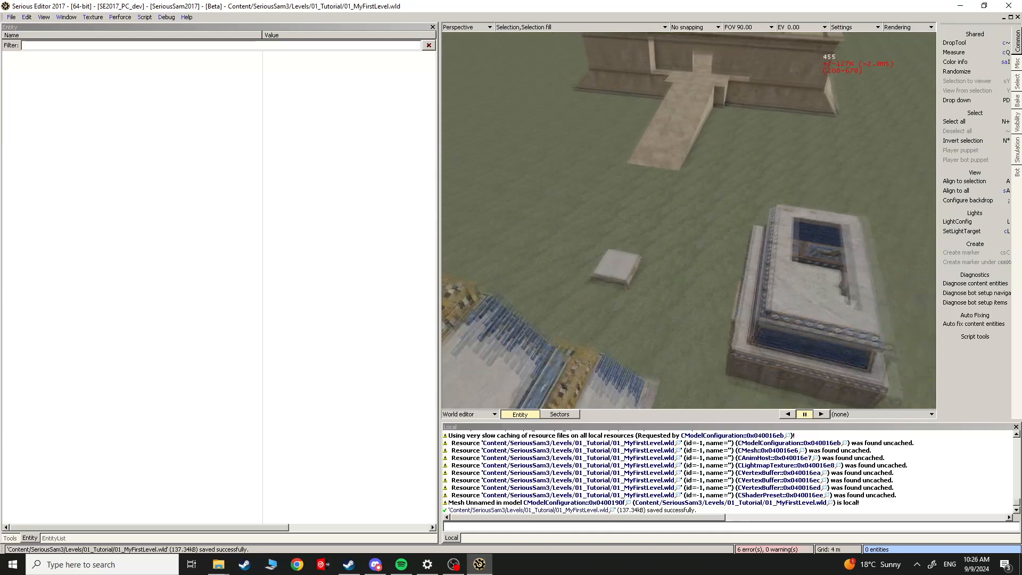
pyautogui.scroll(2, 706, 268)
pyautogui.moveTo(706, 268); pyautogui.dragTo(740, 253, button='middle')
pyautogui.press('Escape')
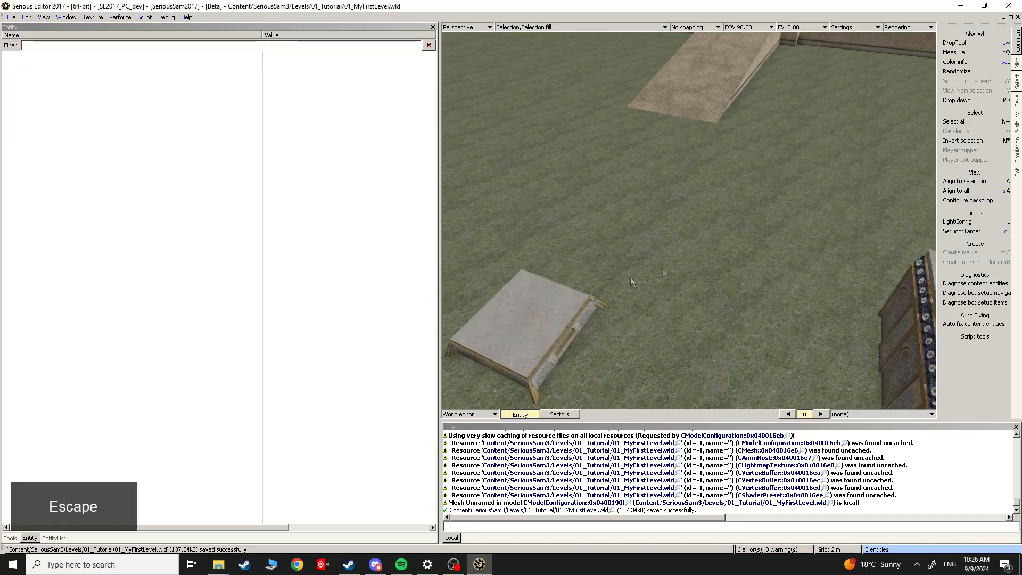
pyautogui.click(53, 538)
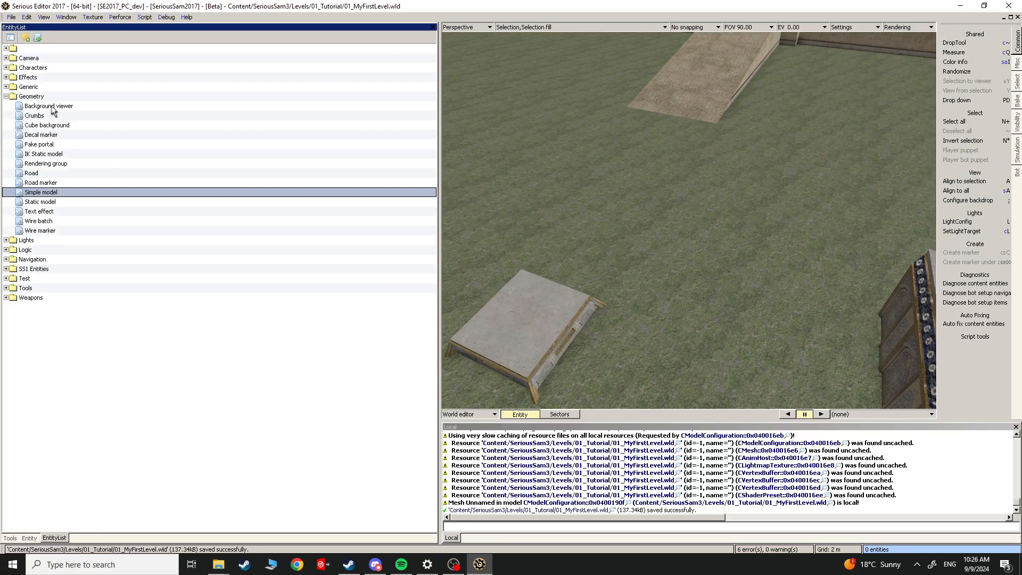
pyautogui.click(7, 97)
pyautogui.click(7, 96)
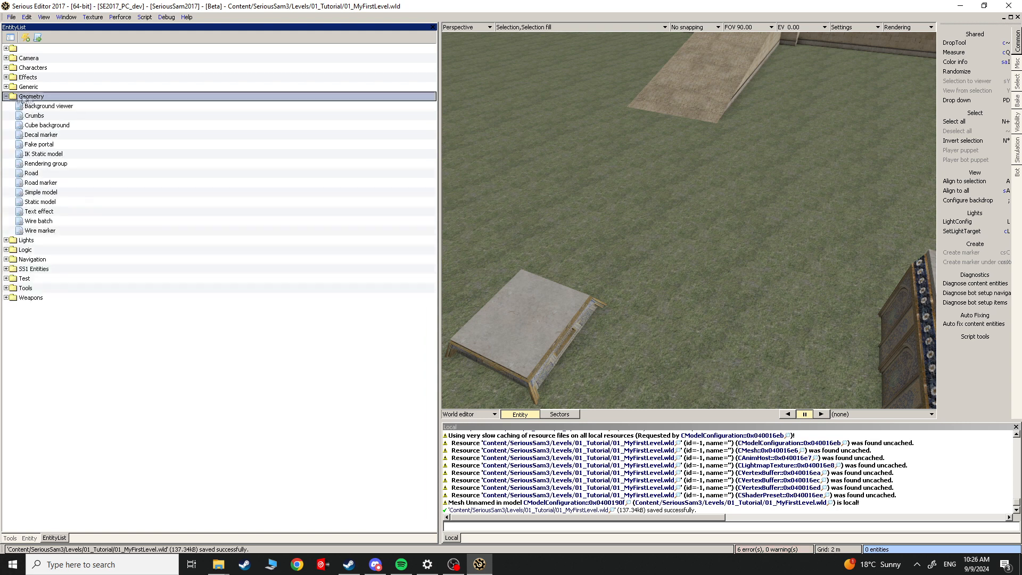
pyautogui.click(35, 116)
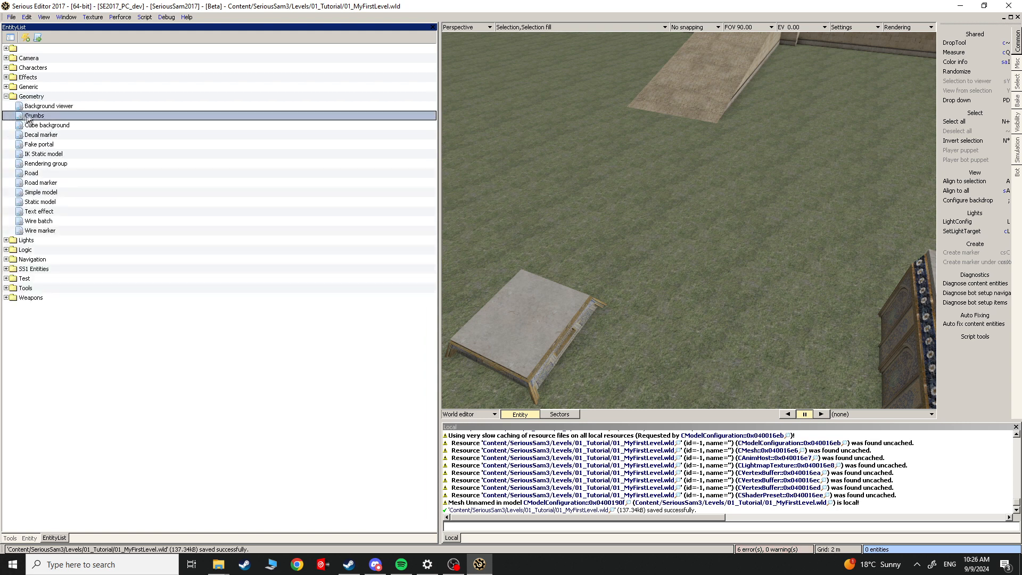
pyautogui.moveTo(168, 118); pyautogui.dragTo(686, 238)
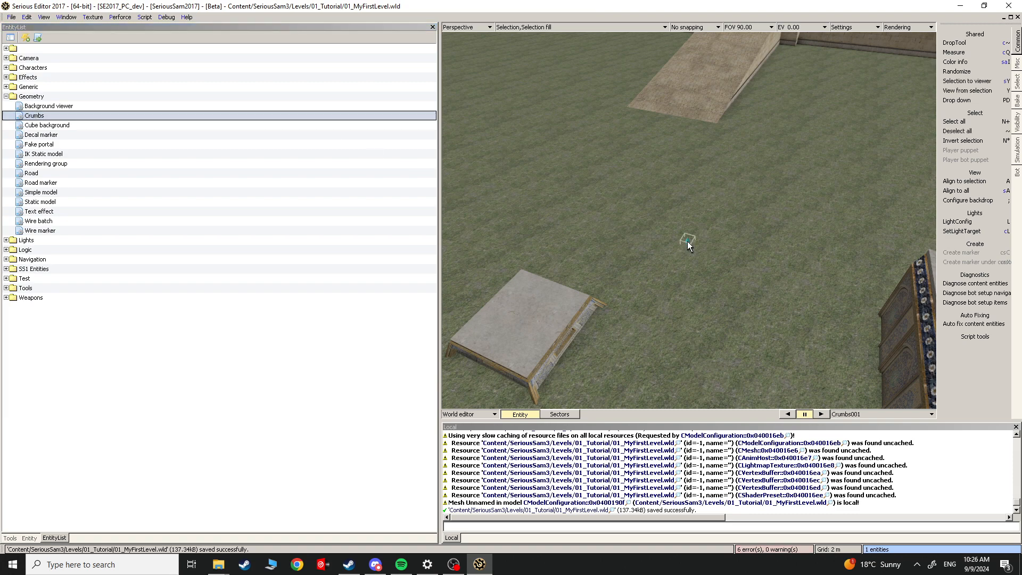
pyautogui.press('Escape')
pyautogui.moveTo(685, 238)
pyautogui.mouseDown(button='middle')
pyautogui.moveTo(687, 250)
pyautogui.moveTo(688, 207)
pyautogui.moveTo(688, 220)
pyautogui.mouseUp(button='middle')
pyautogui.press('Escape')
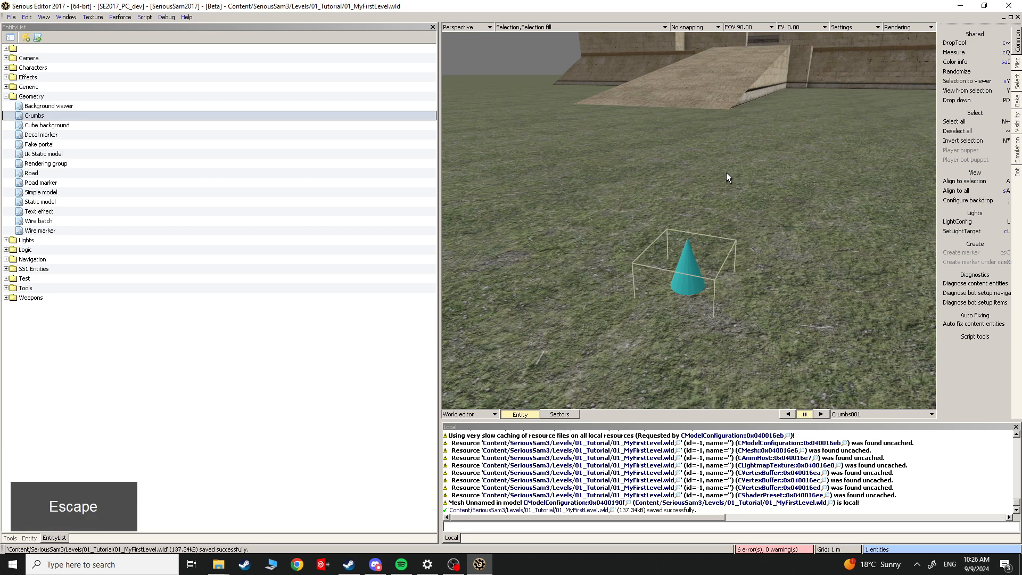
# Step: Set the grass terrain model as the Target of the Crumbs entity
pyautogui.click(29, 538)
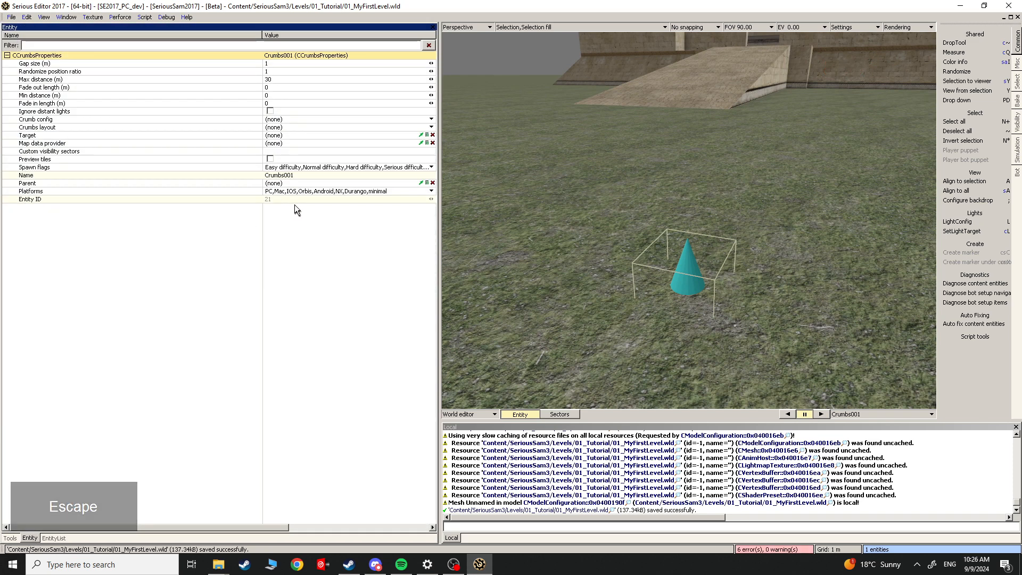
pyautogui.click(38, 137)
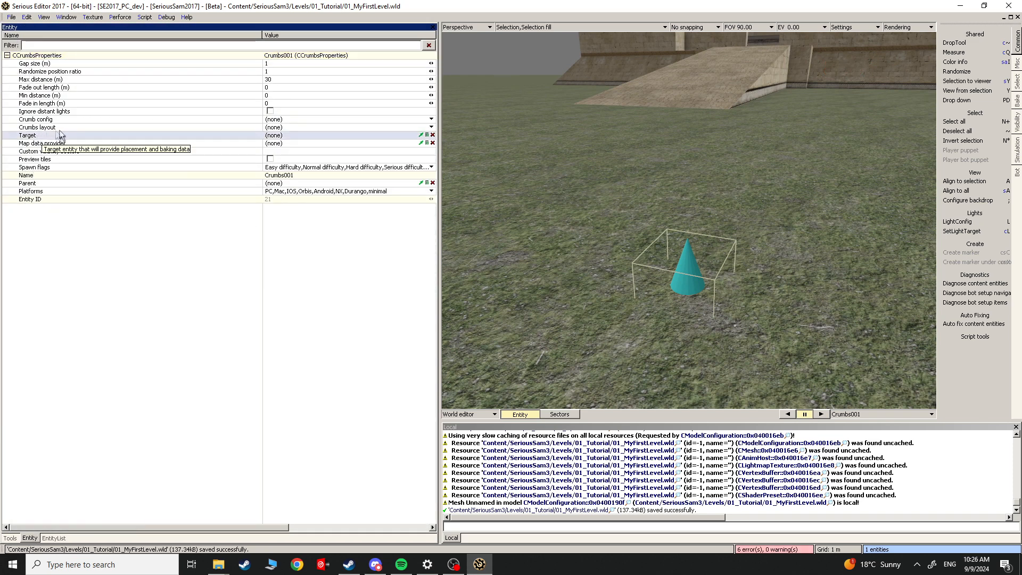
pyautogui.click(421, 135)
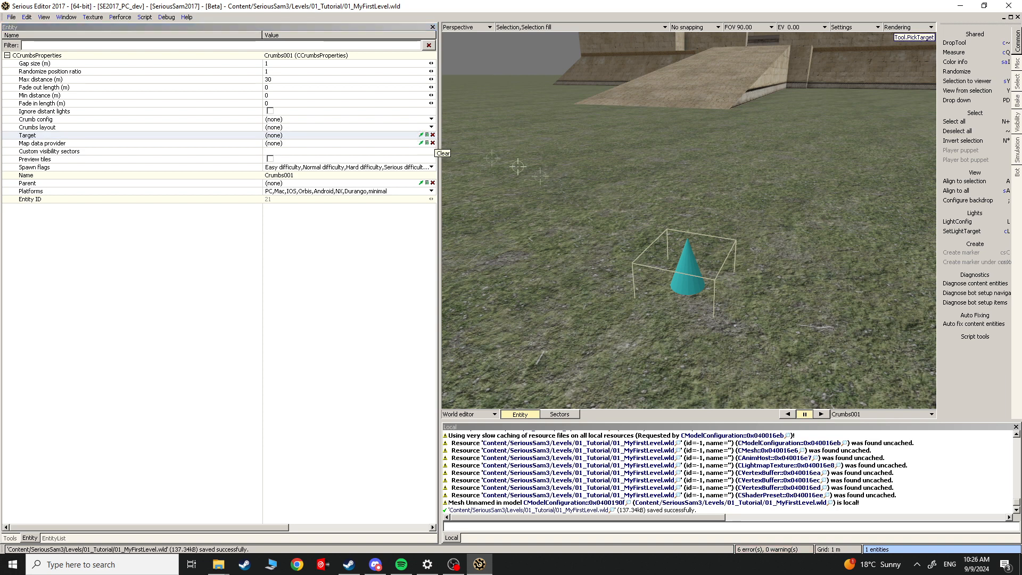
pyautogui.click(594, 206)
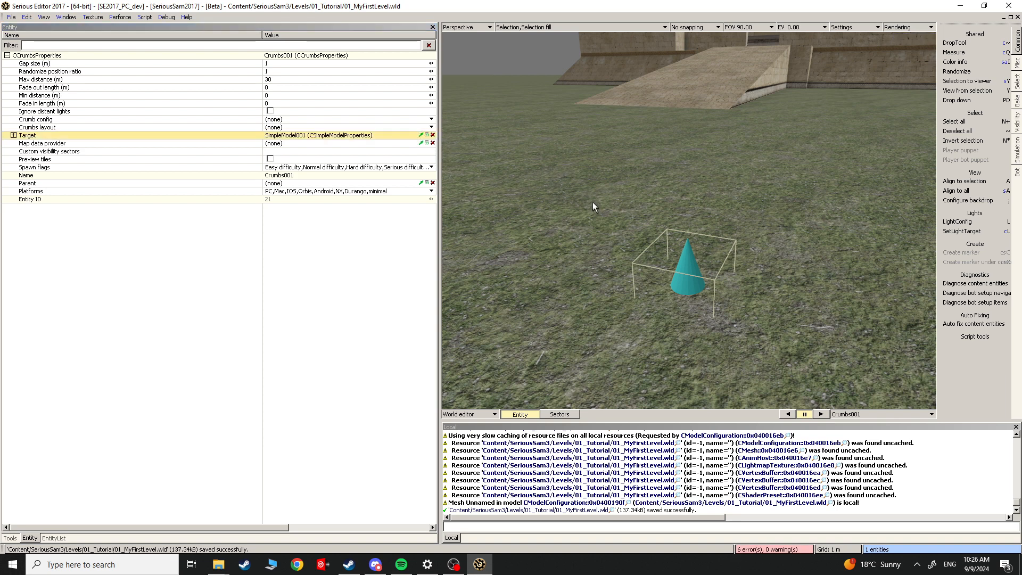
# Step: Rename the grass ground model as Terrain
pyautogui.click(590, 198)
pyautogui.click(360, 325)
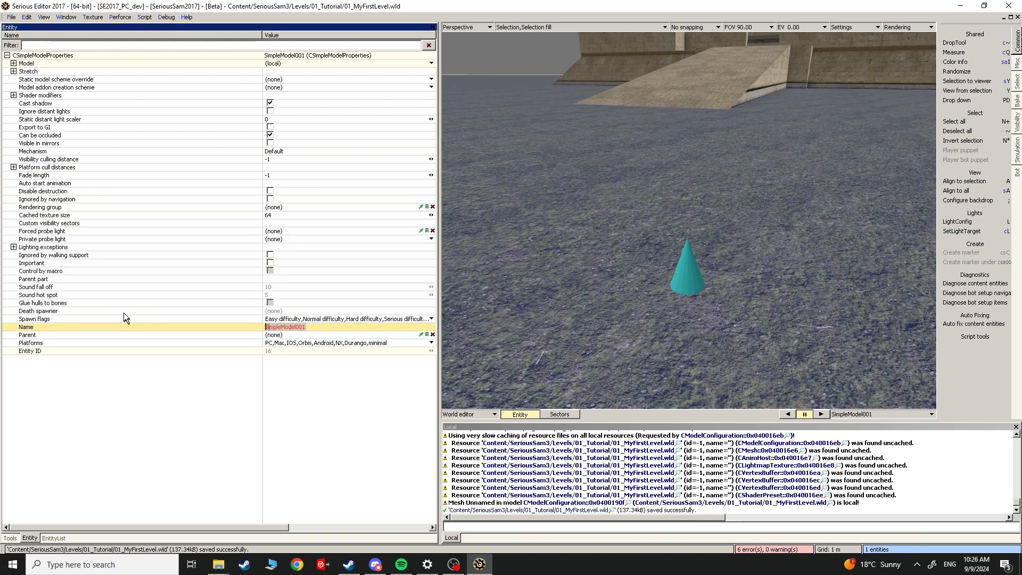
pyautogui.write('Terrain')
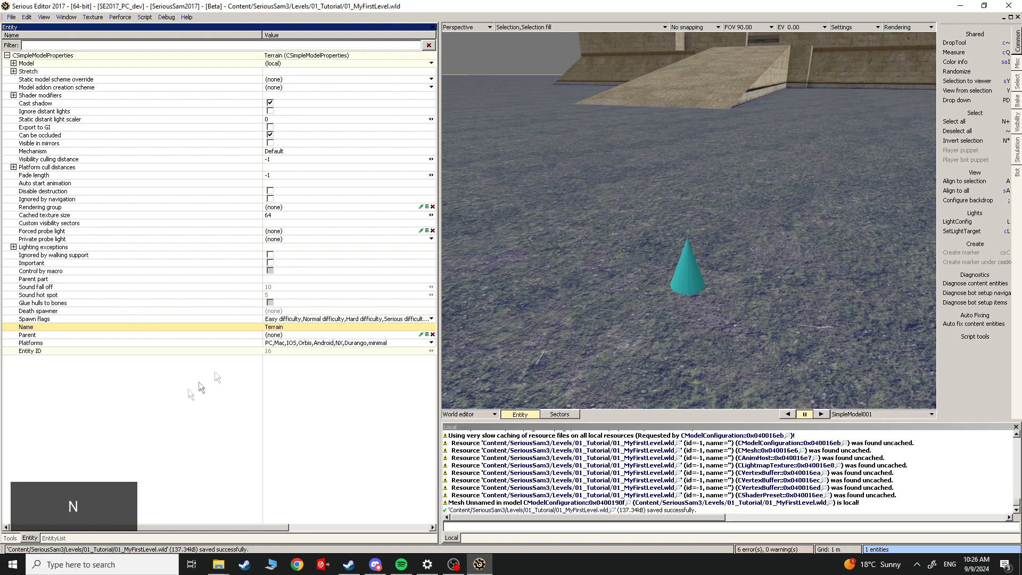
# Step: Create a new crumb config for the Crumbs entity
pyautogui.click(700, 288)
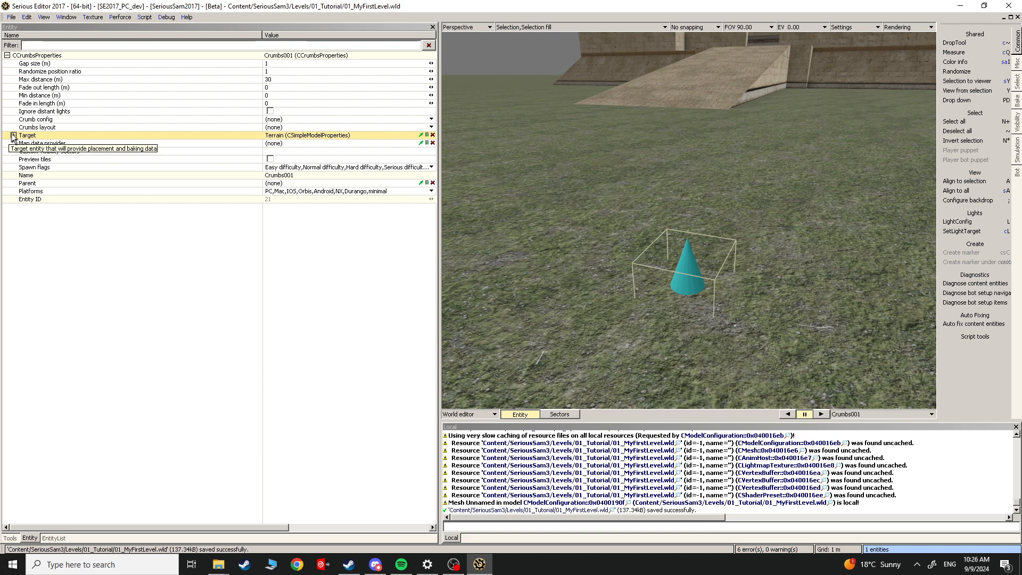
pyautogui.click(37, 120)
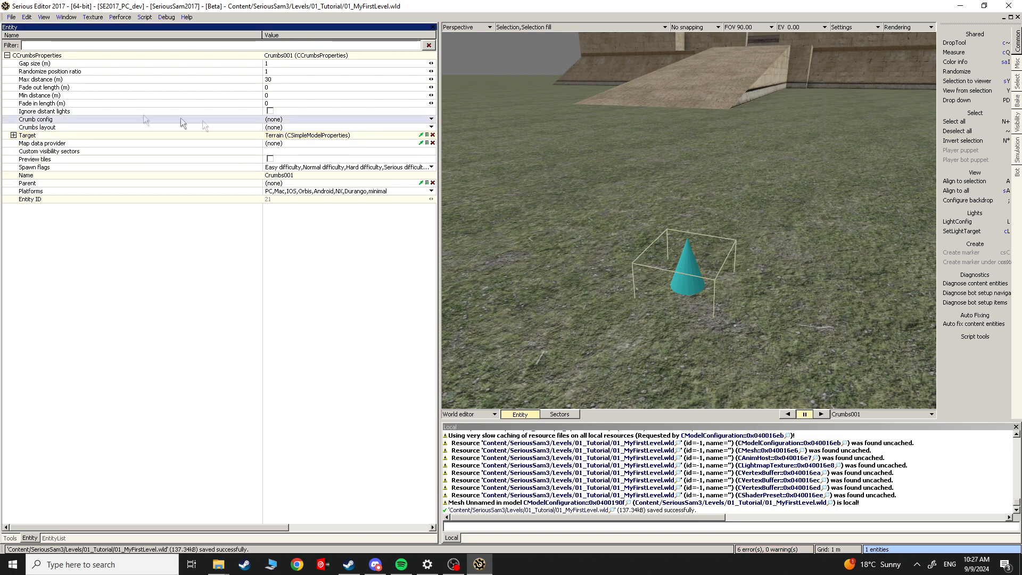
pyautogui.rightClick(273, 121)
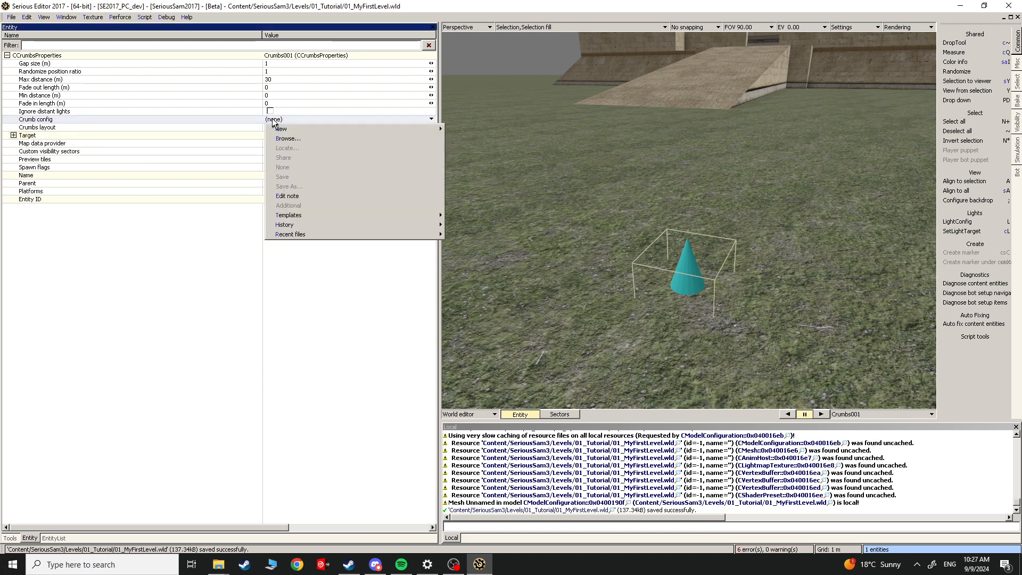
pyautogui.moveTo(278, 129)
pyautogui.click(474, 130)
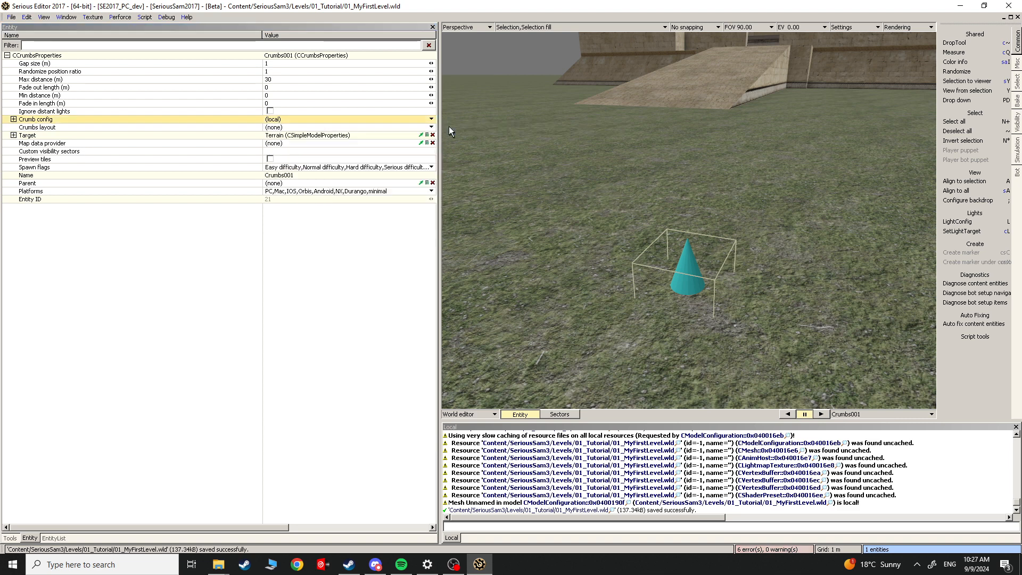
# Step: Create a new CCrumbsLayout for the Crumbs entity's layout and add a Baker to it
pyautogui.click(48, 129)
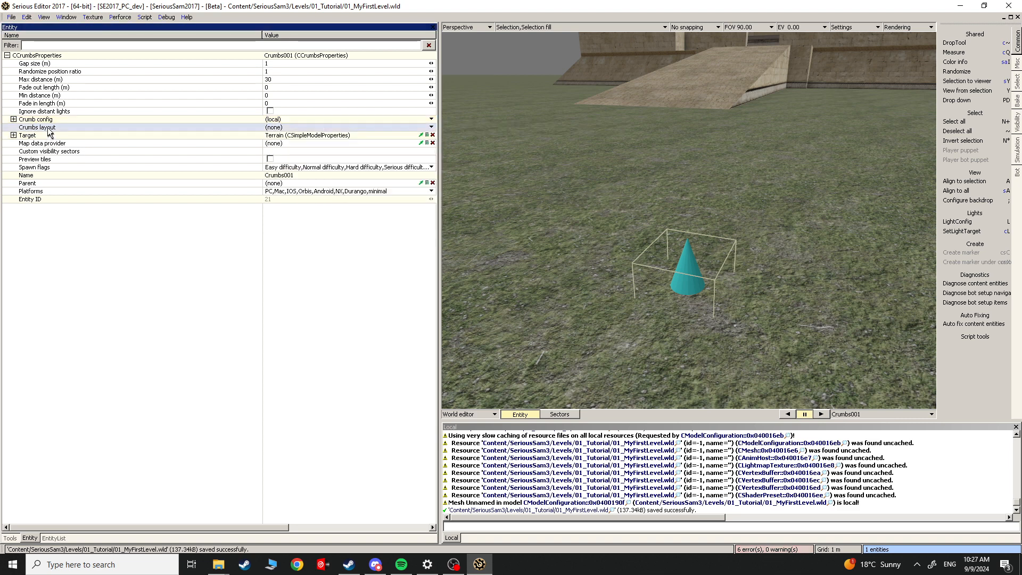
pyautogui.rightClick(267, 128)
pyautogui.moveTo(319, 137)
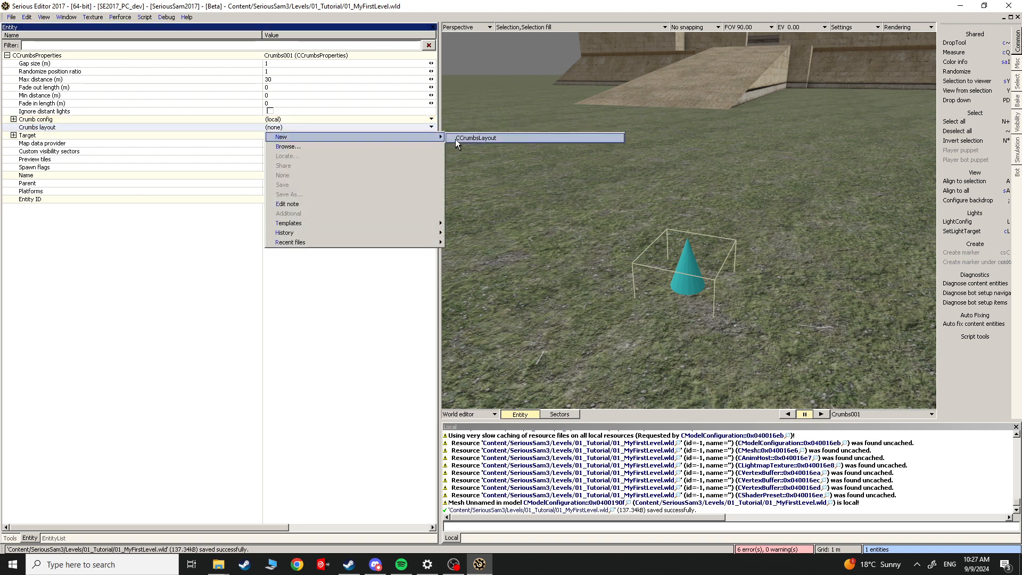
pyautogui.click(476, 138)
pyautogui.doubleClick(51, 129)
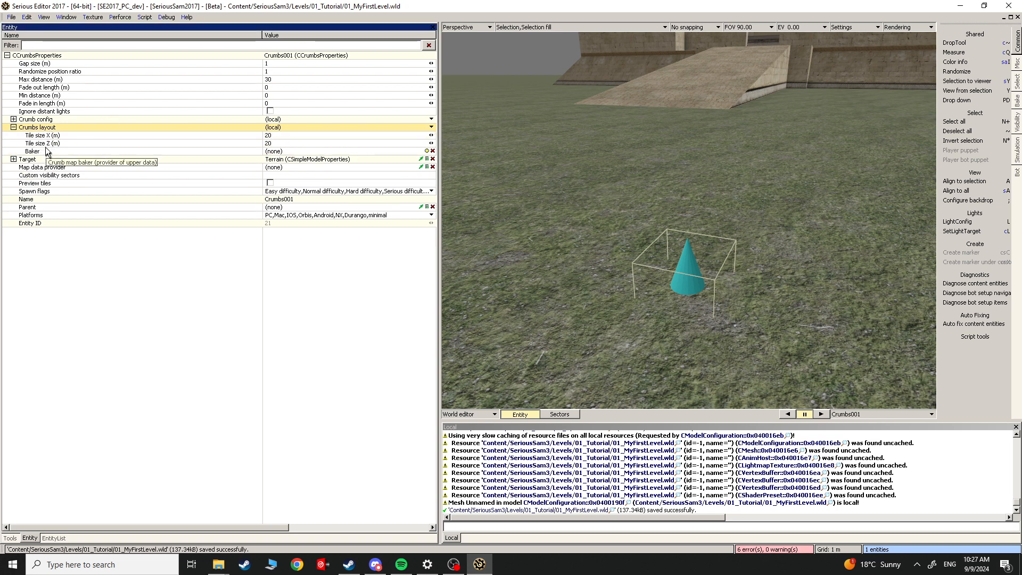
pyautogui.click(47, 152)
pyautogui.click(427, 152)
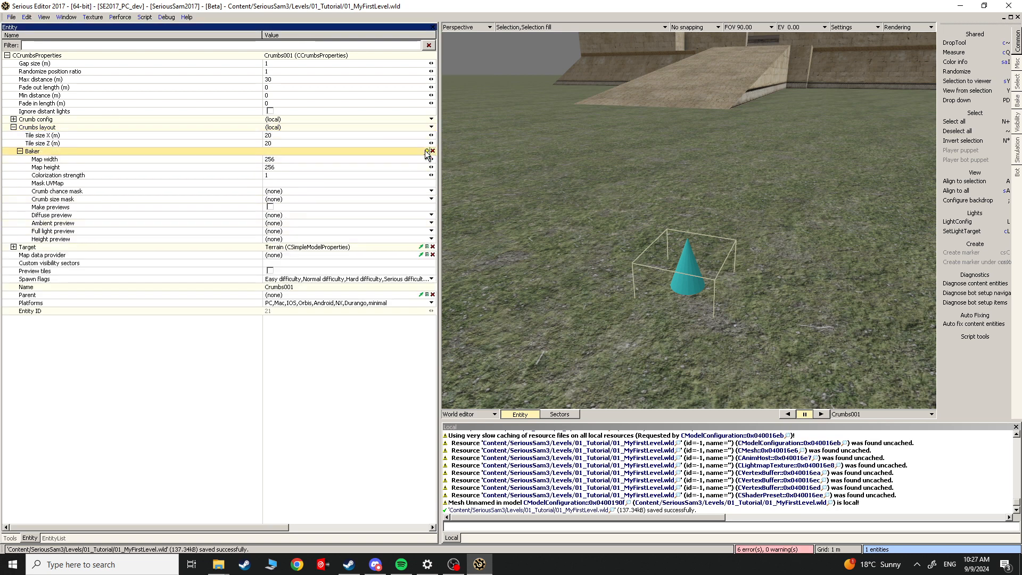
pyautogui.doubleClick(40, 128)
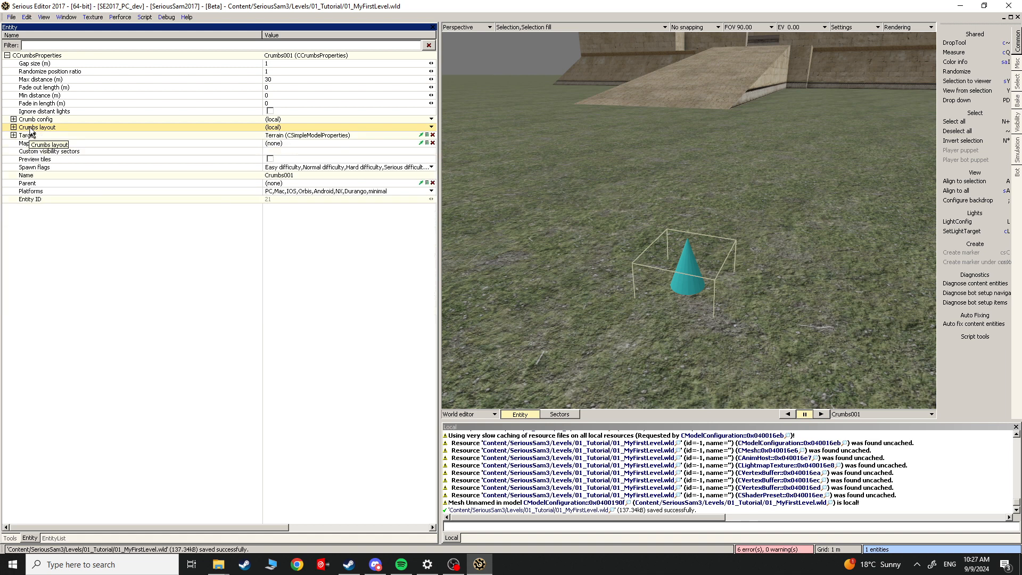
# Step: Search the model files for "grass" and assign the first Grass.mdl as the crumb model of crumb [0]
pyautogui.doubleClick(40, 120)
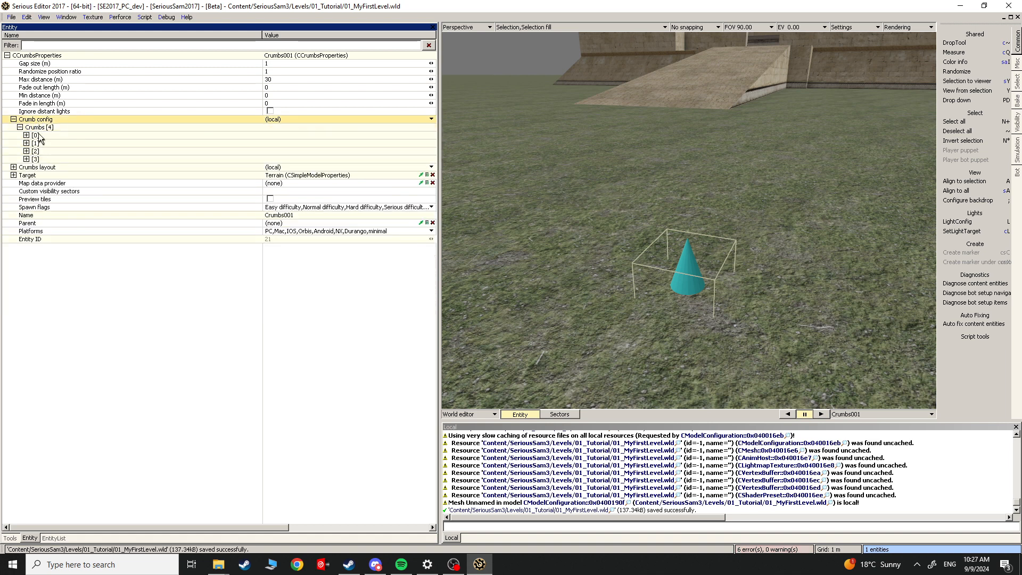
pyautogui.click(26, 135)
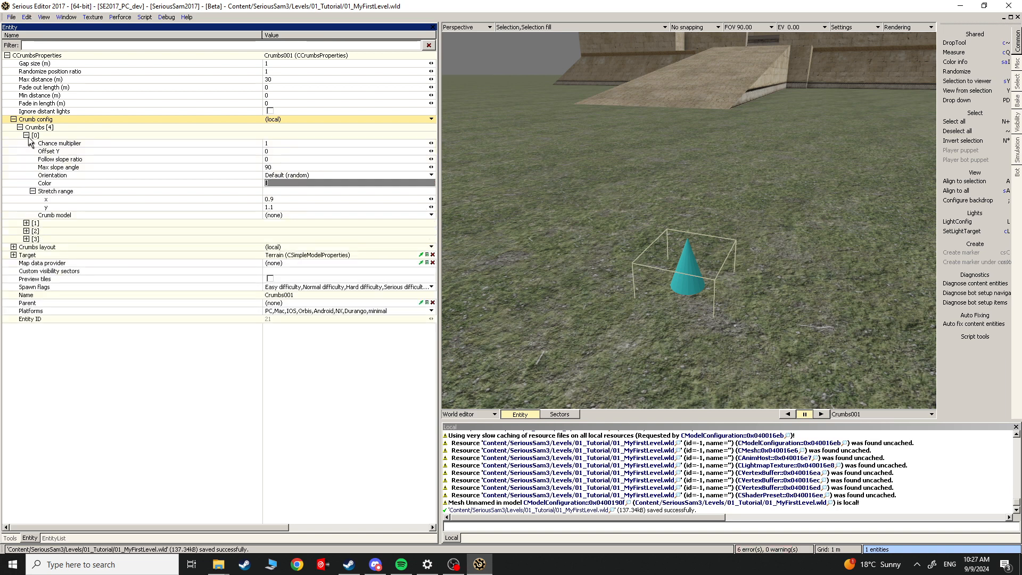
pyautogui.click(62, 216)
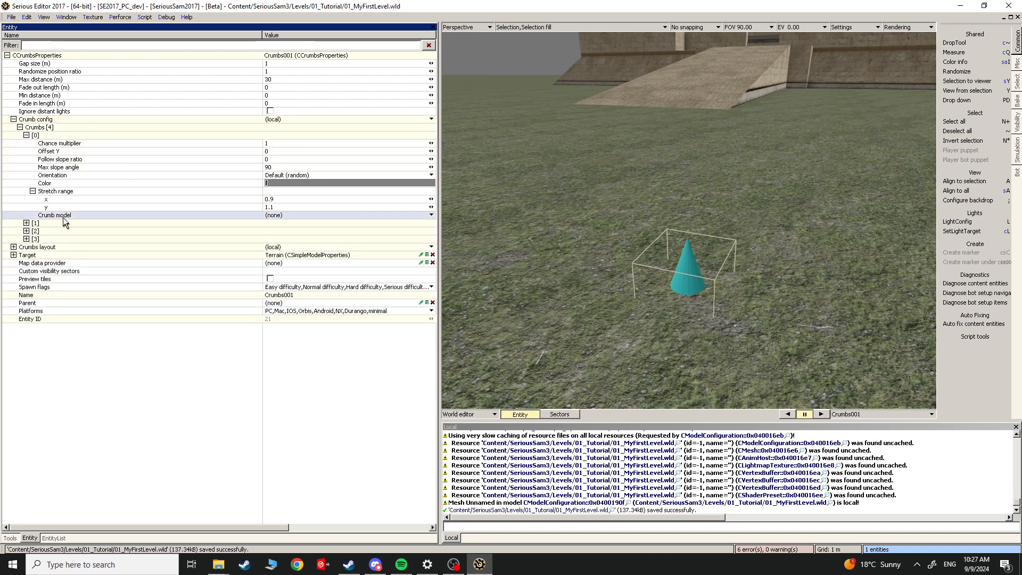
pyautogui.click(280, 216)
pyautogui.click(283, 234)
pyautogui.click(546, 211)
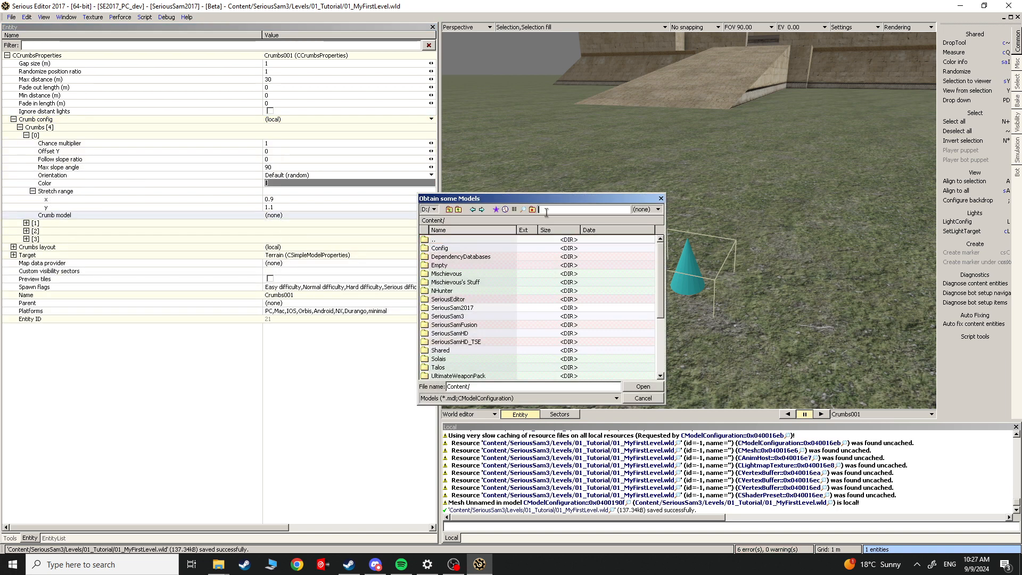
pyautogui.write('grass')
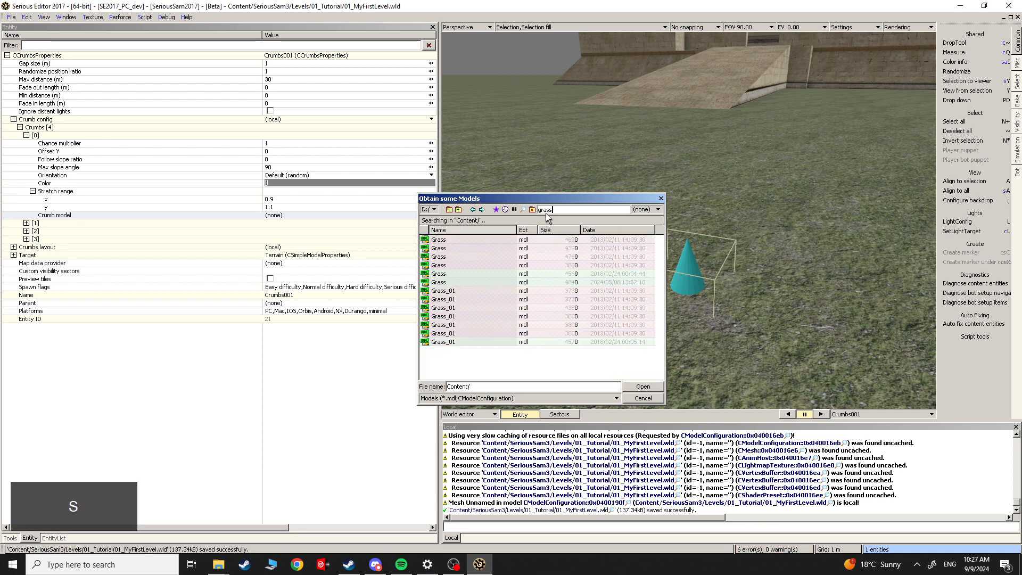
pyautogui.click(445, 240)
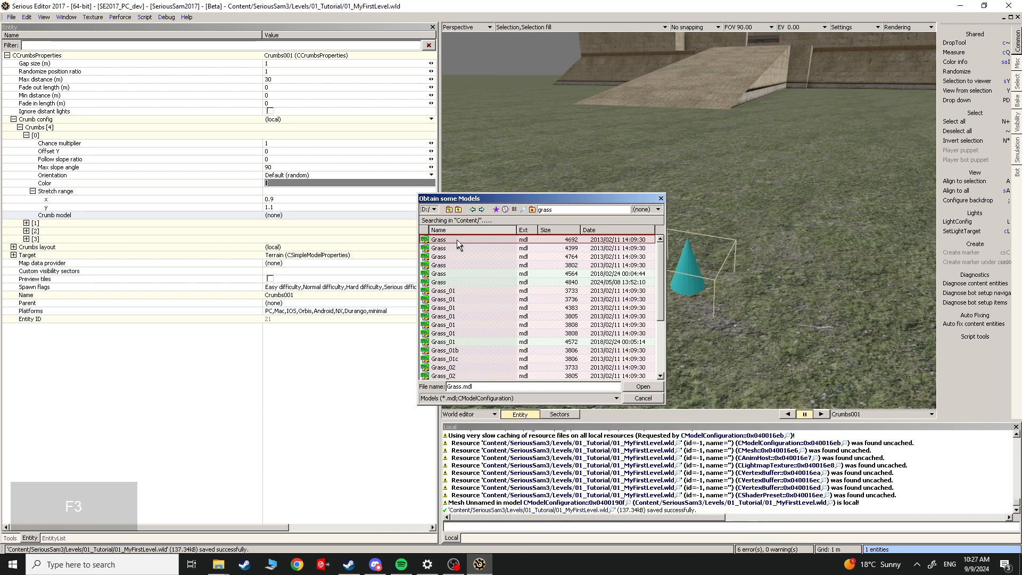
pyautogui.doubleClick(445, 242)
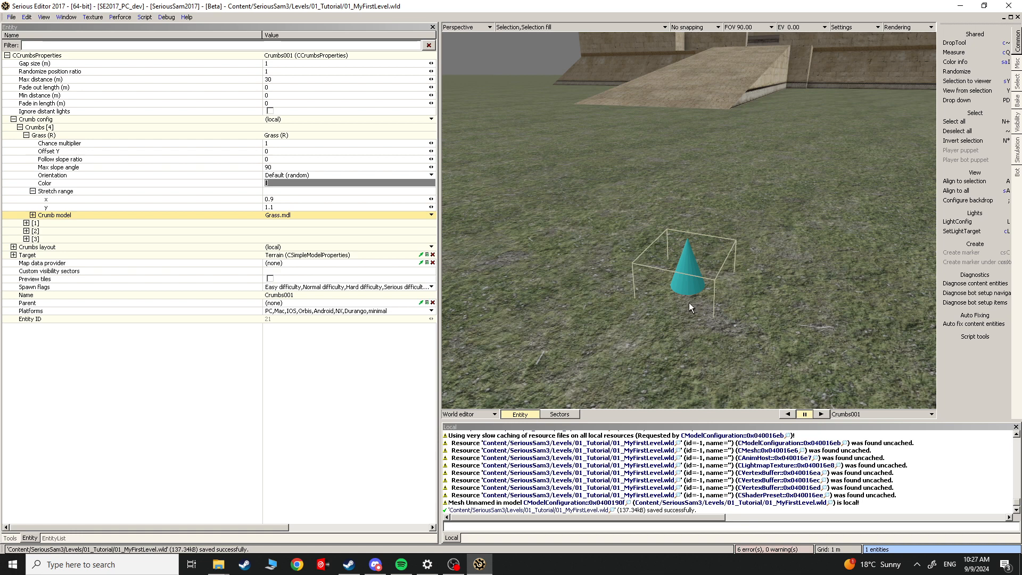
# Step: Bake the selected Crumbs entity
pyautogui.moveTo(271, 216)
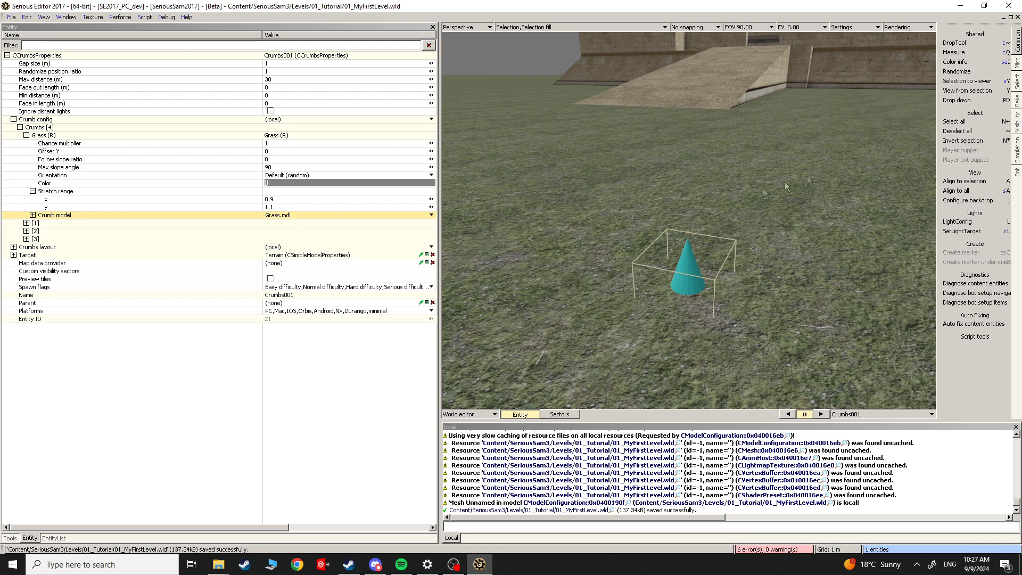
pyautogui.click(1017, 103)
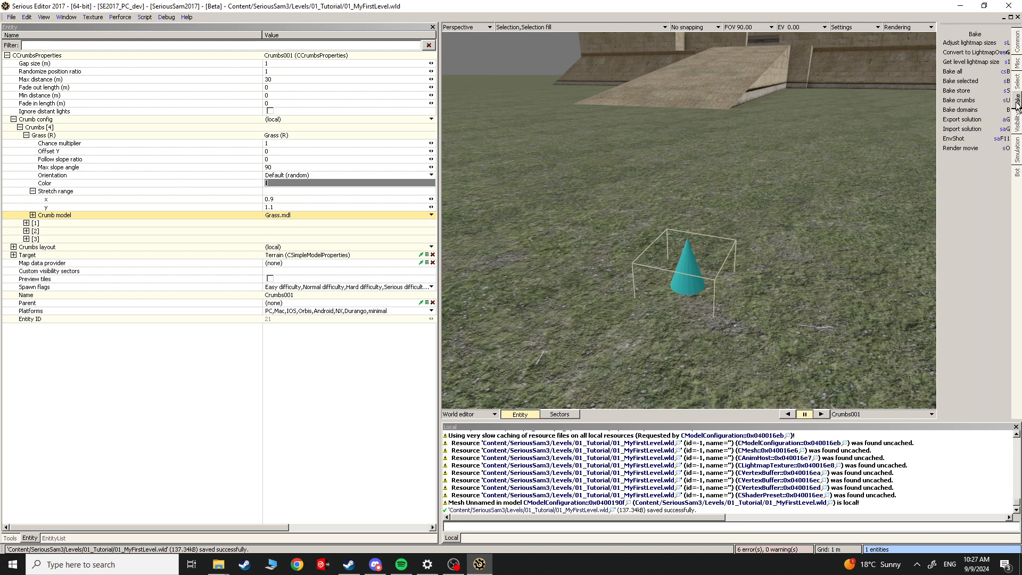
pyautogui.click(976, 84)
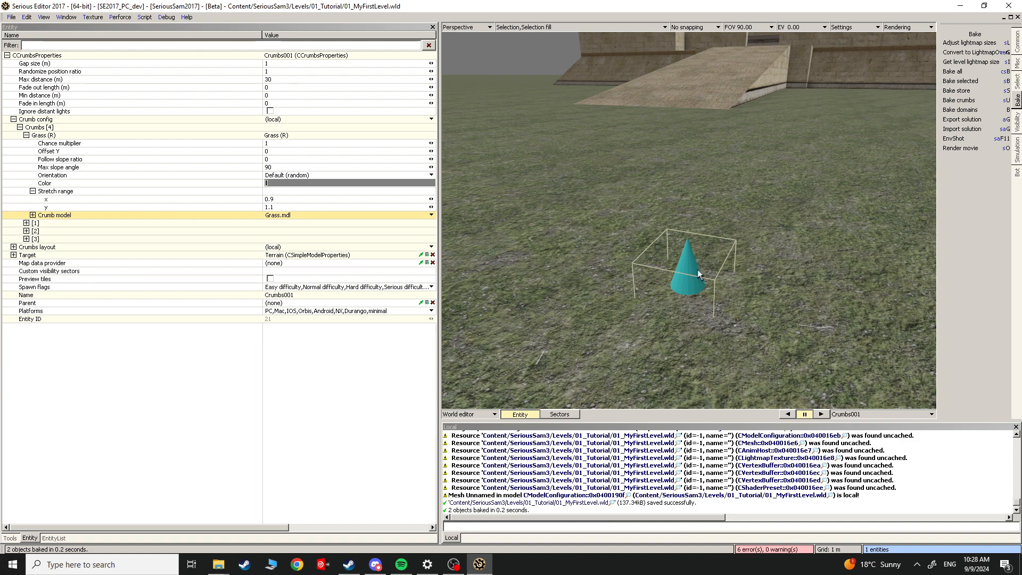
# Step: Search the model files for "grass", preview the variants and assign Grass.mdl from Models/Plants/Grass_08 as the crumb model
pyautogui.rightClick(286, 222)
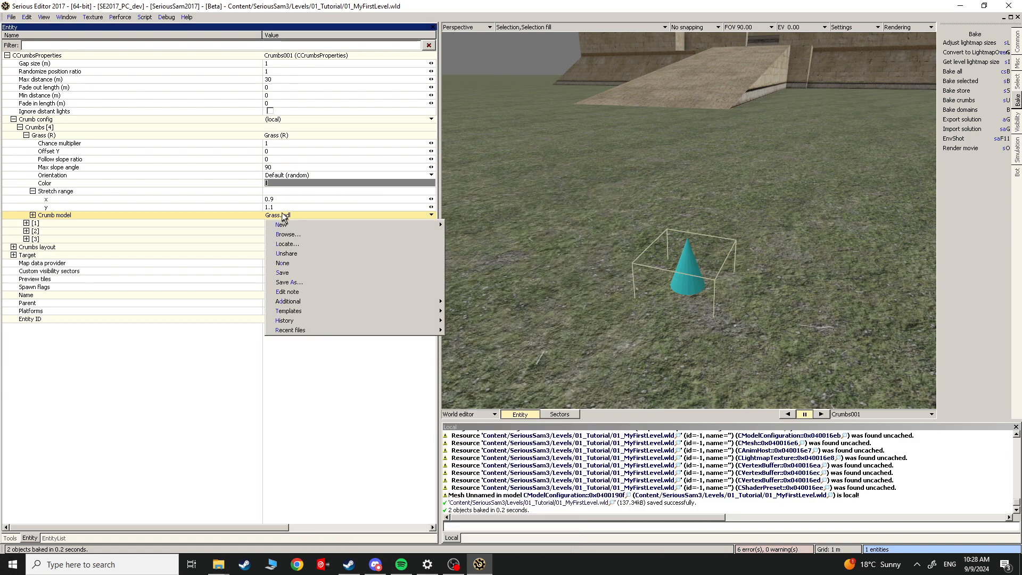
pyautogui.click(297, 236)
pyautogui.click(566, 210)
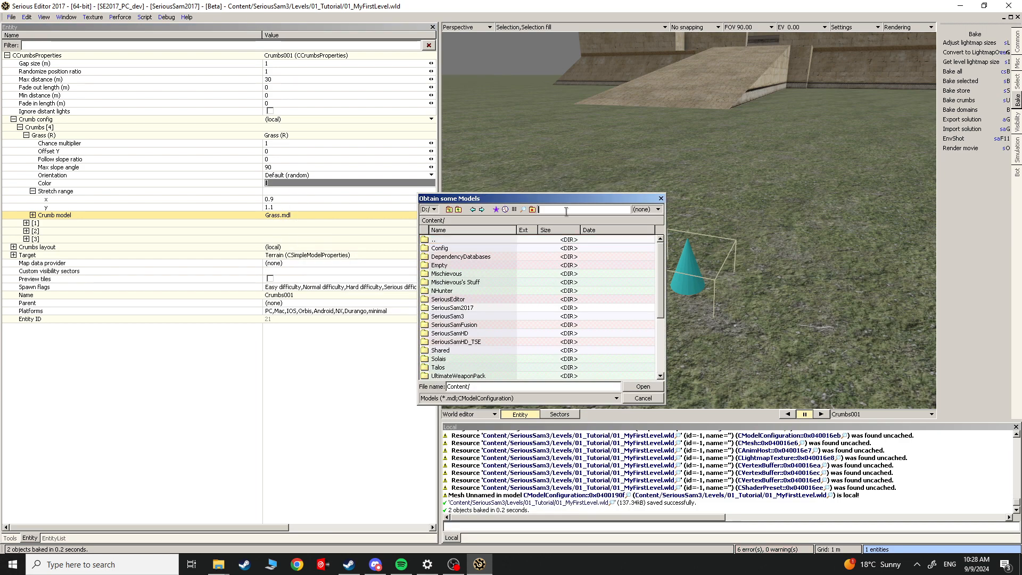
pyautogui.write('grasss')
pyautogui.press('BackSpace')
pyautogui.click(448, 251)
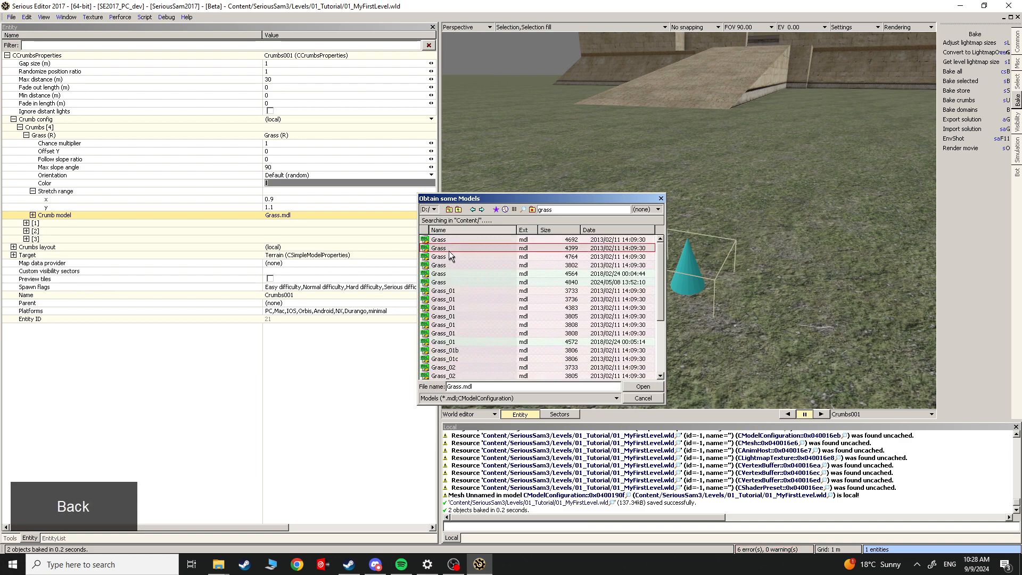
pyautogui.press('F3')
pyautogui.click(448, 274)
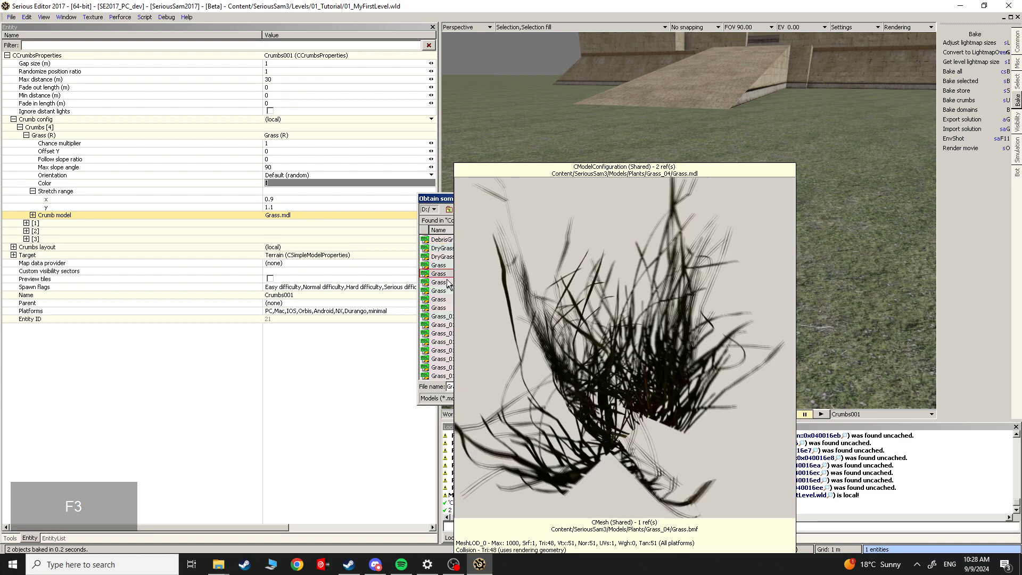
pyautogui.press('F3')
pyautogui.click(447, 290)
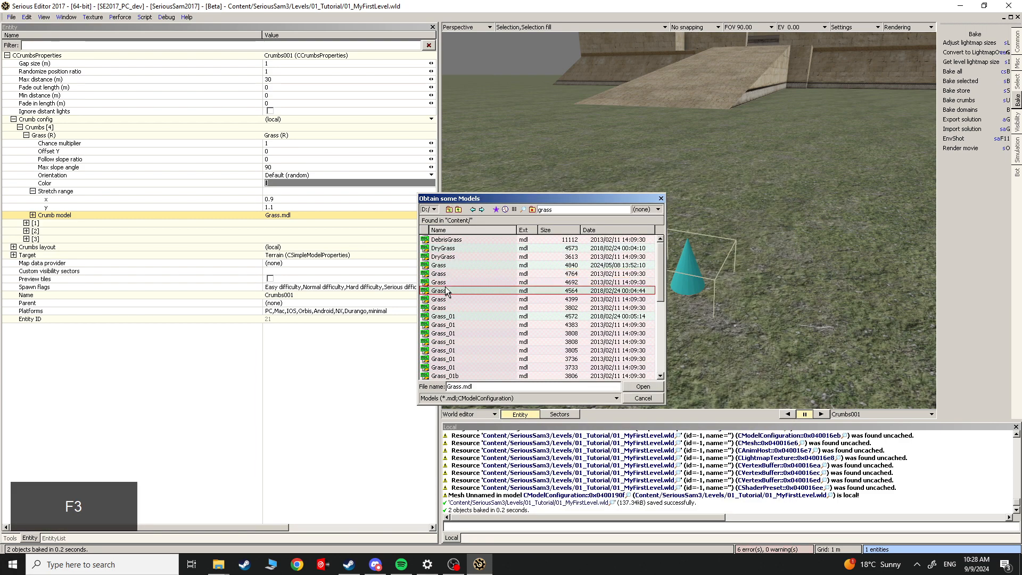
pyautogui.click(447, 300)
pyautogui.press('F3')
pyautogui.press('F3')
pyautogui.press('F3')
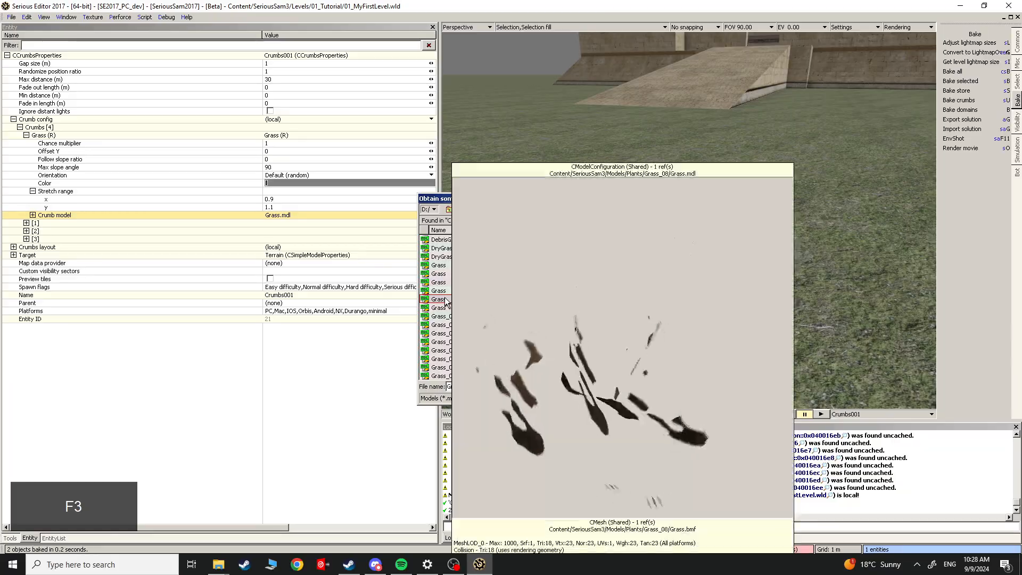
pyautogui.press('F3')
pyautogui.doubleClick(446, 302)
# Step: Set the Crumbs entity's gap size to 1.7 m to thin out the grass
pyautogui.press('Escape')
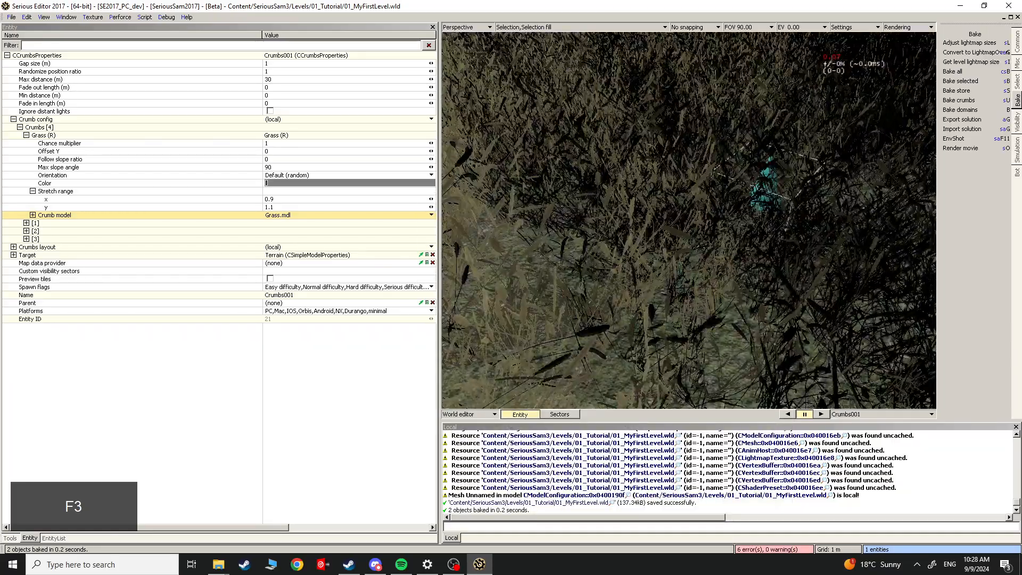
pyautogui.moveTo(689, 221); pyautogui.dragTo(687, 181, button='middle')
pyautogui.press('w')
pyautogui.moveTo(687, 223); pyautogui.dragTo(799, 221, button='middle')
pyautogui.moveTo(687, 221); pyautogui.dragTo(777, 248, button='middle')
pyautogui.press('w')
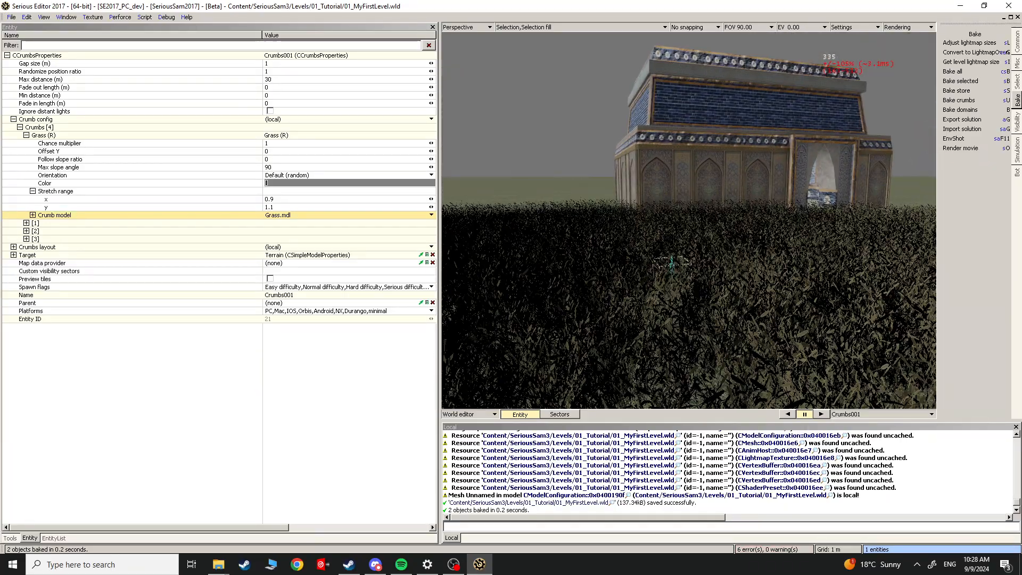
pyautogui.press('Escape')
pyautogui.click(23, 63)
pyautogui.click(322, 62)
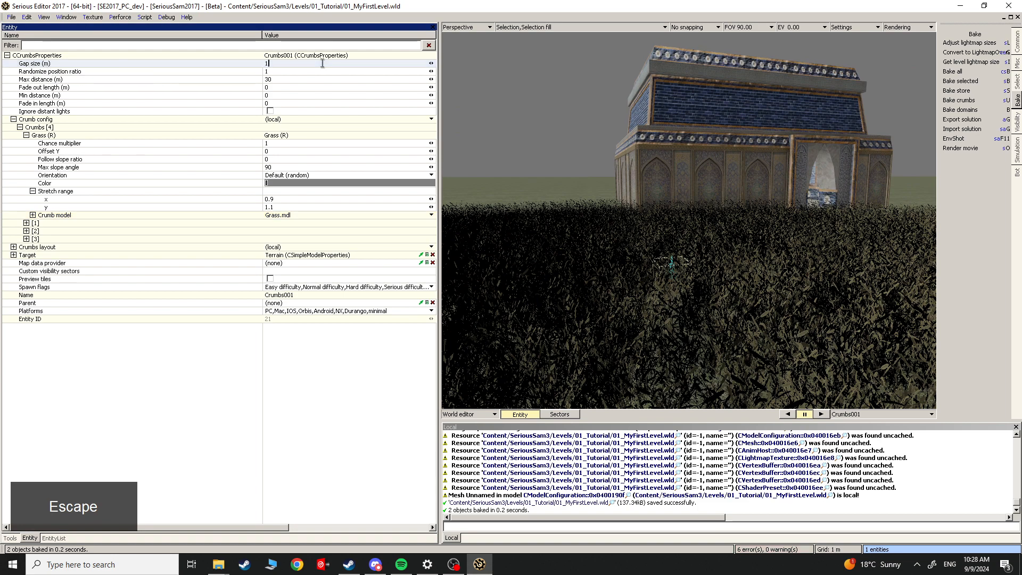
pyautogui.write('.7')
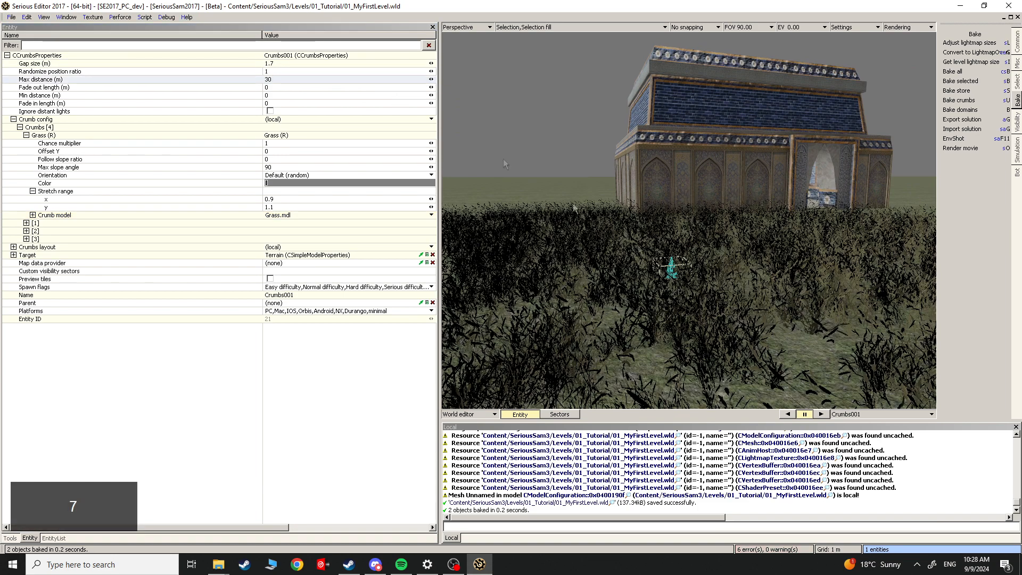
# Step: Reselect the Crumbs entity on the terrain and set its max distance to 300 m
pyautogui.press('Escape')
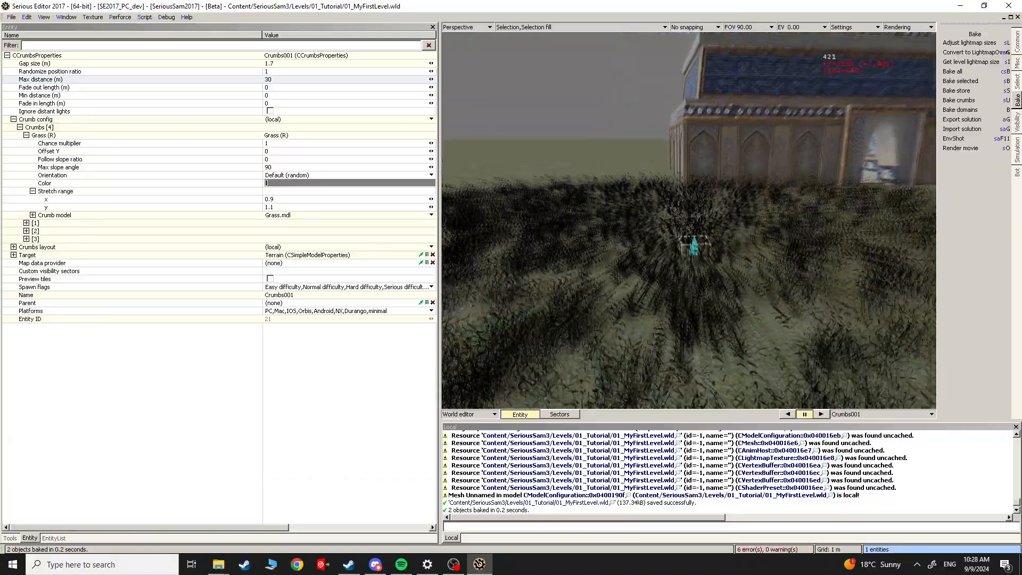
pyautogui.press('w')
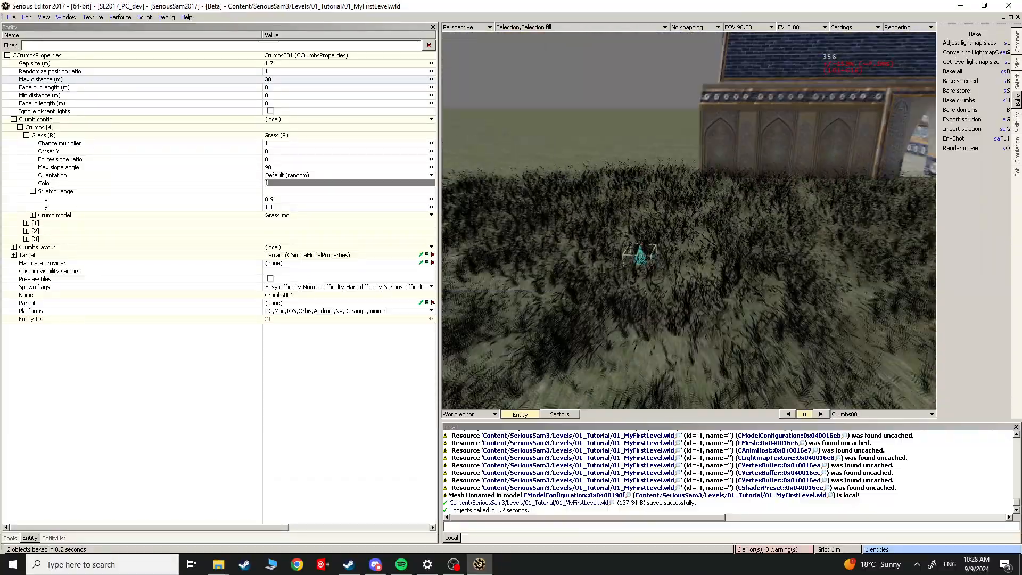
pyautogui.press('w')
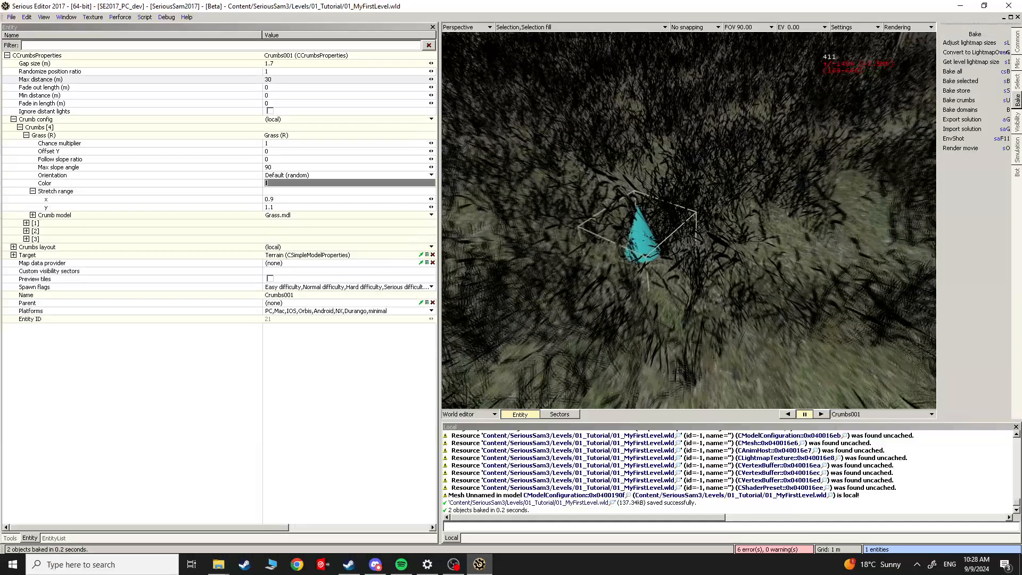
pyautogui.press('Escape')
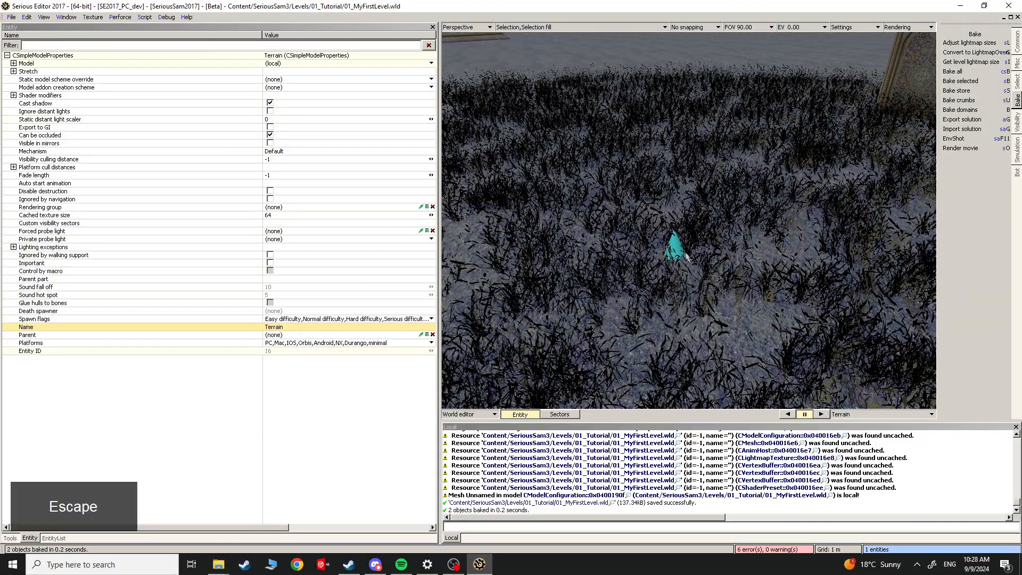
pyautogui.click(686, 255)
pyautogui.click(285, 79)
pyautogui.click(162, 85)
pyautogui.click(142, 80)
pyautogui.doubleClick(282, 81)
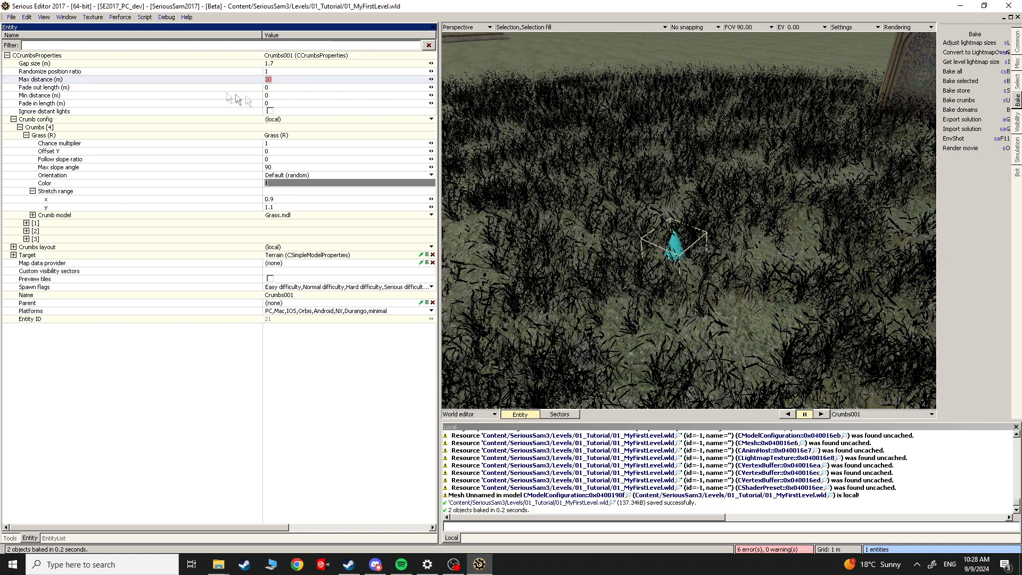
pyautogui.write('3')
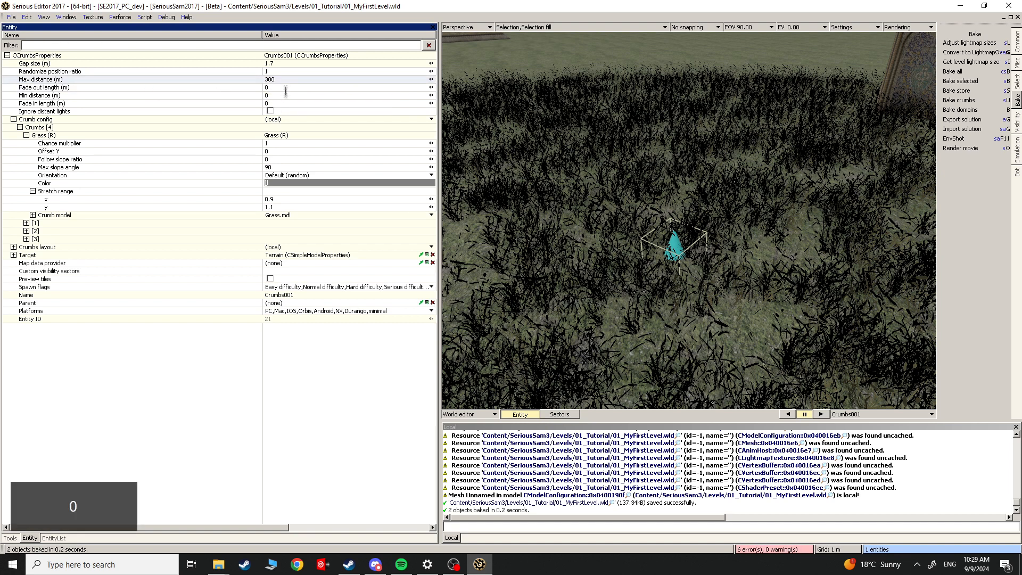
pyautogui.click(286, 97)
# Step: Play-test the level and walk around to examine how the grass looks in the game
pyautogui.moveTo(703, 182)
pyautogui.mouseDown(button='right')
pyautogui.moveTo(706, 140)
pyautogui.moveTo(717, 109)
pyautogui.moveTo(725, 111)
pyautogui.moveTo(703, 168)
pyautogui.moveTo(704, 133)
pyautogui.moveTo(607, 140)
pyautogui.moveTo(637, 142)
pyautogui.moveTo(646, 219)
pyautogui.moveTo(660, 196)
pyautogui.moveTo(687, 190)
pyautogui.moveTo(682, 238)
pyautogui.moveTo(698, 193)
pyautogui.mouseUp(button='right')
pyautogui.press('Escape')
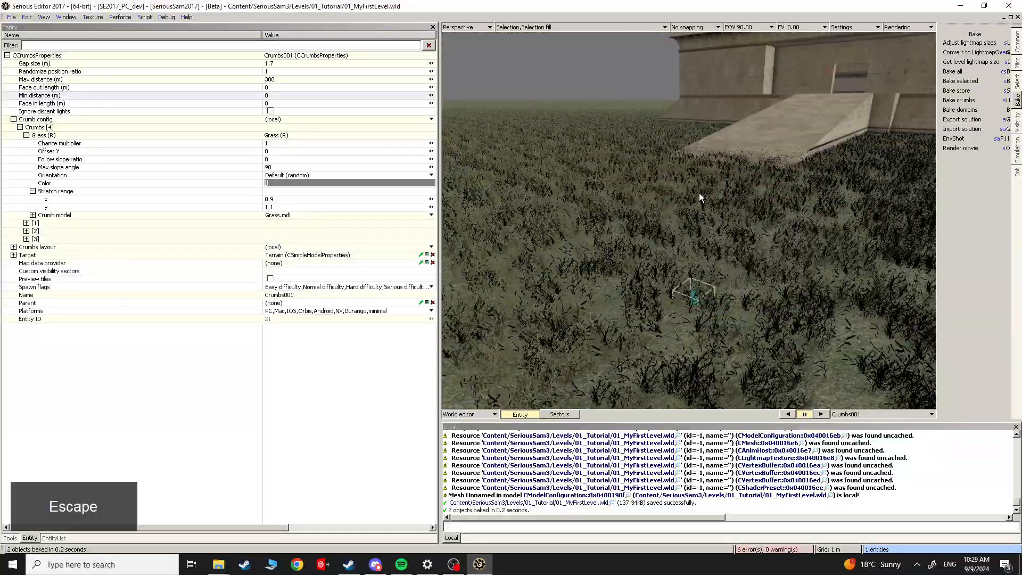
pyautogui.hotkey('shift', 't')
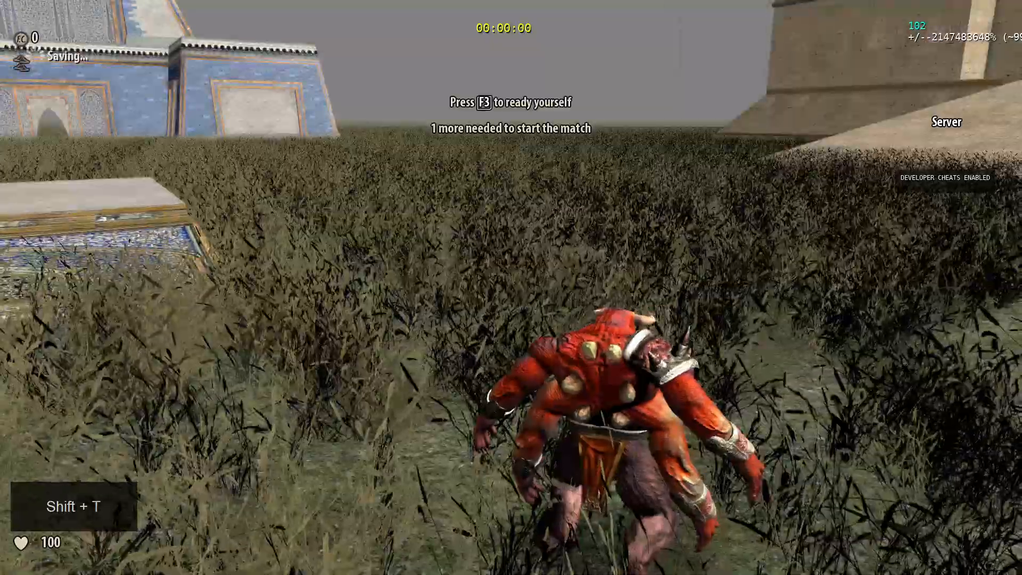
pyautogui.press('w')
pyautogui.press('d')
pyautogui.press('s')
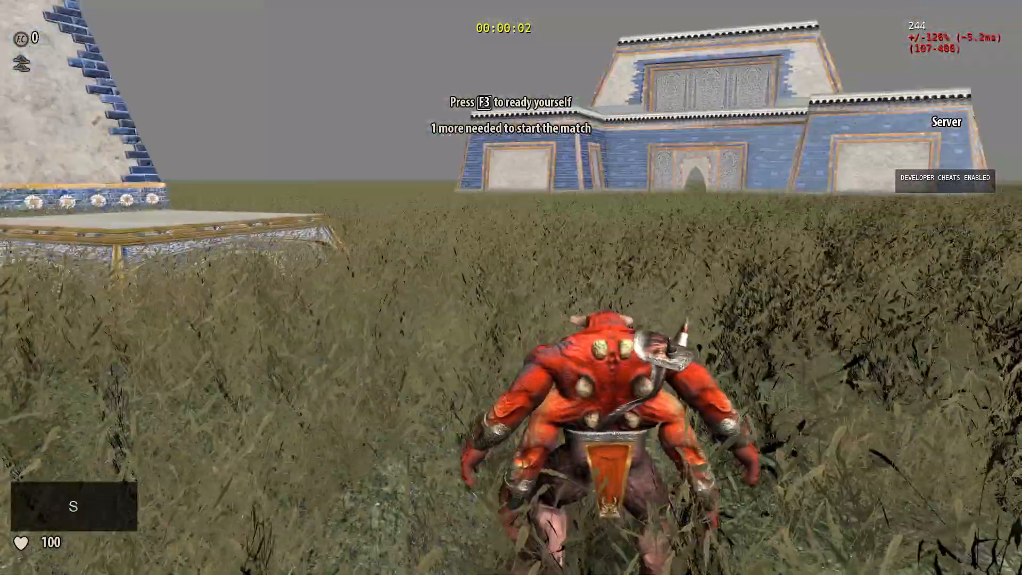
pyautogui.press('d')
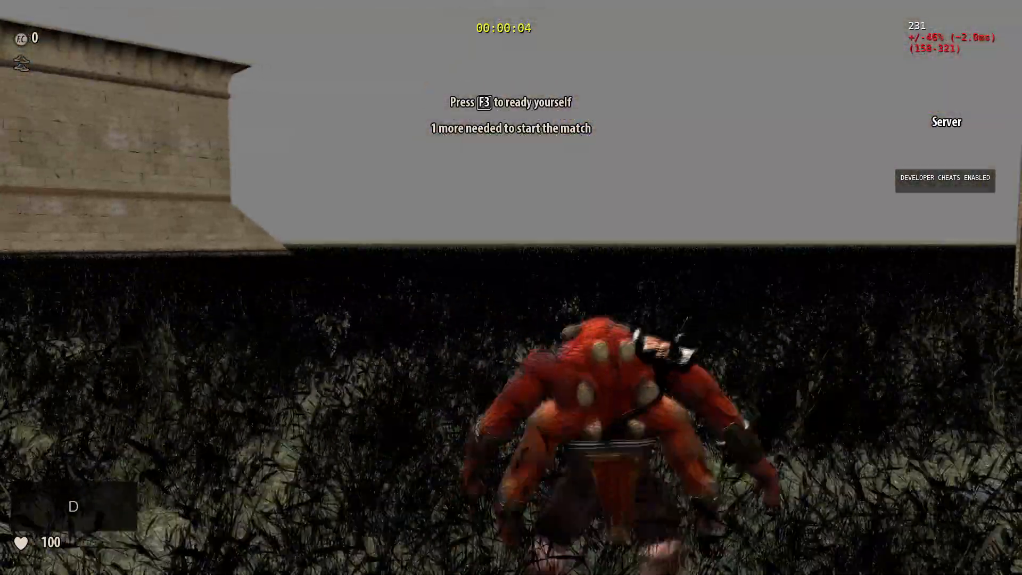
pyautogui.press('Escape')
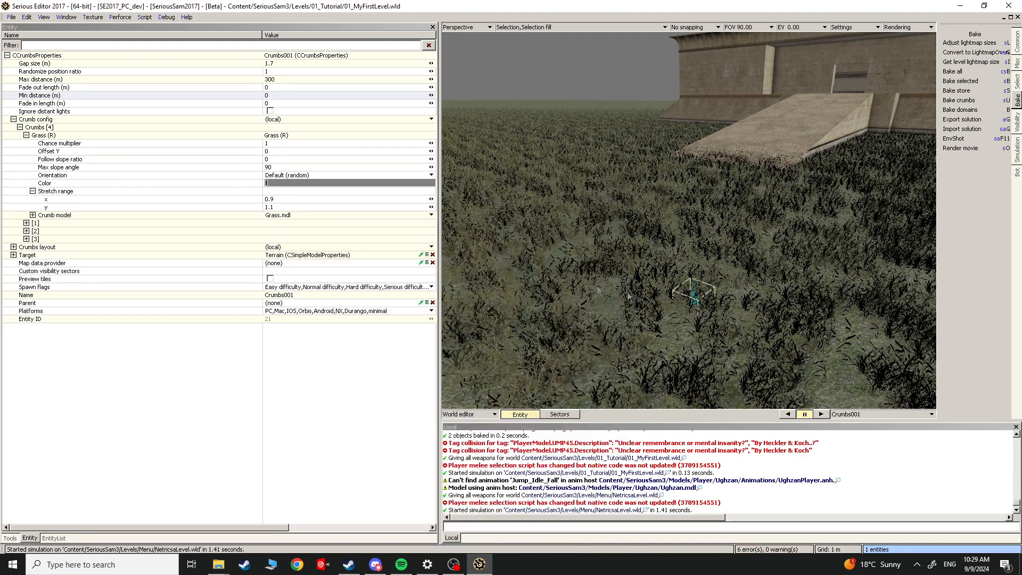
# Step: Save the level, then search the model files for "grass" and assign Grass_03.mdl from SeriousSamHD/Models/Plants/Grass11 as the crumb model
pyautogui.hotkey('ctrl', 's')
pyautogui.rightClick(279, 215)
pyautogui.click(288, 236)
pyautogui.click(557, 213)
pyautogui.write('grass')
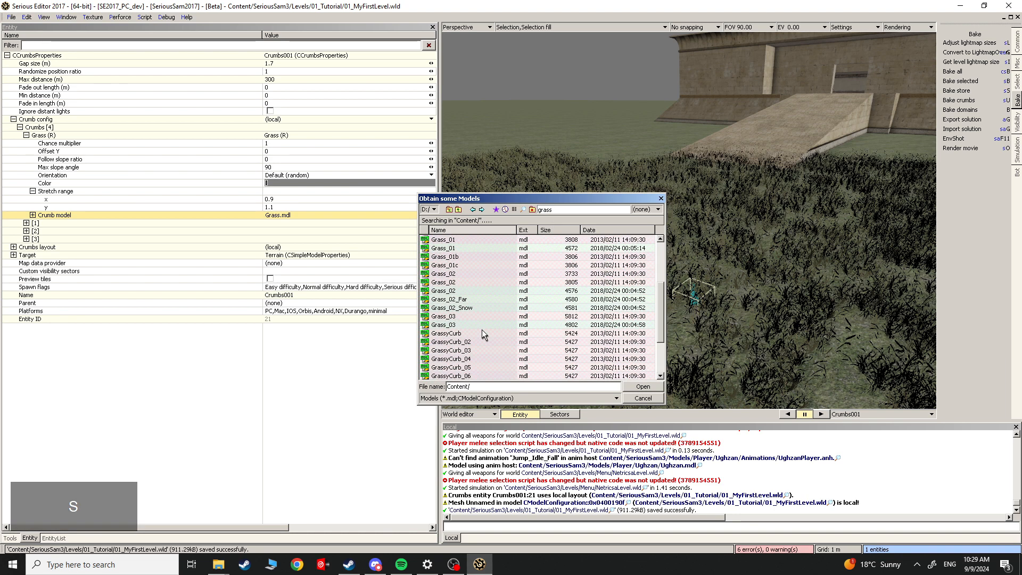
pyautogui.press('F3')
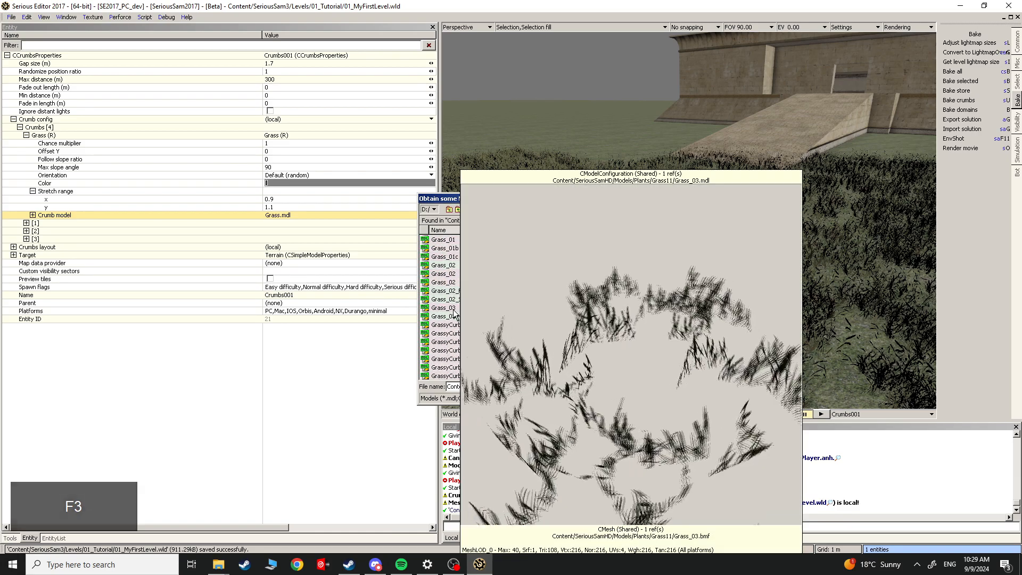
pyautogui.click(453, 310)
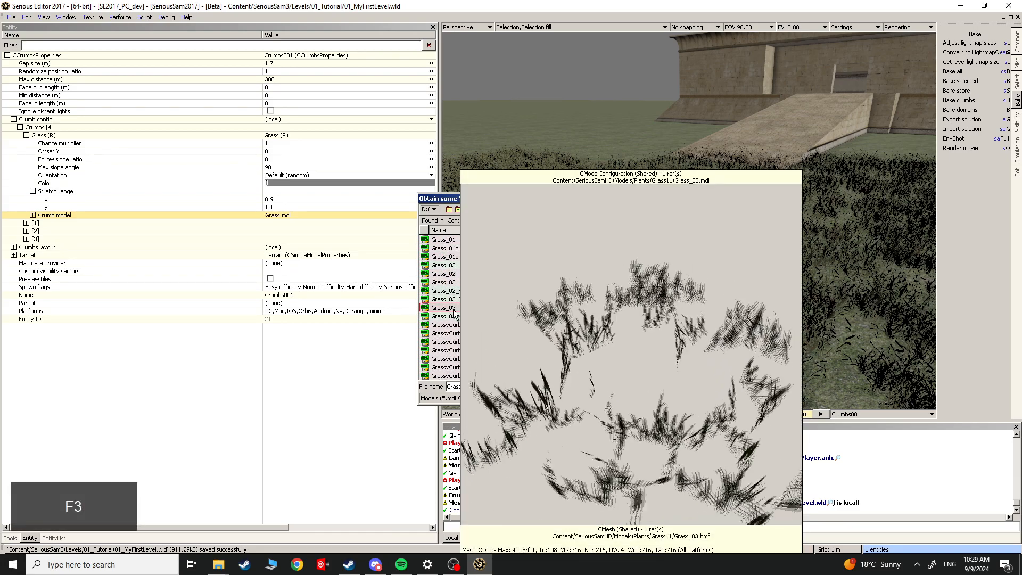
pyautogui.doubleClick(453, 309)
pyautogui.press('Escape')
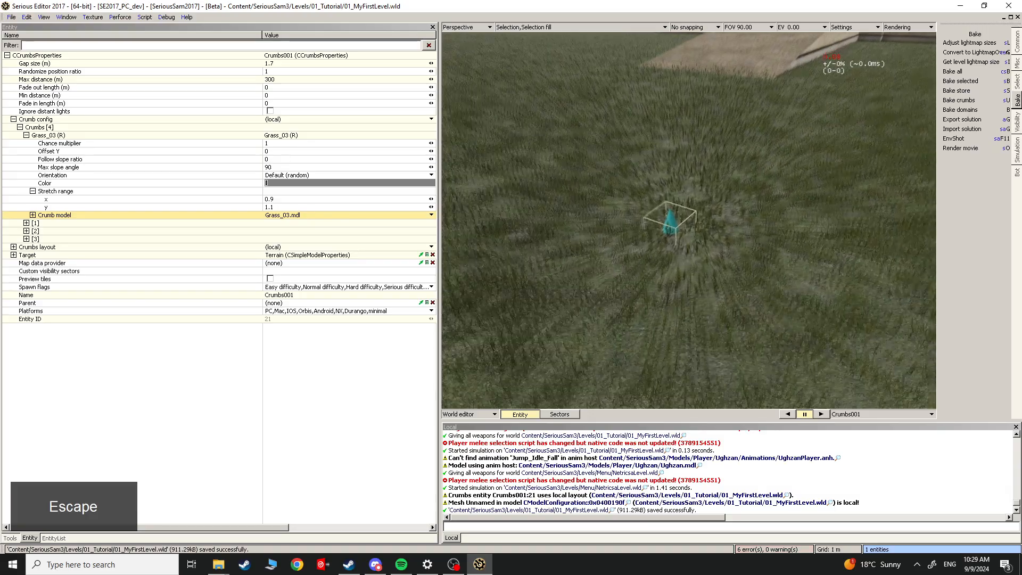
# Step: Check the new grass with the simulation running in the editor and save the level
pyautogui.moveTo(689, 220); pyautogui.dragTo(524, 220, button='right')
pyautogui.press('Escape')
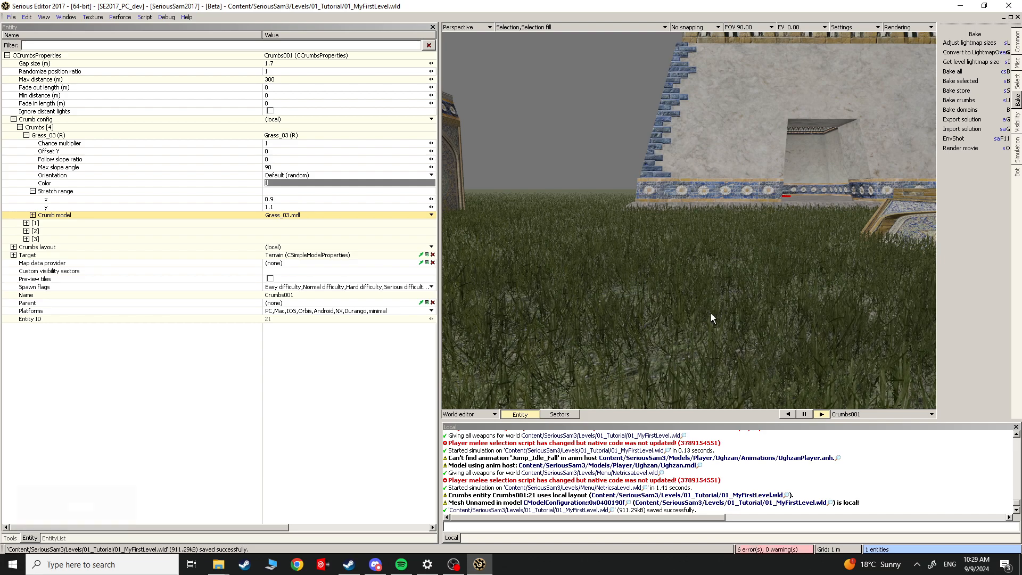
pyautogui.click(821, 415)
pyautogui.press('Escape')
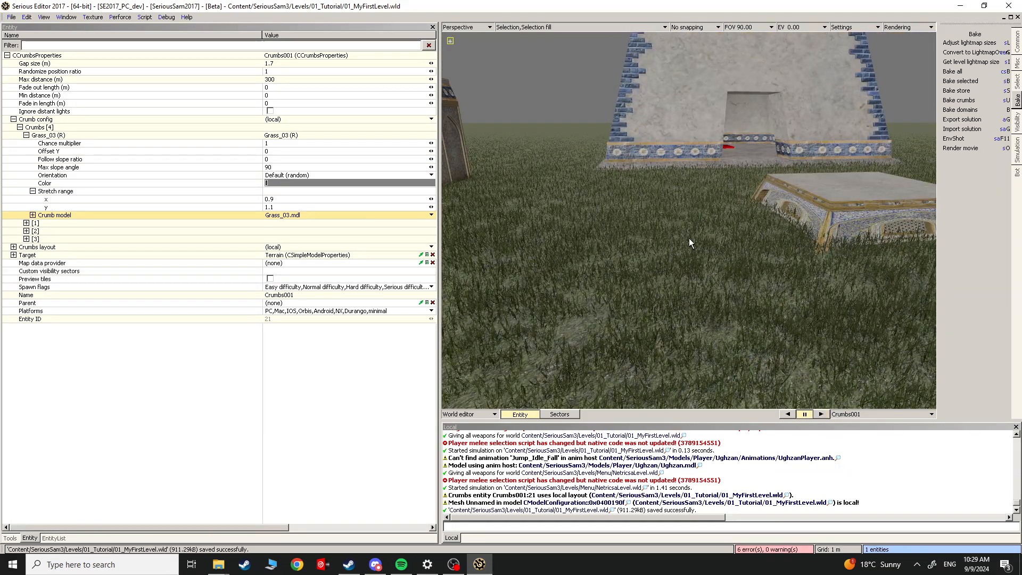
pyautogui.hotkey('ctrl', 's')
# Step: Examine the grass coverage around the buildings and temples from near and far
pyautogui.press('Escape')
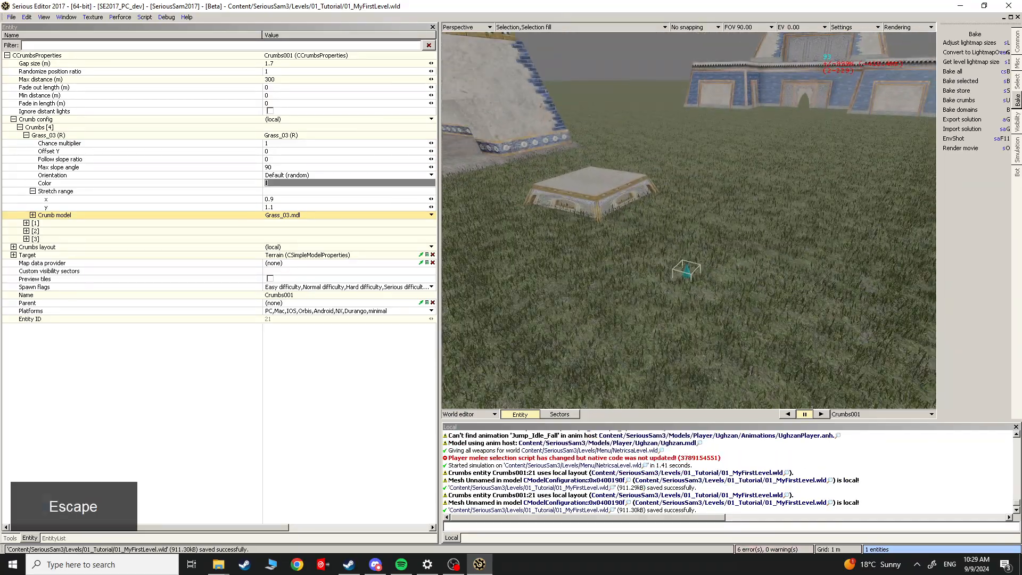
pyautogui.press('s')
pyautogui.press('a')
pyautogui.press('d')
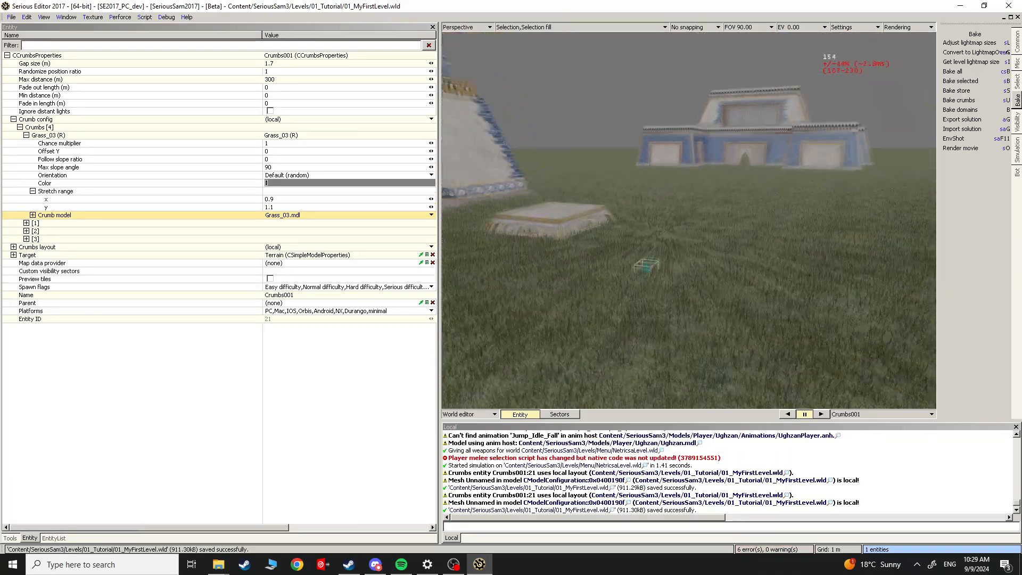
pyautogui.press('s')
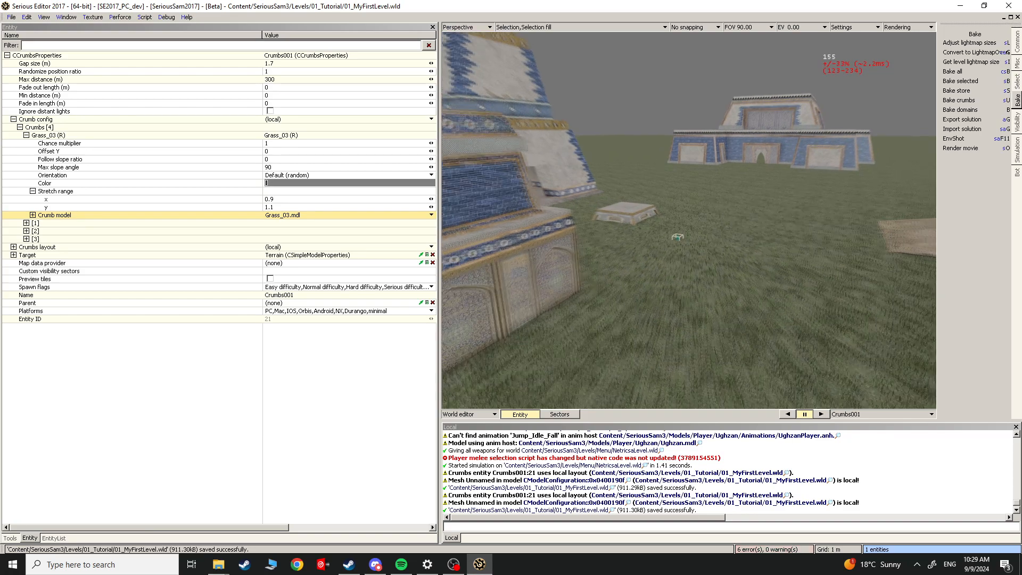
pyautogui.press('w')
pyautogui.press('w')
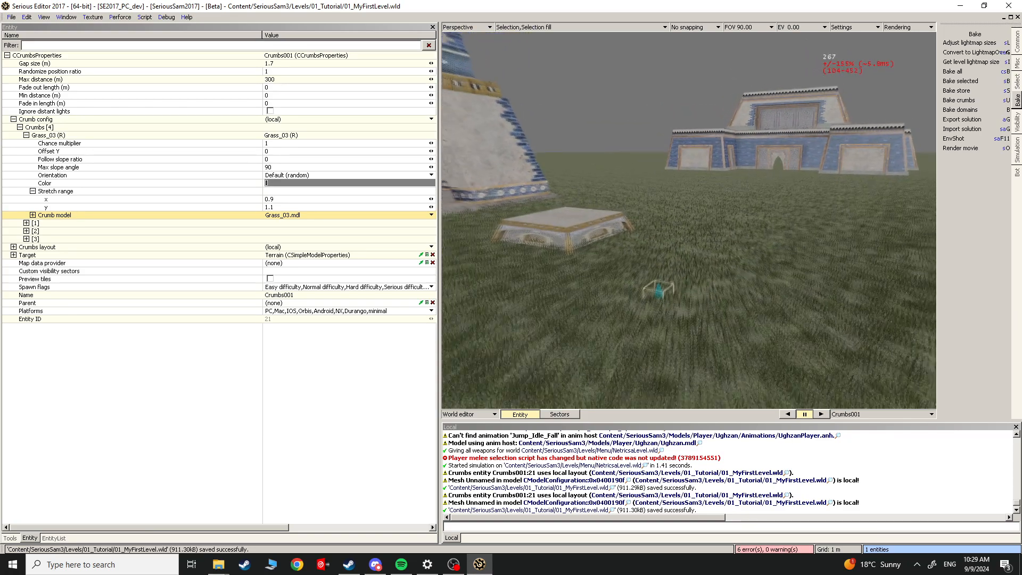
pyautogui.press('s')
pyautogui.press('w')
pyautogui.press('s')
pyautogui.press('Escape')
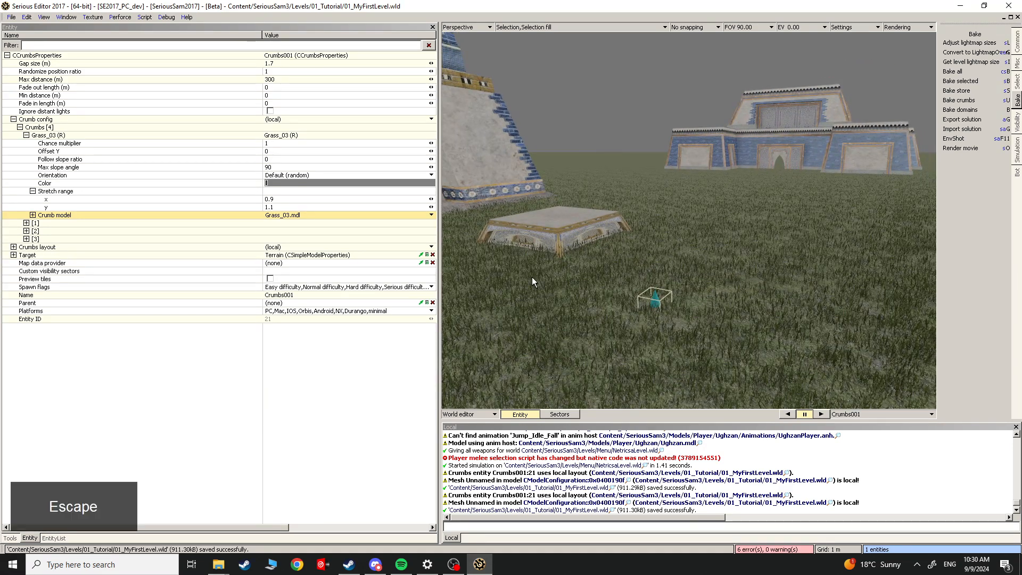
# Step: Add a Cube background entity from the Geometry group to the level
pyautogui.click(54, 538)
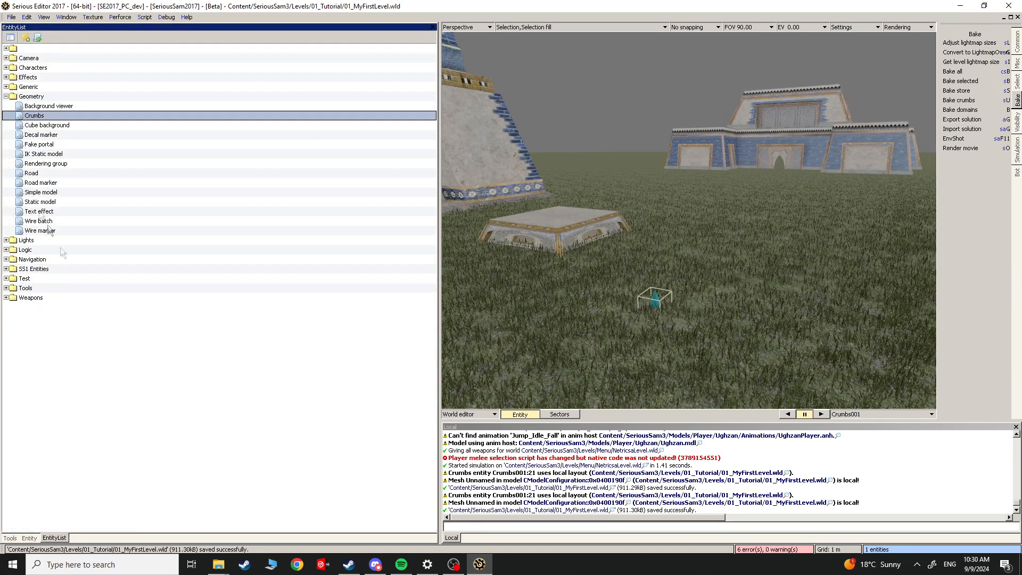
pyautogui.click(55, 127)
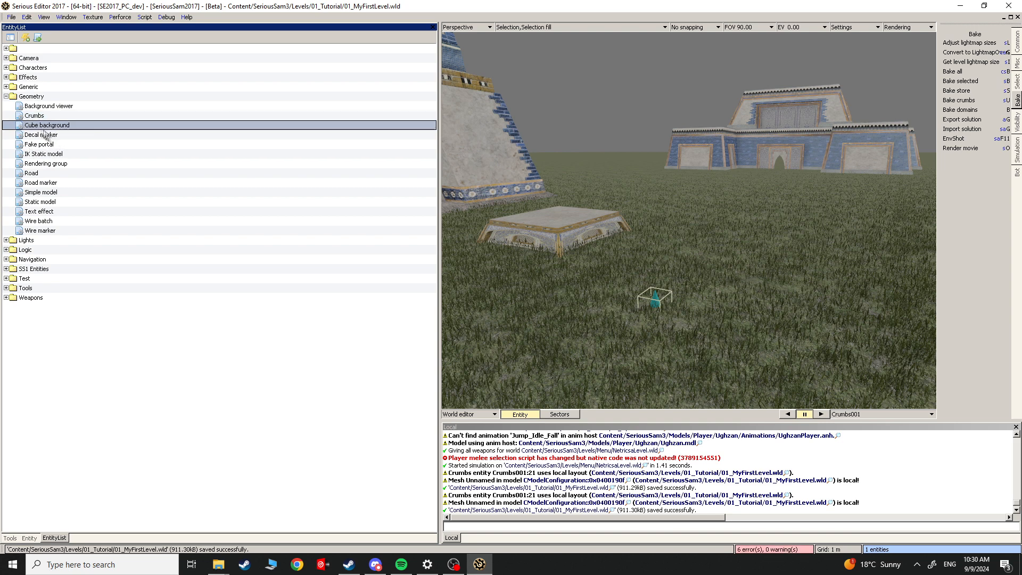
pyautogui.moveTo(55, 119); pyautogui.dragTo(753, 216)
pyautogui.press('Escape')
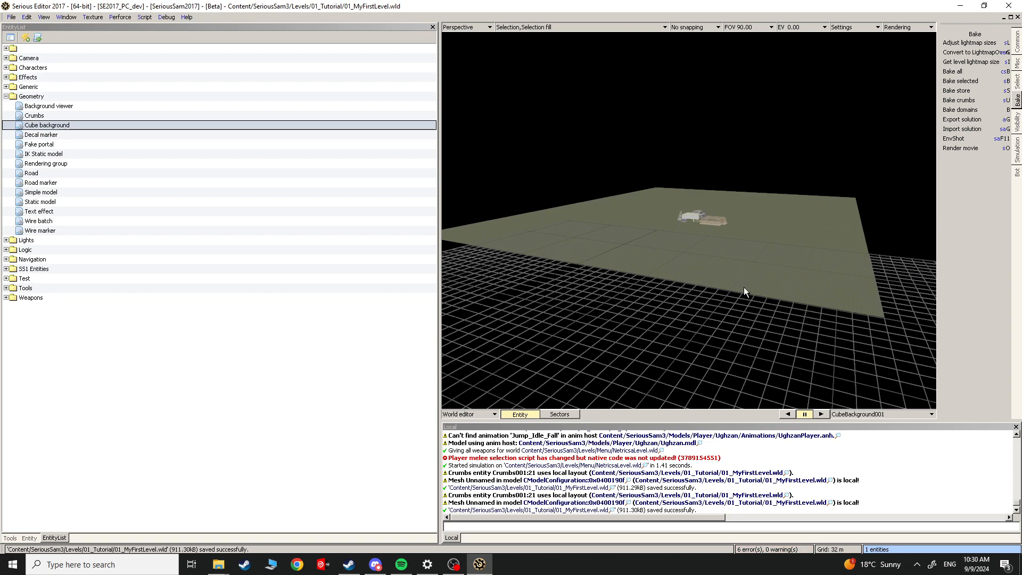
# Step: Move the new cube background entity along the vertical axis
pyautogui.press('Escape')
pyautogui.scroll(-8, 689, 220)
pyautogui.press('Escape')
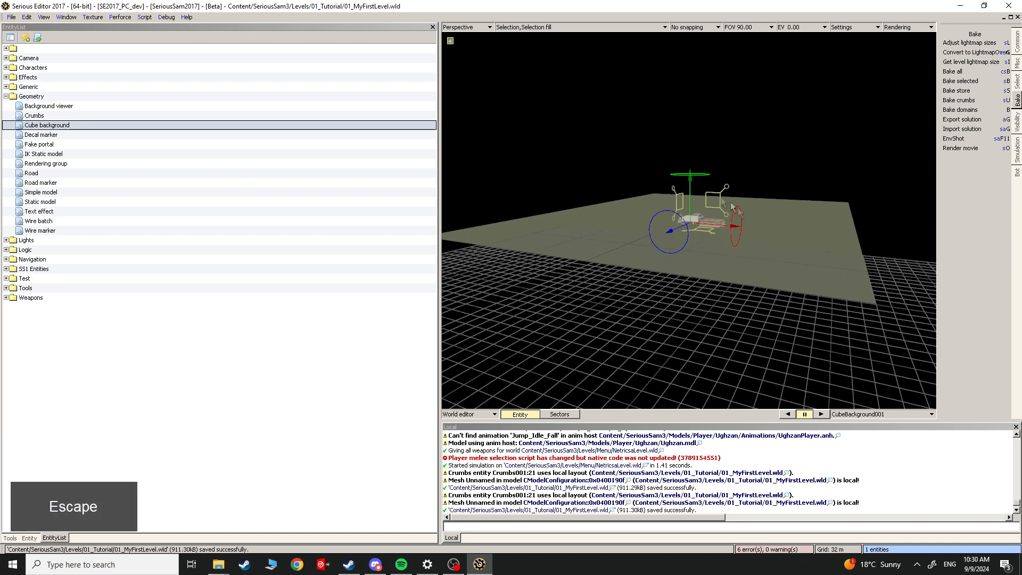
pyautogui.moveTo(689, 190); pyautogui.dragTo(693, 334)
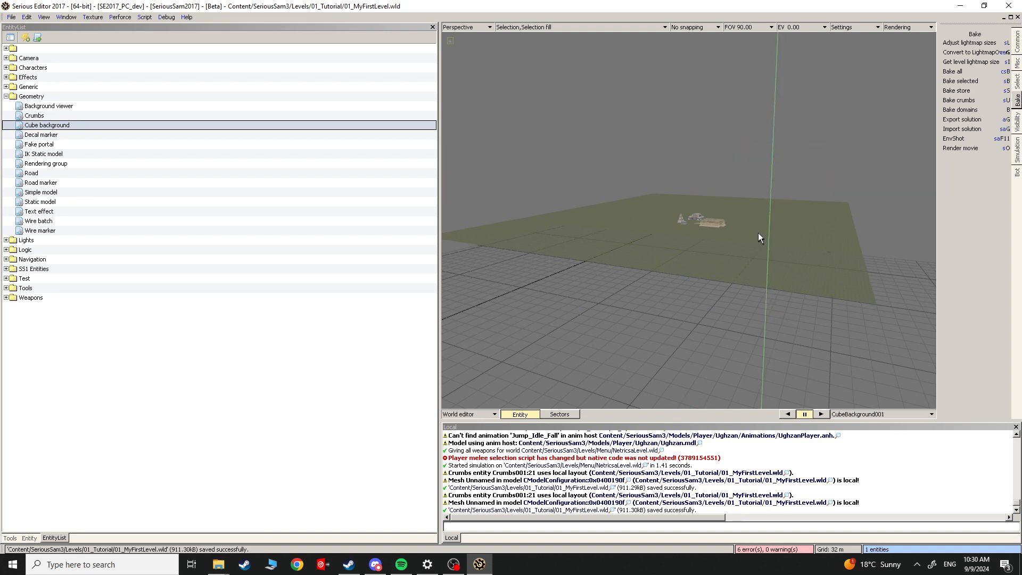
# Step: Save the level 01_MyFirstLevel.wld and clear the current entity selection
pyautogui.press('Escape')
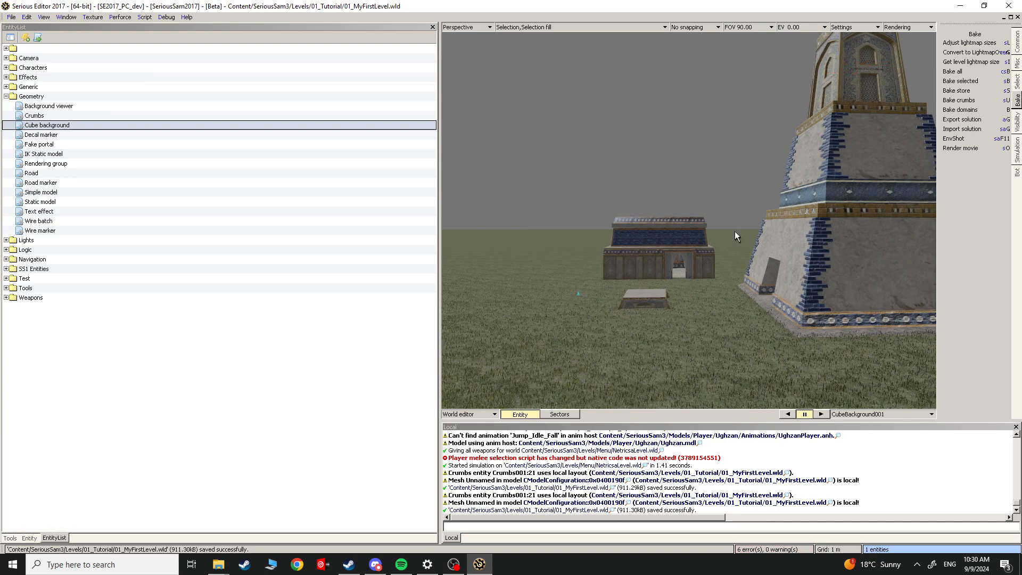
pyautogui.hotkey('ctrl', 's')
pyautogui.press('Escape')
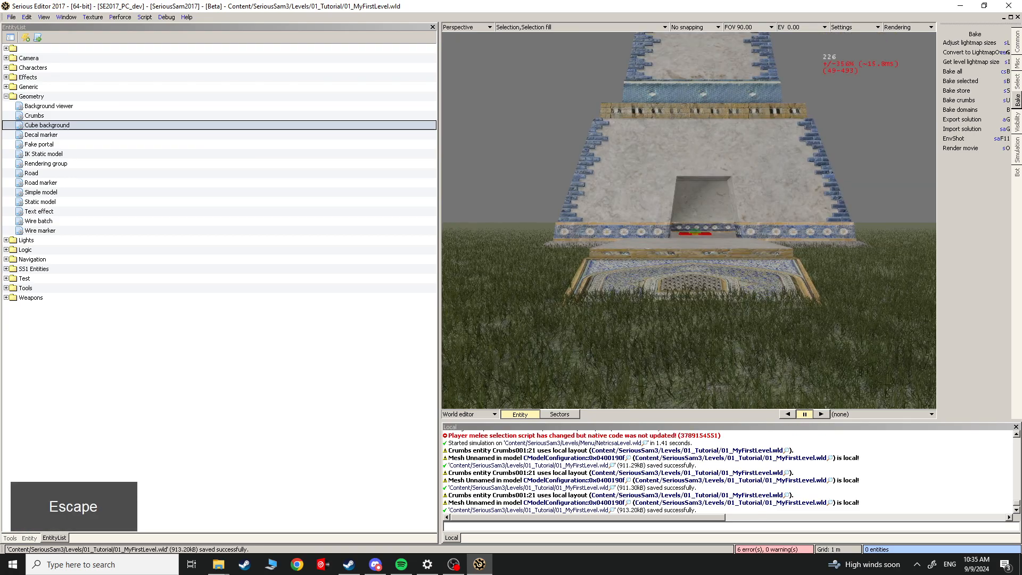
pyautogui.press('space')
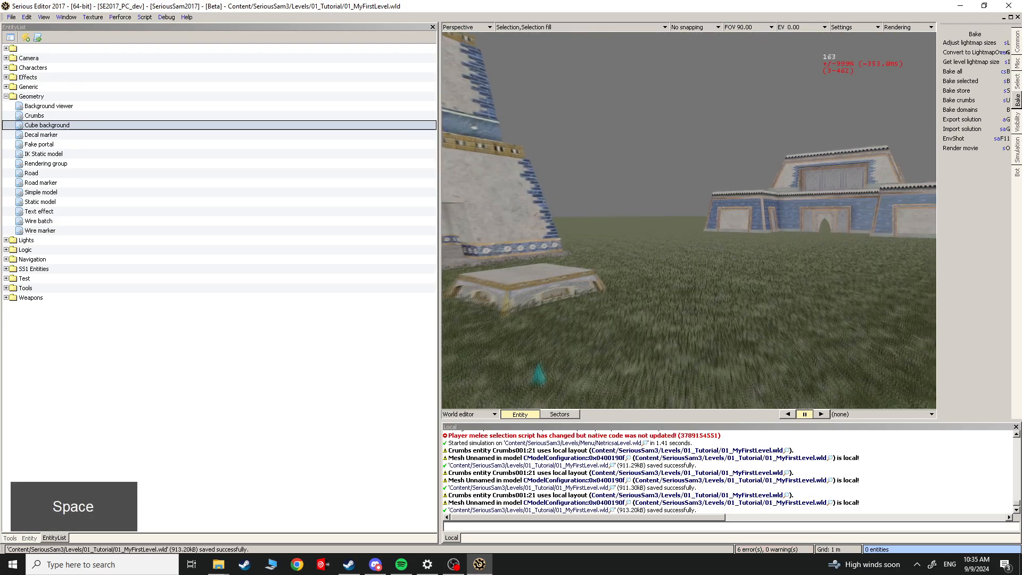
pyautogui.press('w')
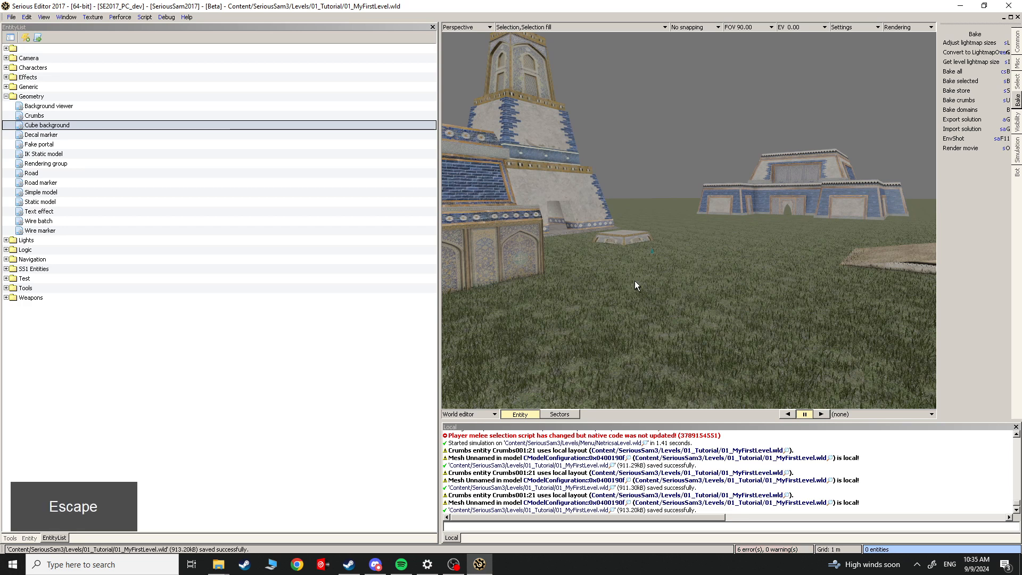
# Step: Find the cube background entity by searching the level for "cube", select CubeBackground001 and open its properties
pyautogui.hotkey('ctrl', 'f')
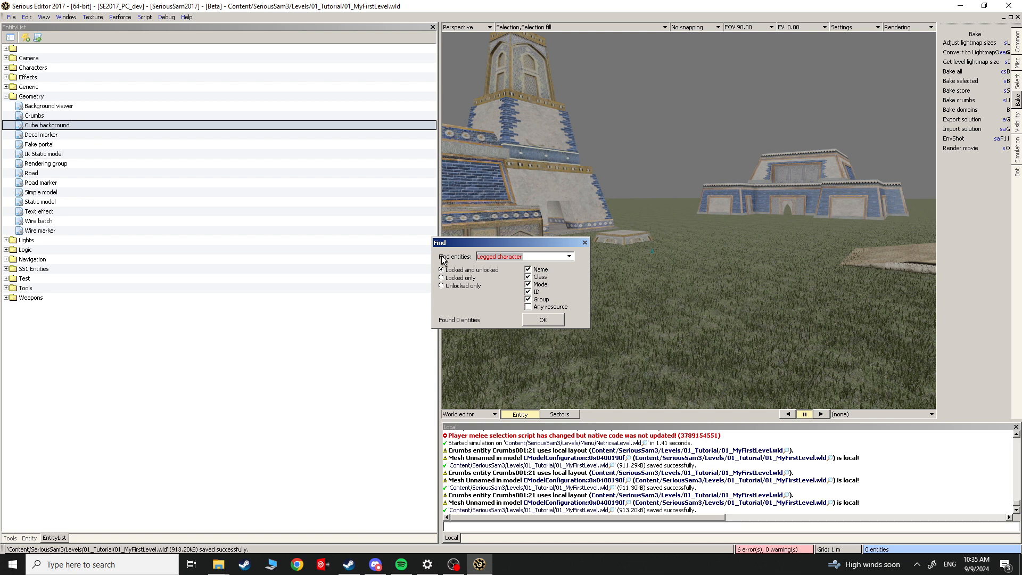
pyautogui.write('cube')
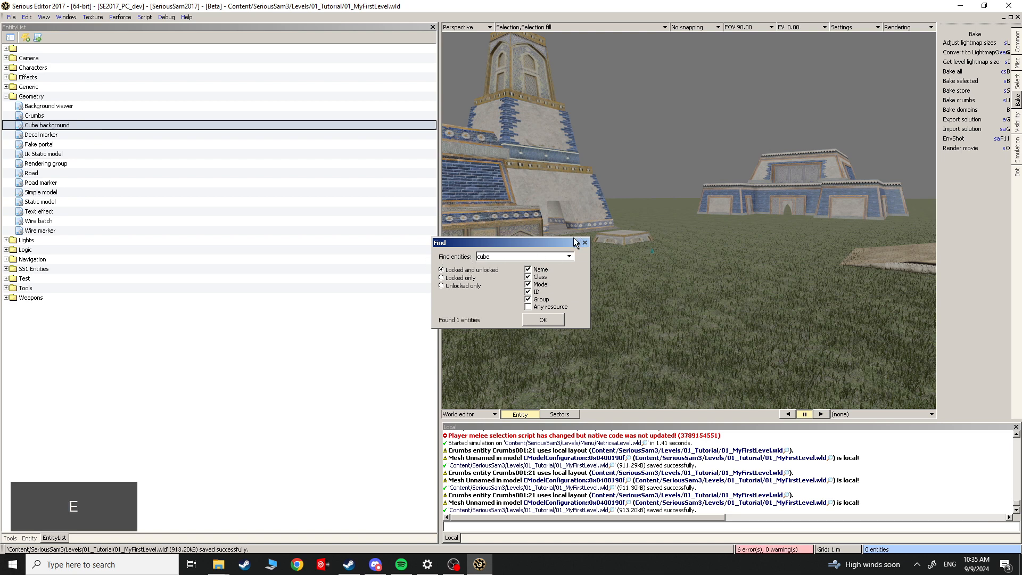
pyautogui.write('b')
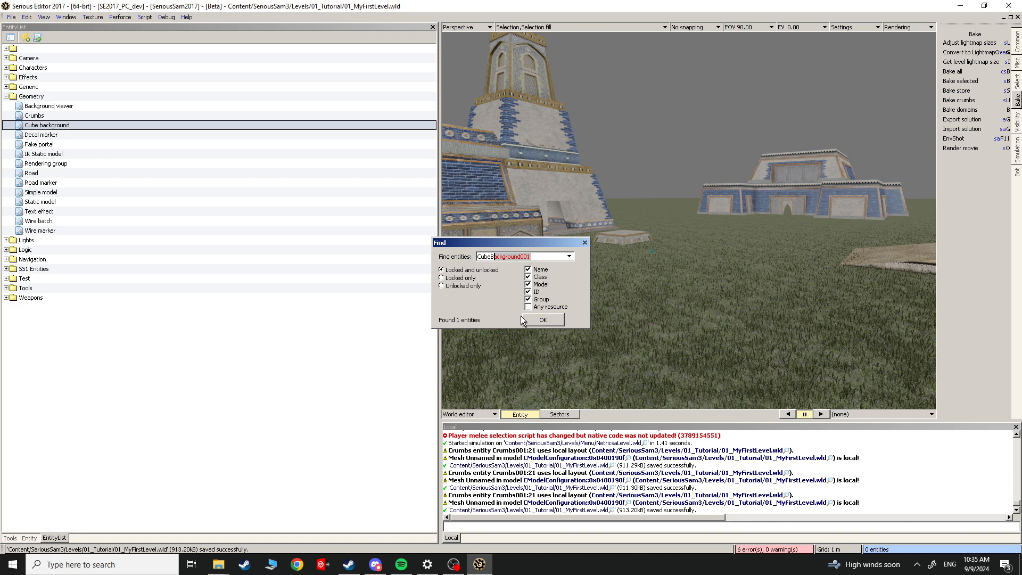
pyautogui.click(542, 320)
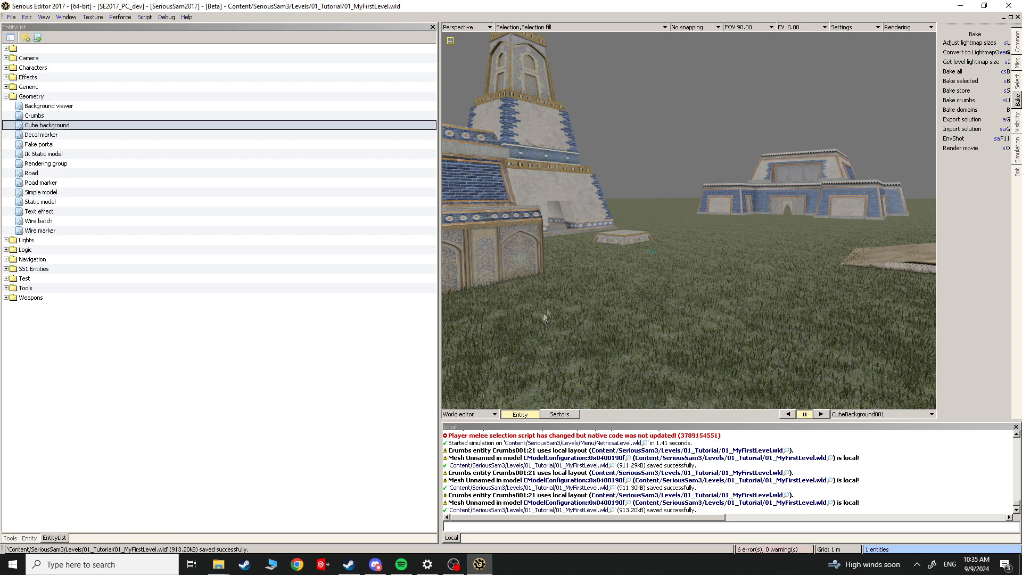
pyautogui.click(29, 538)
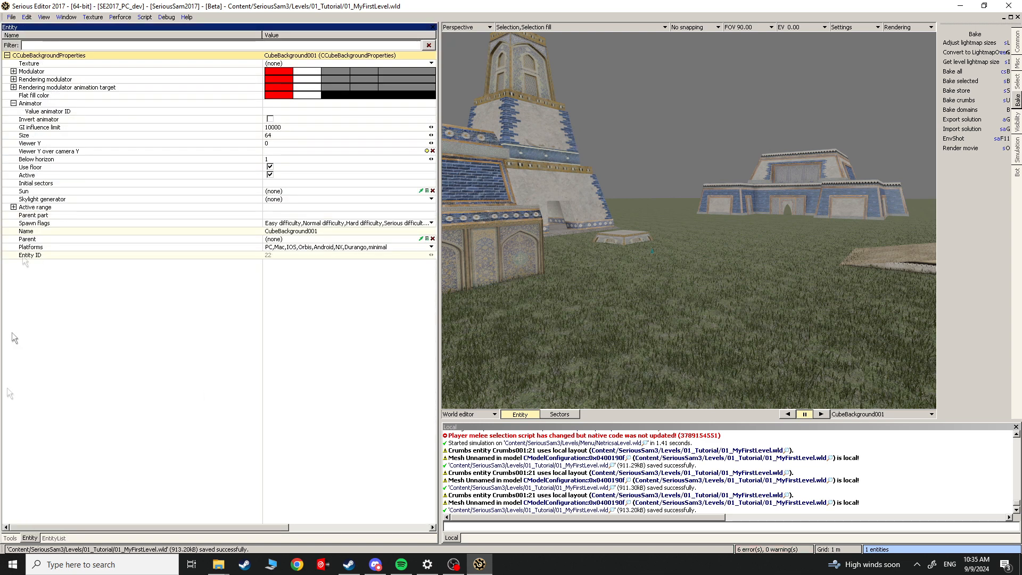
# Step: Open the file chooser for the cube background's Texture property and search the textures for "background"
pyautogui.click(41, 63)
pyautogui.click(277, 63)
pyautogui.click(277, 64)
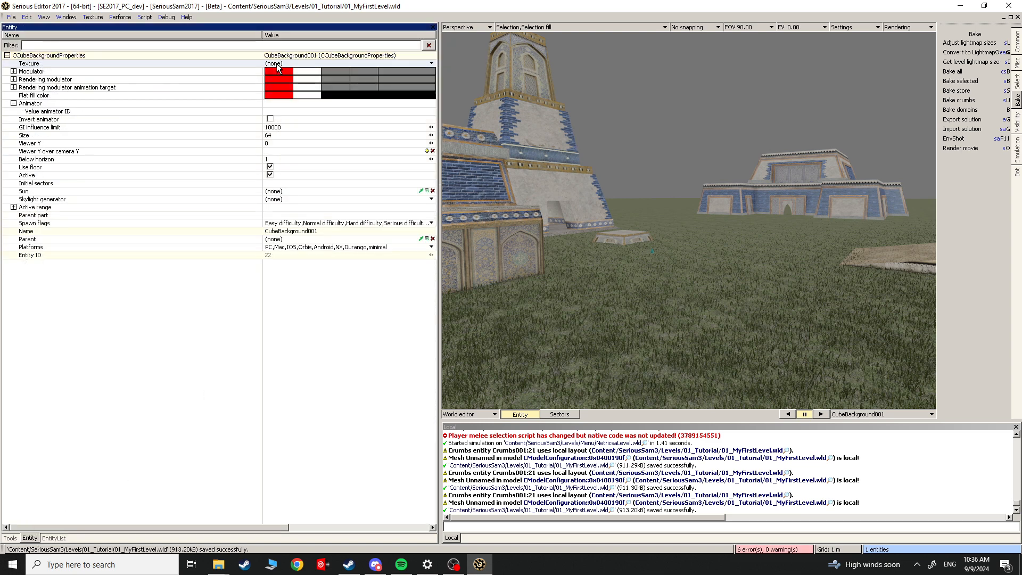
pyautogui.click(431, 64)
pyautogui.click(403, 84)
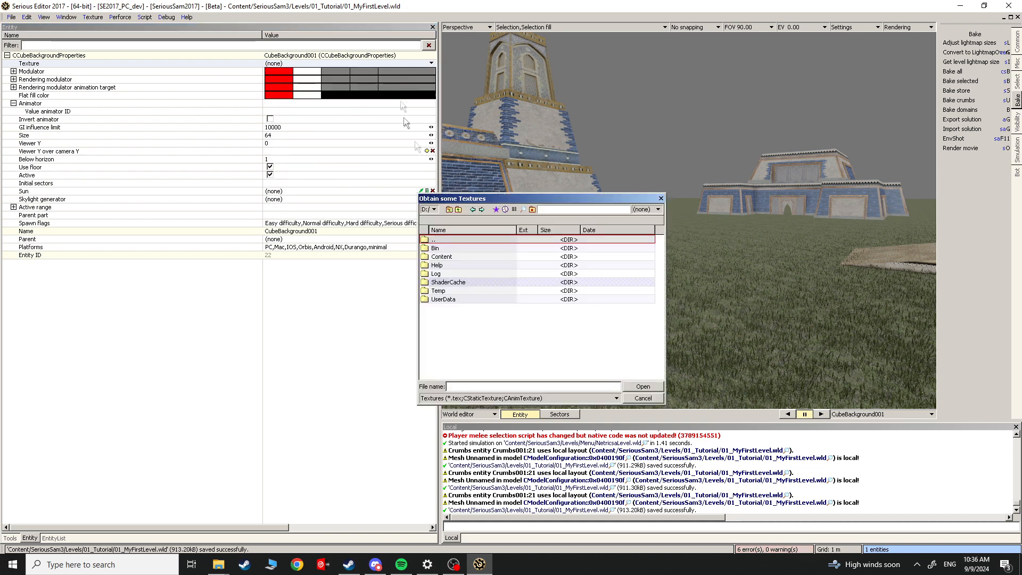
pyautogui.click(611, 211)
pyautogui.write('back')
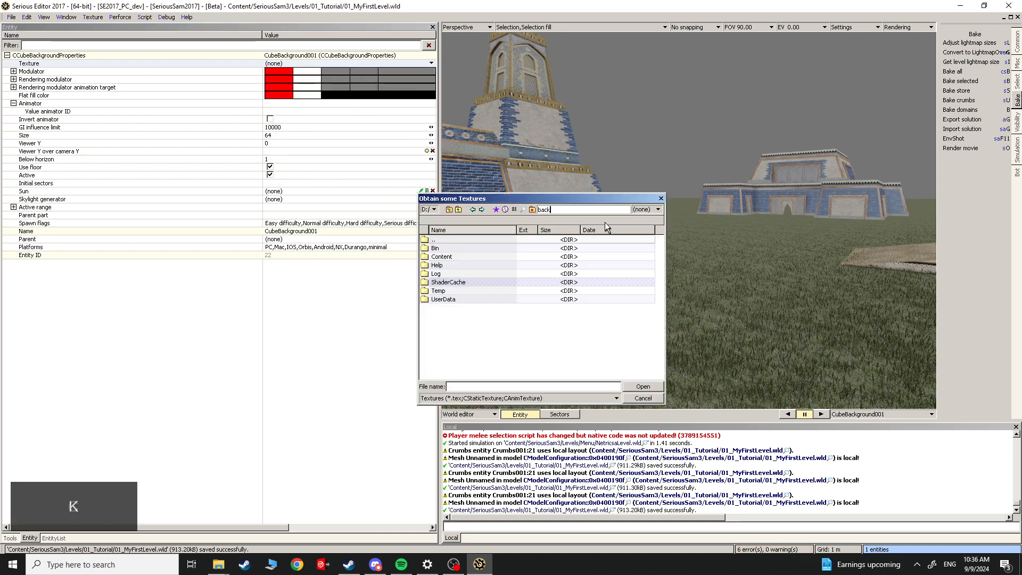
pyautogui.write('ground')
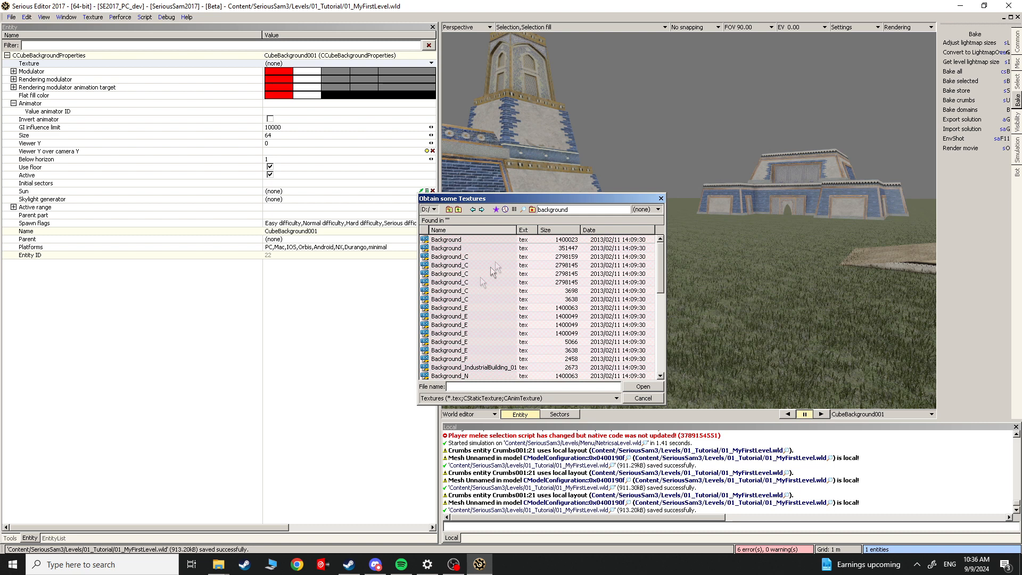
# Step: Compare the previews of the found sky textures and assign Background_E.tex as the cube background's texture
pyautogui.scroll(8, 490, 288)
pyautogui.click(467, 269)
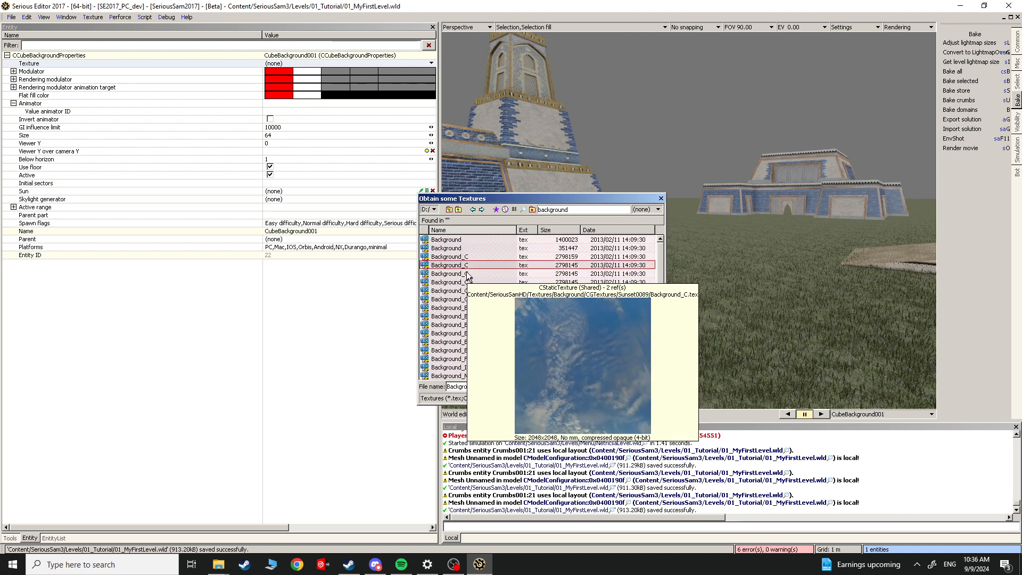
pyautogui.moveTo(469, 267)
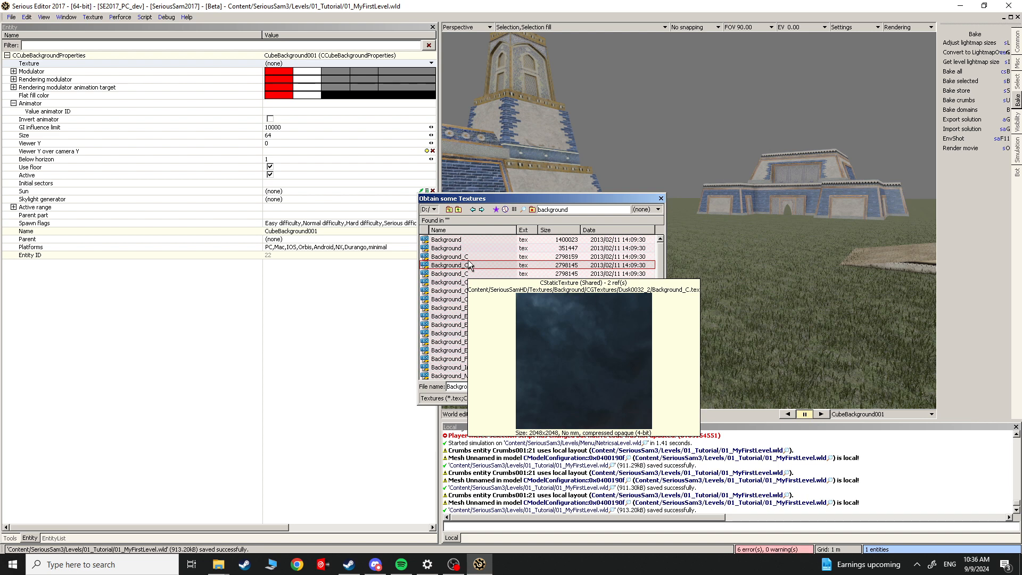
pyautogui.moveTo(471, 329)
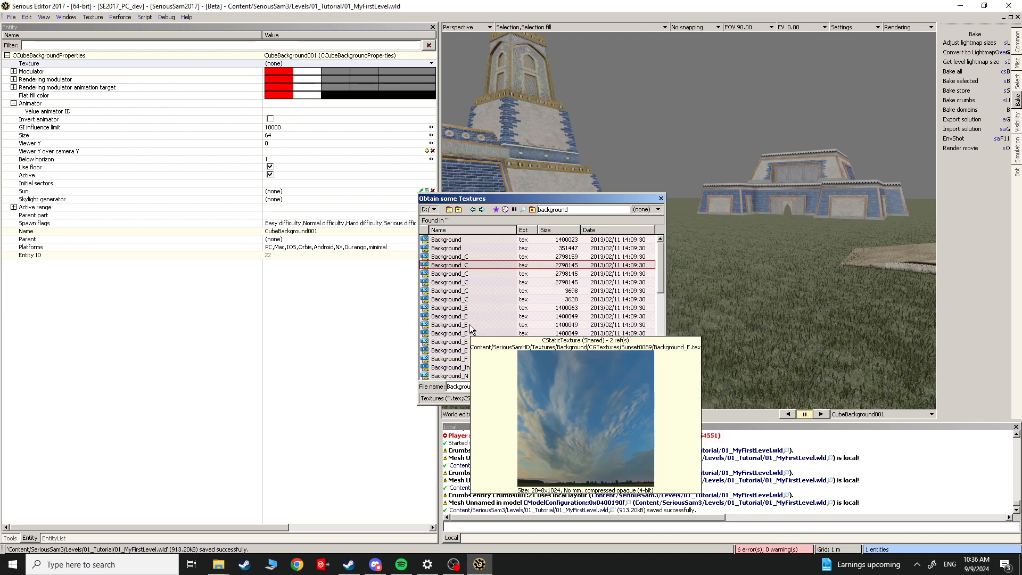
pyautogui.scroll(-6, 479, 298)
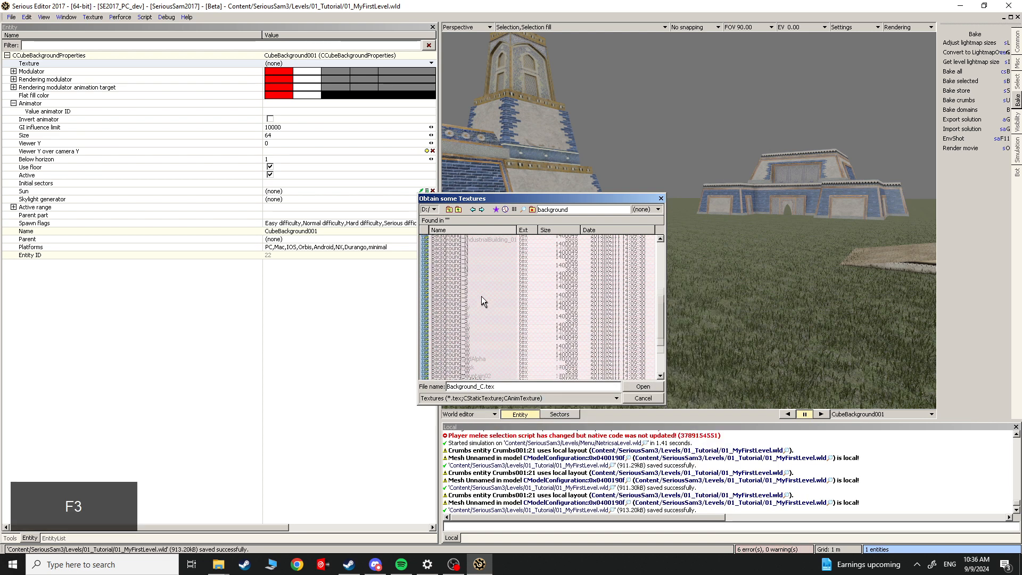
pyautogui.scroll(5, 520, 321)
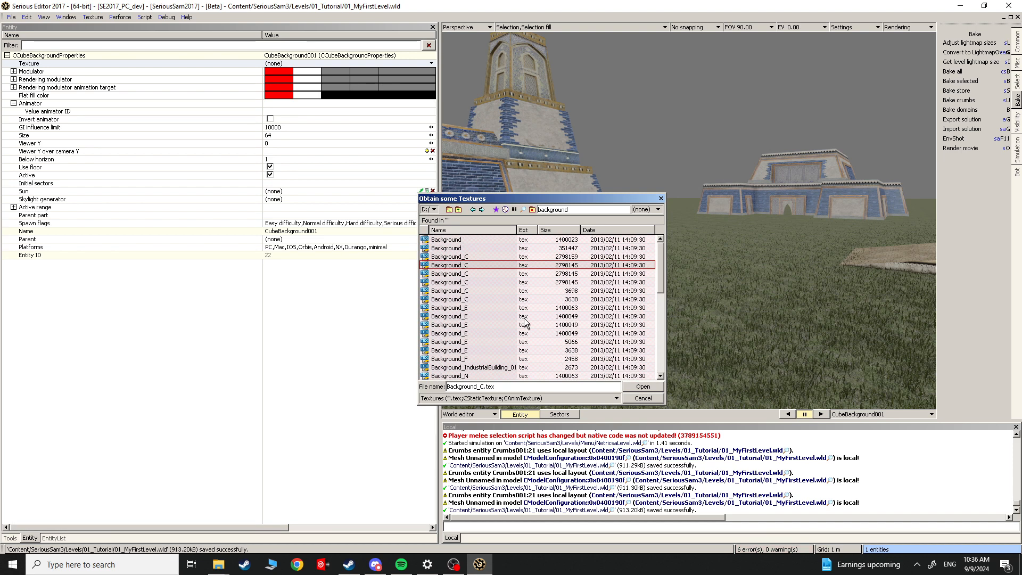
pyautogui.click(464, 283)
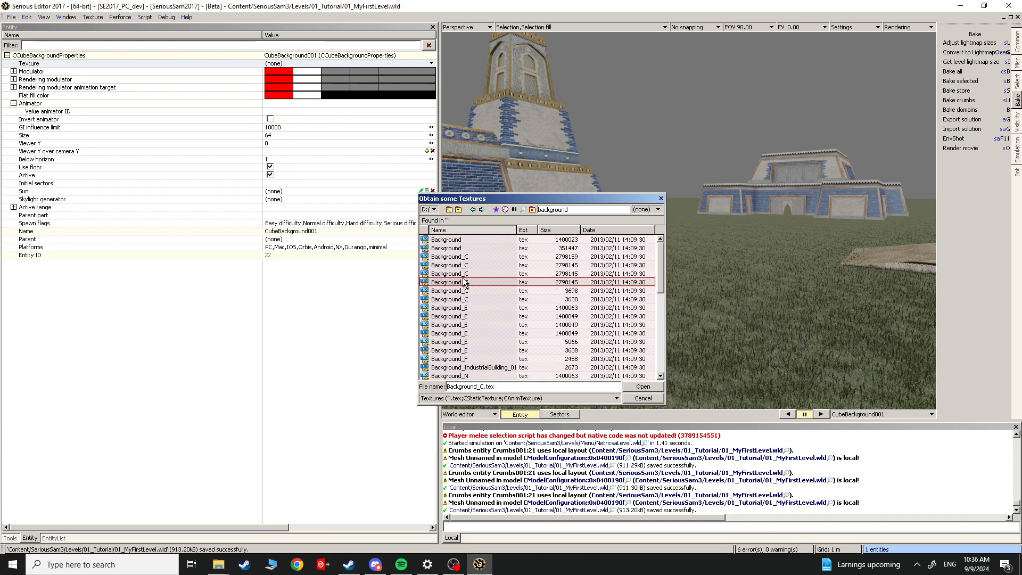
pyautogui.click(465, 274)
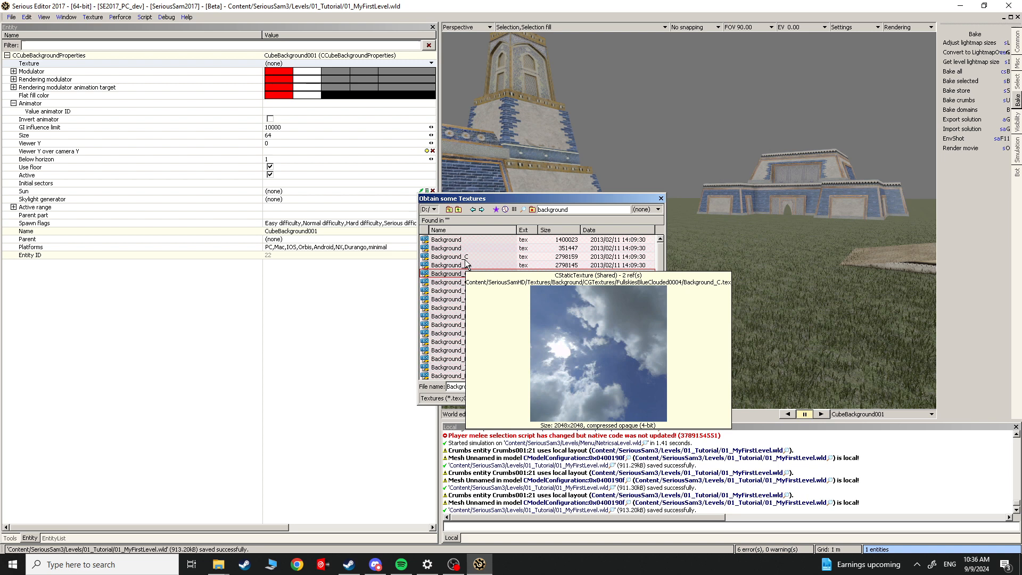
pyautogui.press('F3')
pyautogui.click(465, 283)
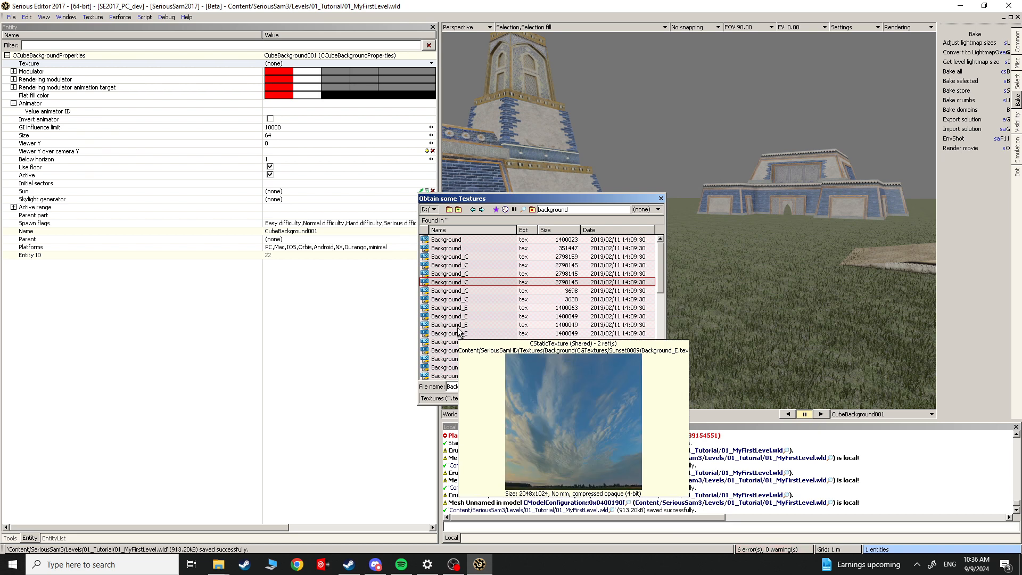
pyautogui.press('F3')
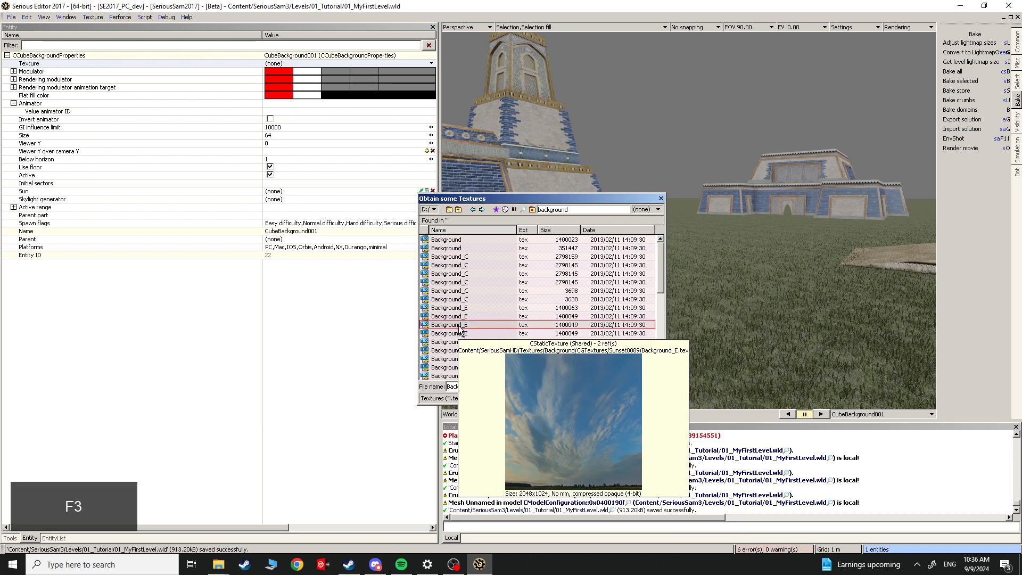
pyautogui.doubleClick(459, 325)
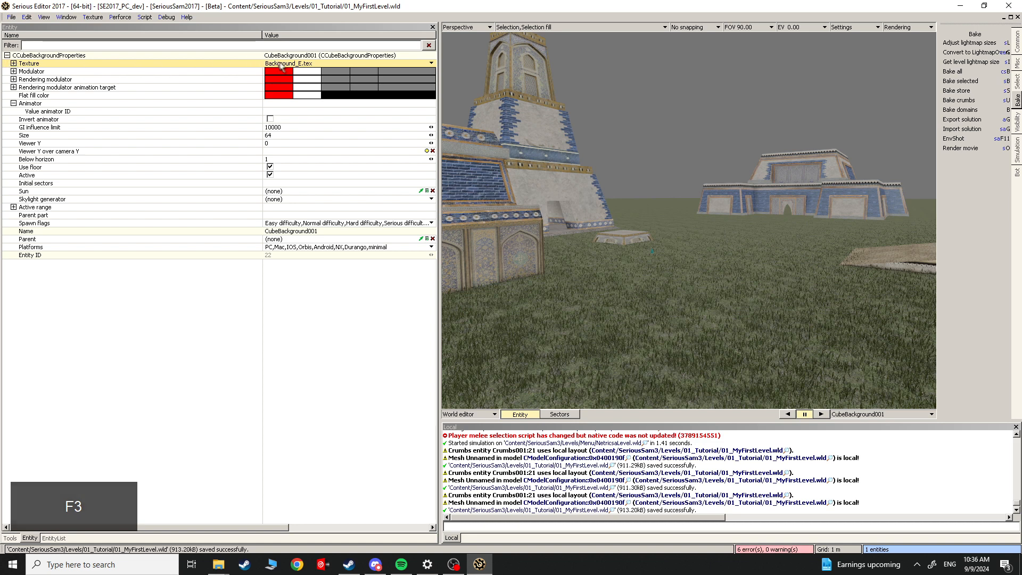
pyautogui.moveTo(288, 66)
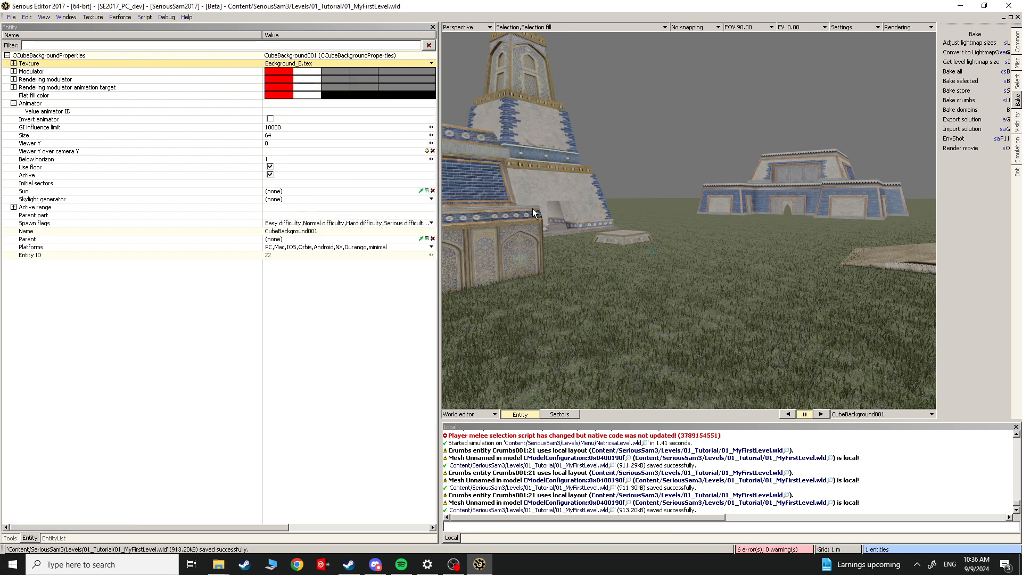
# Step: Preview the sky in the level with rendering preset 6, then return to preset 5
pyautogui.press('6')
pyautogui.press('Escape')
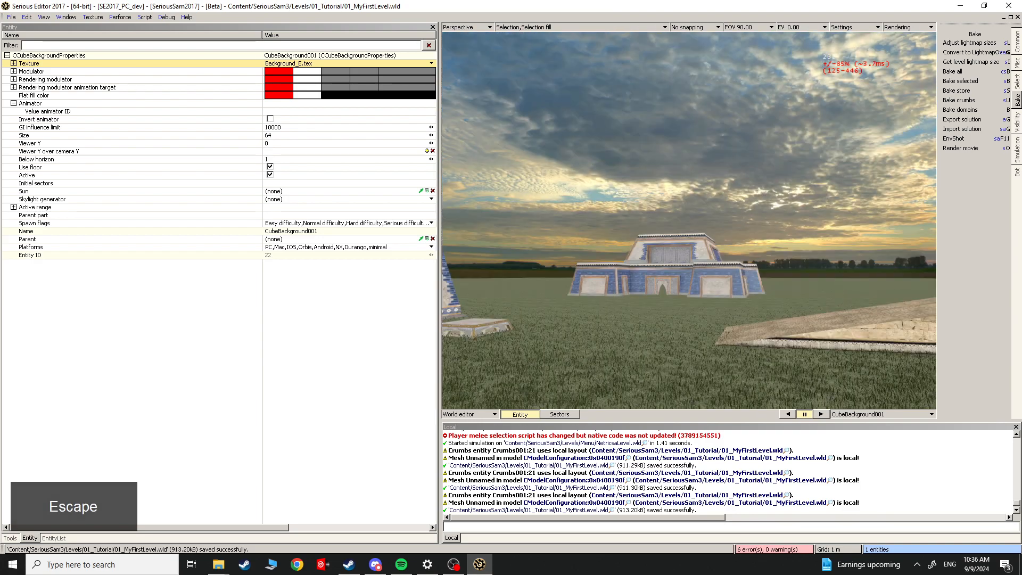
pyautogui.press('Escape')
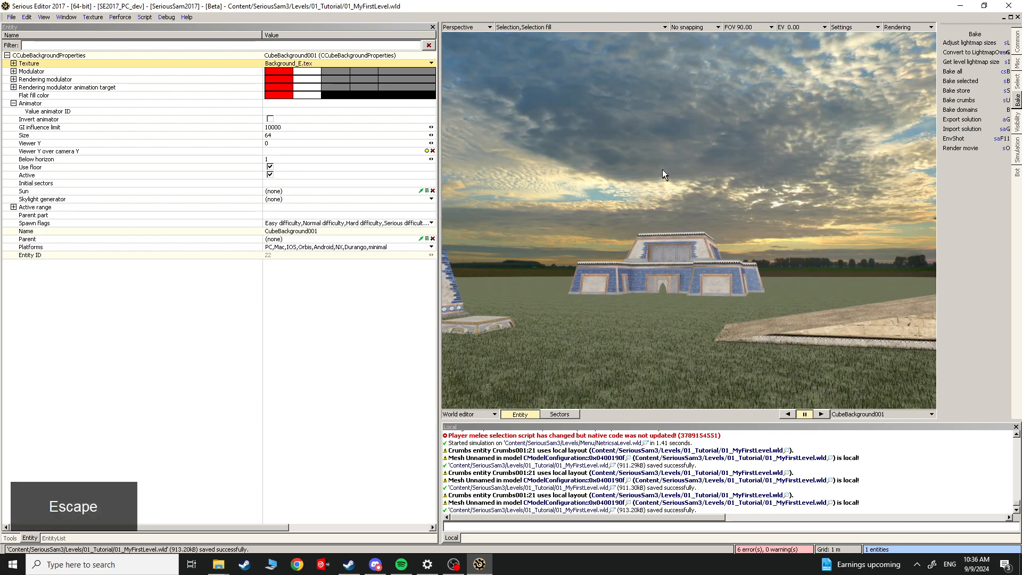
pyautogui.press('5')
pyautogui.press('Escape')
pyautogui.press('Escape')
# Step: Enable Background rendering in the perspective viewport and inspect the sky around the buildings
pyautogui.click(901, 27)
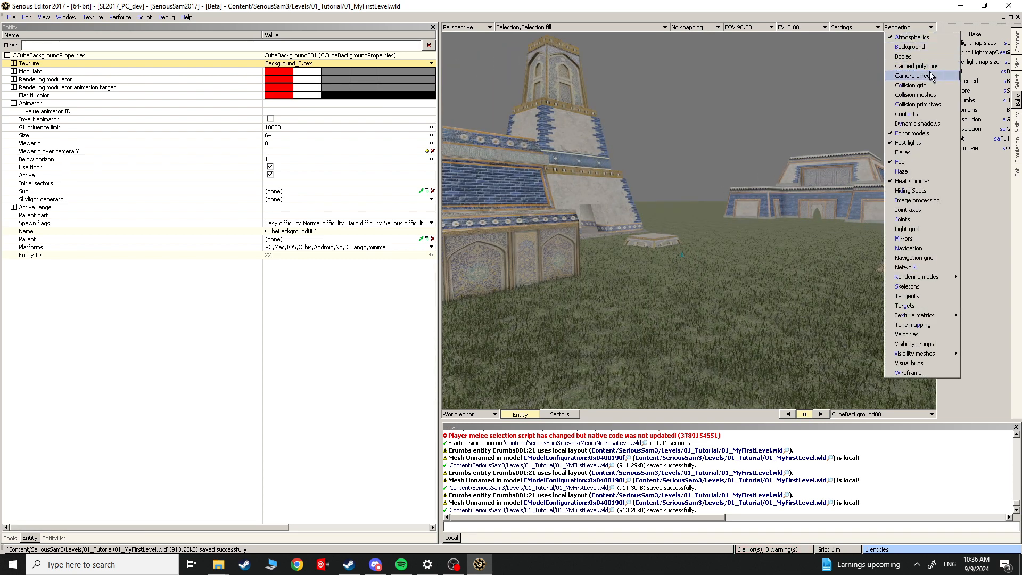
pyautogui.click(927, 48)
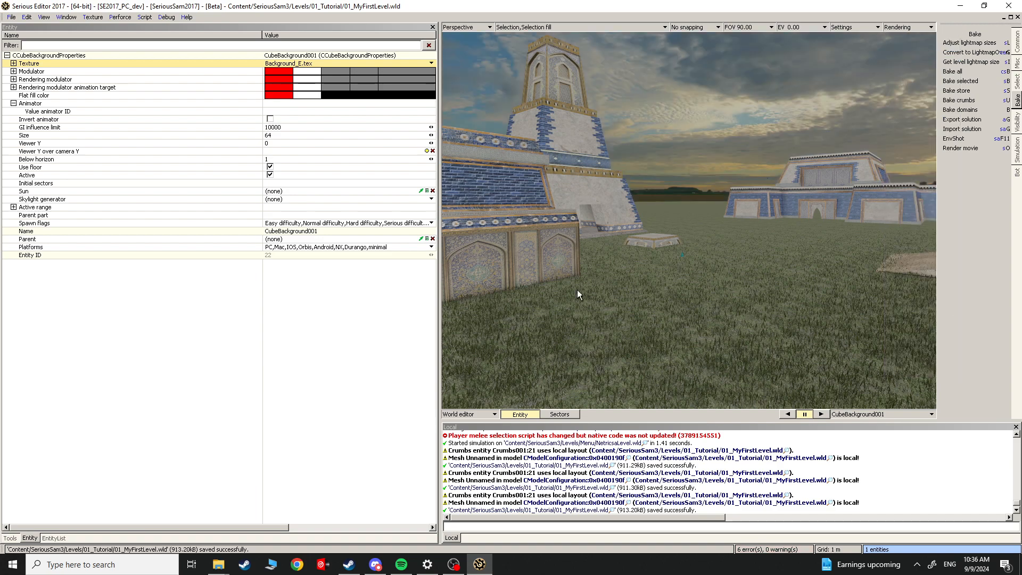
pyautogui.middleClick(578, 290)
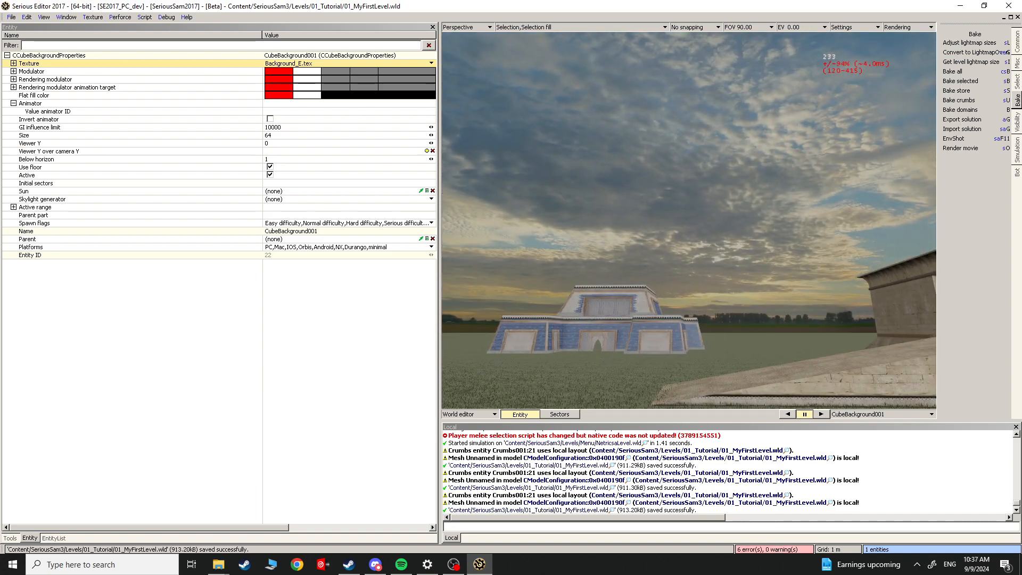
pyautogui.middleClick(578, 290)
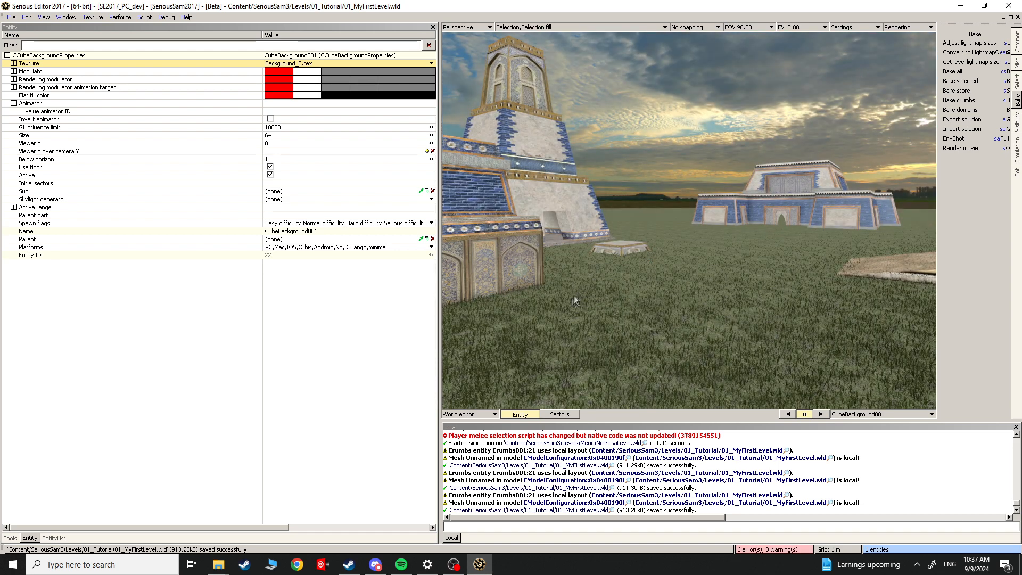
pyautogui.moveTo(218, 565)
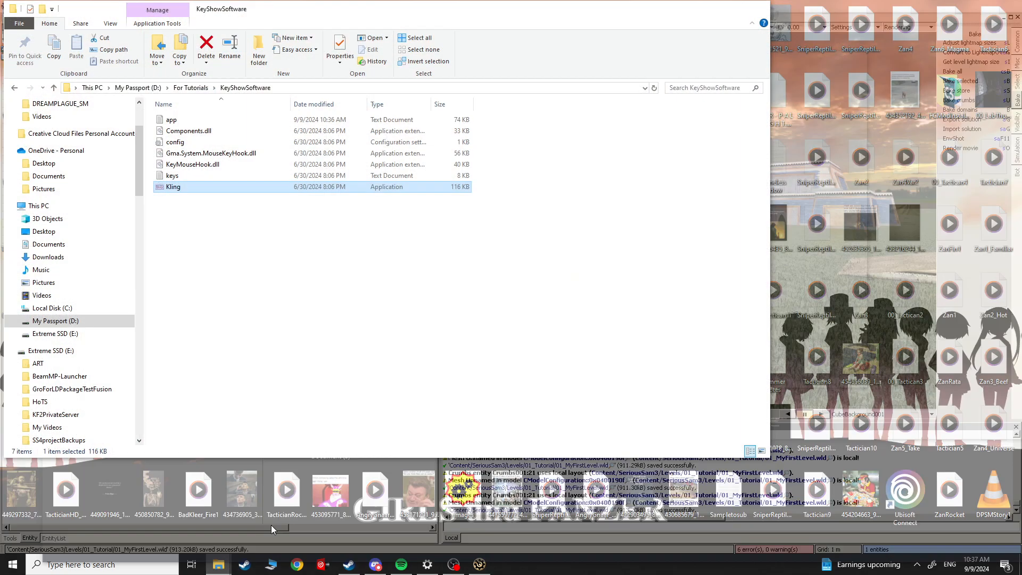
pyautogui.click(271, 525)
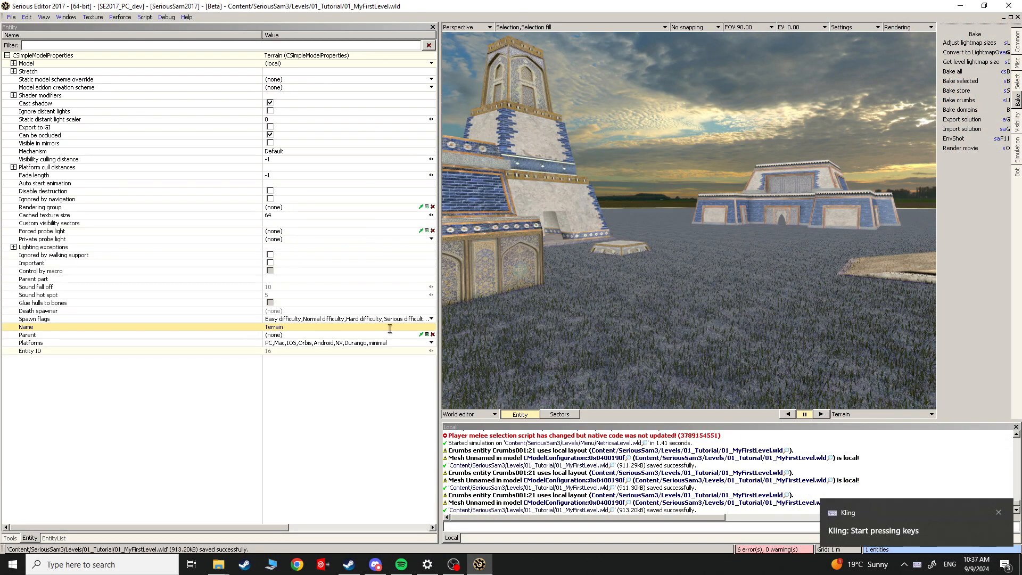
# Step: Place a Probe light from the Lights entities on the terrain in front of the buildings
pyautogui.click(54, 538)
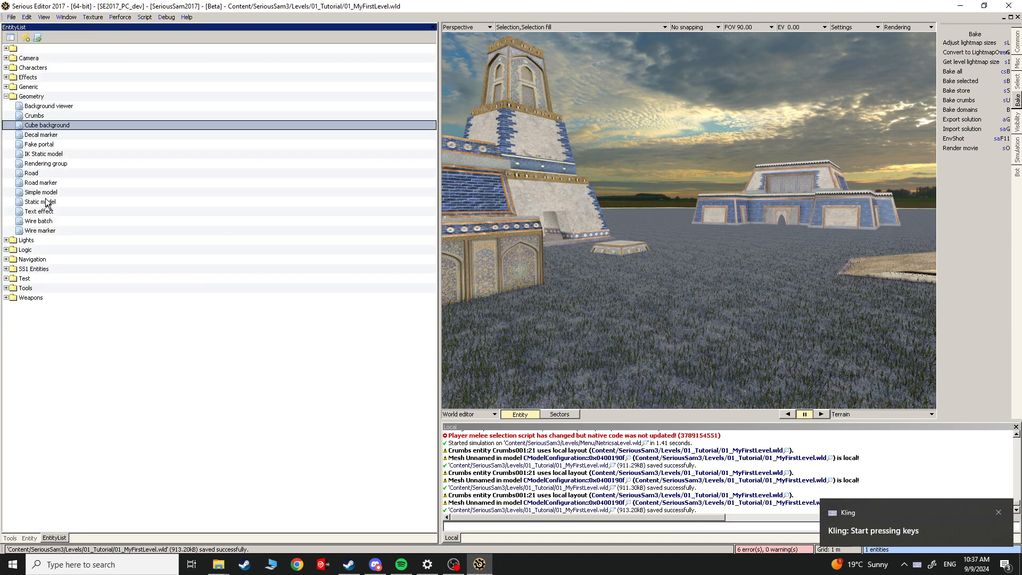
pyautogui.click(8, 96)
pyautogui.click(6, 106)
pyautogui.moveTo(52, 147); pyautogui.dragTo(474, 155)
pyautogui.moveTo(712, 274); pyautogui.dragTo(713, 275)
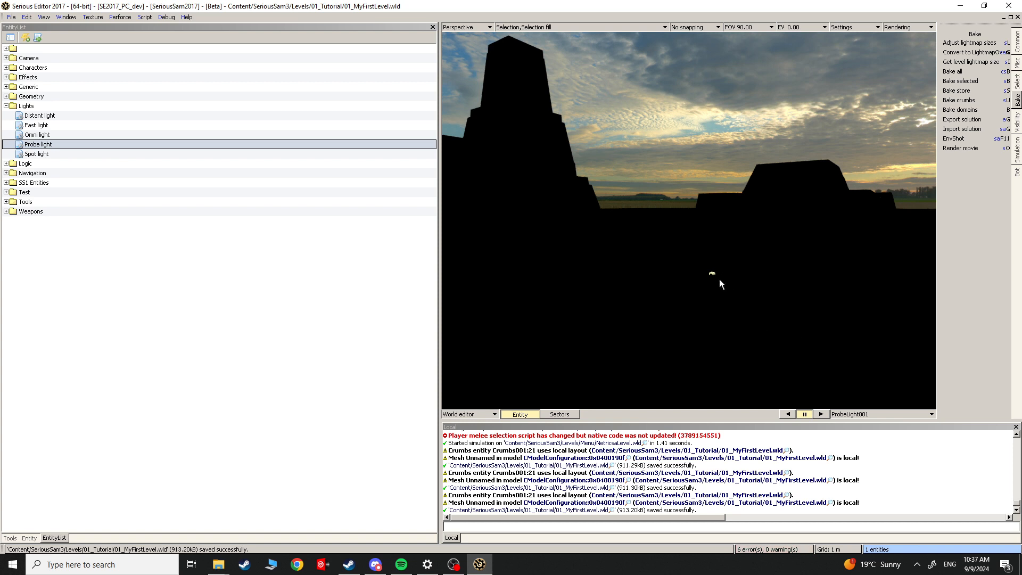
pyautogui.press('Escape')
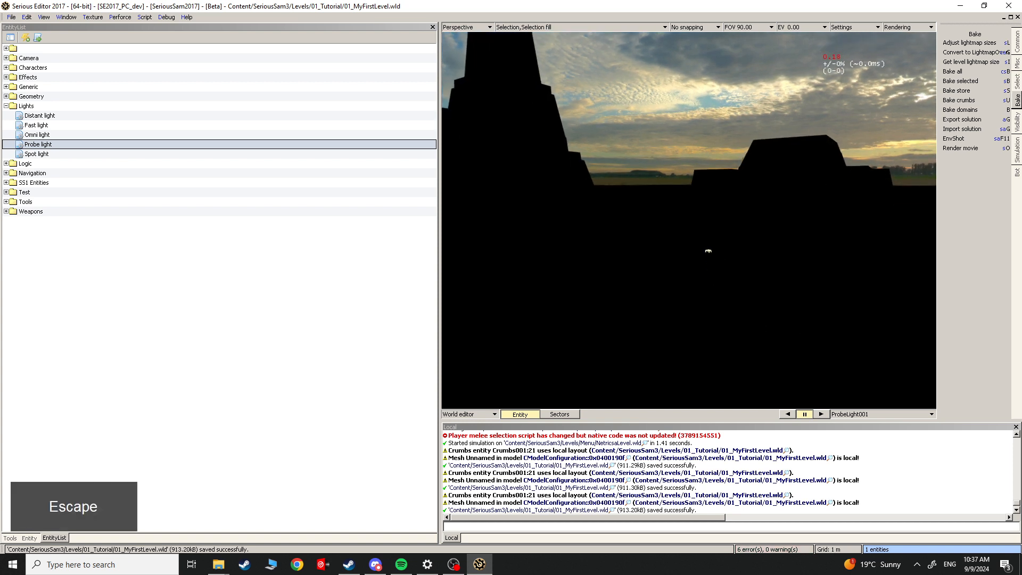
# Step: Raise the probe light so it floats above the terrain in front of the buildings
pyautogui.scroll(5, 689, 233)
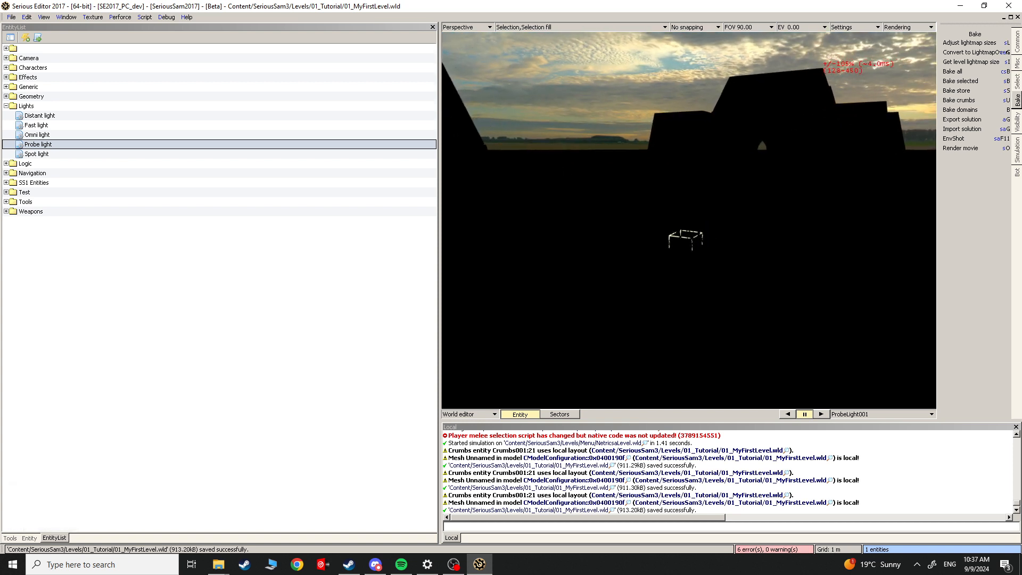
pyautogui.scroll(-5, 689, 233)
pyautogui.scroll(-3, 689, 233)
pyautogui.scroll(5, 689, 233)
pyautogui.scroll(-10, 689, 233)
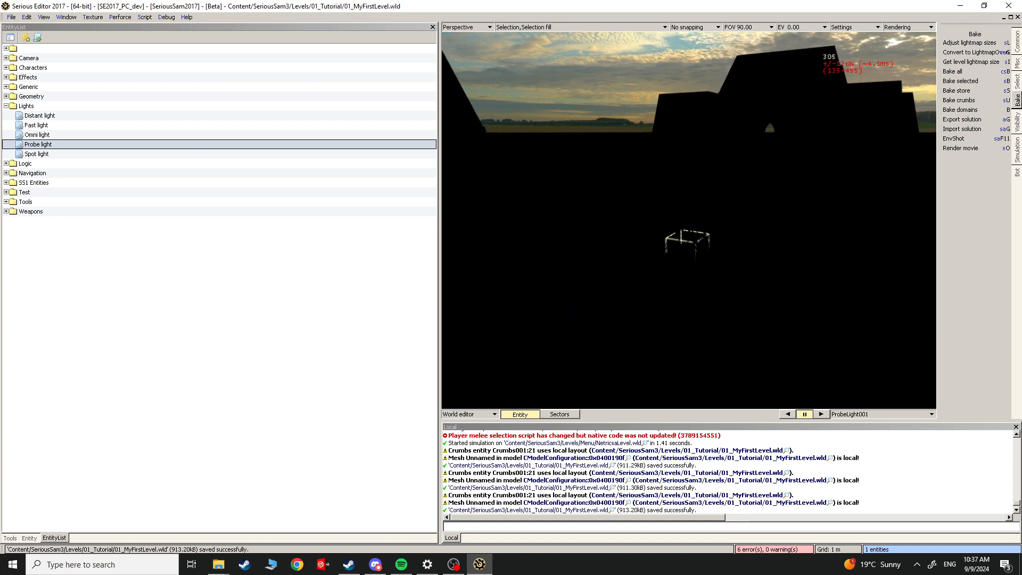
pyautogui.press('Escape')
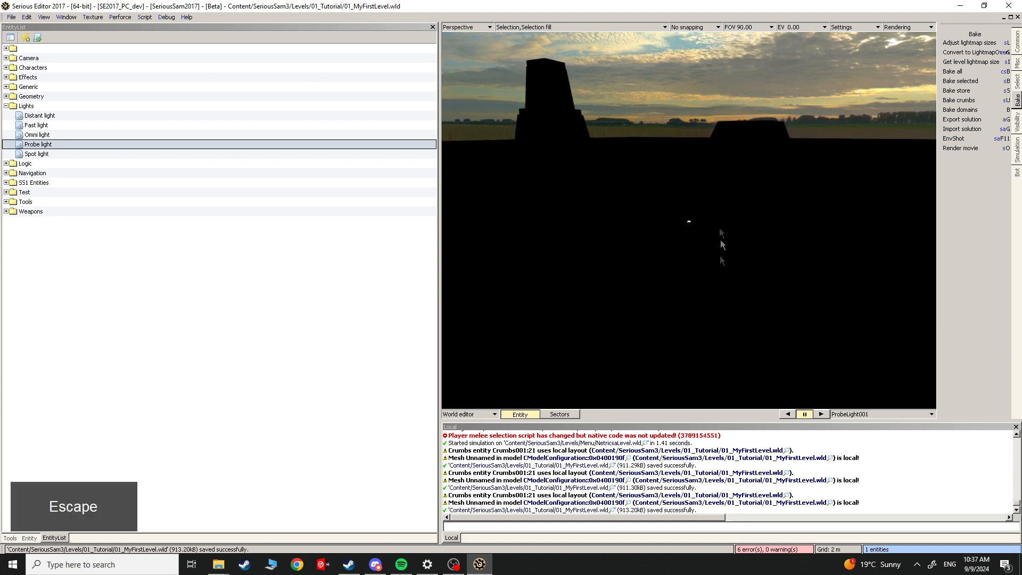
pyautogui.moveTo(723, 302); pyautogui.dragTo(721, 288)
pyautogui.press('ctrl')
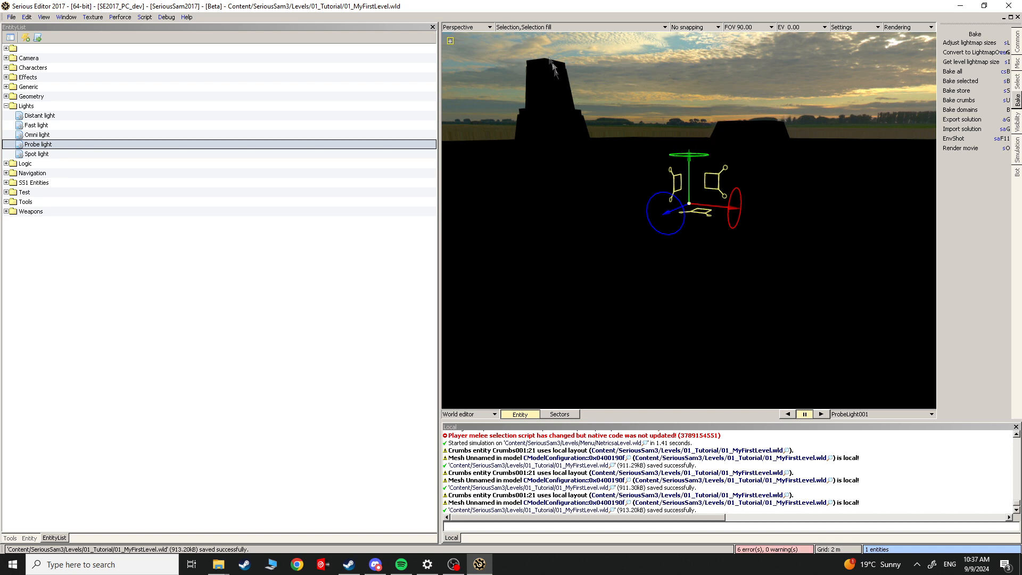
# Step: Show selection ranges in the viewport and set the probe light's size to 1000 in x, y and z
pyautogui.click(523, 28)
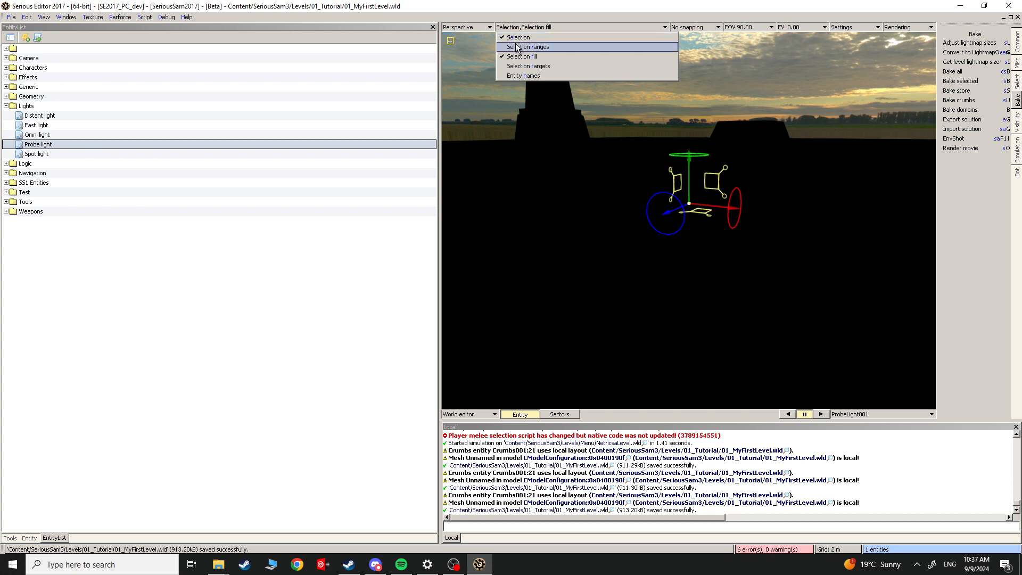
pyautogui.click(518, 47)
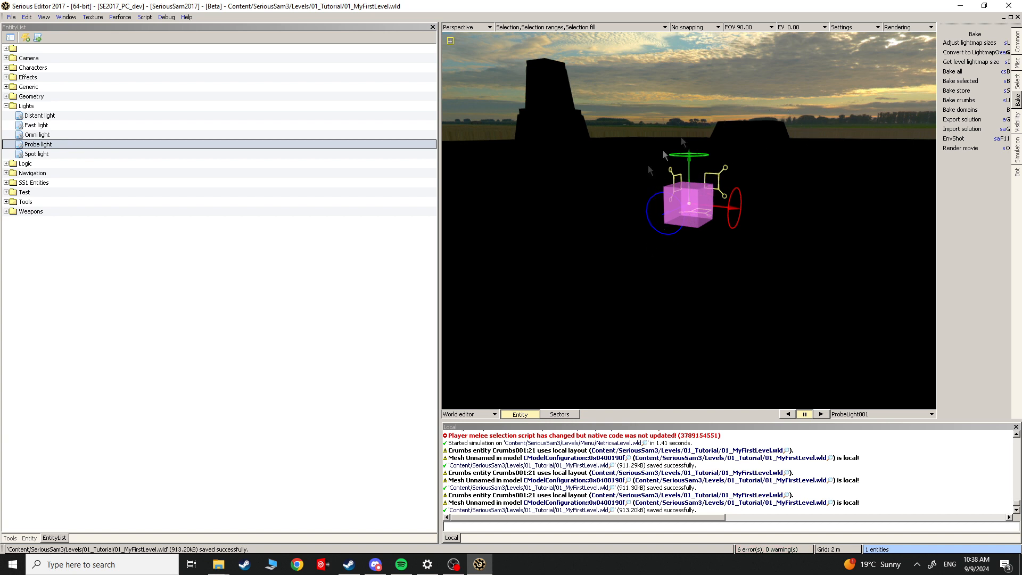
pyautogui.click(29, 539)
pyautogui.click(13, 71)
pyautogui.click(28, 80)
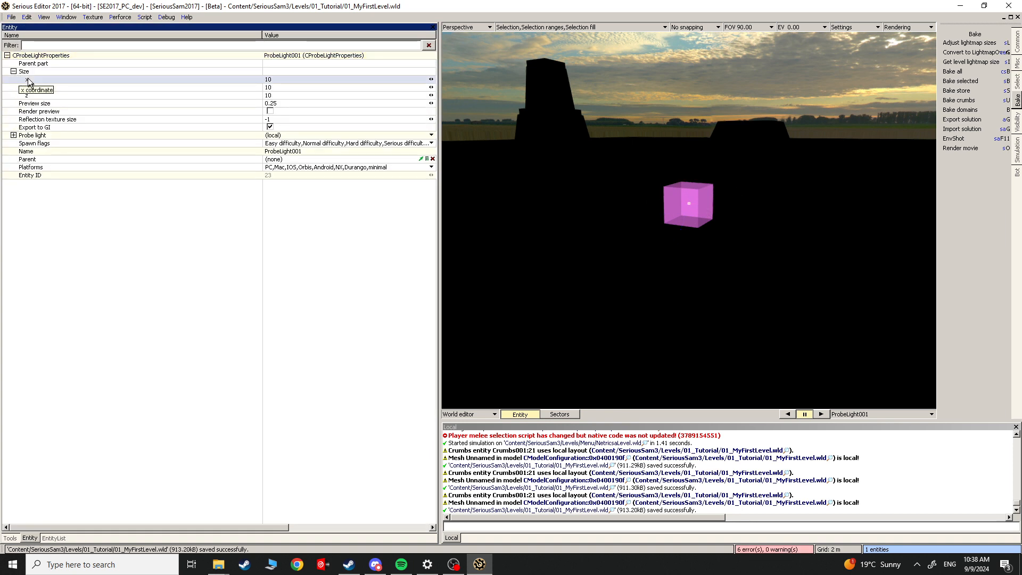
pyautogui.click(277, 79)
pyautogui.write('00')
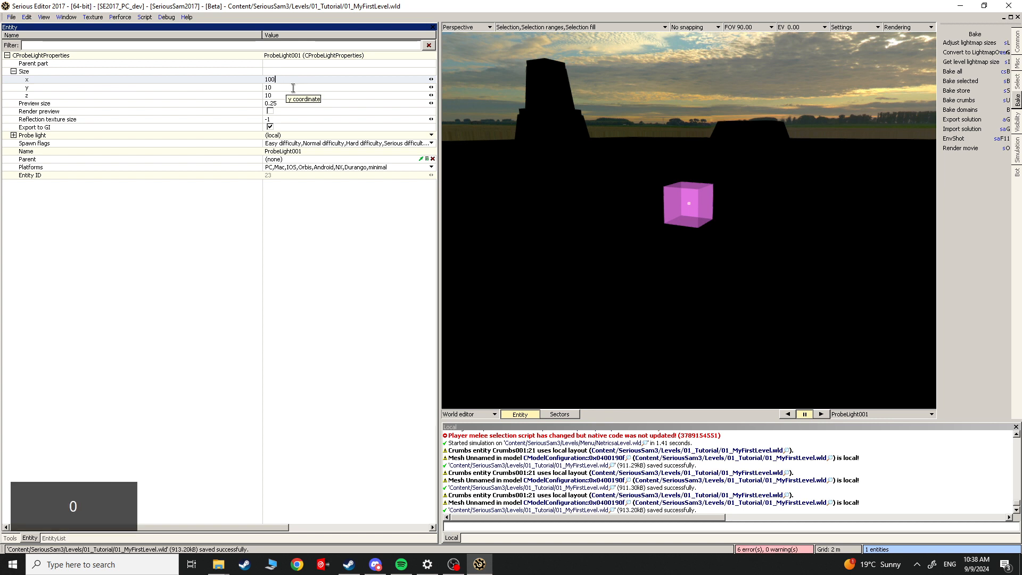
pyautogui.click(293, 89)
pyautogui.write('00')
pyautogui.click(294, 94)
pyautogui.write('00')
pyautogui.click(294, 89)
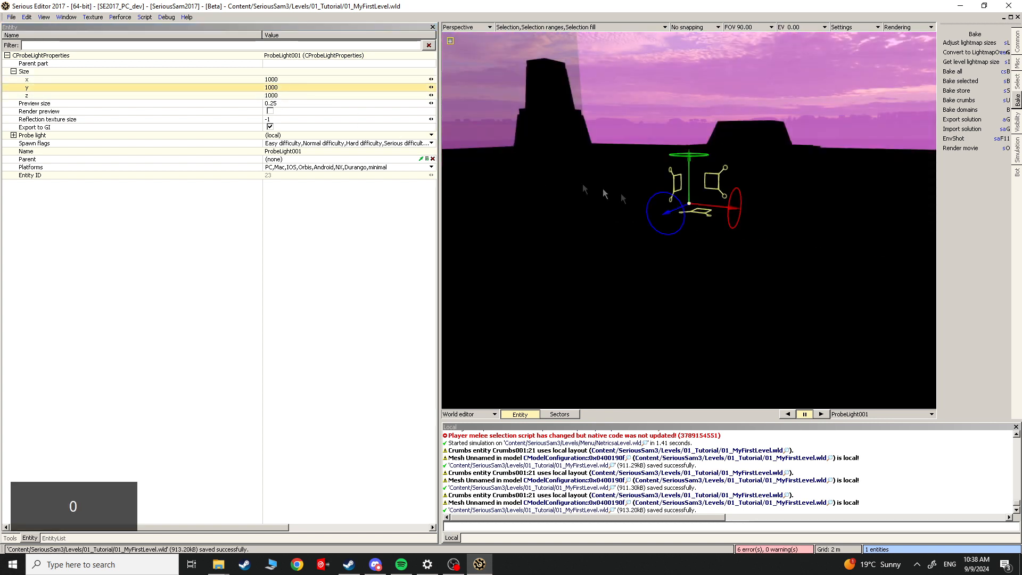
# Step: Examine how far the probe light's range extends over the terrain and buildings
pyautogui.press('Escape')
pyautogui.scroll(-12, 723, 183)
pyautogui.scroll(6, 723, 182)
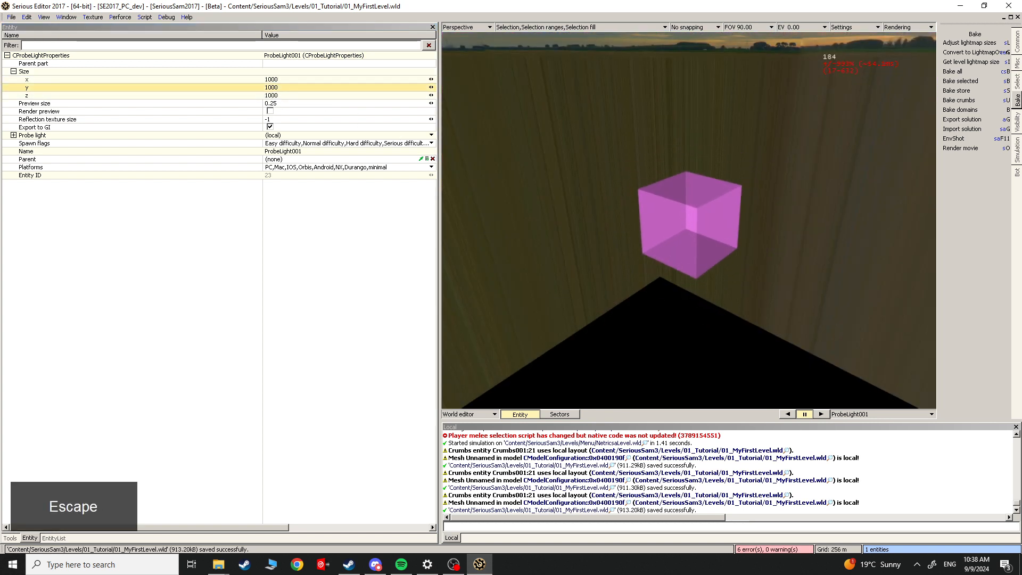
pyautogui.scroll(10, 689, 221)
pyautogui.moveTo(619, 242); pyautogui.dragTo(863, 351, button='middle')
pyautogui.scroll(-5, 689, 220)
pyautogui.moveTo(708, 234)
pyautogui.mouseDown(button='middle')
pyautogui.moveTo(753, 215)
pyautogui.moveTo(669, 198)
pyautogui.moveTo(668, 216)
pyautogui.moveTo(641, 221)
pyautogui.moveTo(657, 207)
pyautogui.moveTo(682, 216)
pyautogui.mouseUp(button='middle')
pyautogui.scroll(-4, 689, 221)
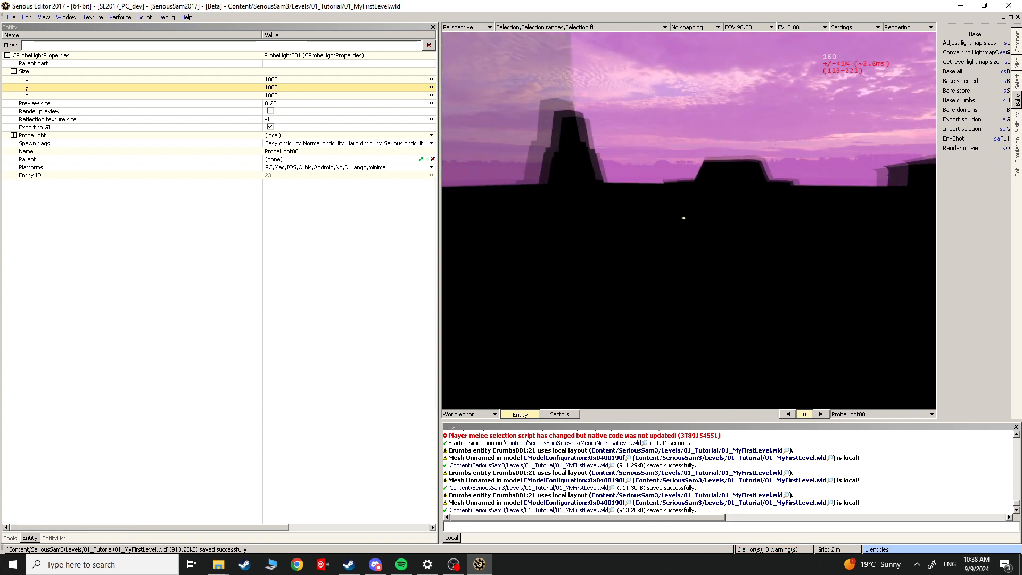
pyautogui.scroll(3, 685, 218)
pyautogui.press('Escape')
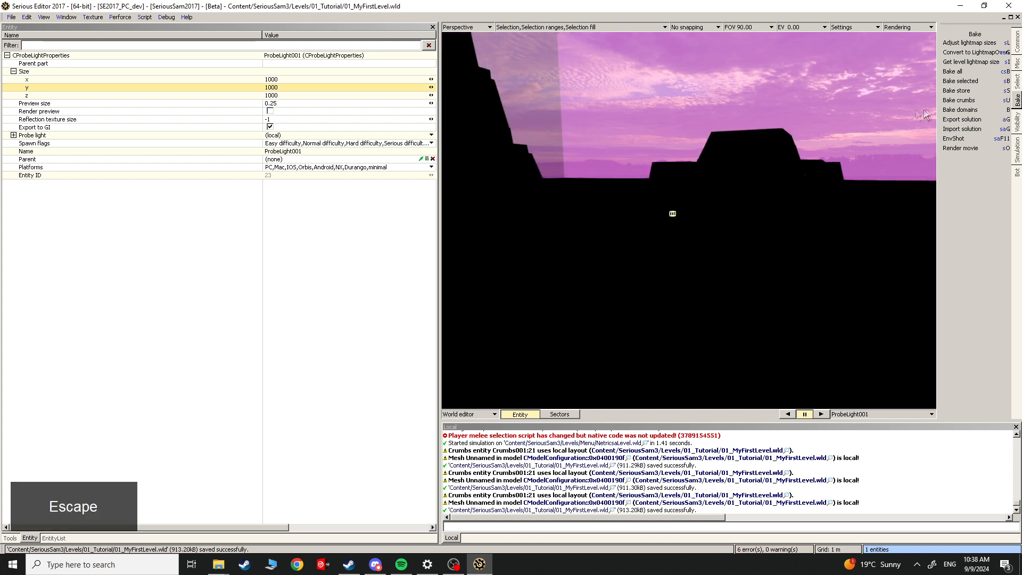
# Step: Bake only the selected probe light and inspect the resulting lighting on the buildings
pyautogui.click(981, 83)
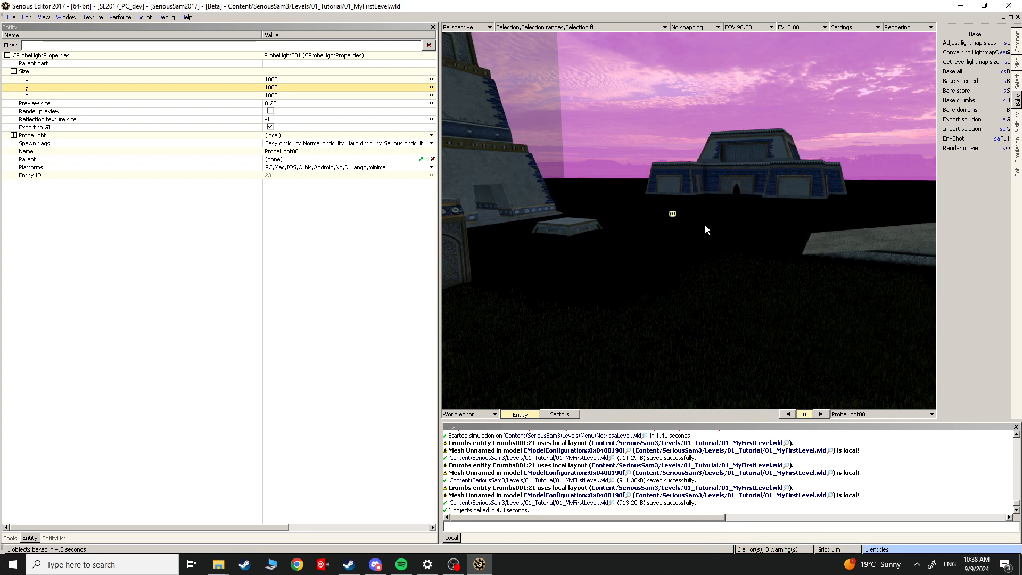
pyautogui.press('Escape')
pyautogui.moveTo(689, 220)
pyautogui.mouseDown(button='right')
pyautogui.moveTo(623, 176)
pyautogui.moveTo(538, 155)
pyautogui.moveTo(671, 186)
pyautogui.moveTo(818, 187)
pyautogui.moveTo(708, 181)
pyautogui.moveTo(554, 193)
pyautogui.moveTo(629, 205)
pyautogui.moveTo(932, 189)
pyautogui.moveTo(918, 319)
pyautogui.moveTo(929, 283)
pyautogui.moveTo(927, 290)
pyautogui.moveTo(852, 235)
pyautogui.moveTo(704, 225)
pyautogui.mouseUp(button='right')
pyautogui.press('w')
pyautogui.press('w')
pyautogui.press('w')
pyautogui.press('w')
pyautogui.press('w')
pyautogui.press('w')
pyautogui.press('s')
pyautogui.press('Escape')
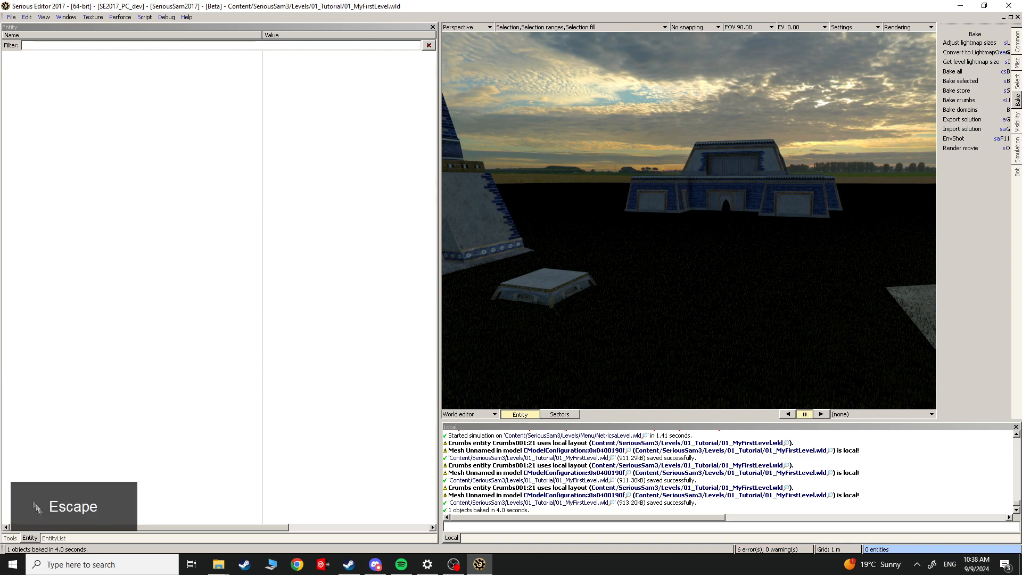
# Step: Place a Distant light from the Lights entities on the terrain in front of the buildings
pyautogui.click(53, 539)
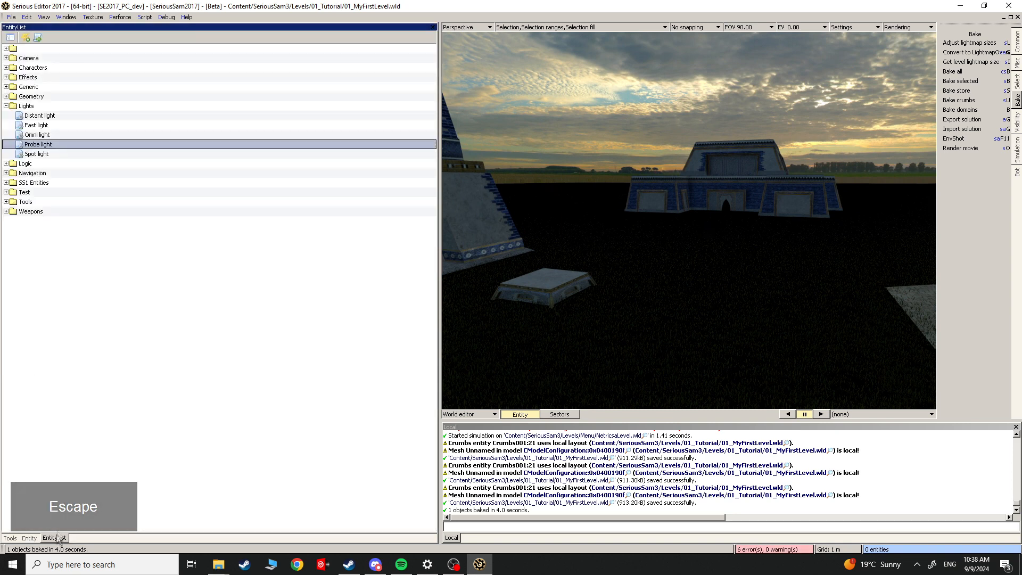
pyautogui.click(41, 117)
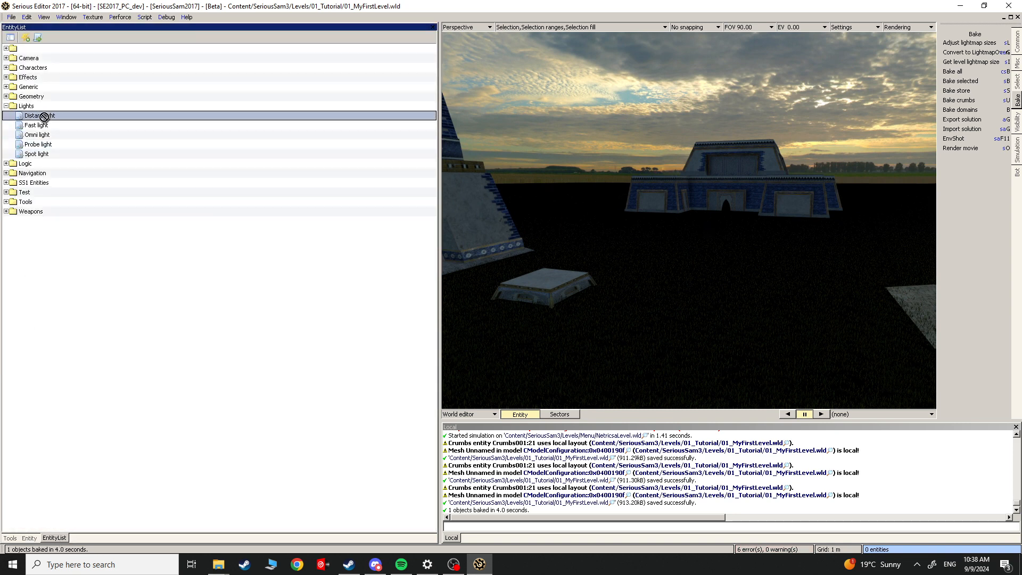
pyautogui.moveTo(312, 159); pyautogui.dragTo(704, 312)
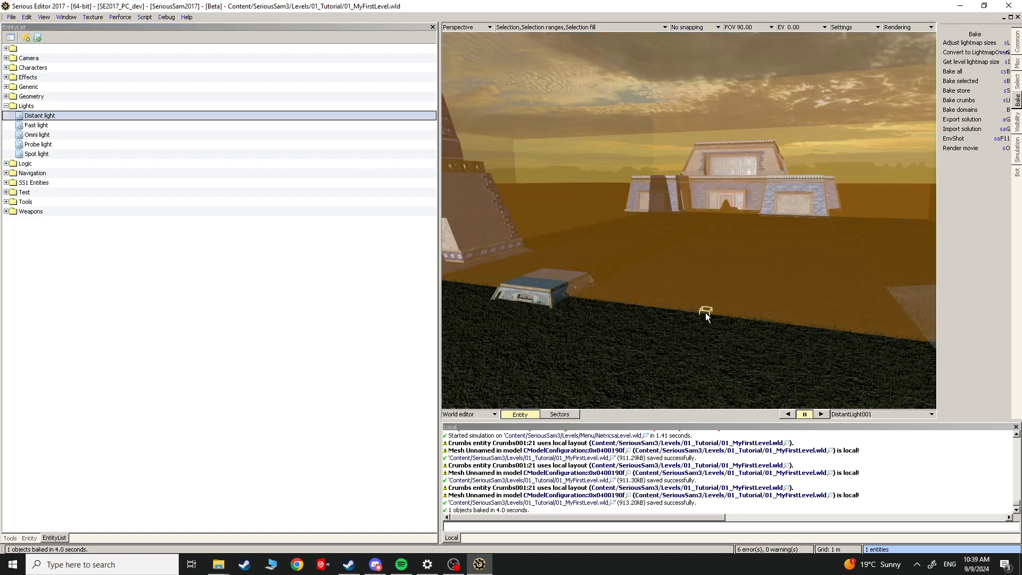
pyautogui.press('Escape')
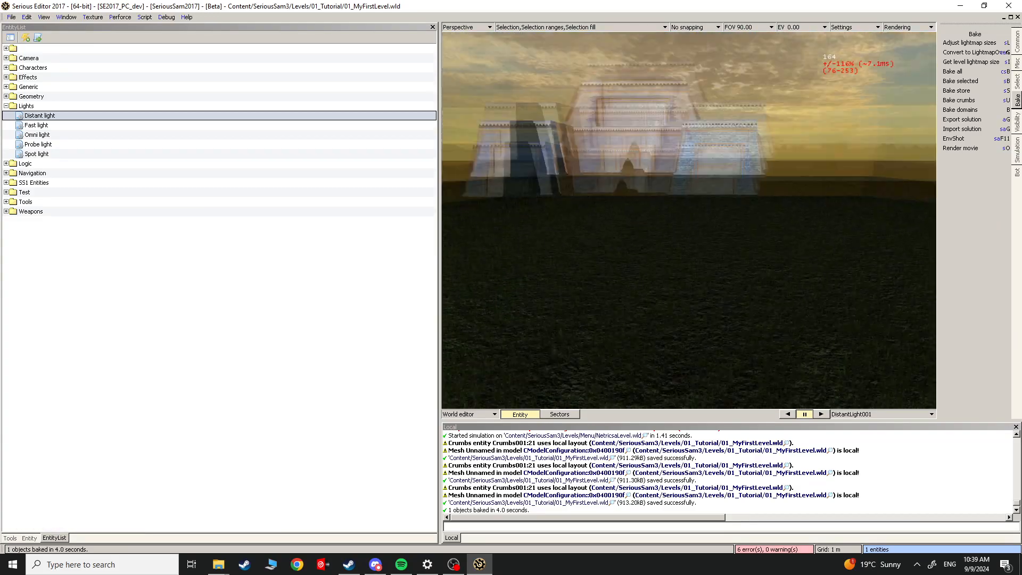
# Step: Examine the distant light's range and its effect on the buildings from close up and from far above the level
pyautogui.press('s')
pyautogui.press('w')
pyautogui.press('w')
pyautogui.press('s')
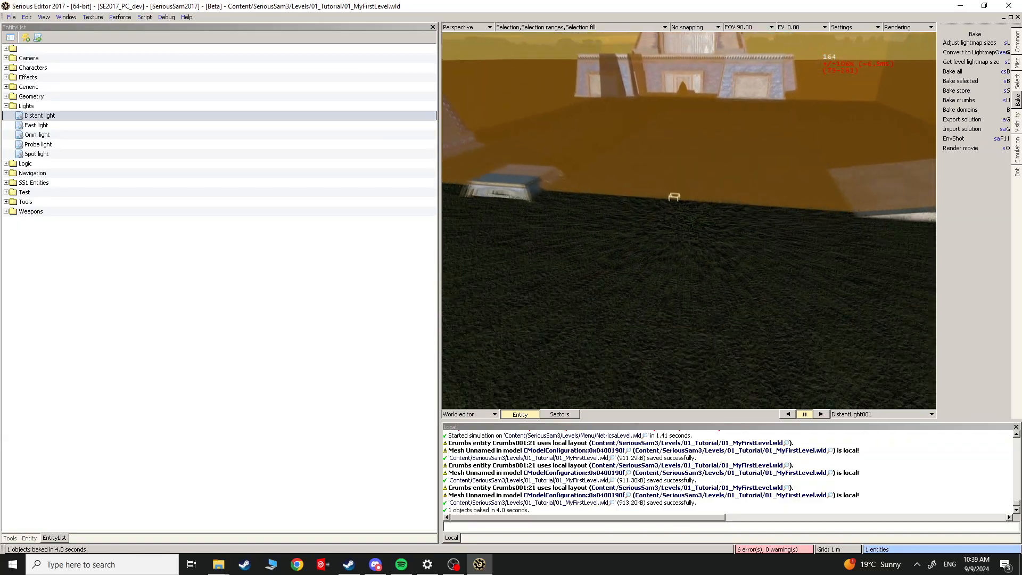
pyautogui.press('w')
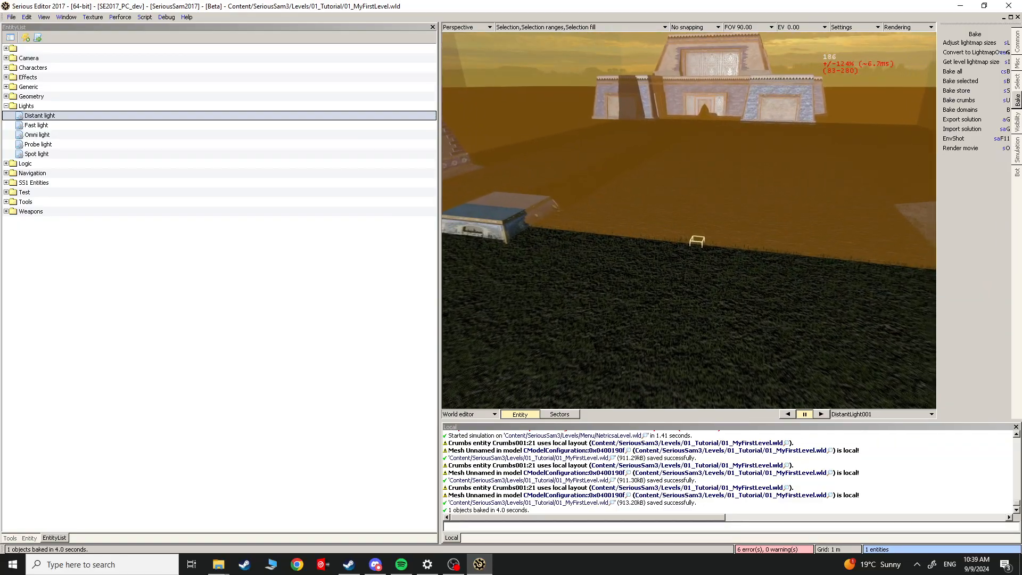
pyautogui.press('w')
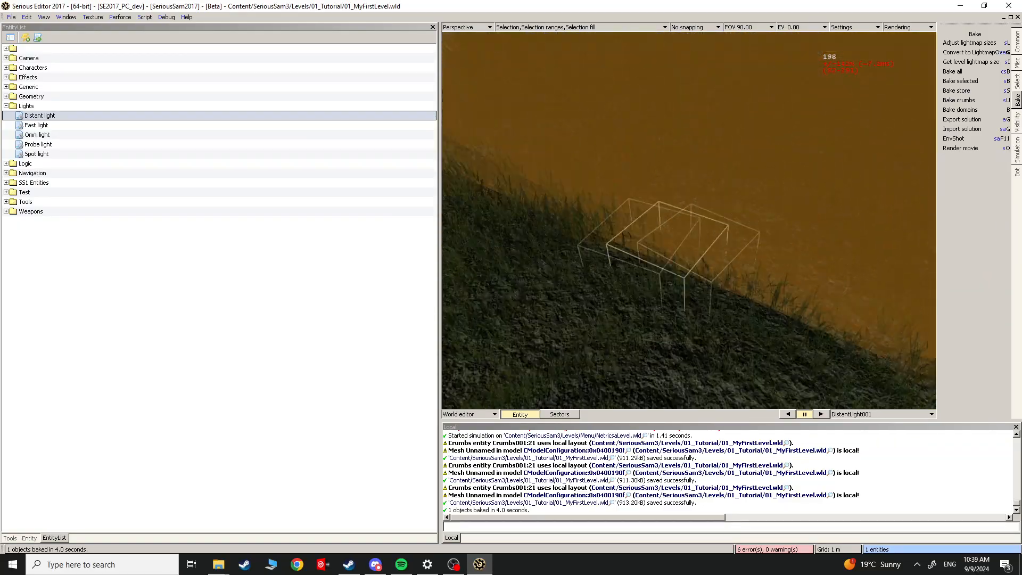
pyautogui.press('w')
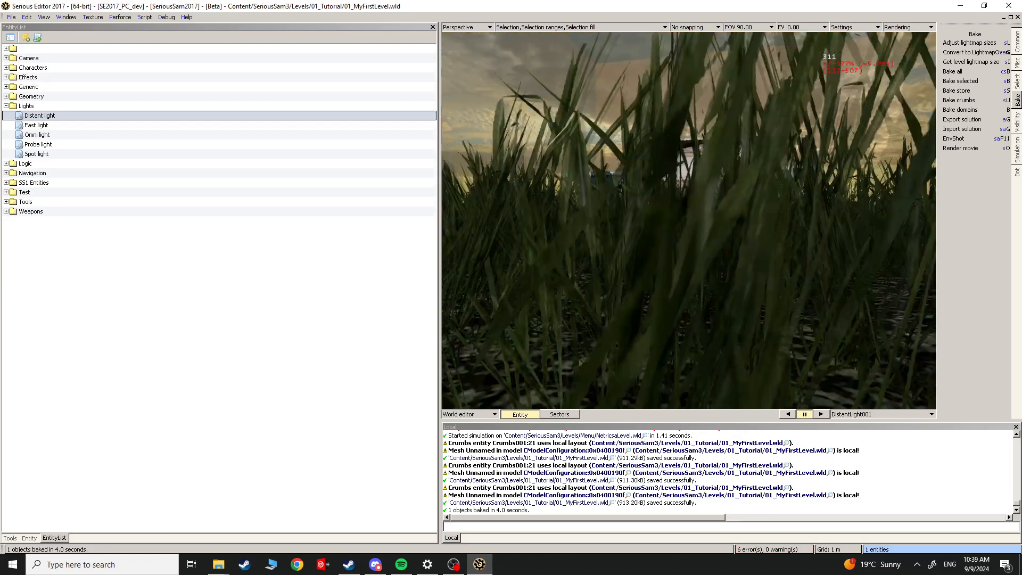
pyautogui.press('s')
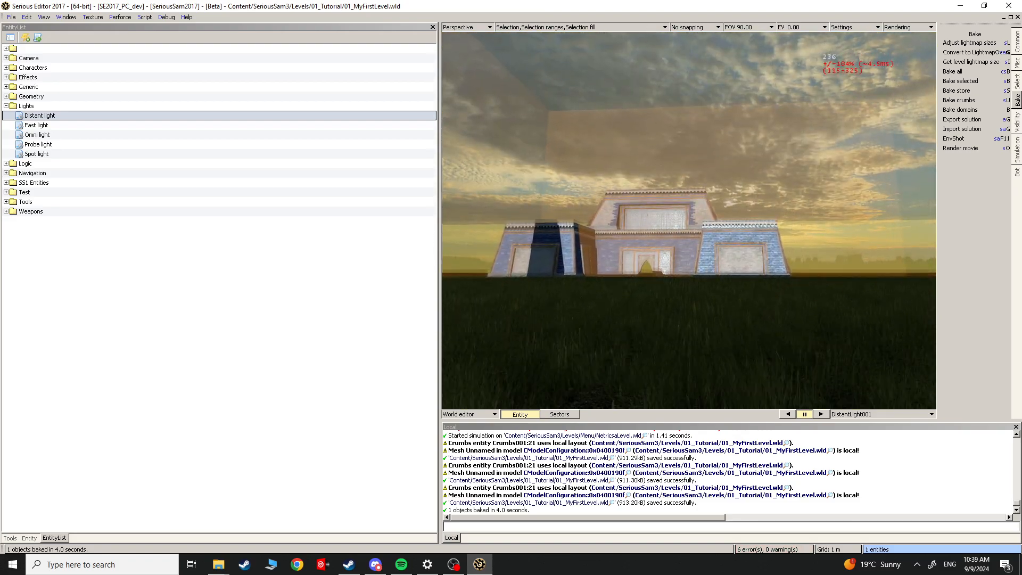
pyautogui.press('s')
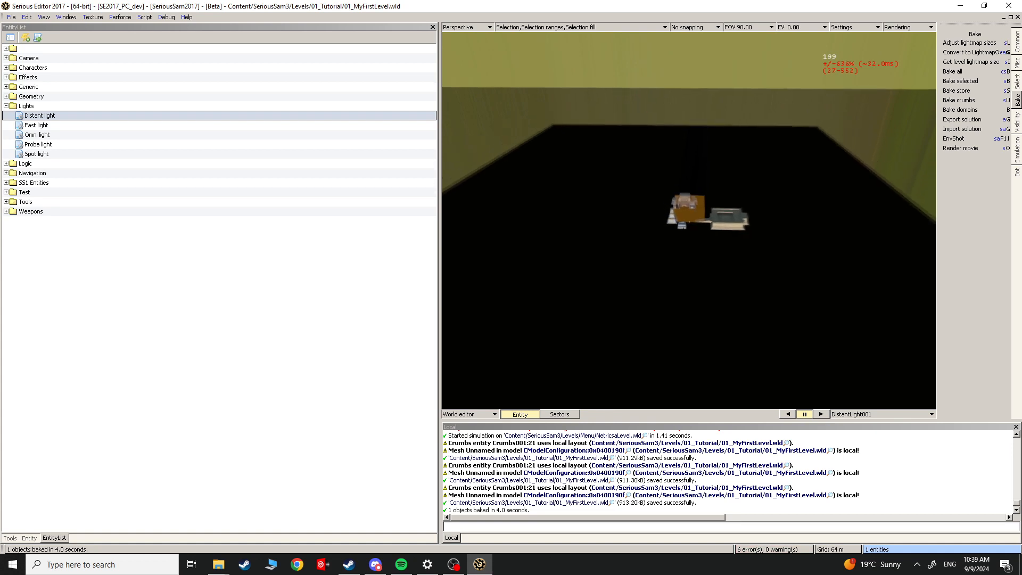
pyautogui.press('s')
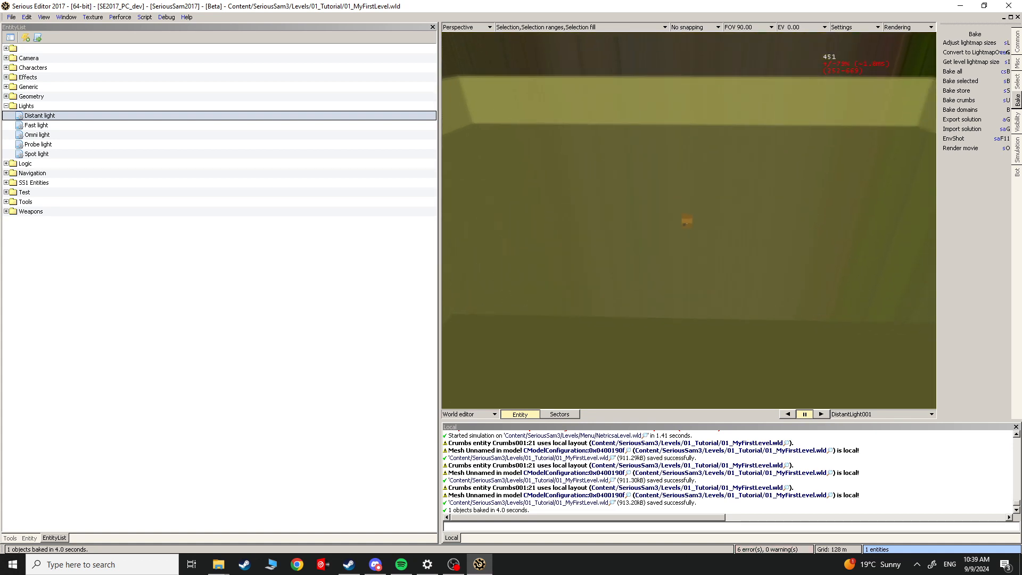
pyautogui.press('w')
pyautogui.press('Escape')
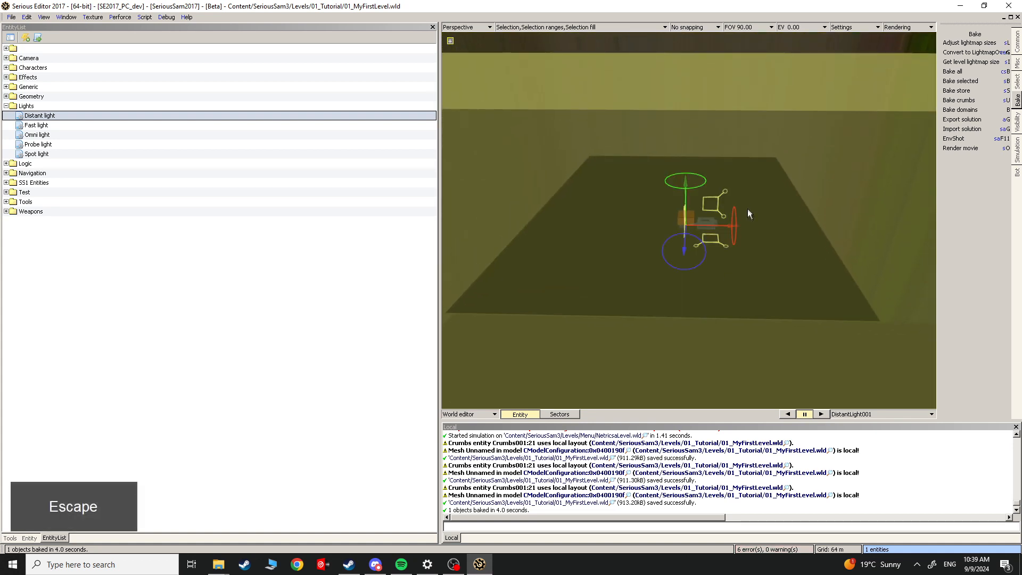
# Step: Move the distant light high above the terrain and sideways away from the buildings
pyautogui.moveTo(686, 205); pyautogui.dragTo(729, 102)
pyautogui.moveTo(747, 237); pyautogui.dragTo(832, 230)
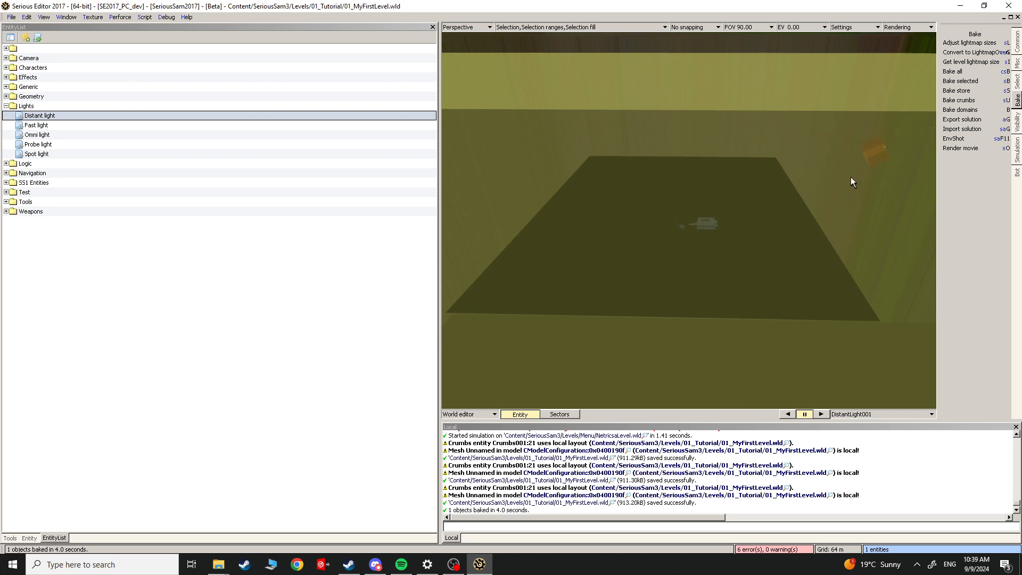
pyautogui.moveTo(849, 177); pyautogui.dragTo(849, 177)
pyautogui.press('ctrl')
# Step: Compare the lit buildings in rendering presets 9 and 6, leaving preset 6 active
pyautogui.press('Escape')
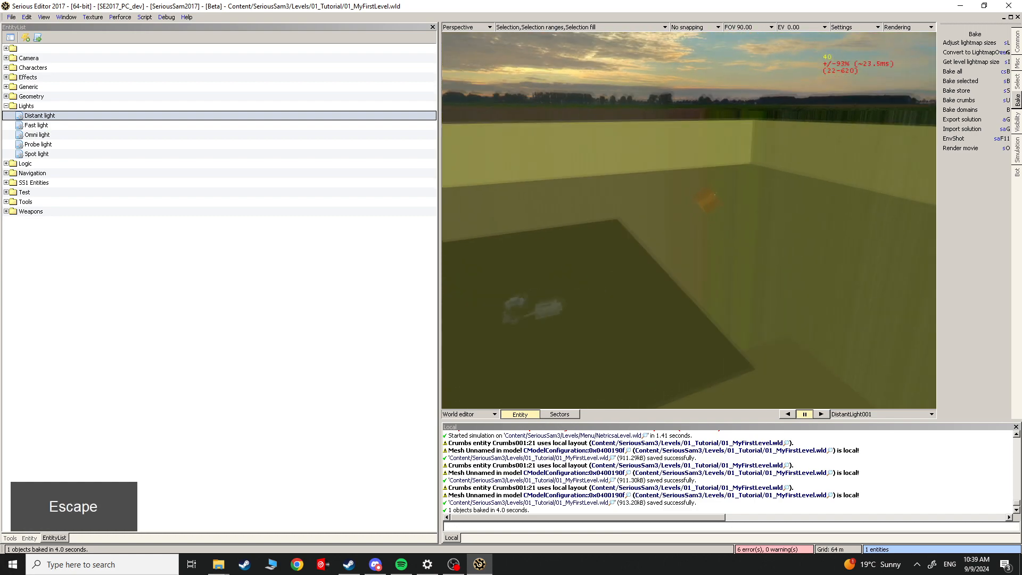
pyautogui.moveTo(689, 221); pyautogui.dragTo(671, 277, button='middle')
pyautogui.moveTo(874, 225); pyautogui.dragTo(836, 224, button='middle')
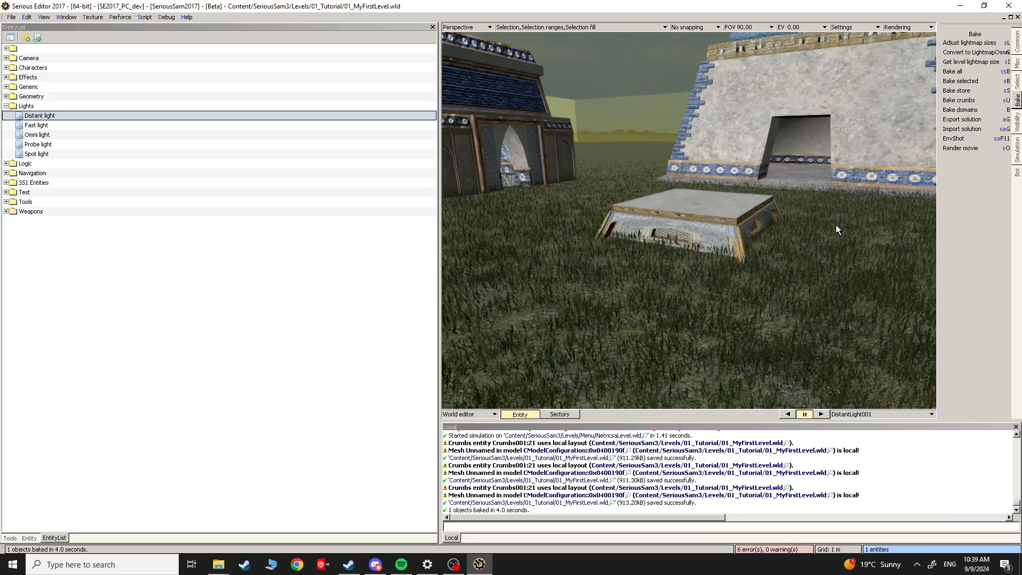
pyautogui.press('Escape')
pyautogui.press('6')
pyautogui.press('9')
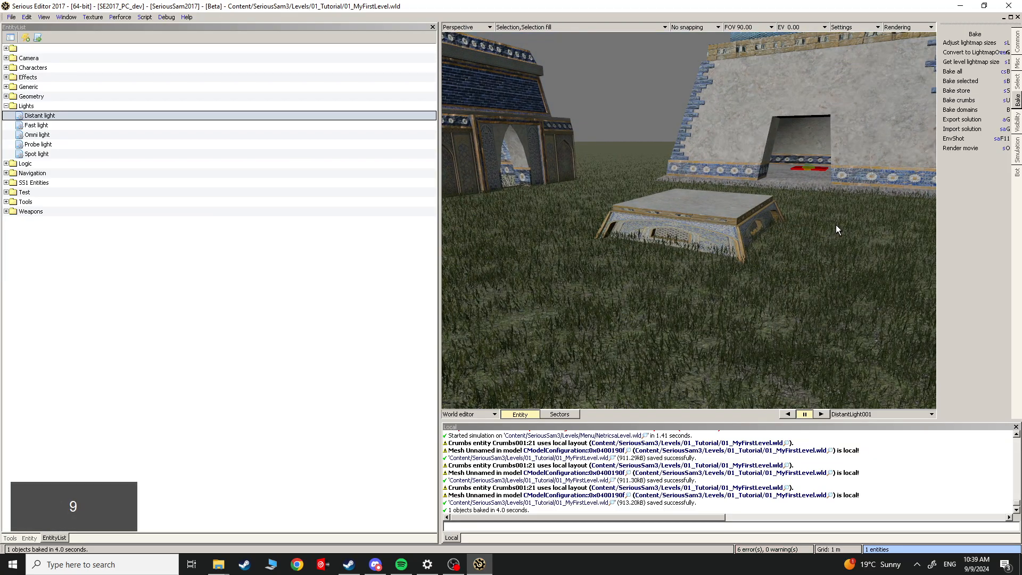
pyautogui.press('Escape')
pyautogui.moveTo(805, 258); pyautogui.dragTo(846, 255, button='middle')
pyautogui.press('6')
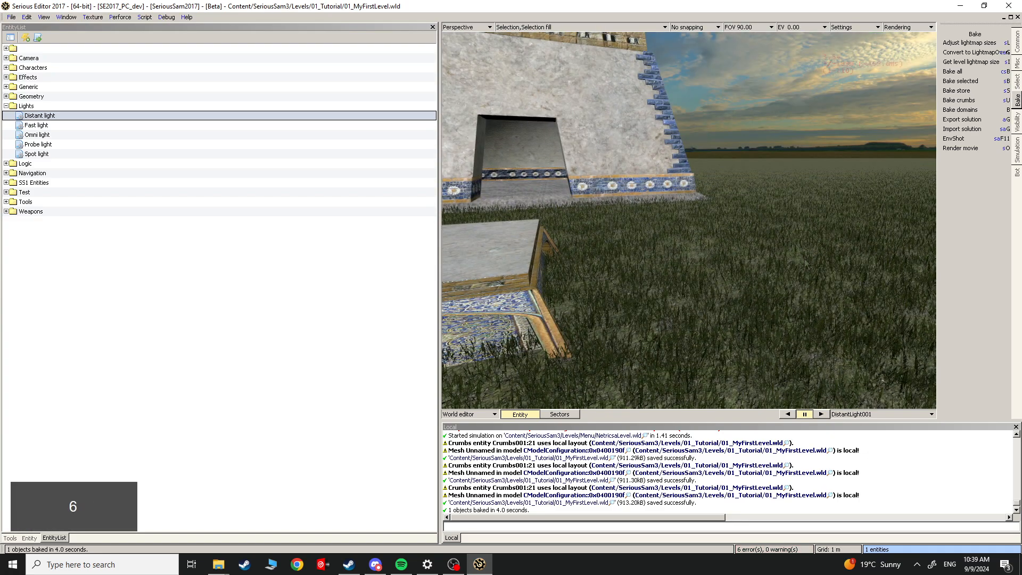
pyautogui.press('Escape')
pyautogui.moveTo(805, 258); pyautogui.dragTo(803, 257, button='middle')
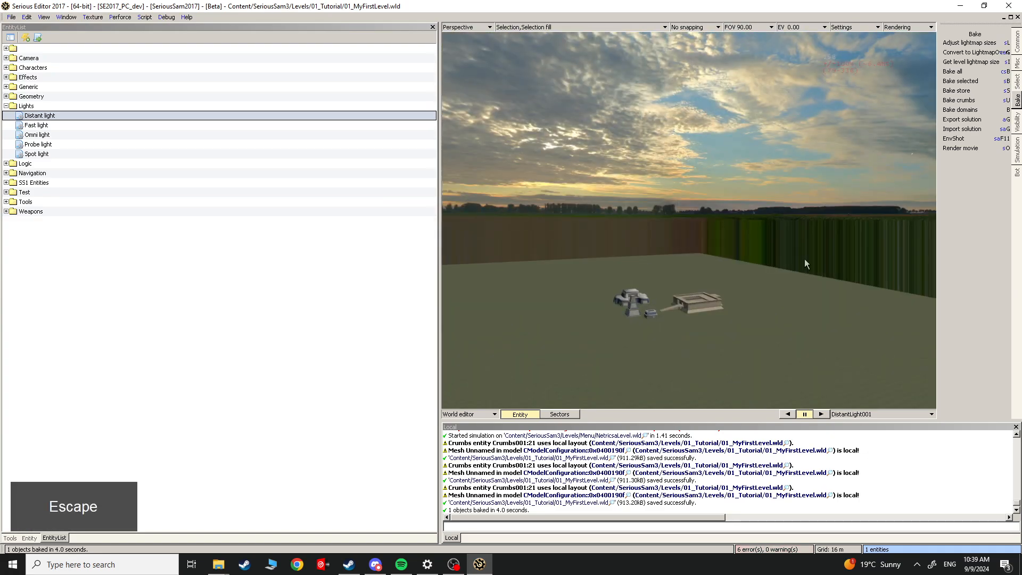
# Step: Enable Selection ranges again and inspect the distant light's range relative to the buildings
pyautogui.click(507, 27)
pyautogui.click(523, 47)
pyautogui.press('Escape')
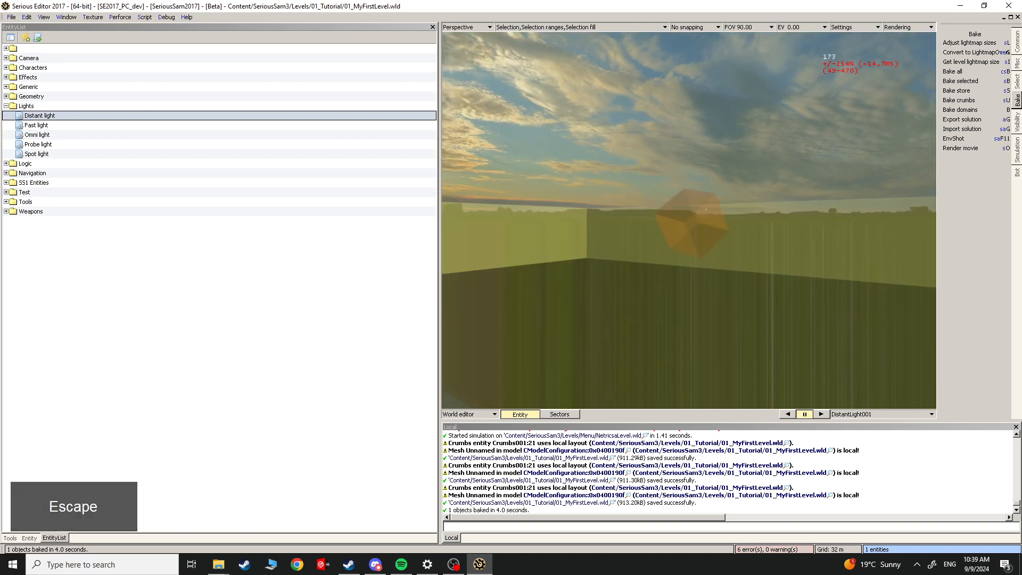
pyautogui.press('s')
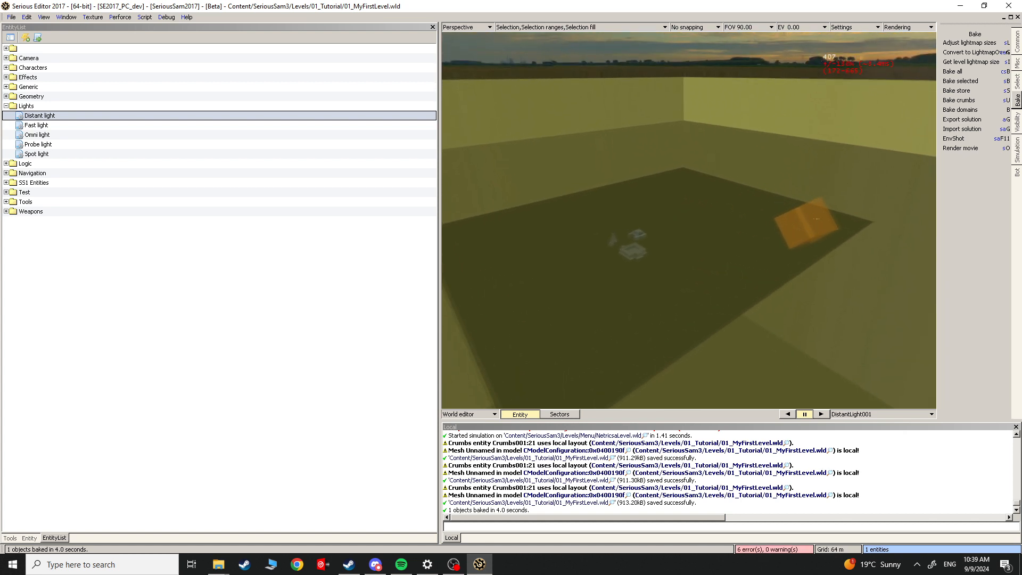
pyautogui.press('Escape')
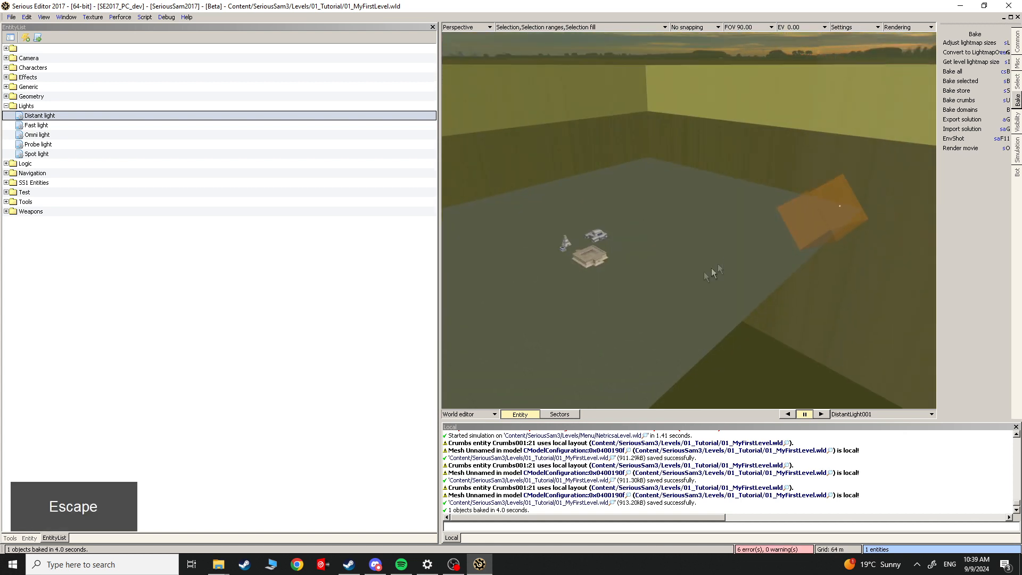
# Step: Set the distant light's shadow width, shadow height and shadow depth to 1000 in its entity properties
pyautogui.press('Escape')
pyautogui.press('w')
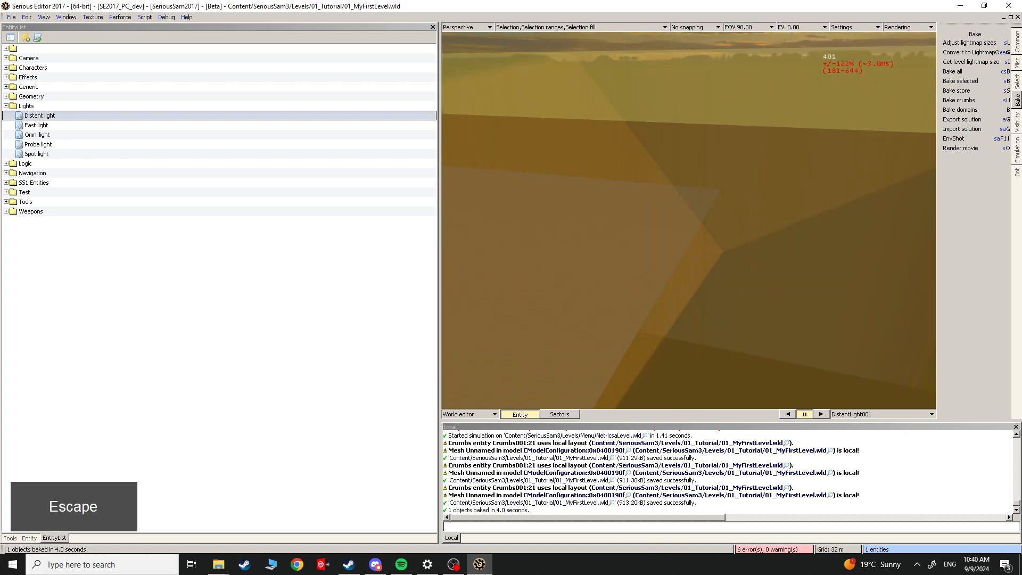
pyautogui.press('s')
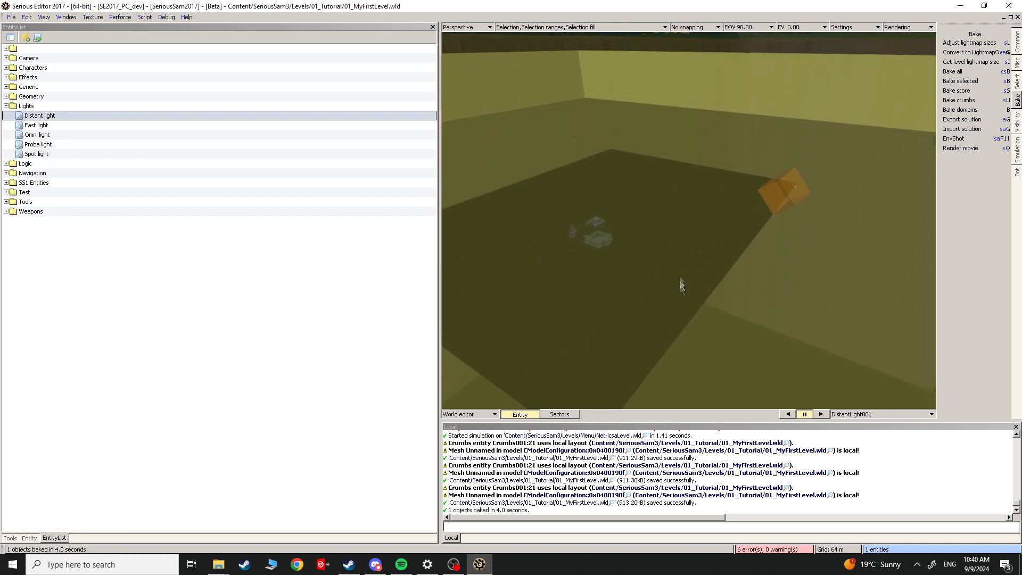
pyautogui.press('Escape')
pyautogui.click(31, 538)
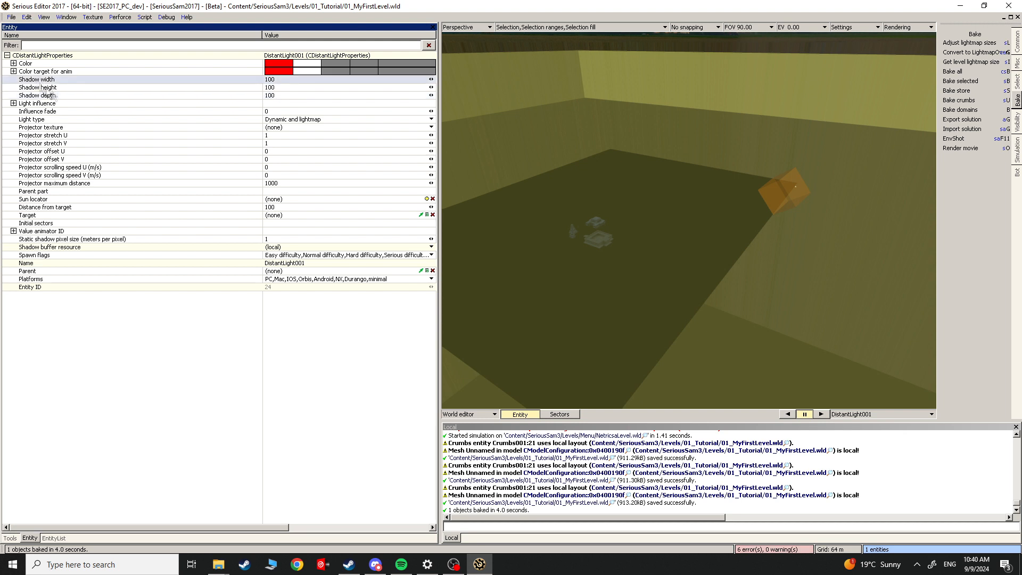
pyautogui.click(286, 96)
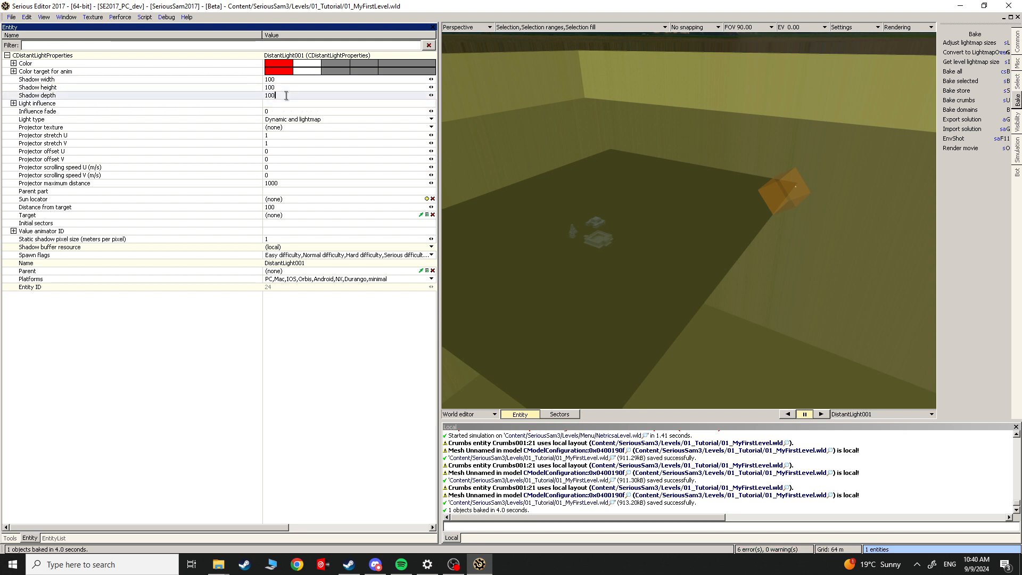
pyautogui.write('0')
pyautogui.click(288, 89)
pyautogui.write('0')
pyautogui.click(286, 81)
pyautogui.write('0')
pyautogui.click(287, 86)
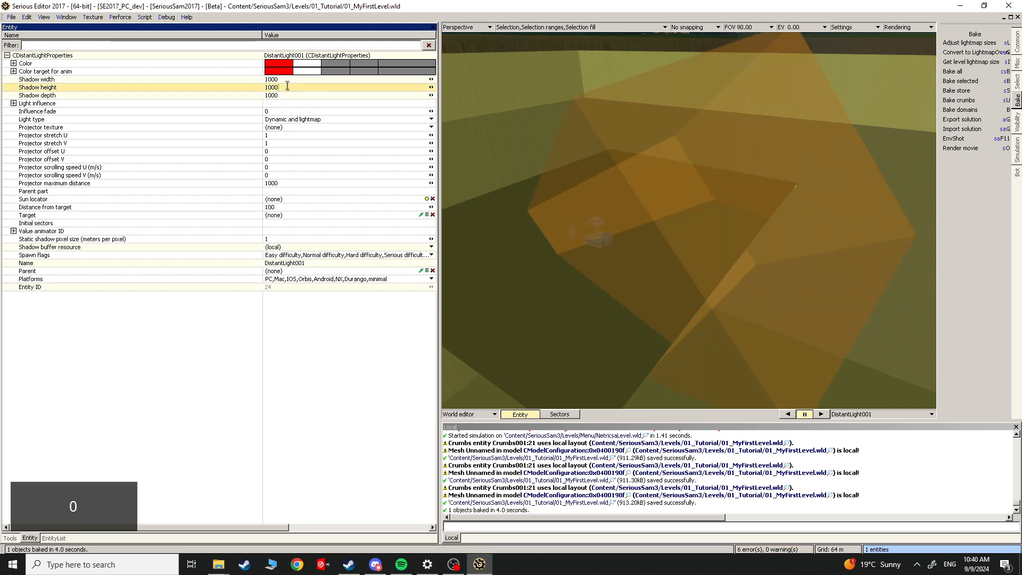
# Step: Enlarge the distant light's shadow range to a width of 1840, a height of 1550 and a depth of 1590
pyautogui.click(290, 94)
pyautogui.moveTo(431, 96); pyautogui.dragTo(440, 96)
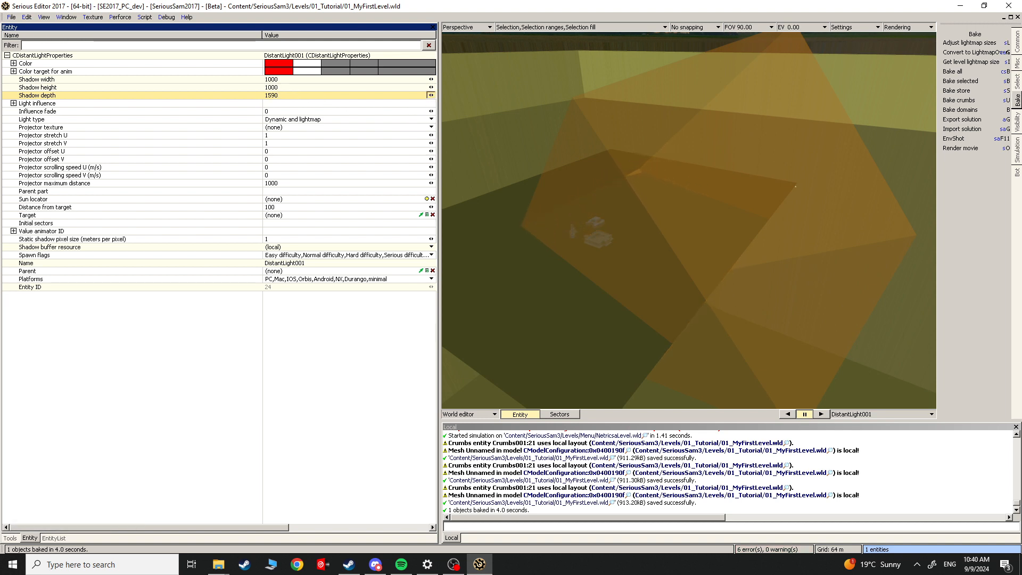
pyautogui.moveTo(431, 87); pyautogui.dragTo(448, 79)
pyautogui.press('Escape')
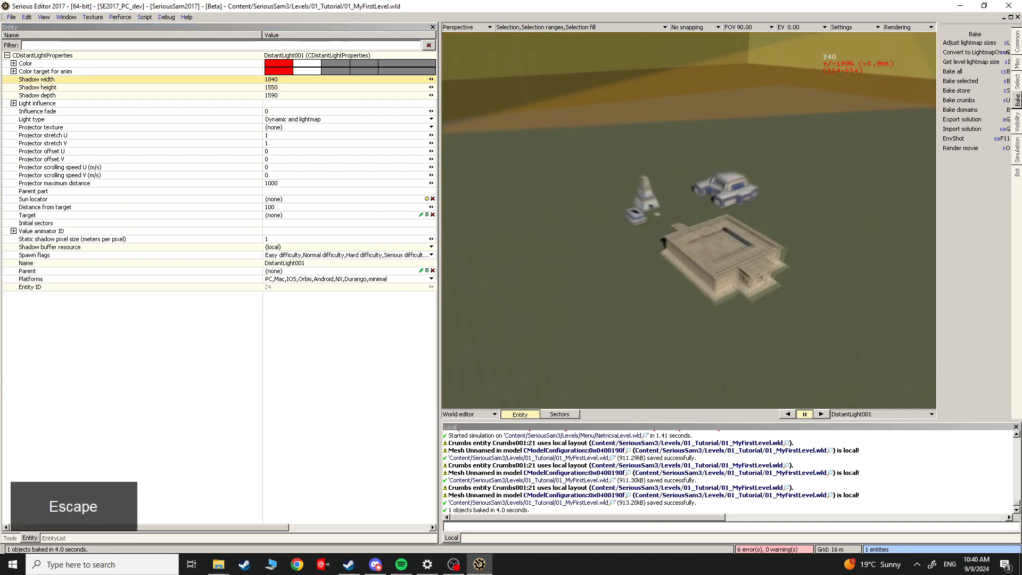
# Step: Examine the shadows that the distant light casts around and inside the buildings from close up
pyautogui.scroll(5, 689, 221)
pyautogui.moveTo(689, 220); pyautogui.dragTo(655, 262, button='middle')
pyautogui.scroll(-3, 689, 221)
pyautogui.moveTo(689, 220); pyautogui.dragTo(671, 267, button='middle')
pyautogui.scroll(3, 689, 220)
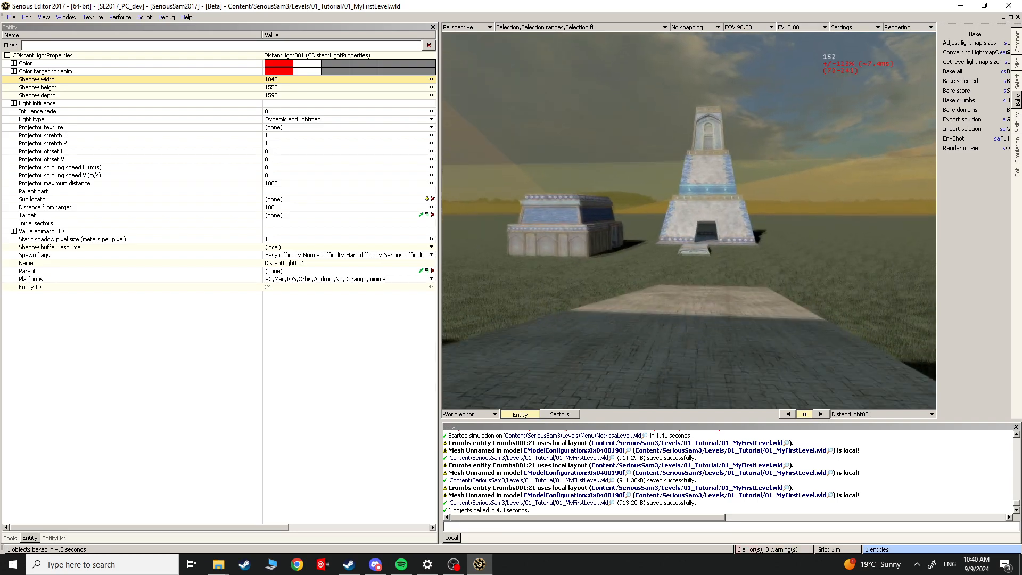
pyautogui.press('w')
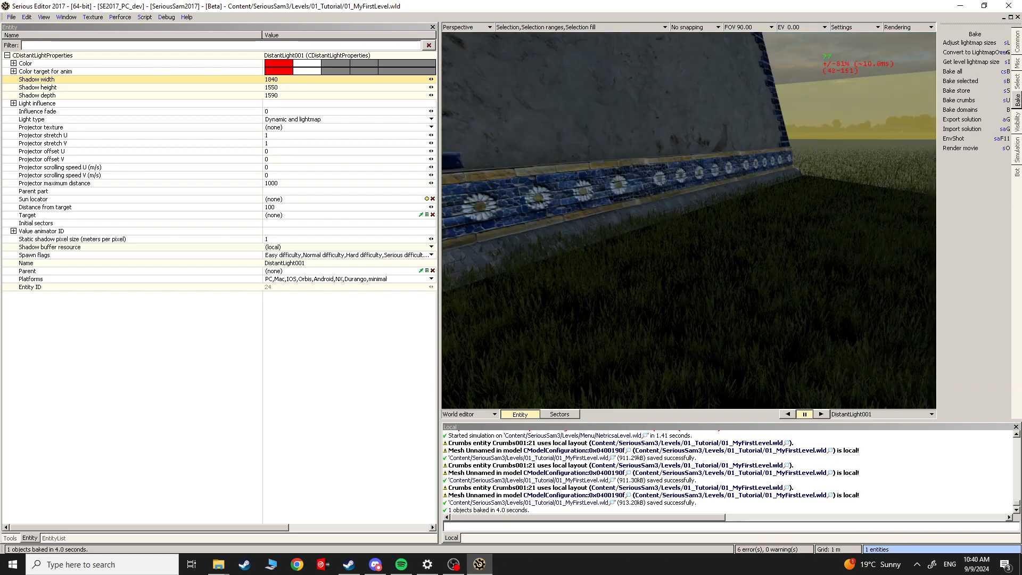
pyautogui.press('s')
pyautogui.press('w')
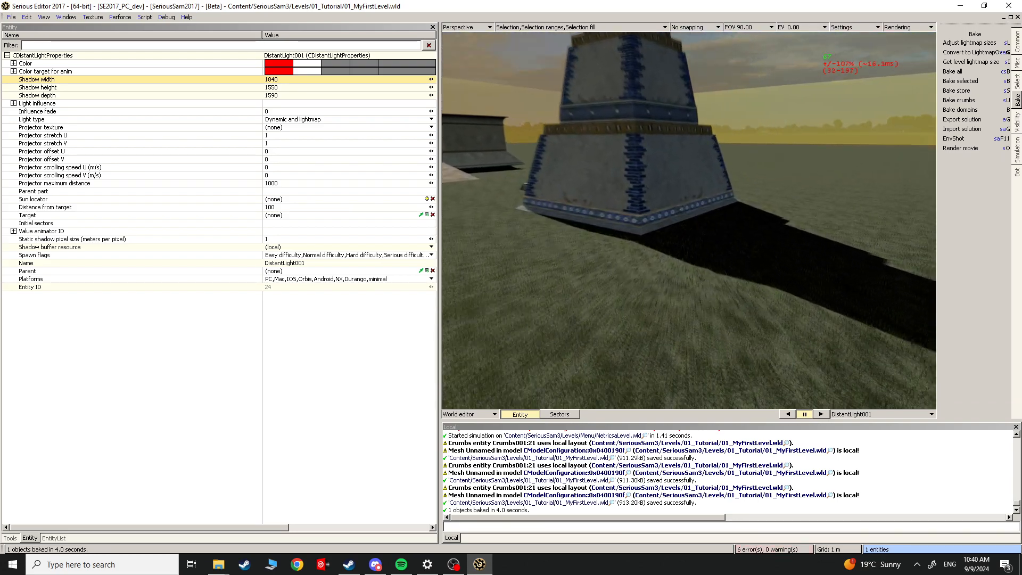
pyautogui.press('w')
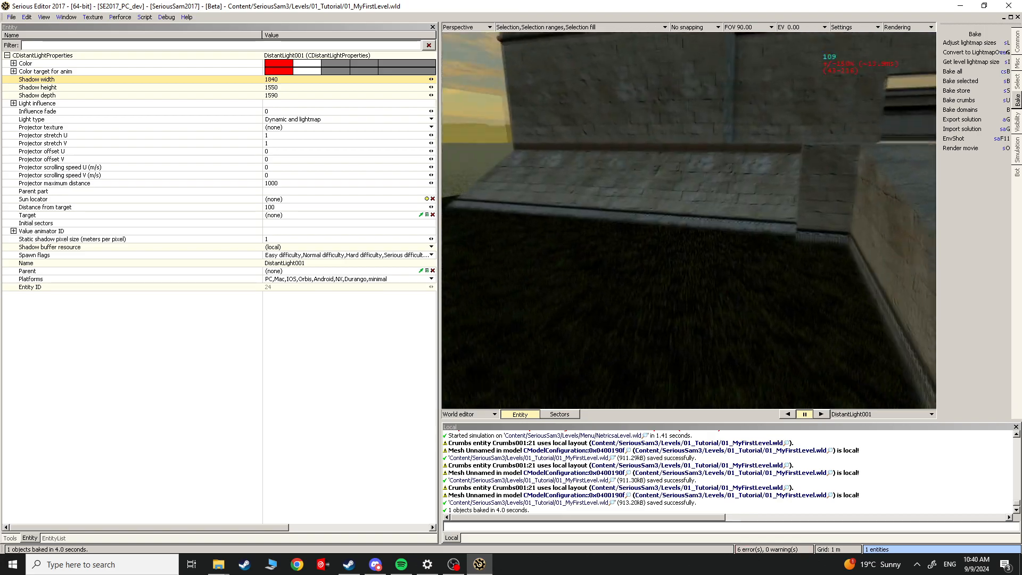
pyautogui.press('s')
pyautogui.press('w')
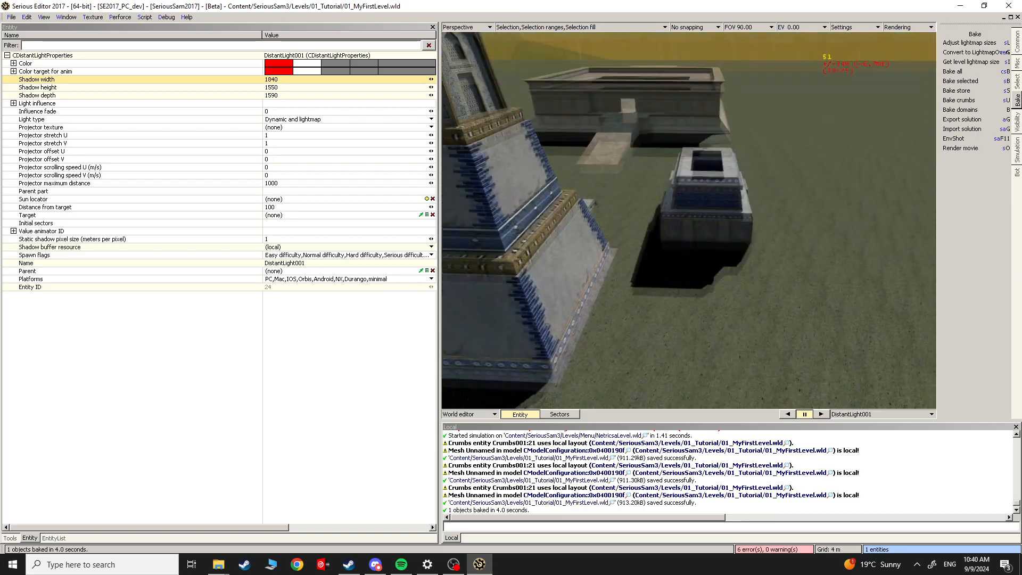
pyautogui.press('w')
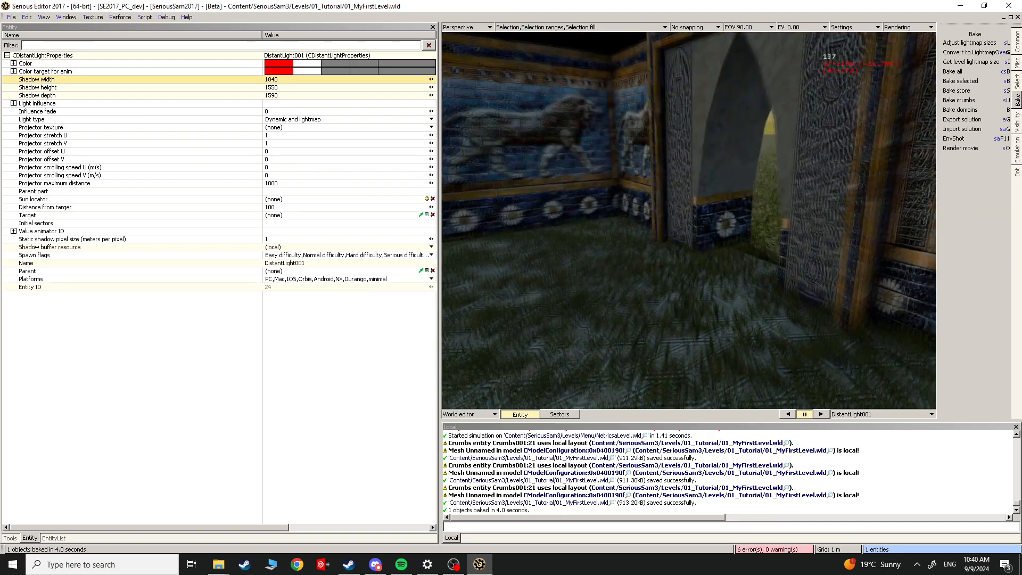
pyautogui.press('s')
pyautogui.press('w')
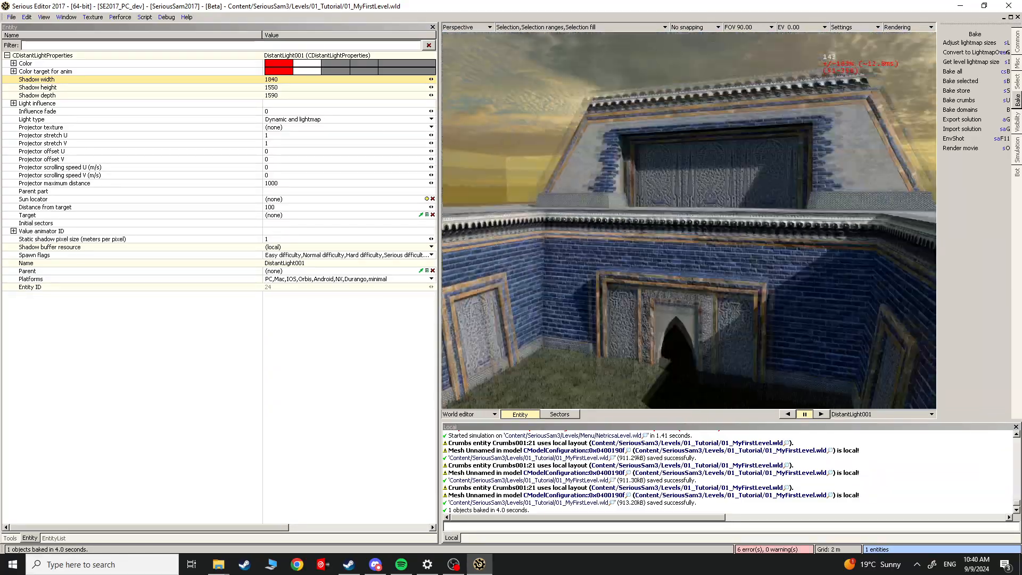
pyautogui.press('w')
pyautogui.press('w')
pyautogui.press('s')
pyautogui.press('w')
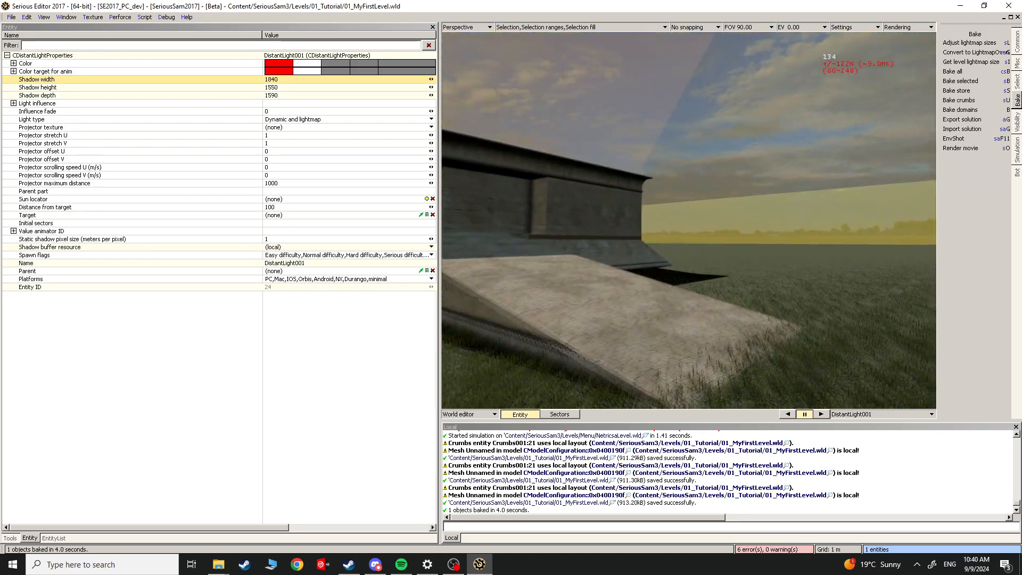
pyautogui.press('s')
# Step: Deselect the distant light and save the level
pyautogui.press('Escape')
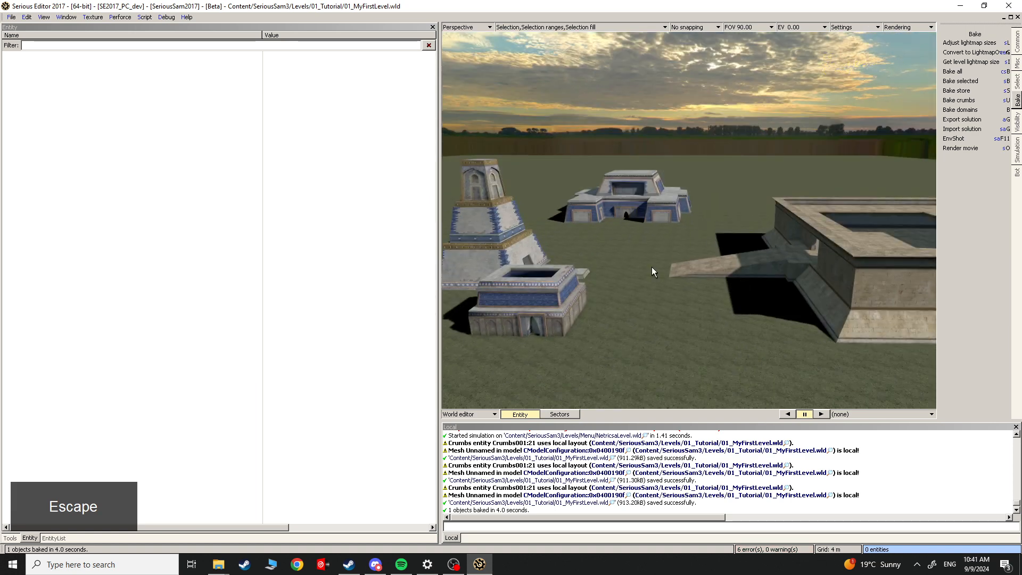
pyautogui.hotkey('ctrl', 's')
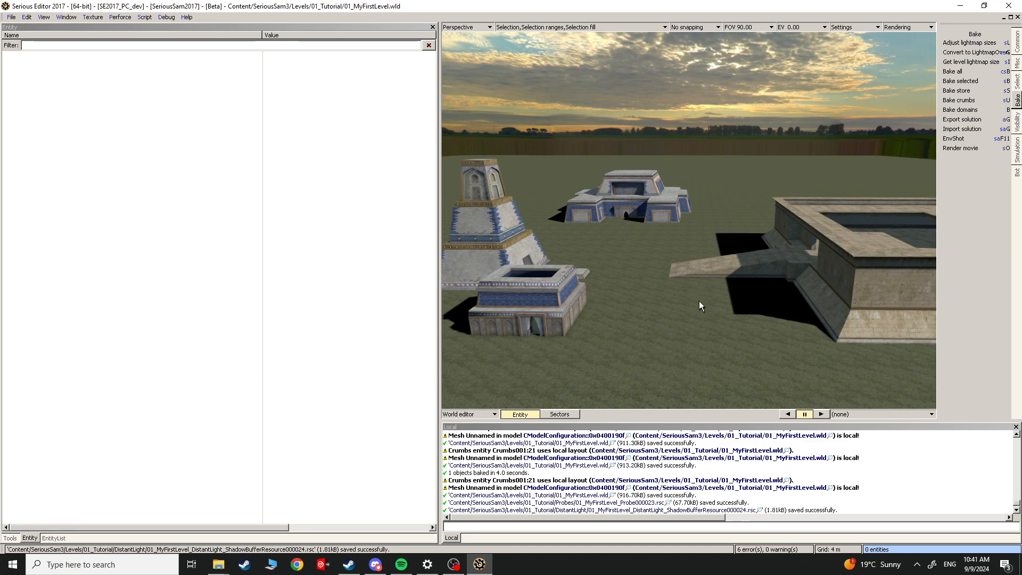
pyautogui.moveTo(694, 317); pyautogui.dragTo(694, 370, button='right')
pyautogui.press('Escape')
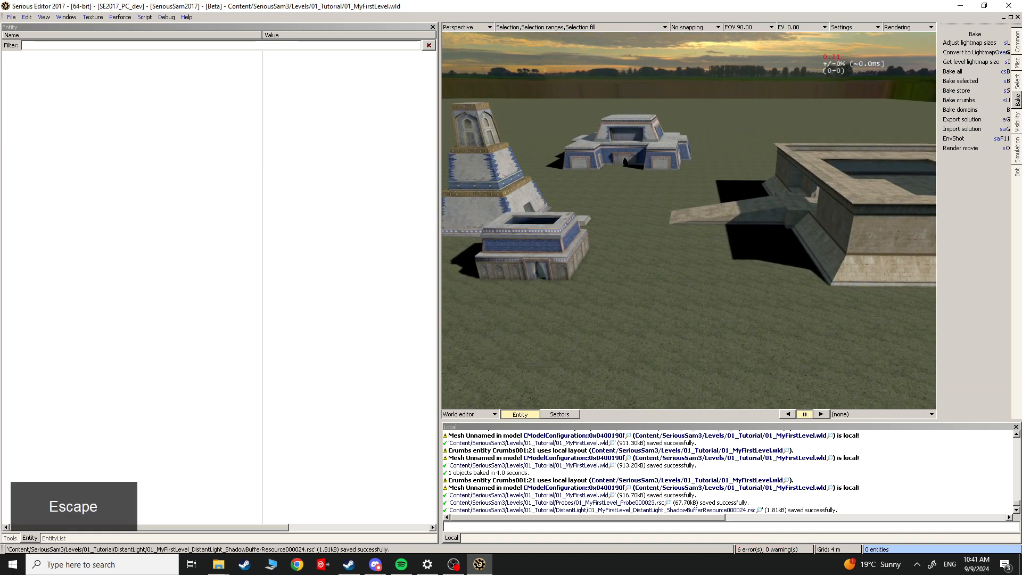
# Step: Select the terrain and switch to the Mesh editor for it
pyautogui.click(773, 226)
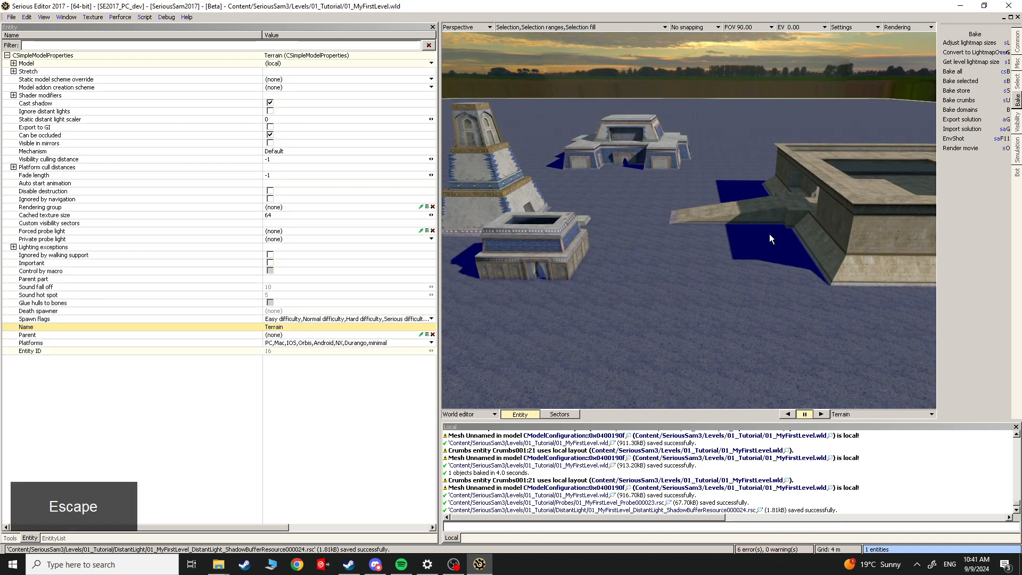
pyautogui.click(465, 415)
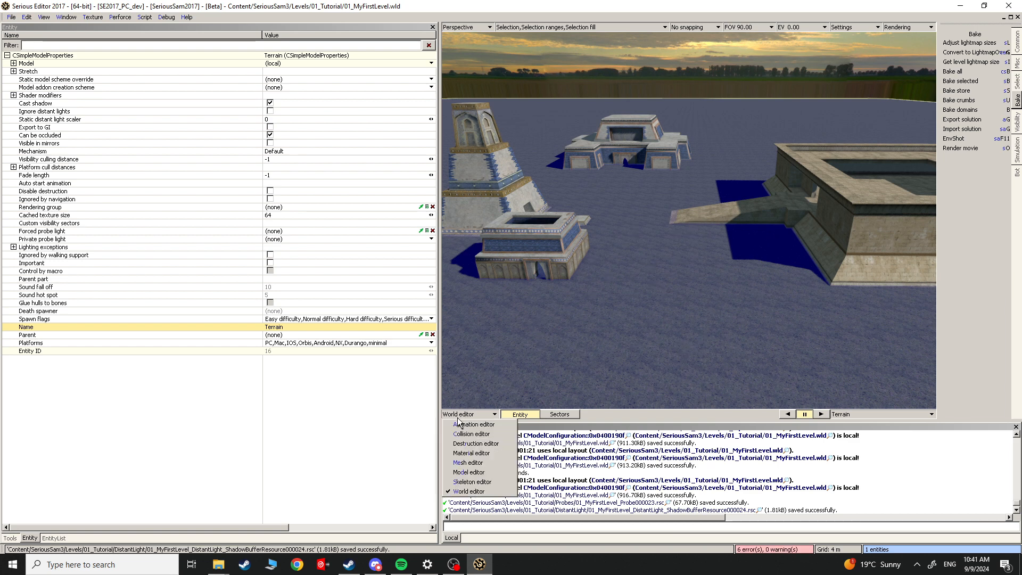
pyautogui.click(473, 468)
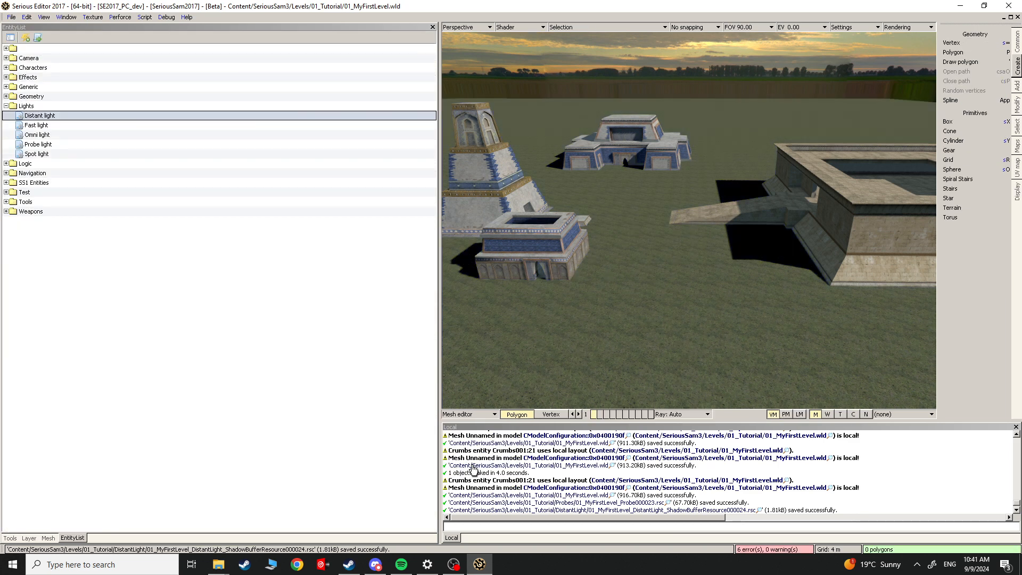
pyautogui.hotkey('shift', 's')
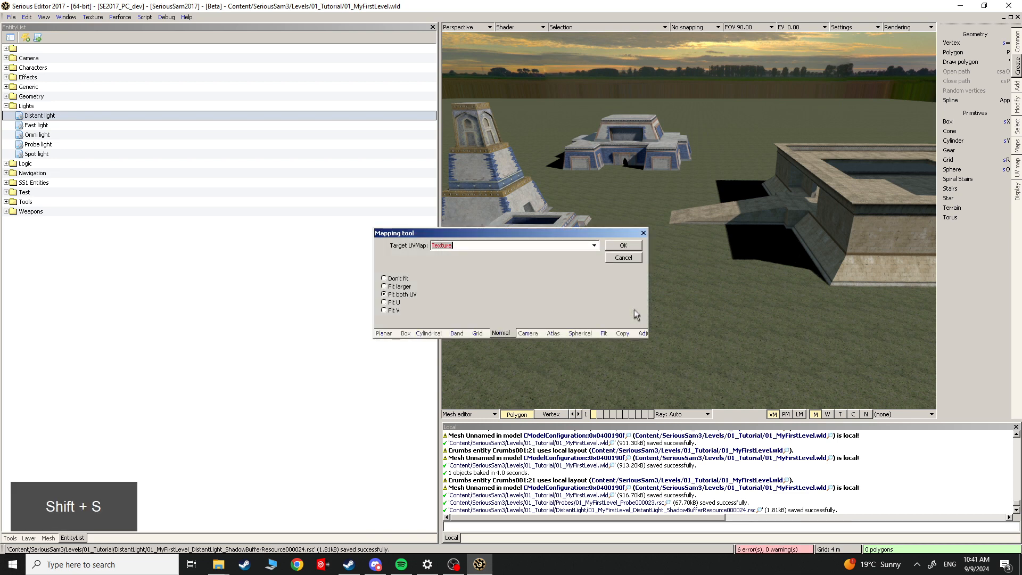
pyautogui.click(385, 334)
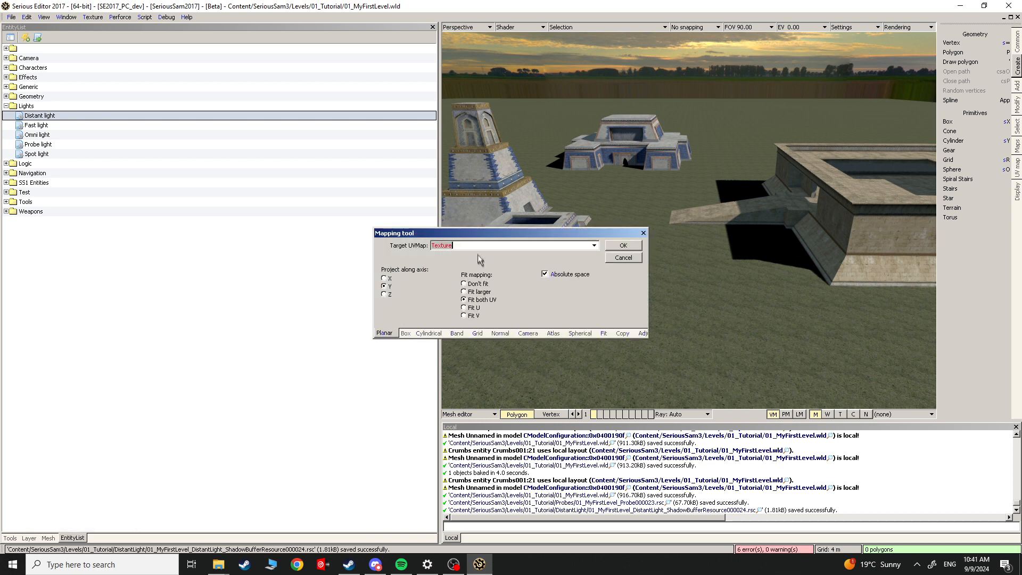
pyautogui.write('Shadow')
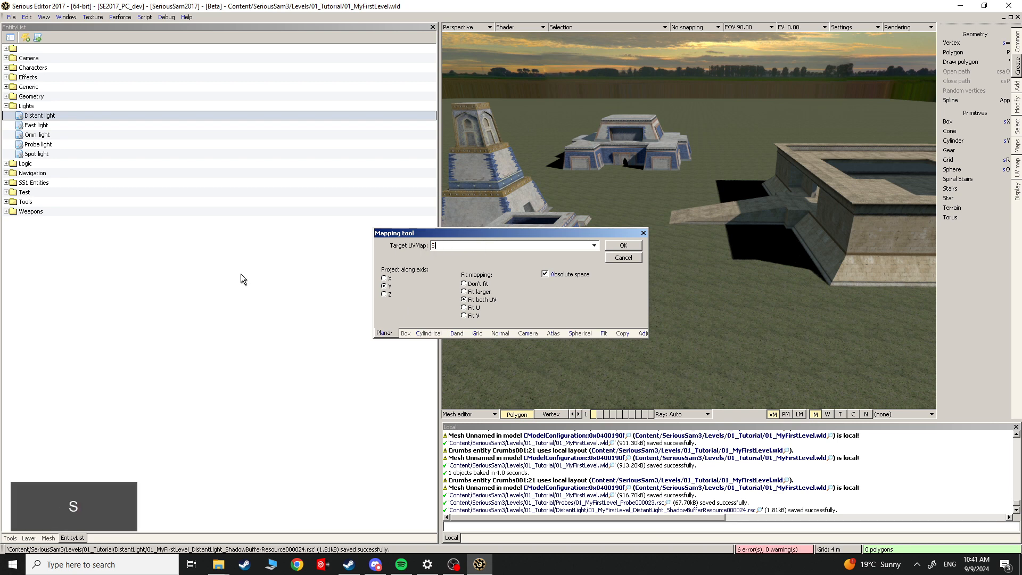
pyautogui.click(624, 258)
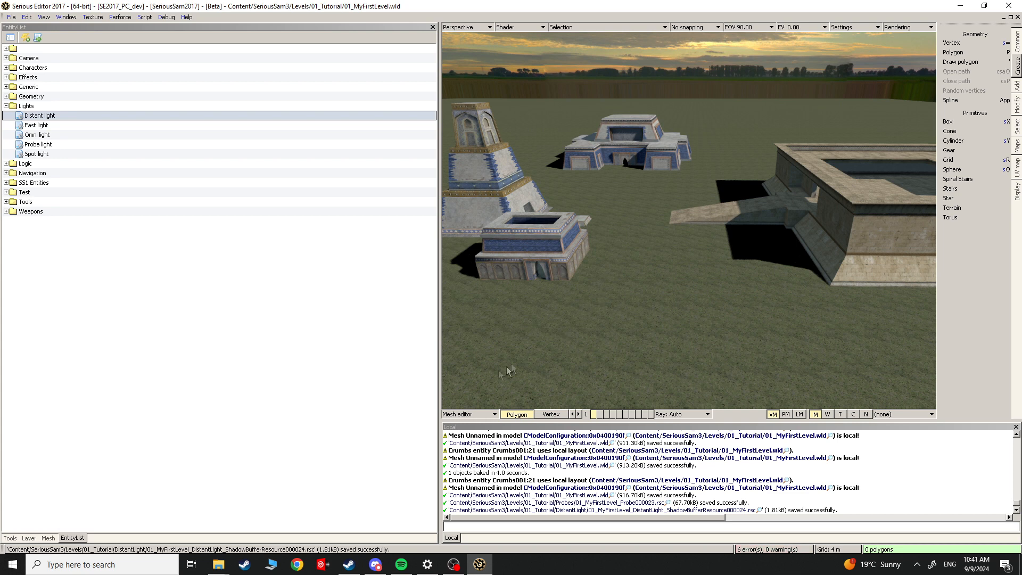
# Step: Add a lightmap to the terrain mesh and expand it to show its Size U and Size V settings
pyautogui.click(48, 538)
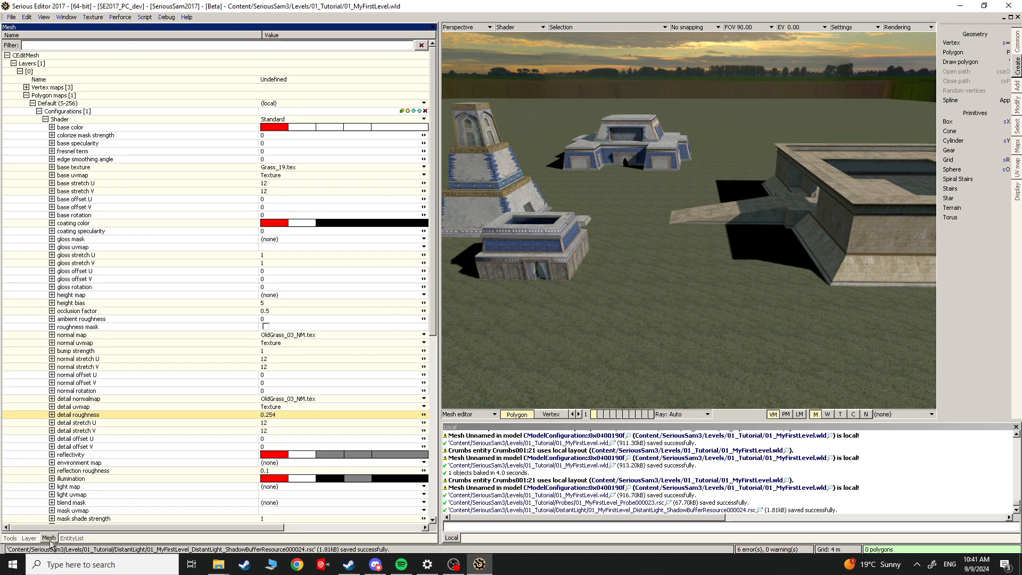
pyautogui.click(26, 96)
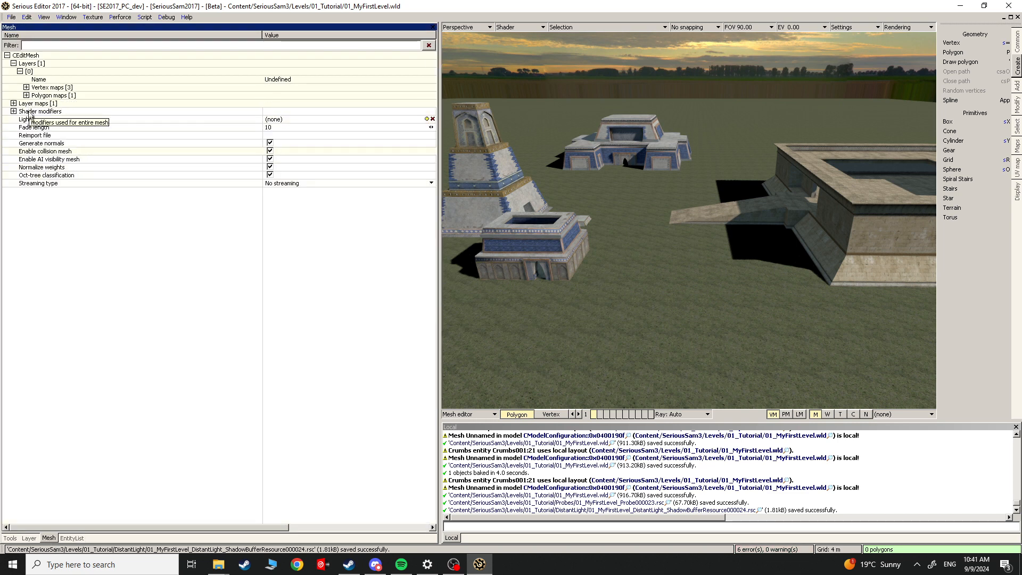
pyautogui.click(30, 120)
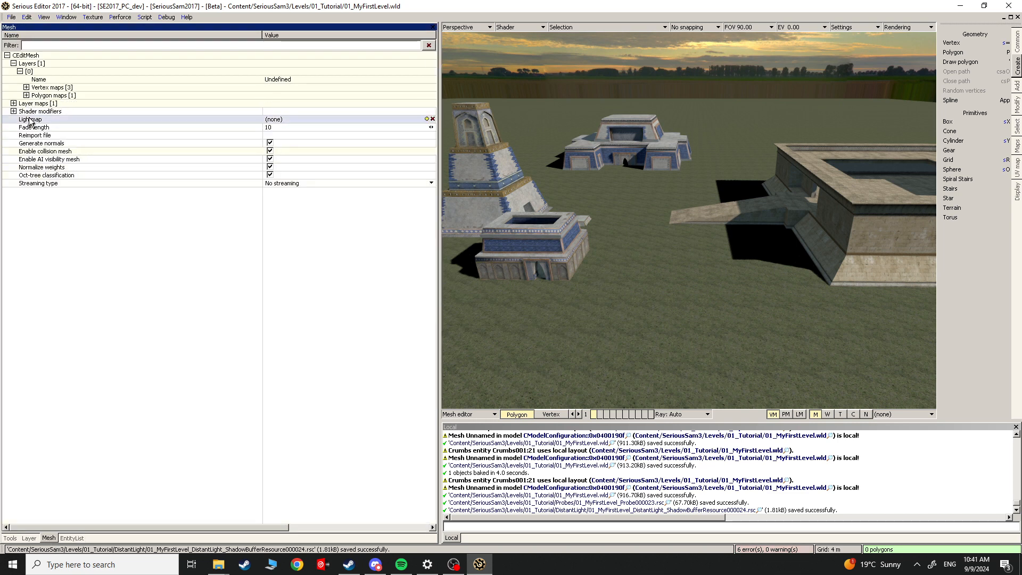
pyautogui.click(427, 119)
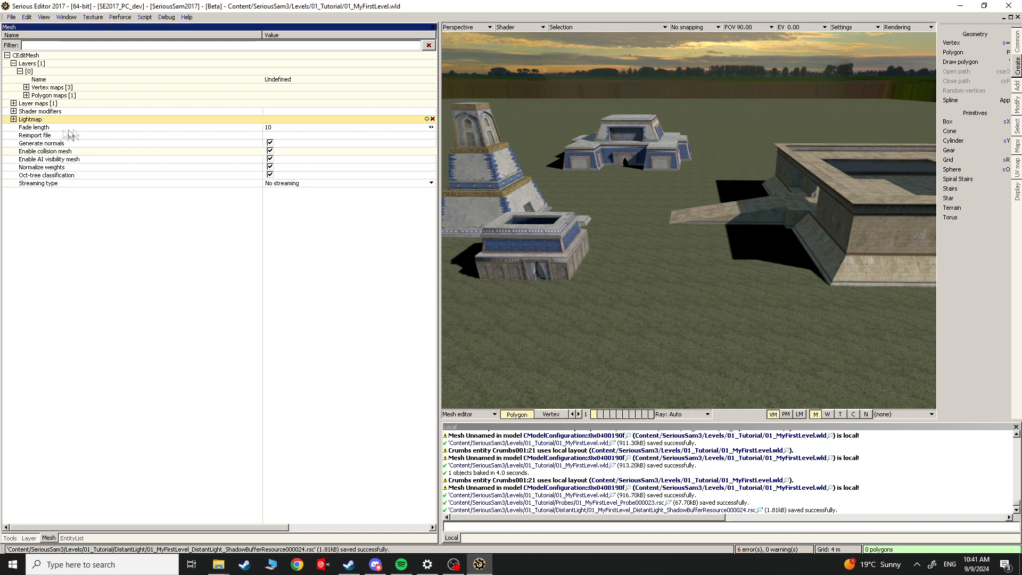
pyautogui.click(13, 119)
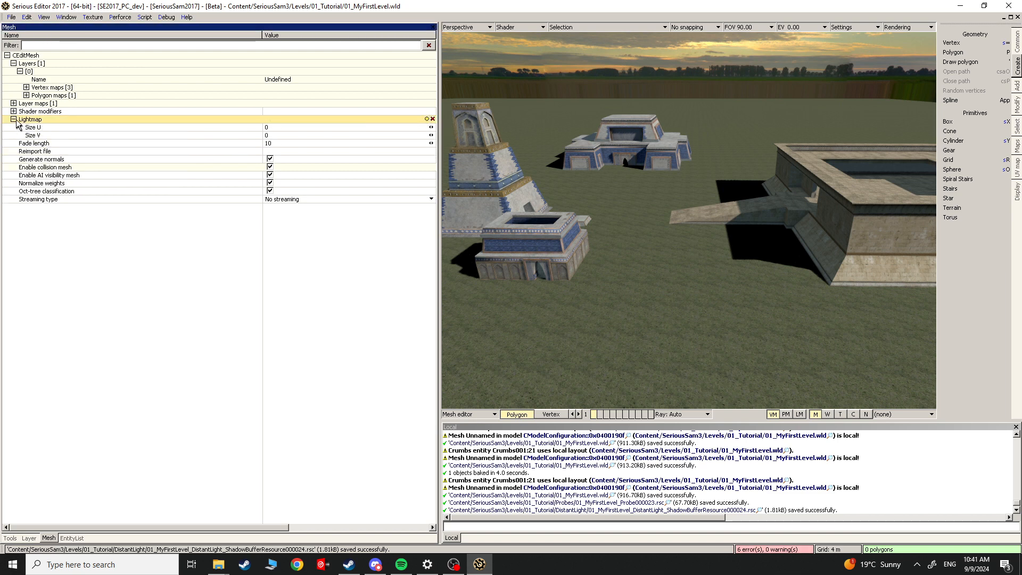
pyautogui.click(279, 127)
pyautogui.click(281, 133)
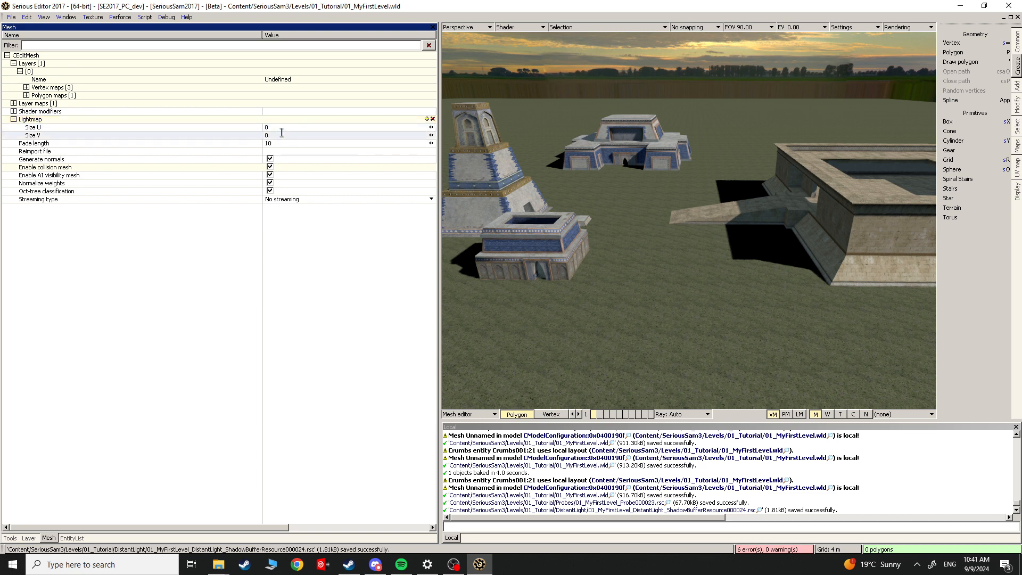
# Step: Return to the World editor and expand the Shader modifiers in the terrain's entity properties
pyautogui.click(485, 414)
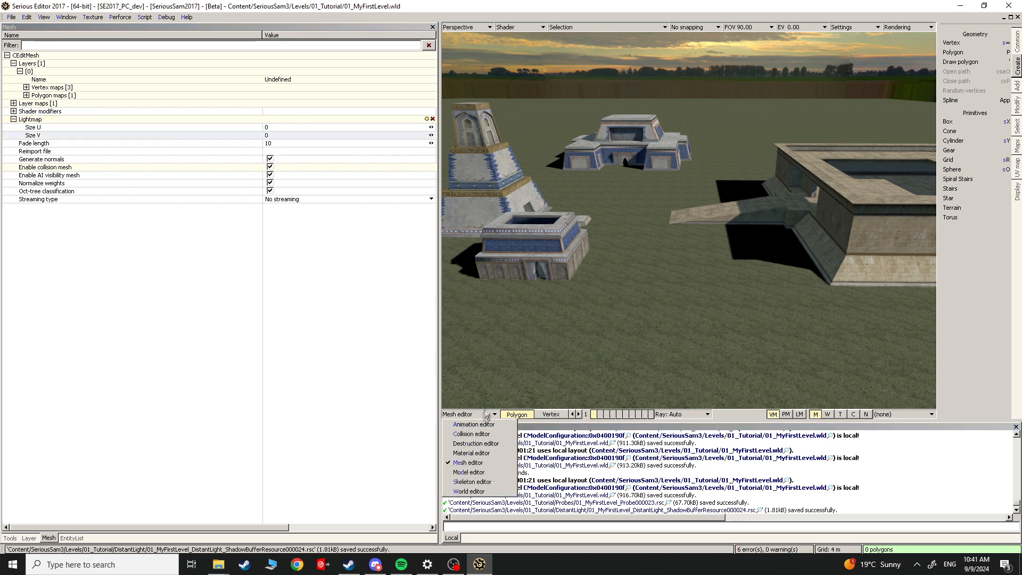
pyautogui.click(481, 491)
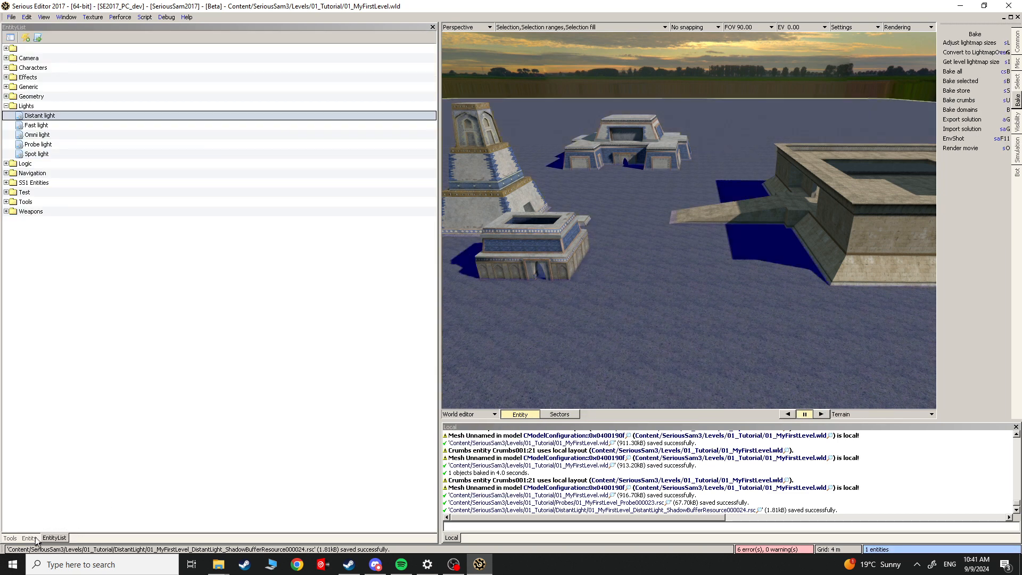
pyautogui.click(32, 538)
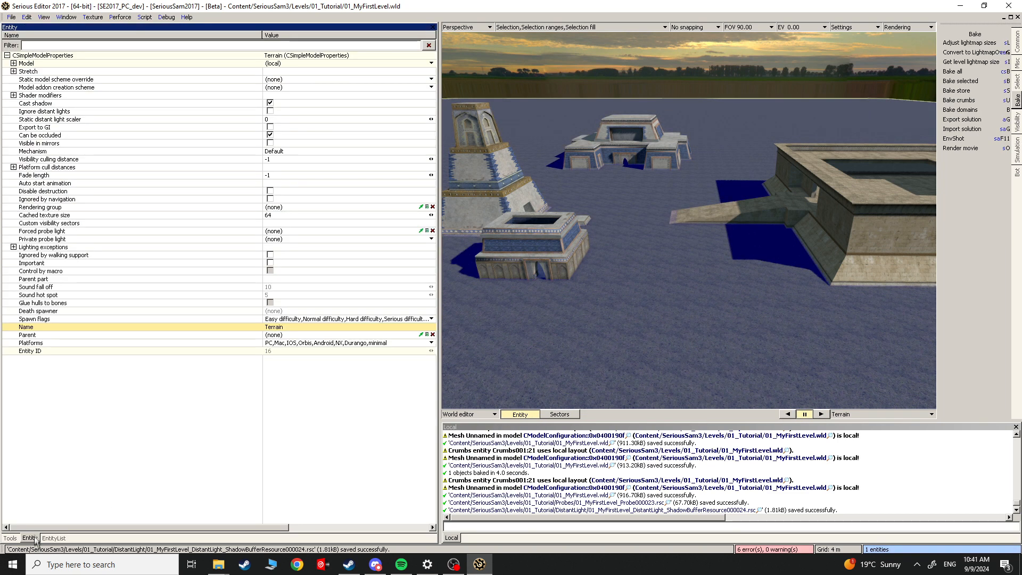
pyautogui.click(13, 95)
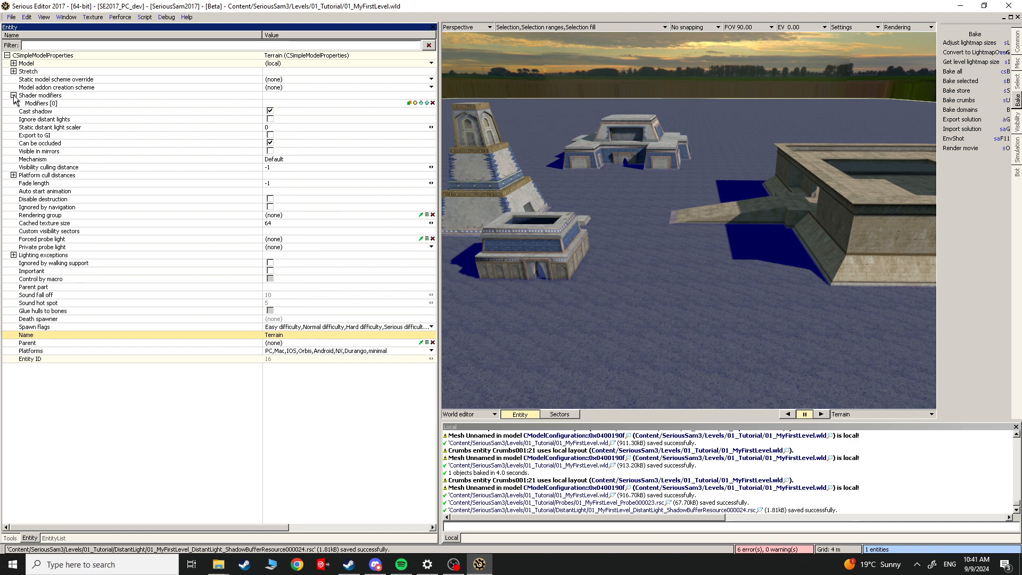
# Step: Add a CLightmapOvenShaderModifier to the terrain's shader modifiers
pyautogui.click(35, 102)
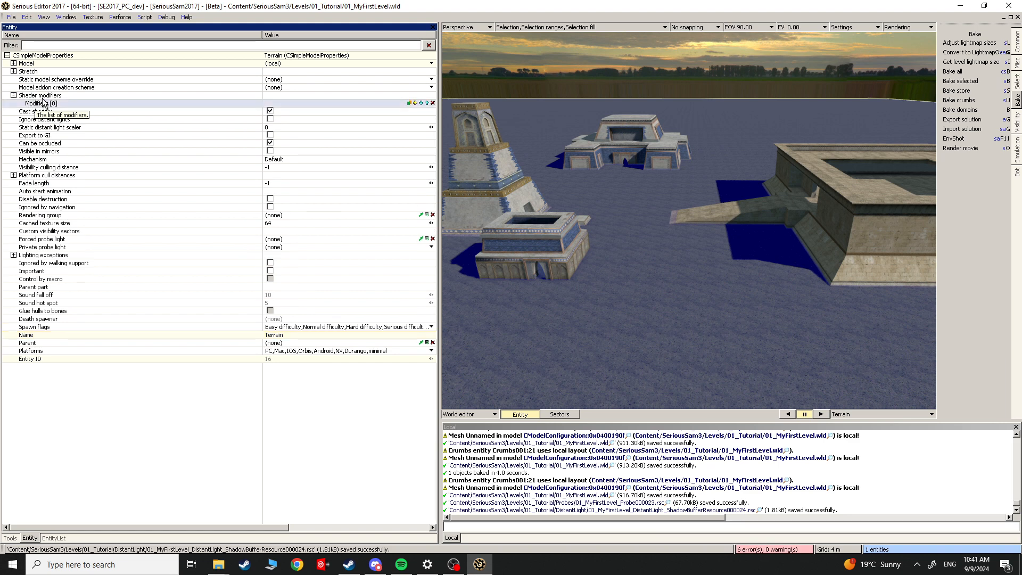
pyautogui.click(416, 104)
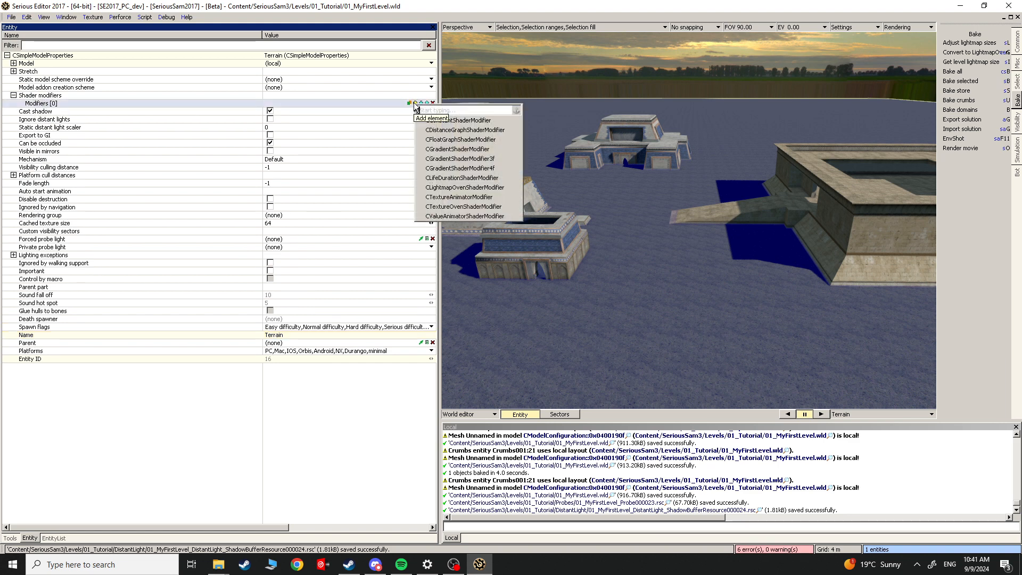
pyautogui.click(452, 188)
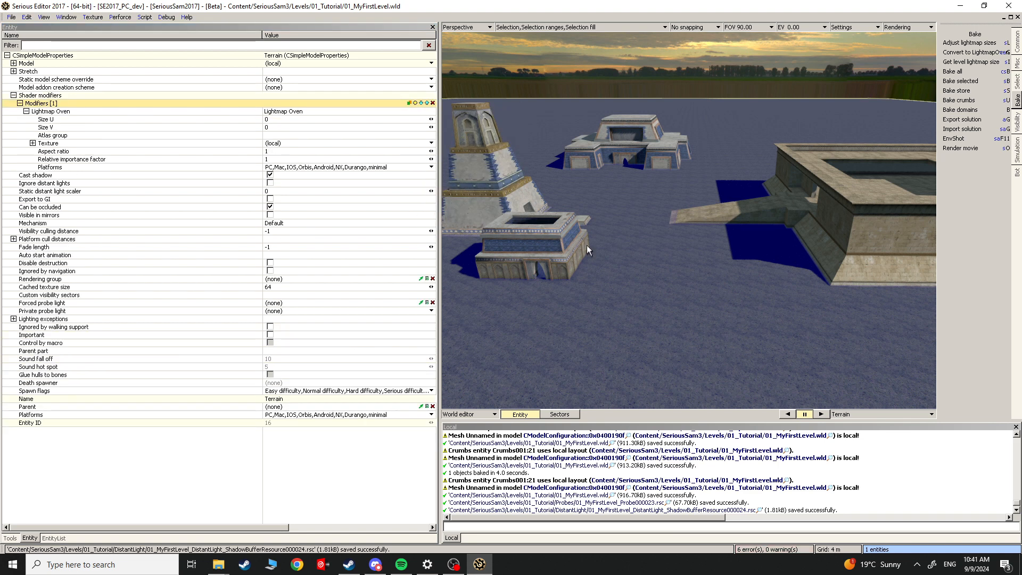
# Step: Deselect the terrain and adjust the level's lightmap sizes, keeping 1 metre covered by 1 luxel
pyautogui.press('`')
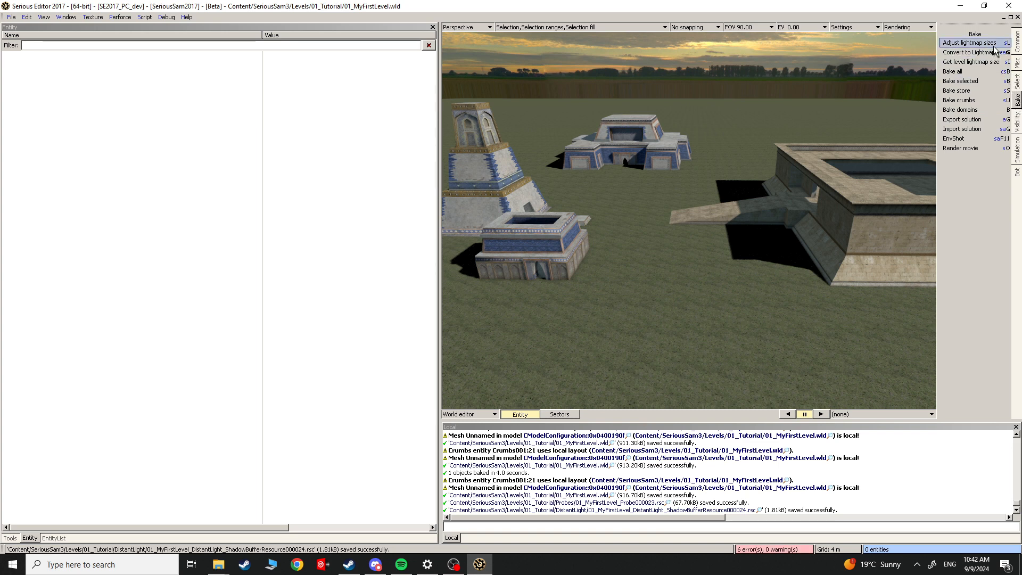
pyautogui.click(970, 42)
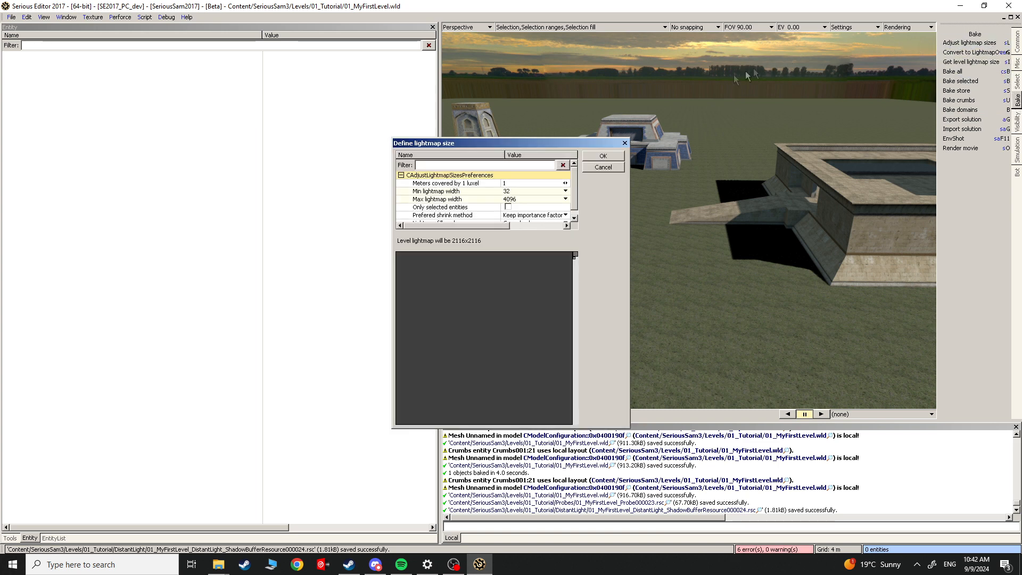
pyautogui.click(604, 156)
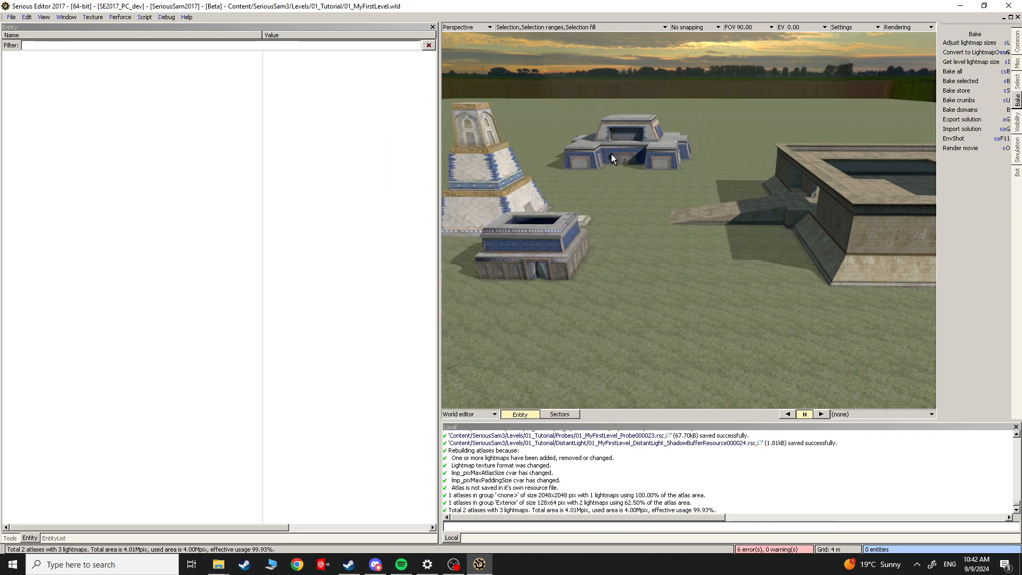
# Step: Examine the shadows on the terrain and the lighting inside and around the buildings
pyautogui.press('Escape')
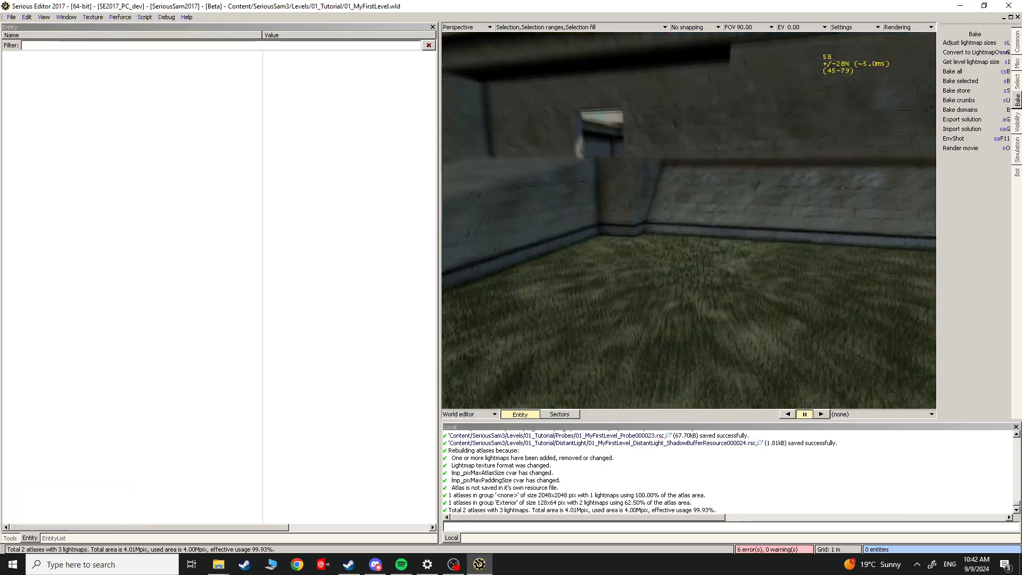
pyautogui.press('w')
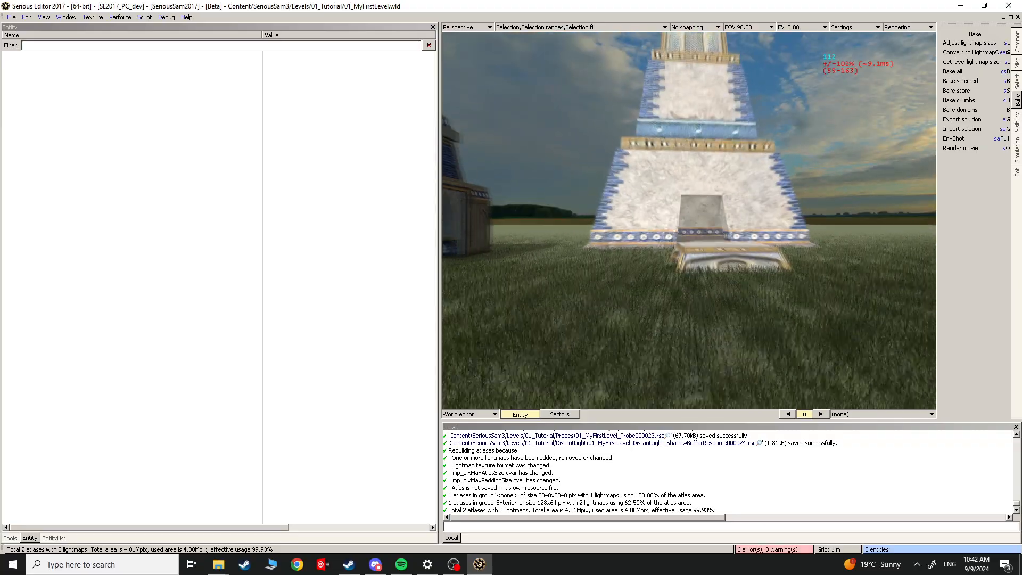
pyautogui.press('w')
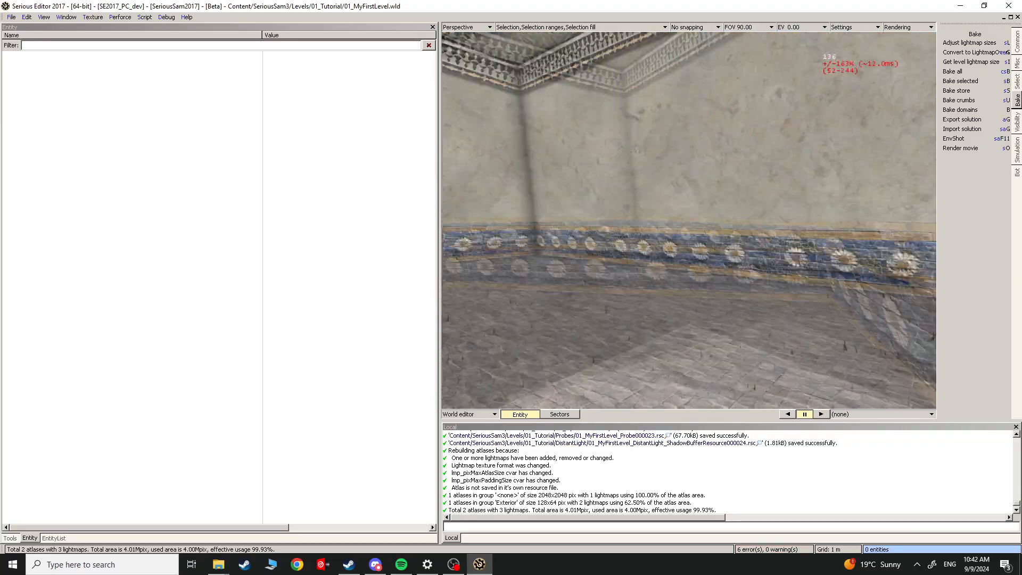
pyautogui.press('w')
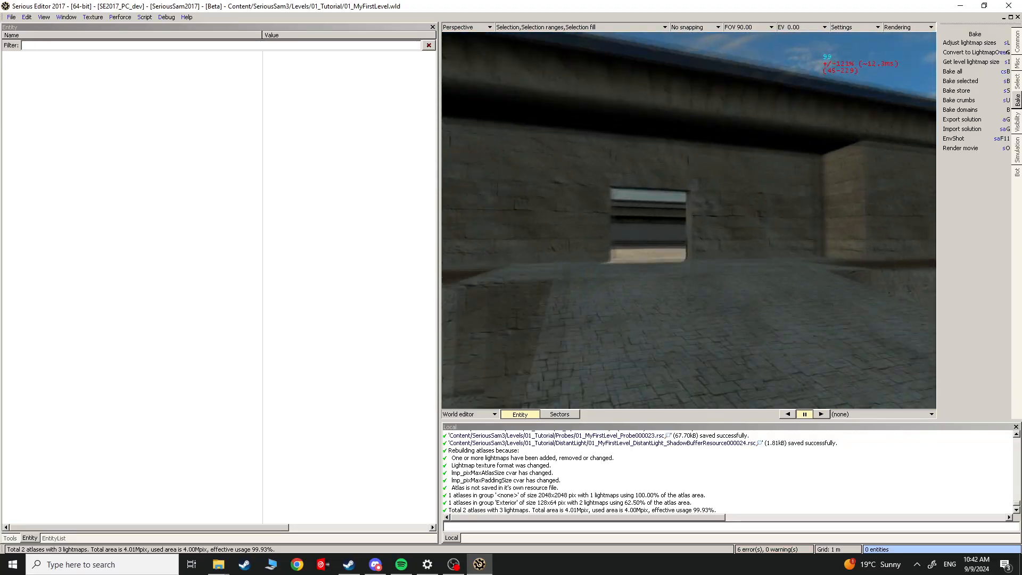
pyautogui.press('s')
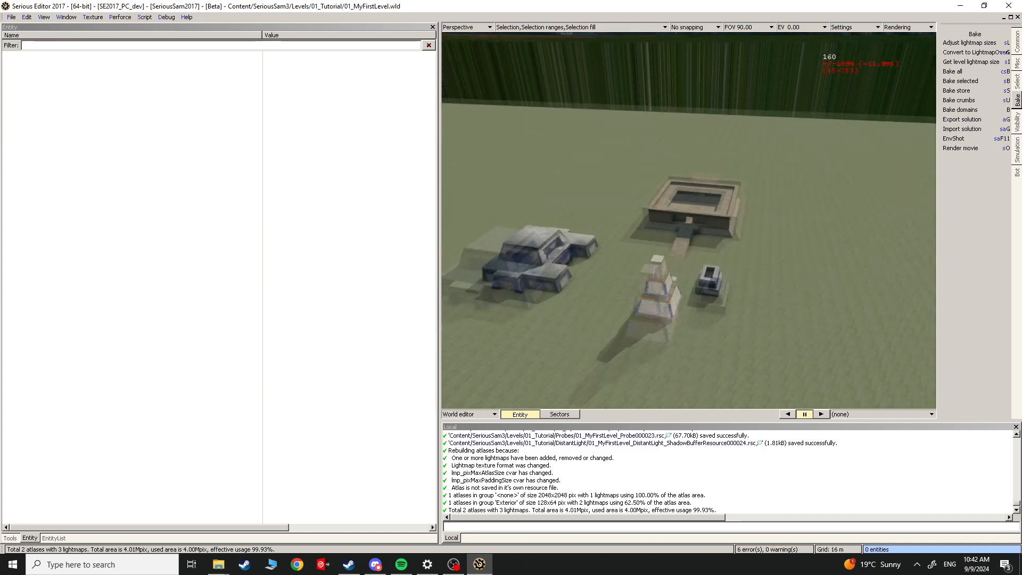
pyautogui.press('w')
pyautogui.press('w')
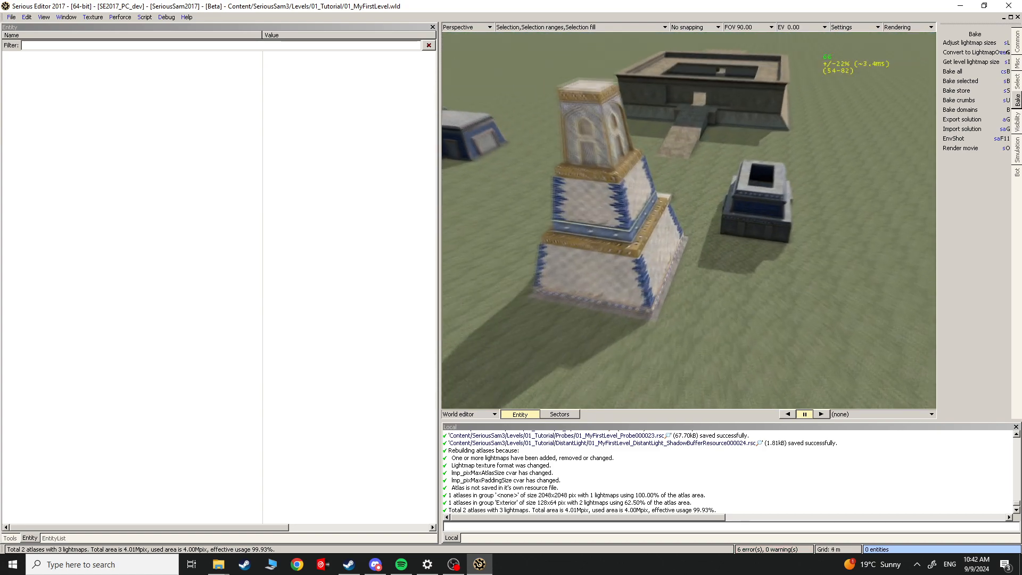
pyautogui.press('s')
pyautogui.press('Escape')
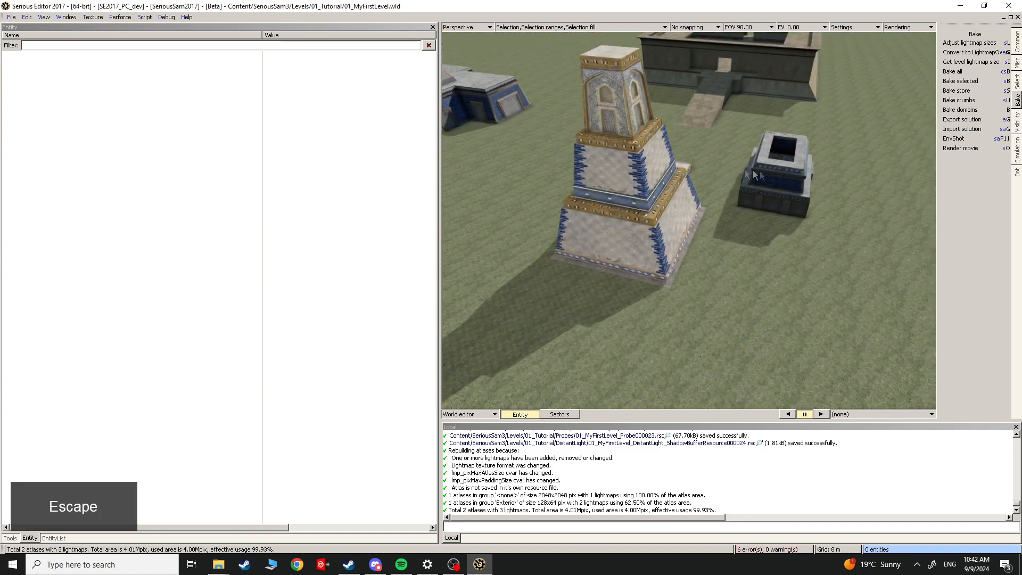
# Step: Select the small temple (Temple_b.mdl) and add a CLightmapOvenShaderModifier to its shader modifiers
pyautogui.click(781, 173)
pyautogui.press('Escape')
pyautogui.press('w')
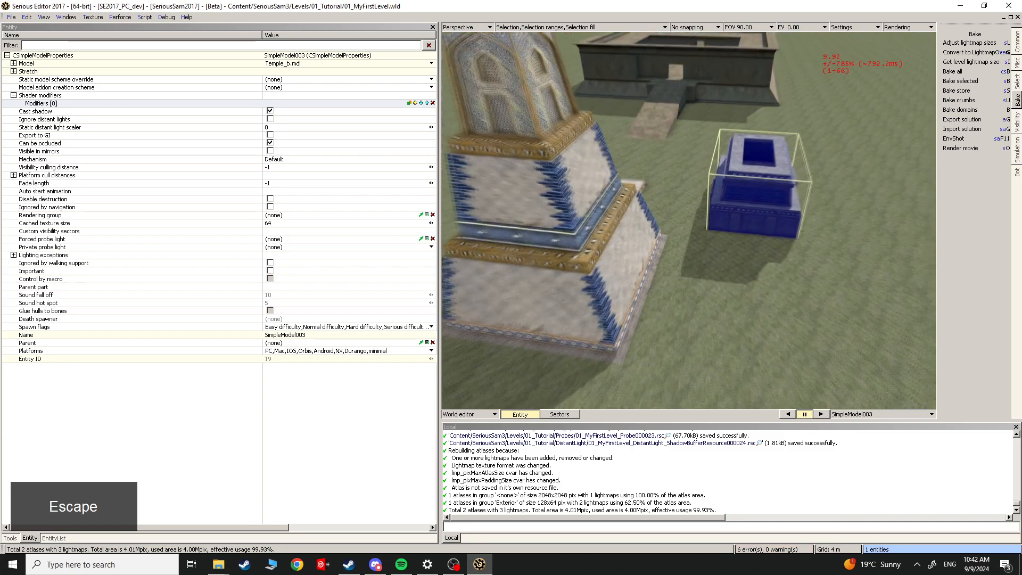
pyautogui.moveTo(781, 174); pyautogui.dragTo(706, 213, button='middle')
pyautogui.press('Escape')
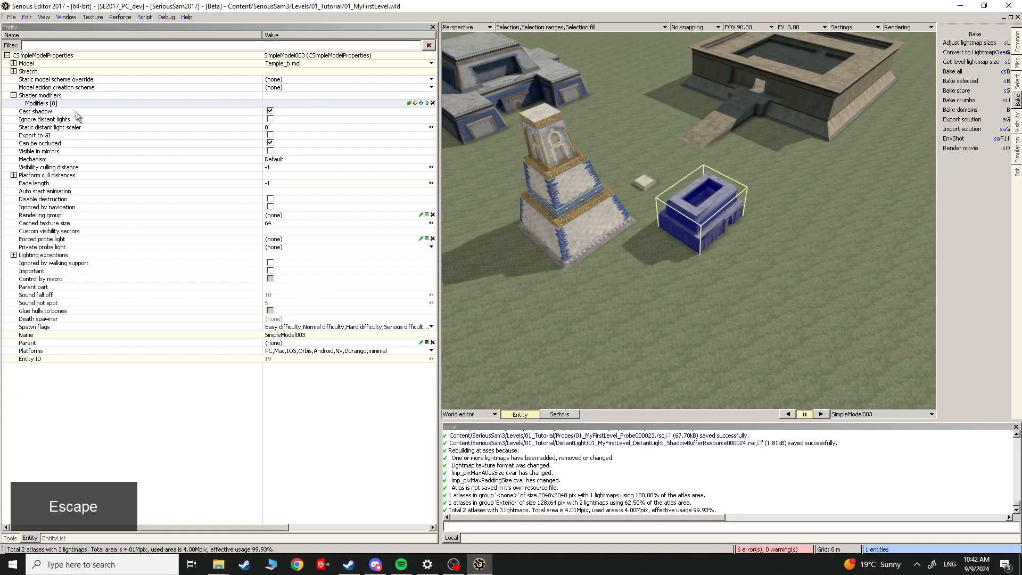
pyautogui.click(104, 103)
pyautogui.click(416, 103)
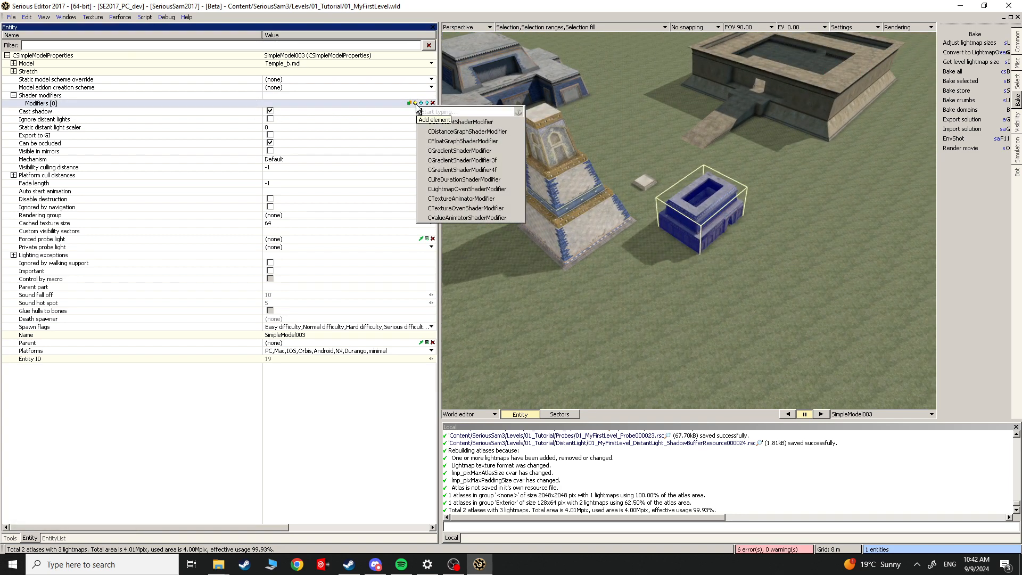
pyautogui.click(471, 189)
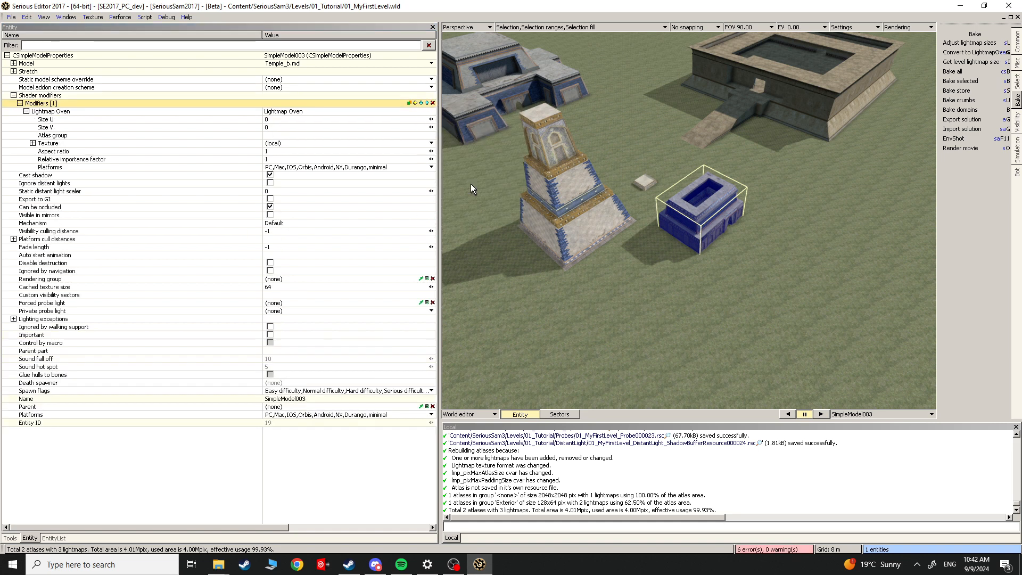
# Step: Select the large blue temple (Temple.mdl) and give it a CLightmapOvenShaderModifier
pyautogui.click(476, 101)
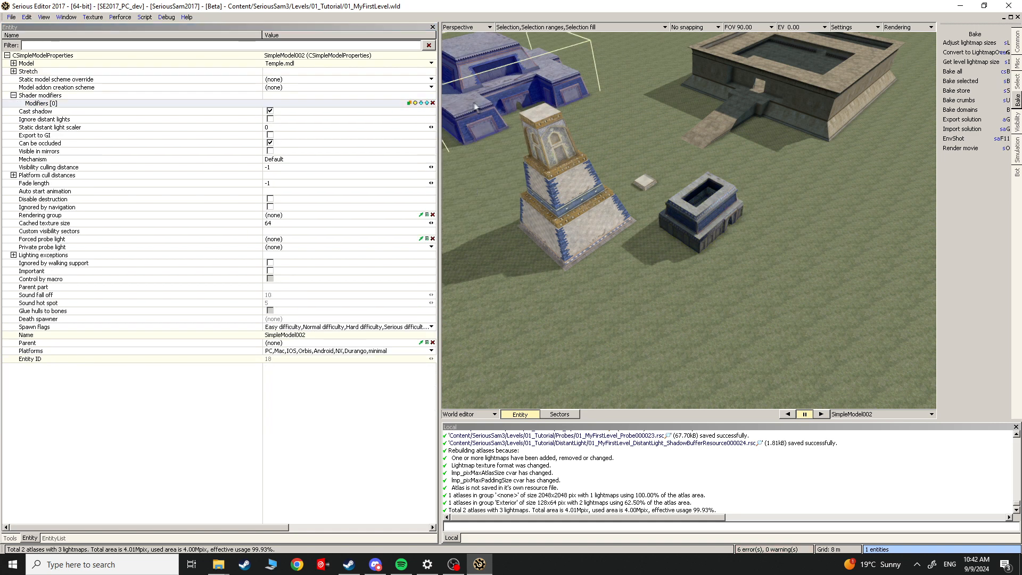
pyautogui.click(415, 103)
pyautogui.click(467, 188)
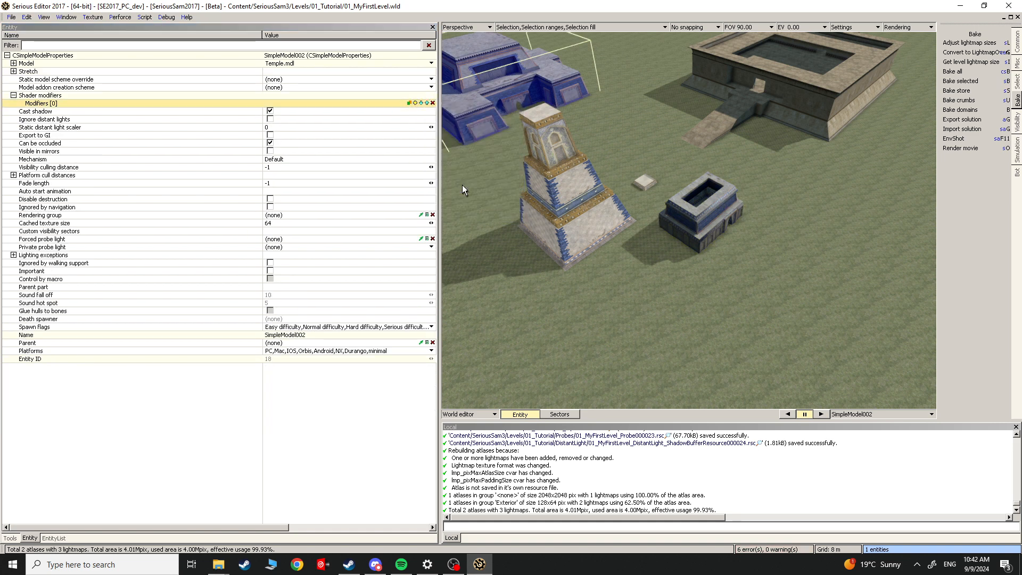
# Step: Check the tower and the blue temple, and add a CLightmapOvenShaderModifier to the temple yard (TempleYard.mdl)
pyautogui.click(556, 207)
pyautogui.click(519, 94)
pyautogui.click(732, 69)
pyautogui.click(415, 103)
pyautogui.click(478, 191)
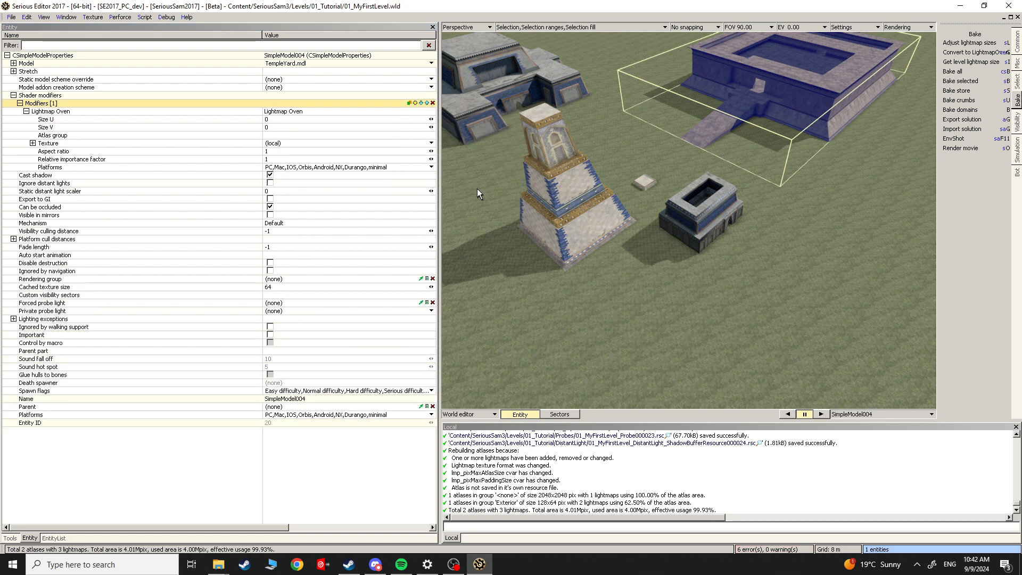
# Step: Deselect the temple yard and recalculate the lightmap sizes to include the temples, with lightmap widths between 32 and 4096
pyautogui.press('`')
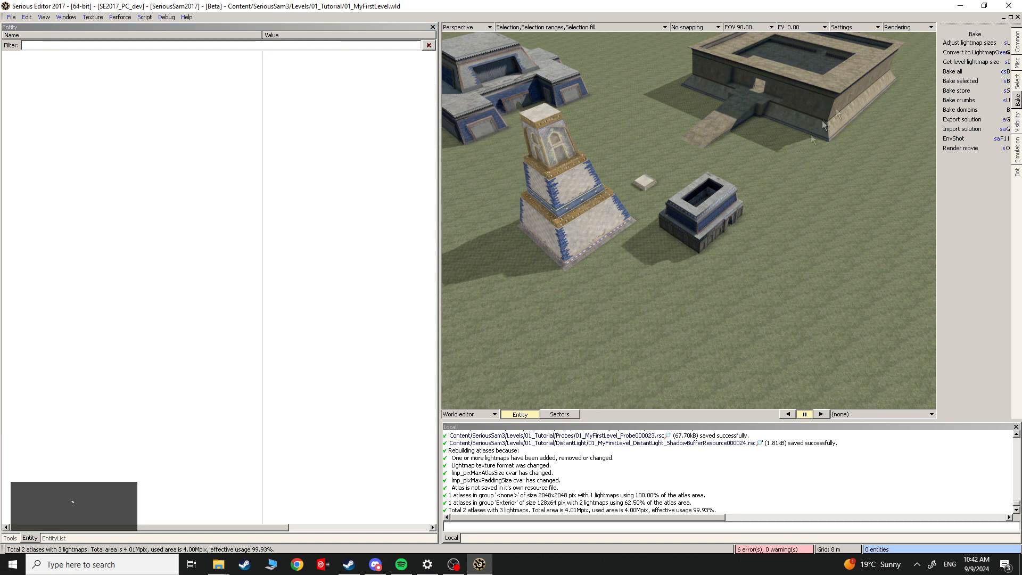
pyautogui.click(953, 42)
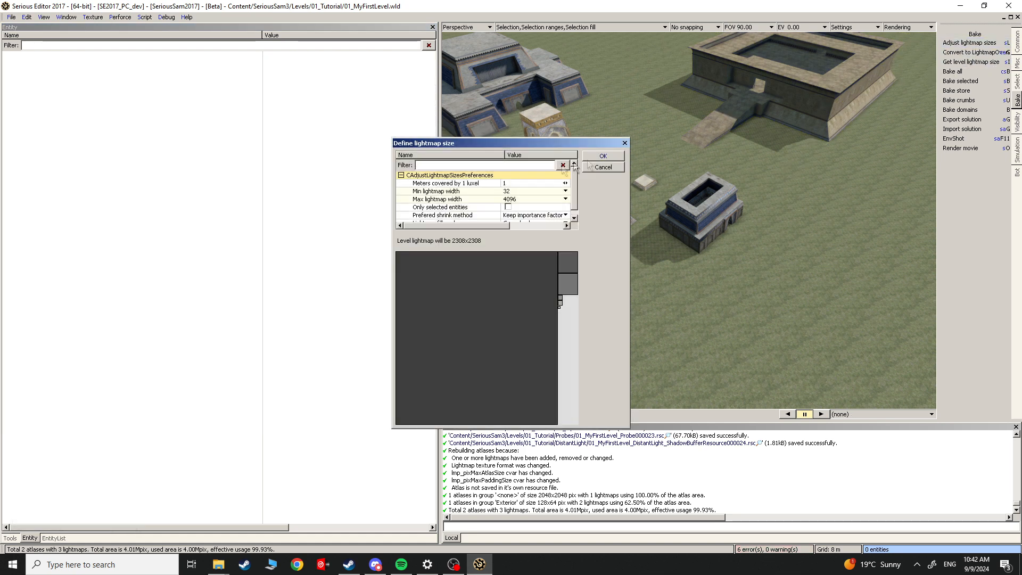
pyautogui.click(593, 158)
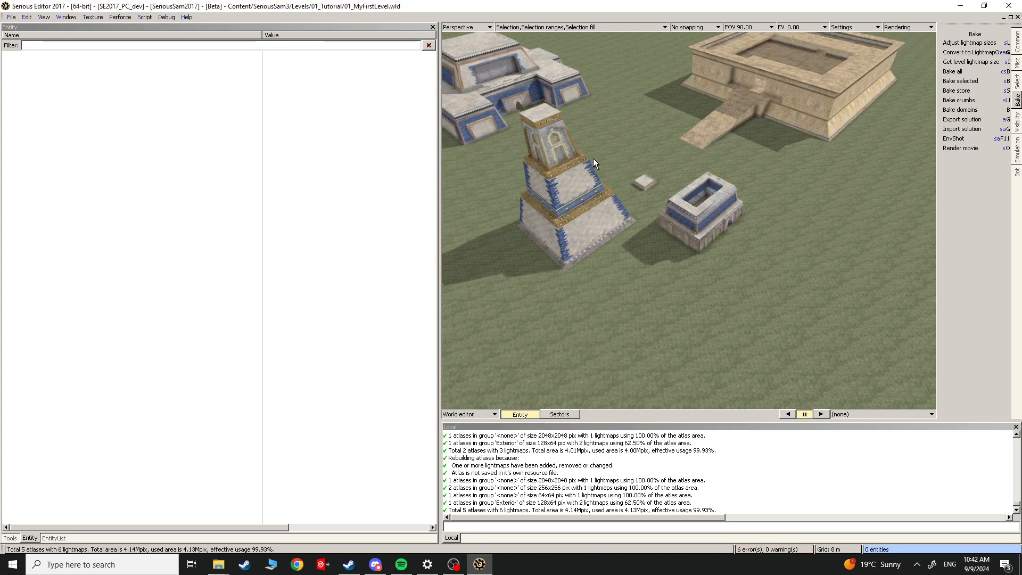
# Step: Bake the global illumination for the whole level on the local machine, with automatic import of the solution
pyautogui.press('Escape')
pyautogui.moveTo(689, 221); pyautogui.dragTo(642, 213, button='right')
pyautogui.press('Escape')
pyautogui.click(731, 235)
pyautogui.press('`')
pyautogui.press('Escape')
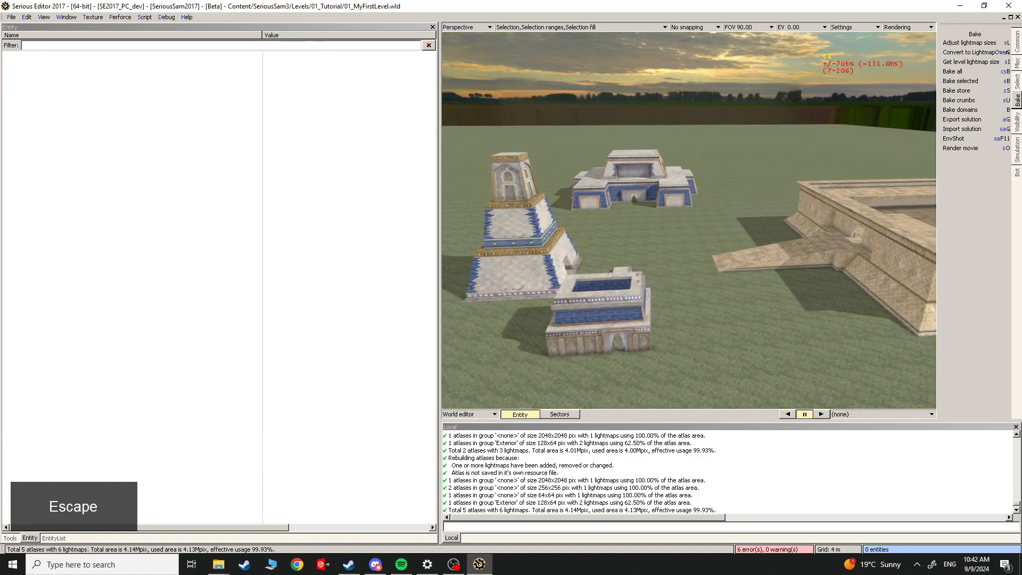
pyautogui.press('Escape')
pyautogui.hotkey('alt', 'g')
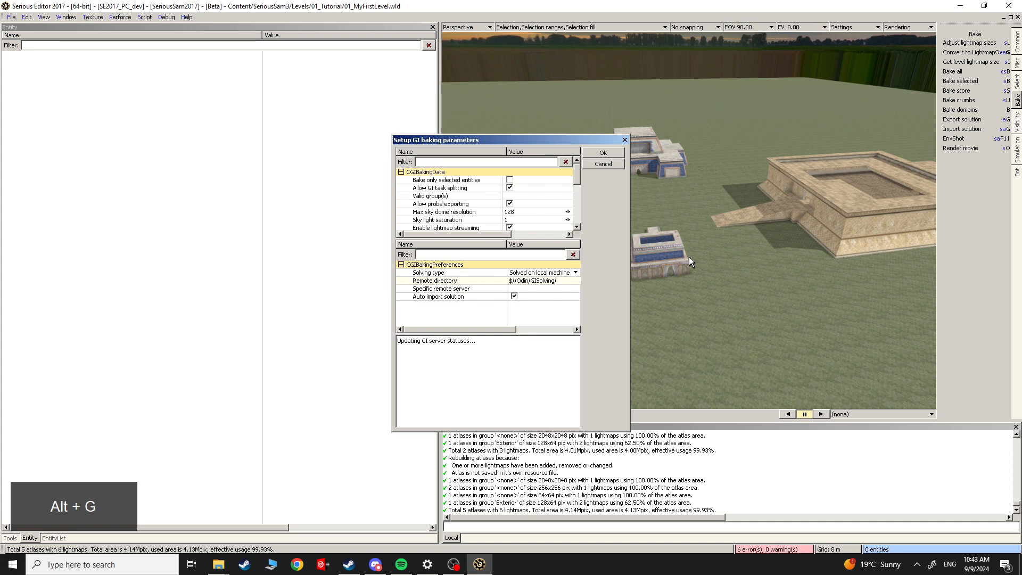
pyautogui.click(453, 181)
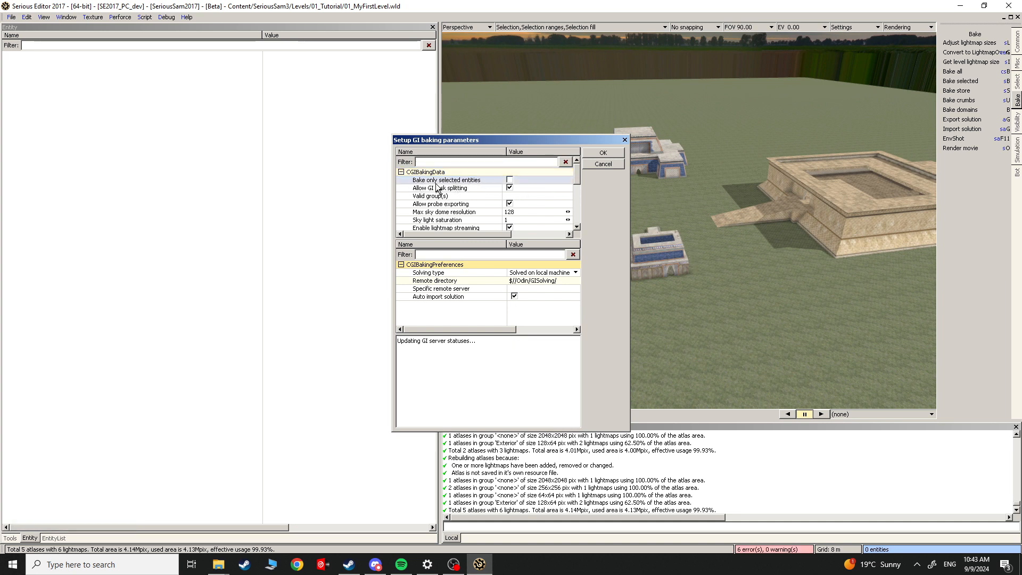
pyautogui.scroll(-1, 450, 223)
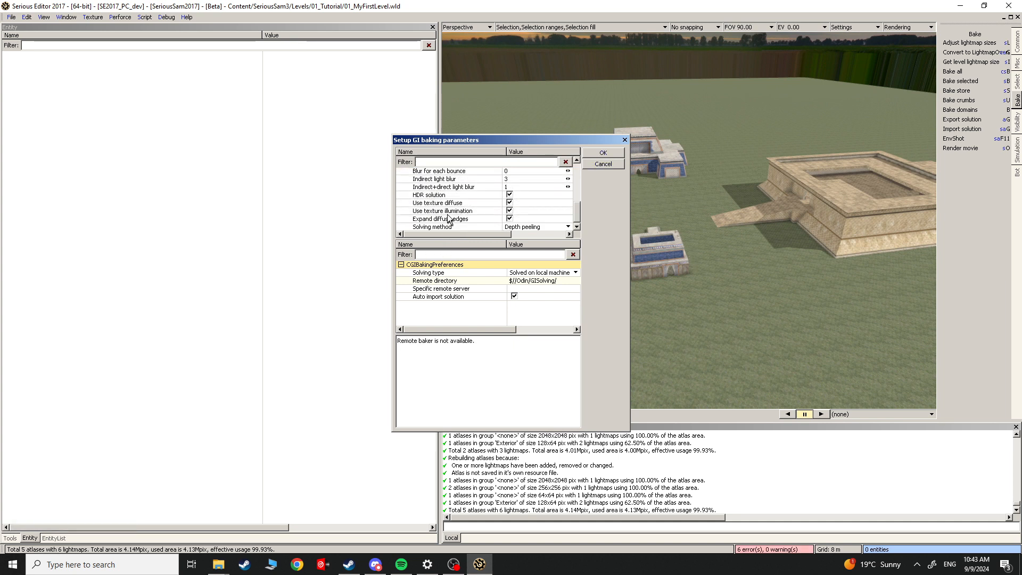
pyautogui.click(591, 152)
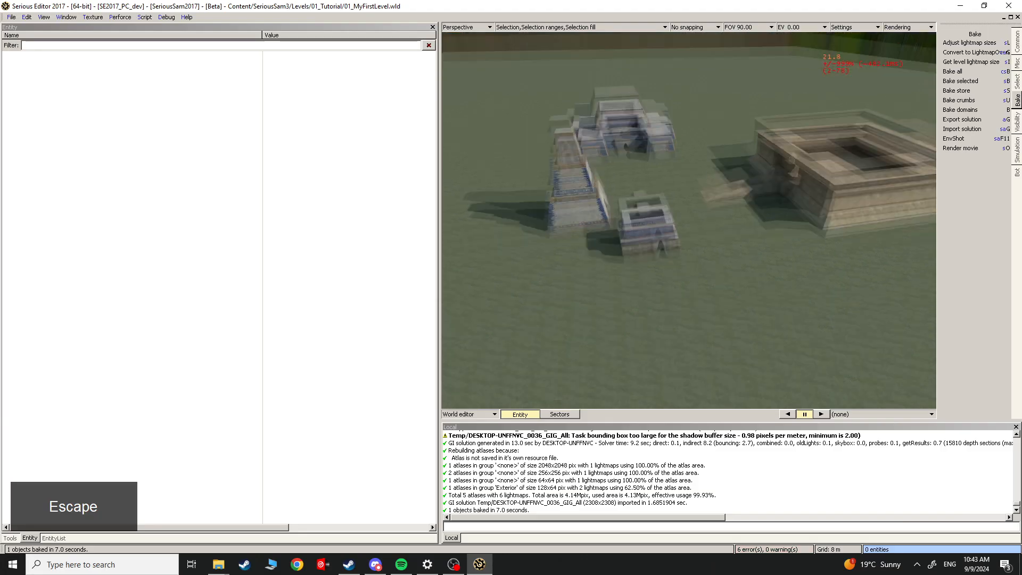
# Step: Inspect the baked lighting on the terrain and on the interiors and exteriors of the tower and temples
pyautogui.scroll(10, 689, 221)
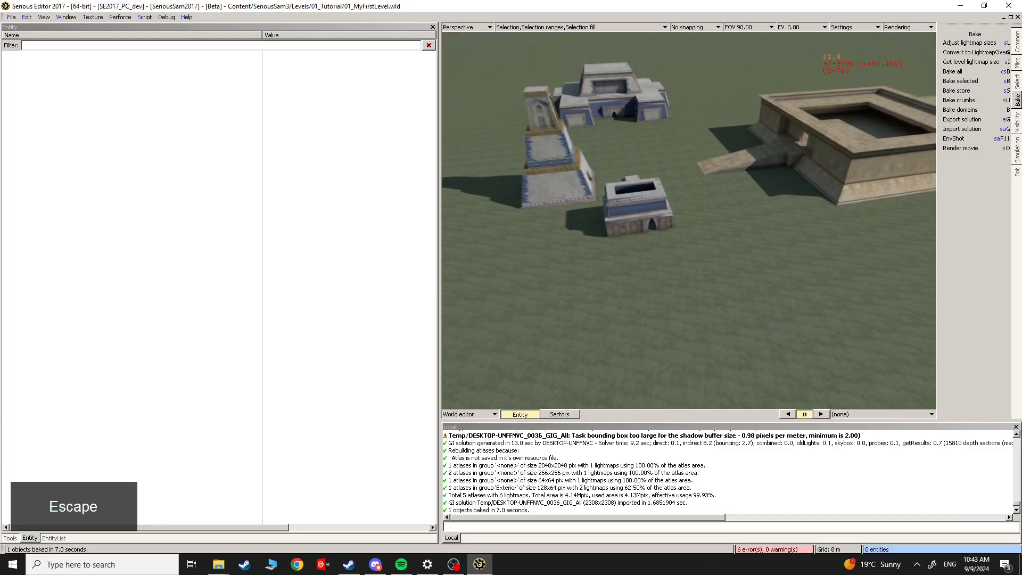
pyautogui.moveTo(690, 221); pyautogui.dragTo(725, 160, button='right')
pyautogui.moveTo(689, 220); pyautogui.dragTo(756, 220, button='right')
pyautogui.moveTo(690, 221); pyautogui.dragTo(703, 220, button='right')
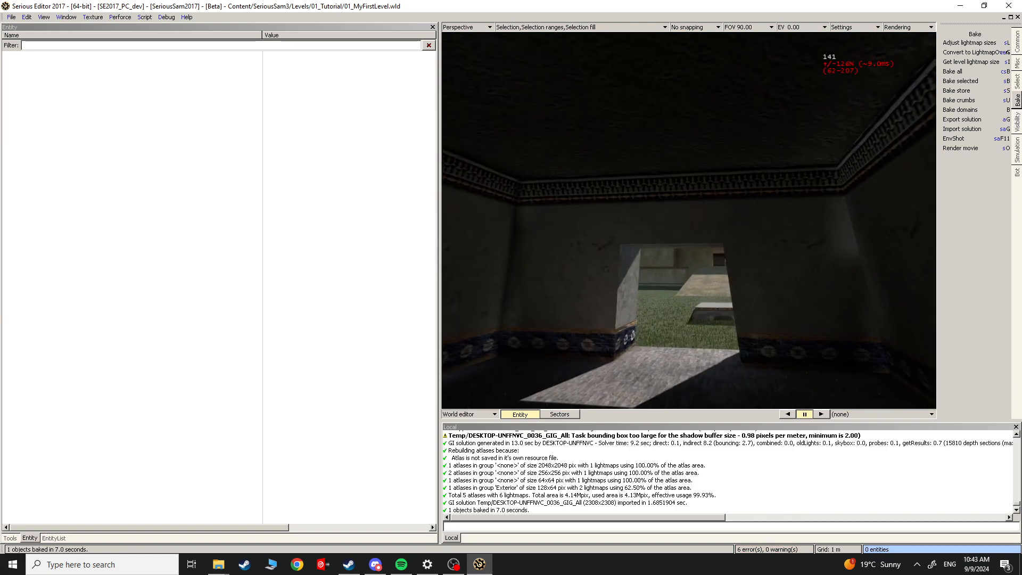
pyautogui.moveTo(689, 220); pyautogui.dragTo(689, 298, button='right')
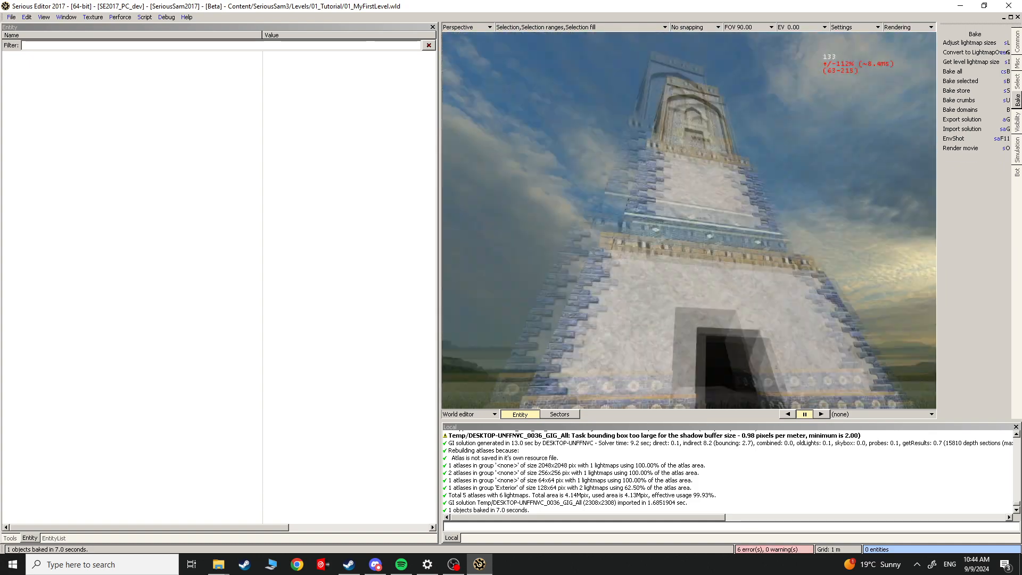
pyautogui.press('w')
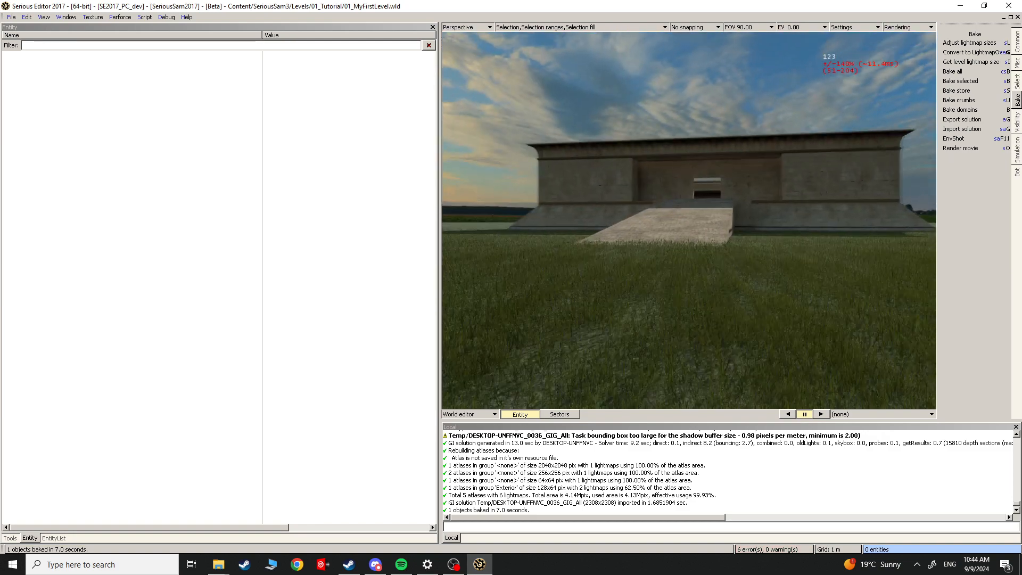
pyautogui.press('w')
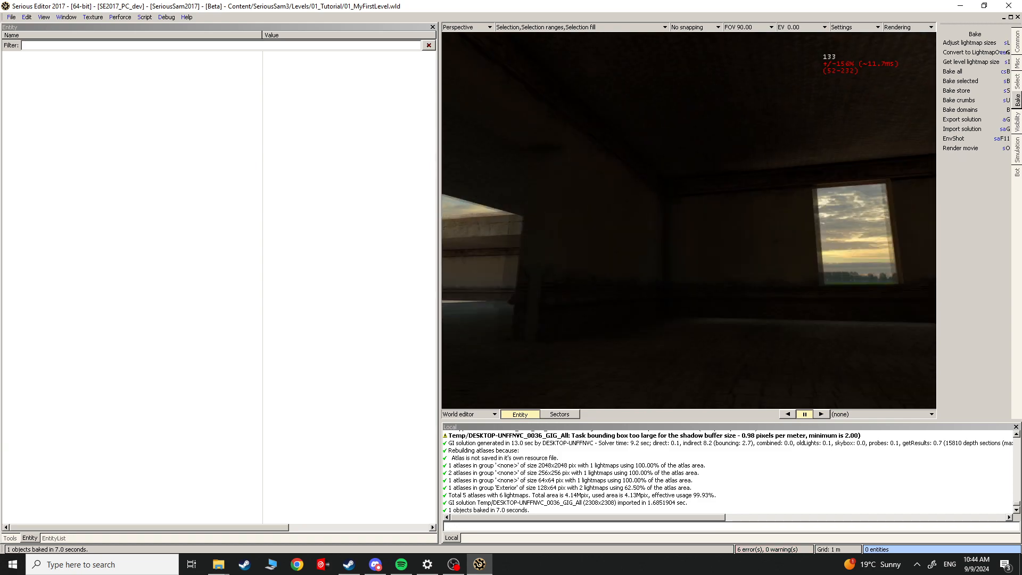
pyautogui.press('w')
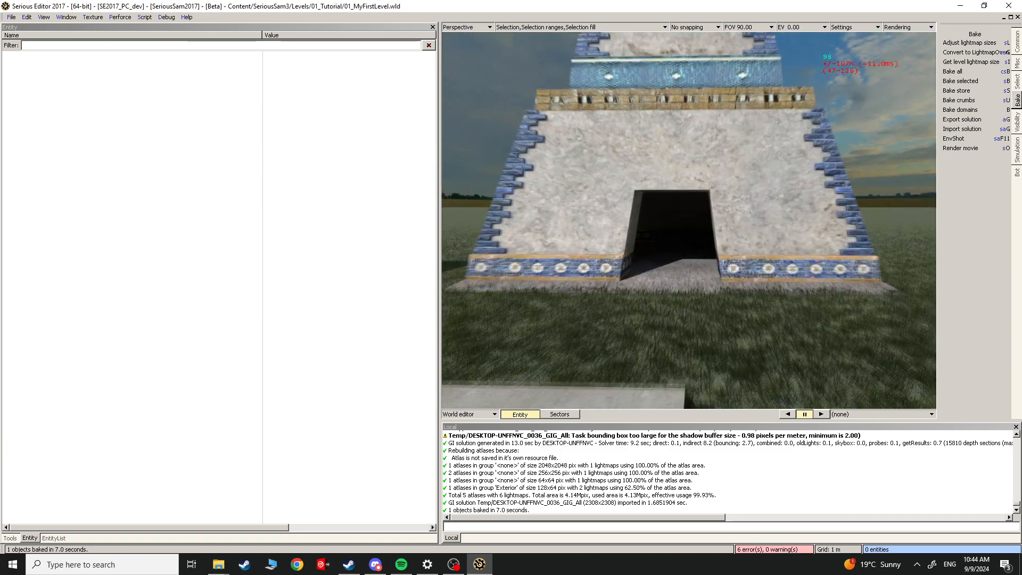
pyautogui.press('w')
pyautogui.moveTo(689, 220); pyautogui.dragTo(874, 210, button='right')
pyautogui.press('s')
pyautogui.press('w')
pyautogui.press('w')
pyautogui.moveTo(689, 220); pyautogui.dragTo(921, 220, button='right')
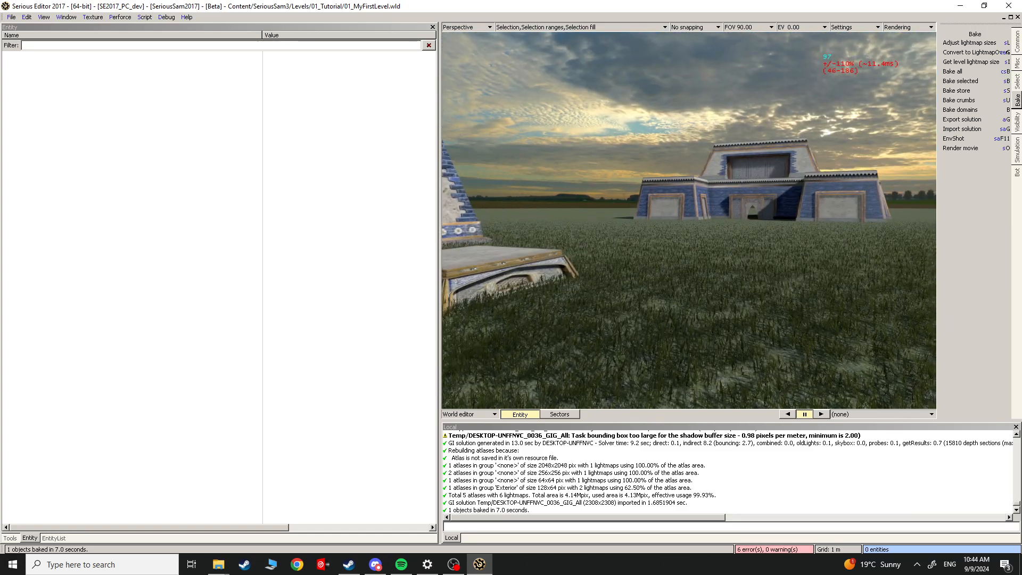
# Step: Save the level with its lightmaps and fly around the blue temple, tower and stone temple to check the lighting
pyautogui.press('Escape')
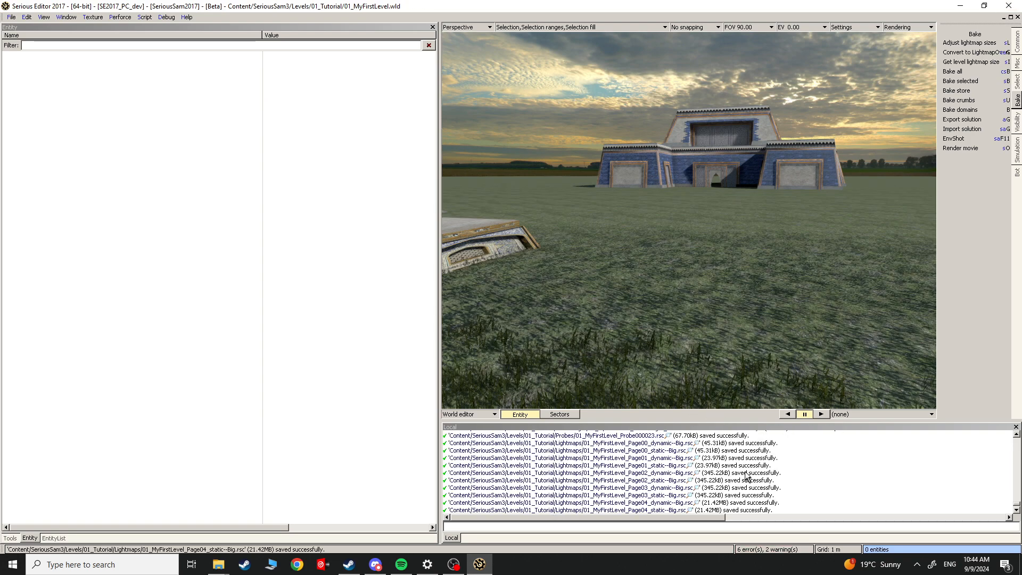
pyautogui.press('Escape')
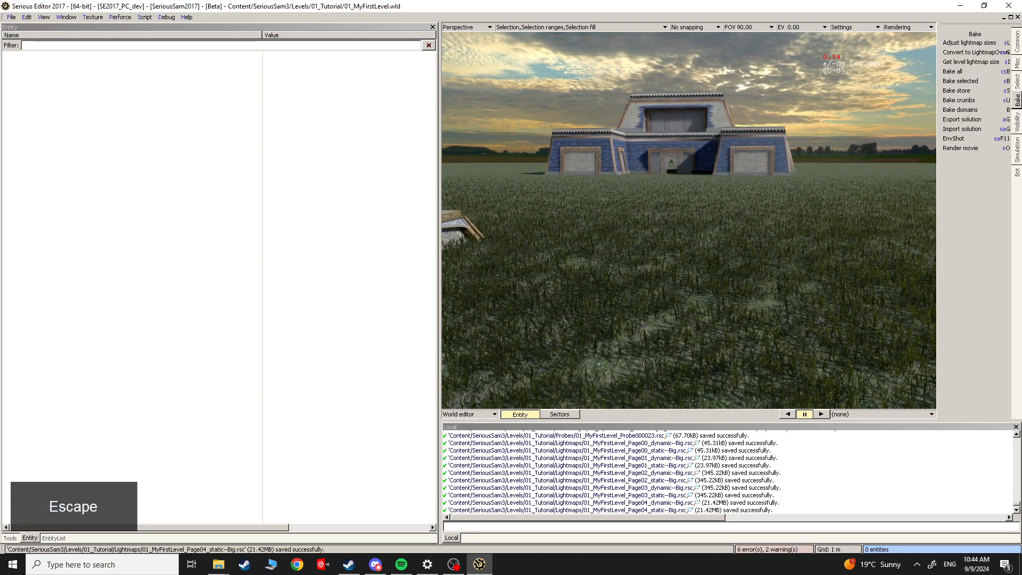
pyautogui.press('s')
pyautogui.press('w')
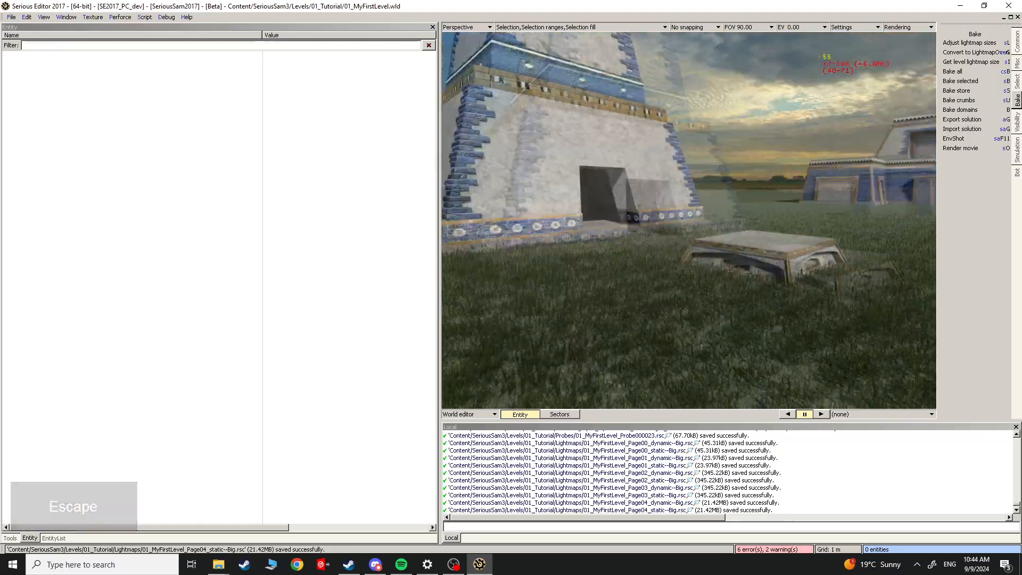
pyautogui.press('w')
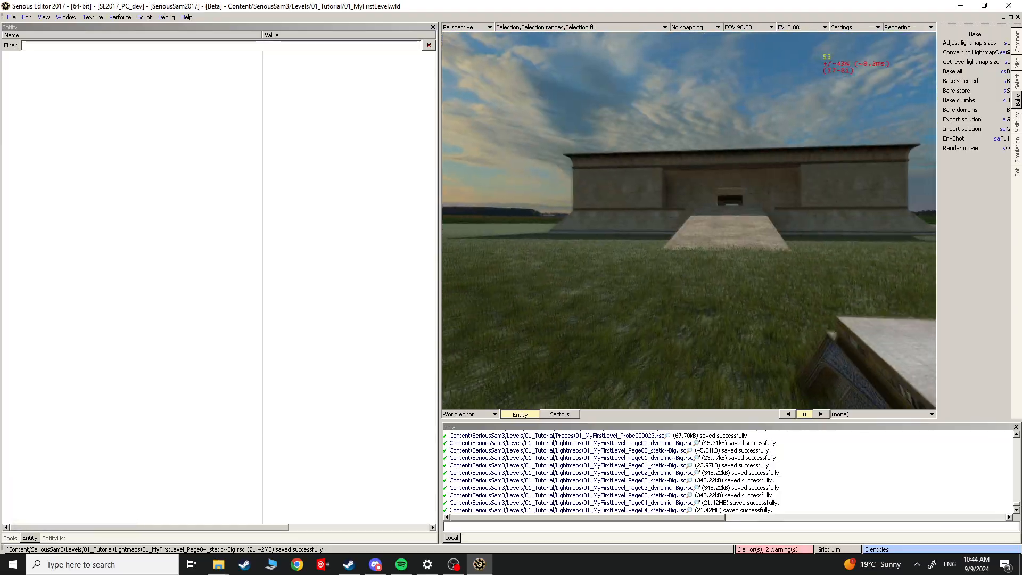
pyautogui.press('w')
pyautogui.press('s')
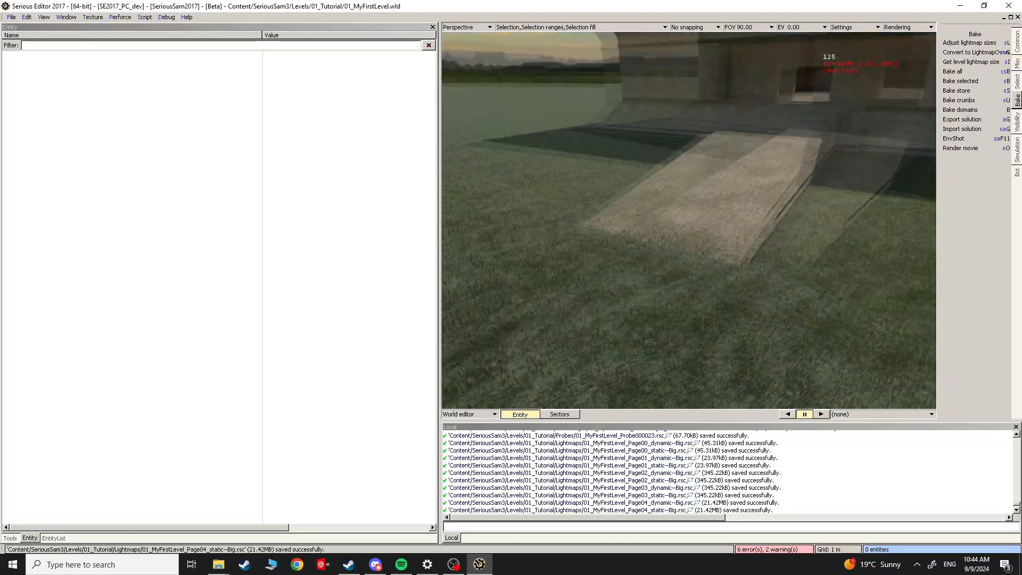
pyautogui.press('s')
pyautogui.press('Escape')
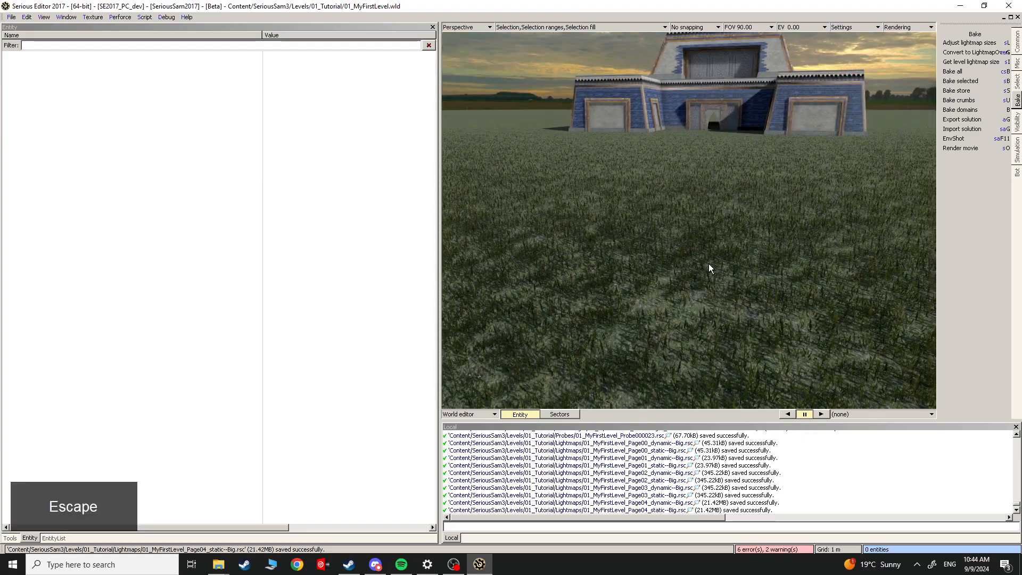
# Step: Test-play the level and walk the character around the temples and tower to check the lighting in game
pyautogui.hotkey('shift', 't')
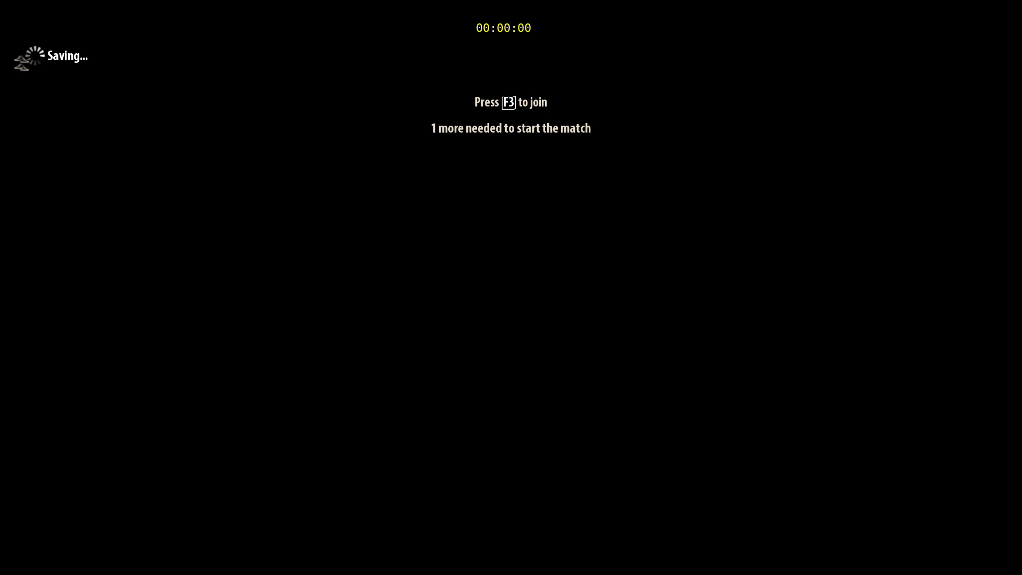
pyautogui.press('a')
pyautogui.press('w')
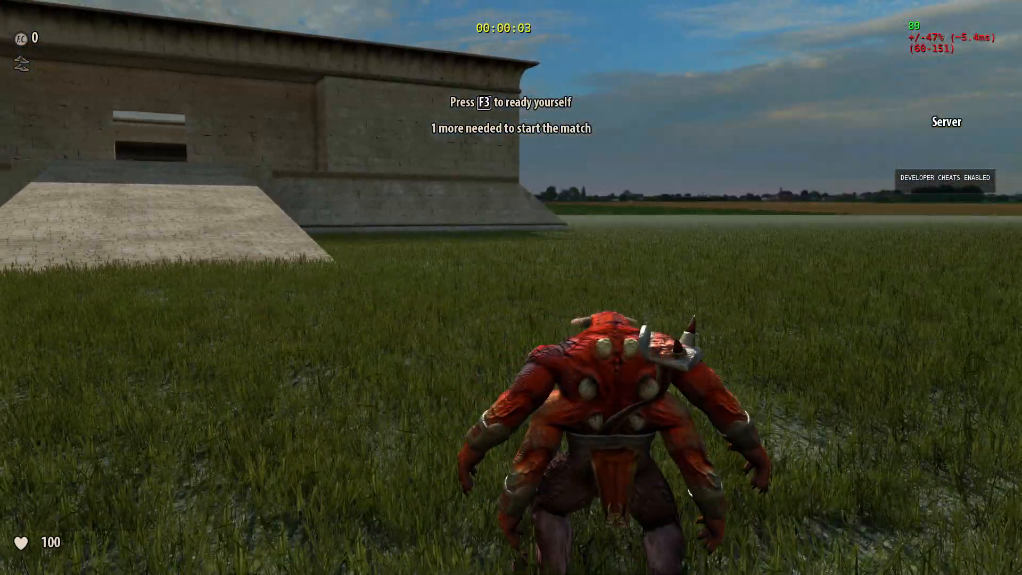
pyautogui.press('w')
pyautogui.press('a')
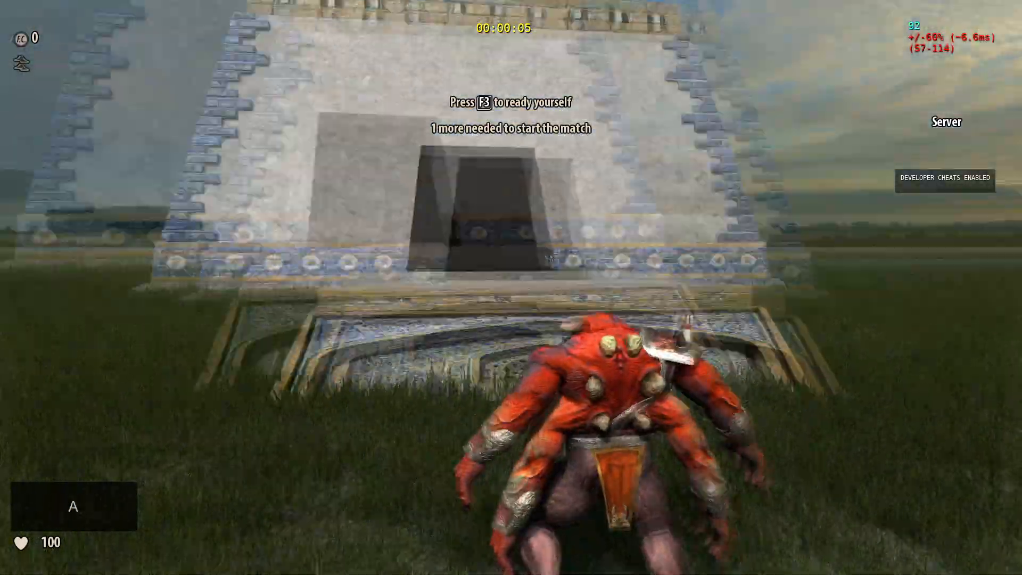
pyautogui.press('s')
pyautogui.press('a')
pyautogui.press('s')
pyautogui.press('space')
pyautogui.press('w')
pyautogui.press('a')
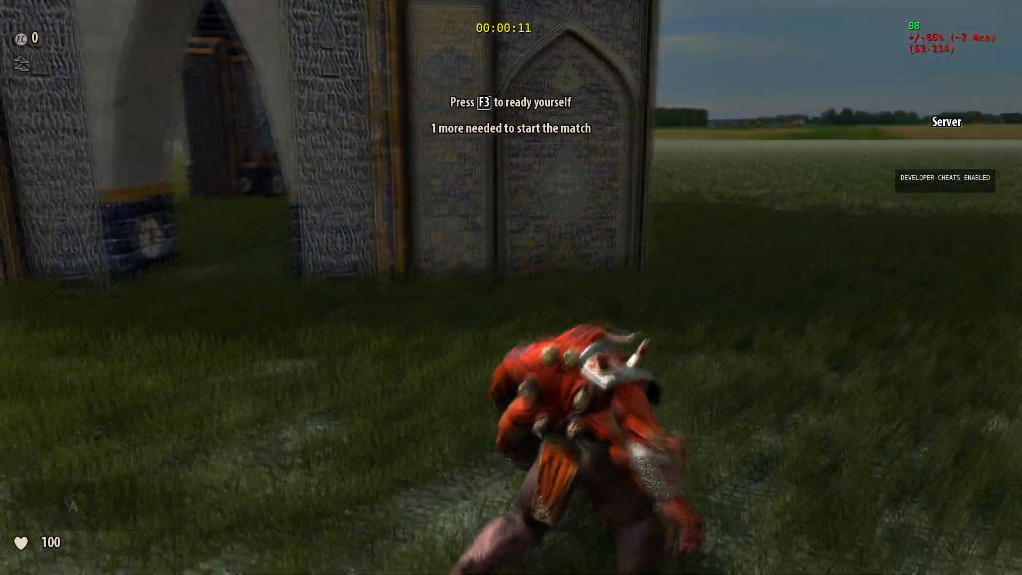
pyautogui.press('w')
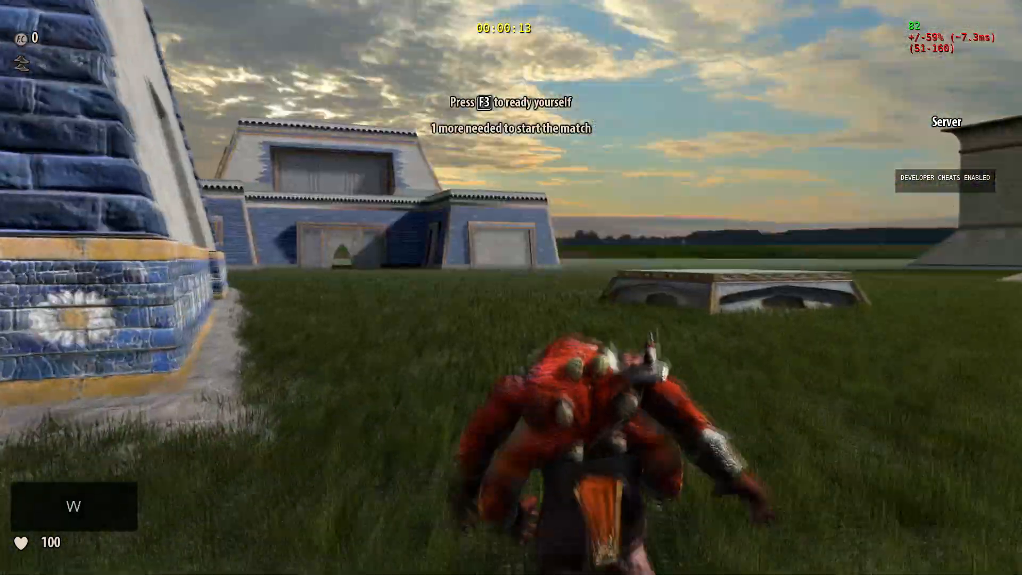
pyautogui.press('Escape')
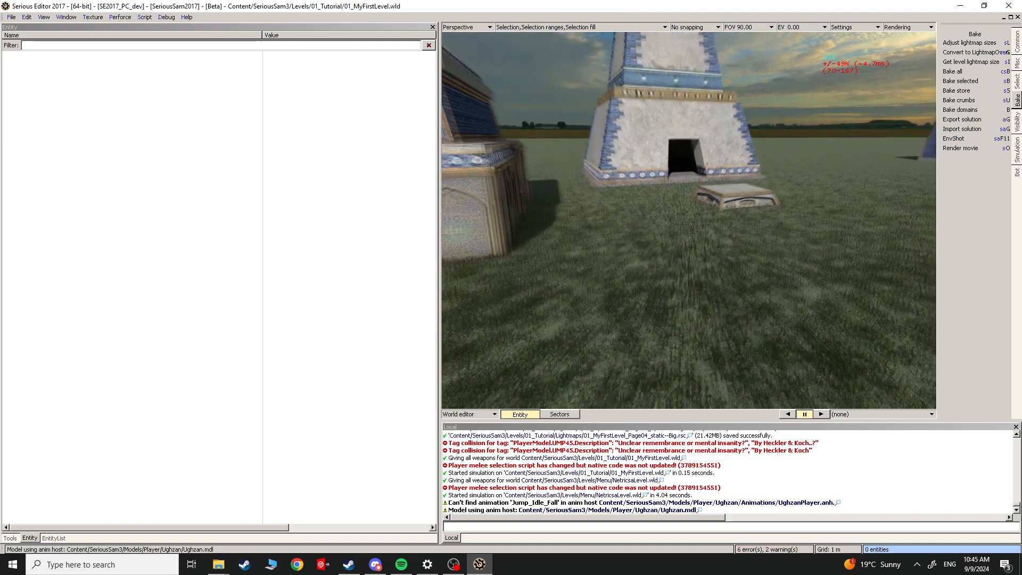
# Step: Place a Post processing effect entity from the Effects group on the grass near the tower's stone platform
pyautogui.press('Escape')
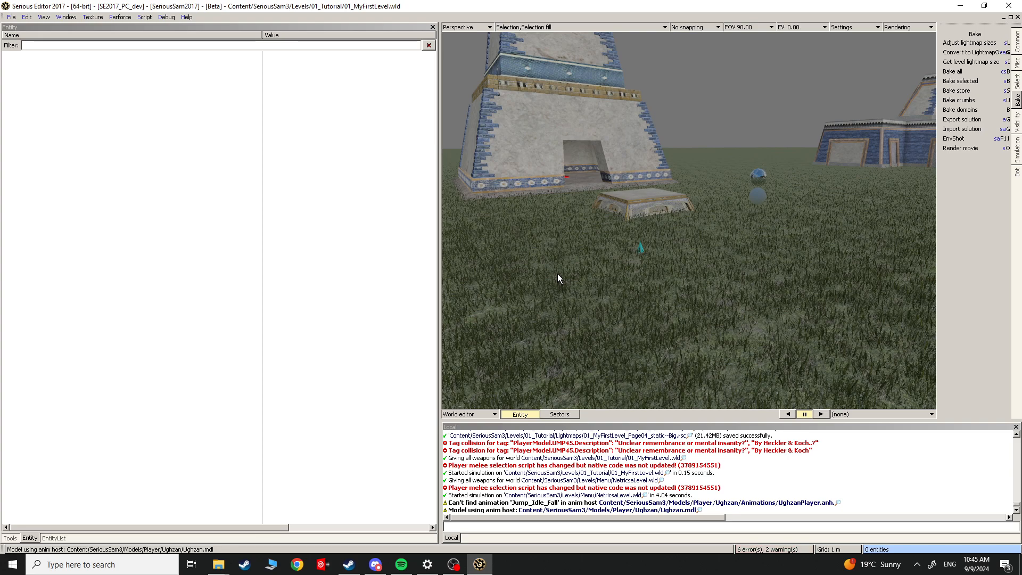
pyautogui.press('Escape')
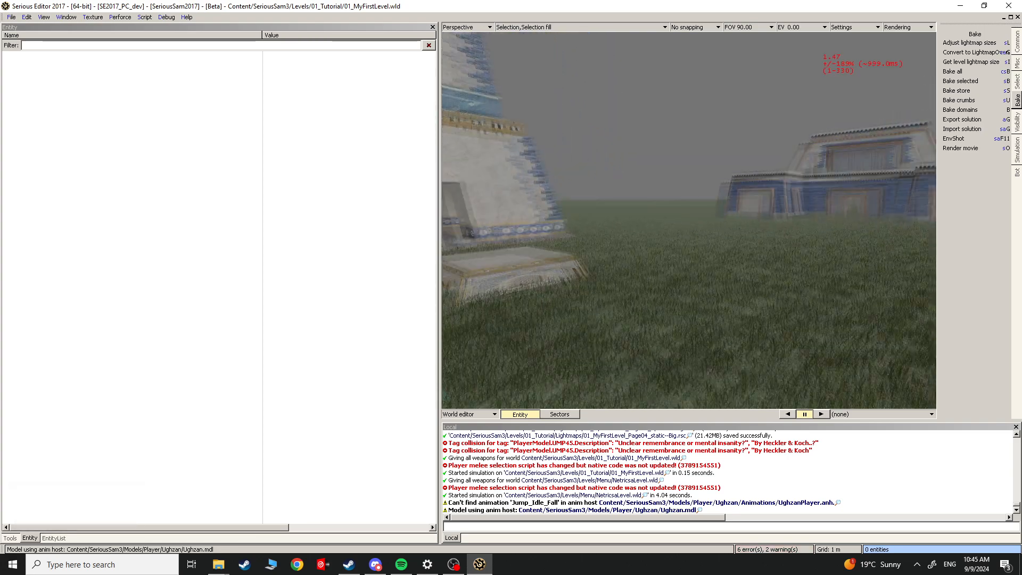
pyautogui.moveTo(708, 229); pyautogui.dragTo(731, 236, button='middle')
pyautogui.press('Escape')
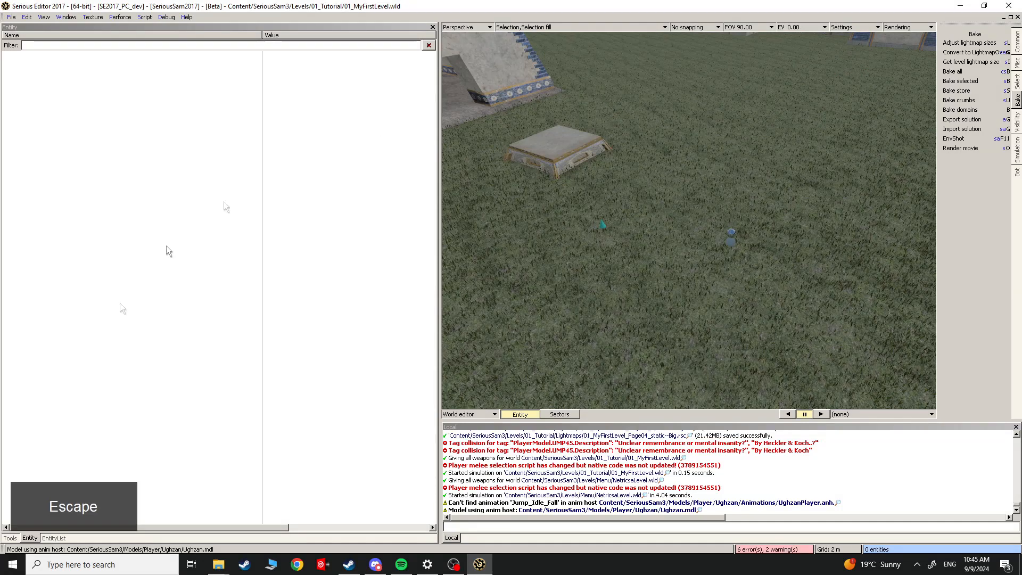
pyautogui.click(53, 539)
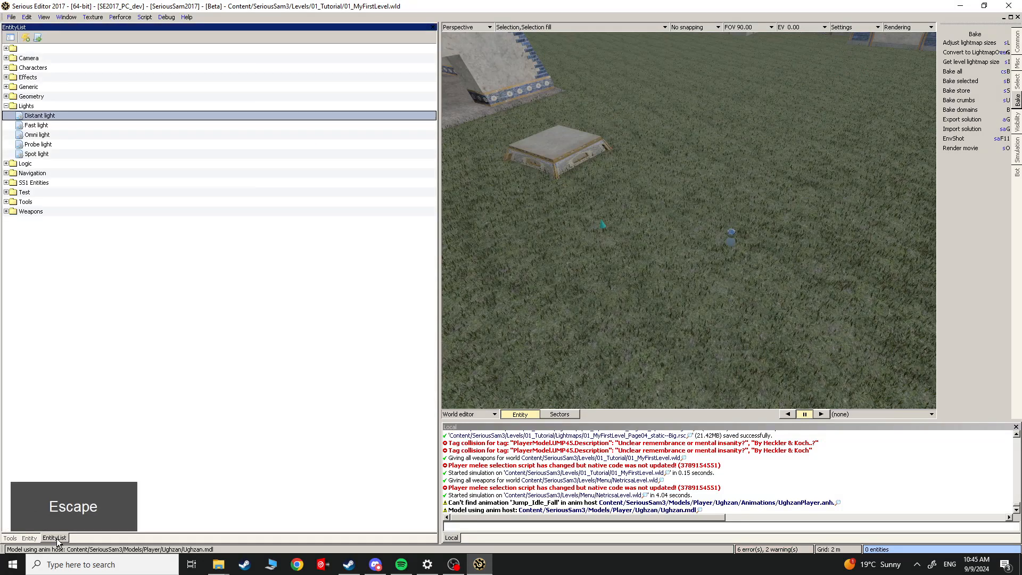
pyautogui.click(7, 78)
pyautogui.click(74, 203)
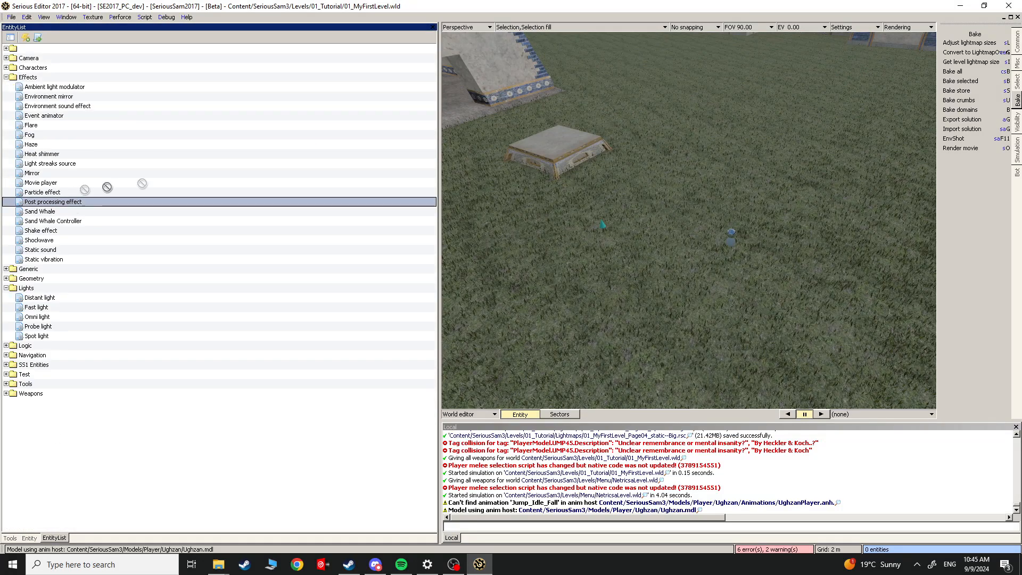
pyautogui.moveTo(74, 193); pyautogui.dragTo(683, 170)
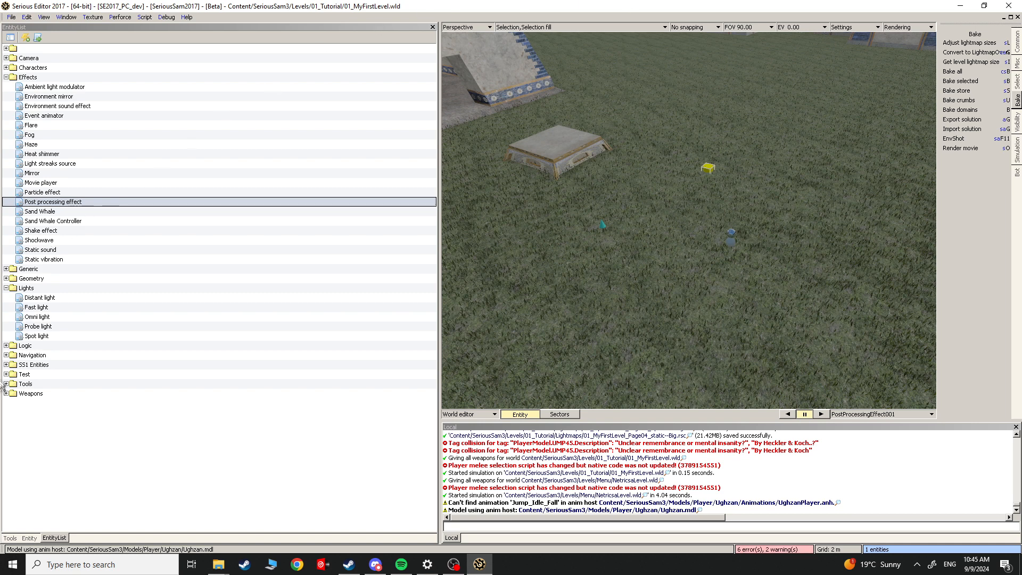
# Step: Create a new local post processing preset for the post processing effect and expand its parameters
pyautogui.click(29, 538)
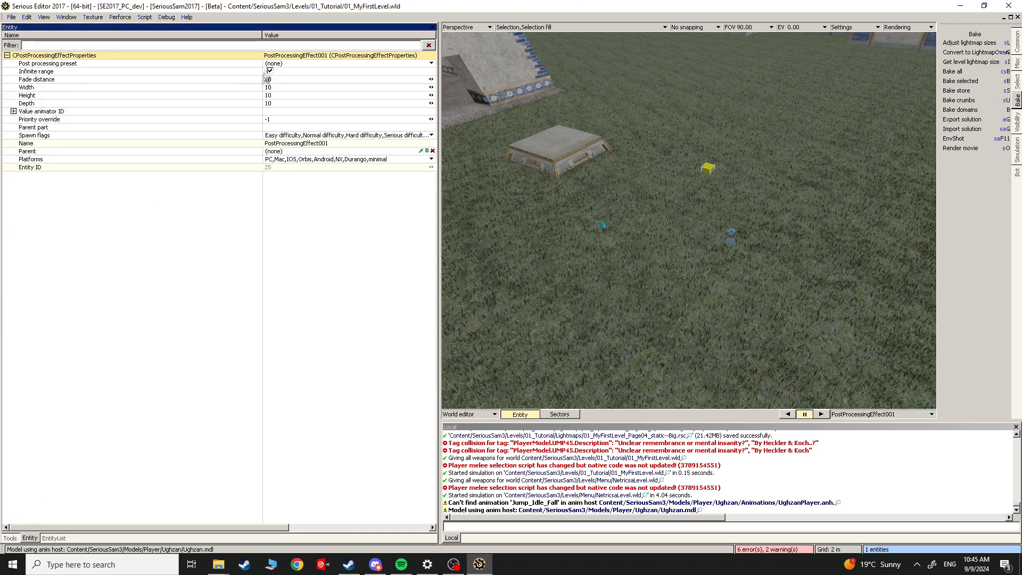
pyautogui.click(276, 63)
pyautogui.moveTo(281, 73)
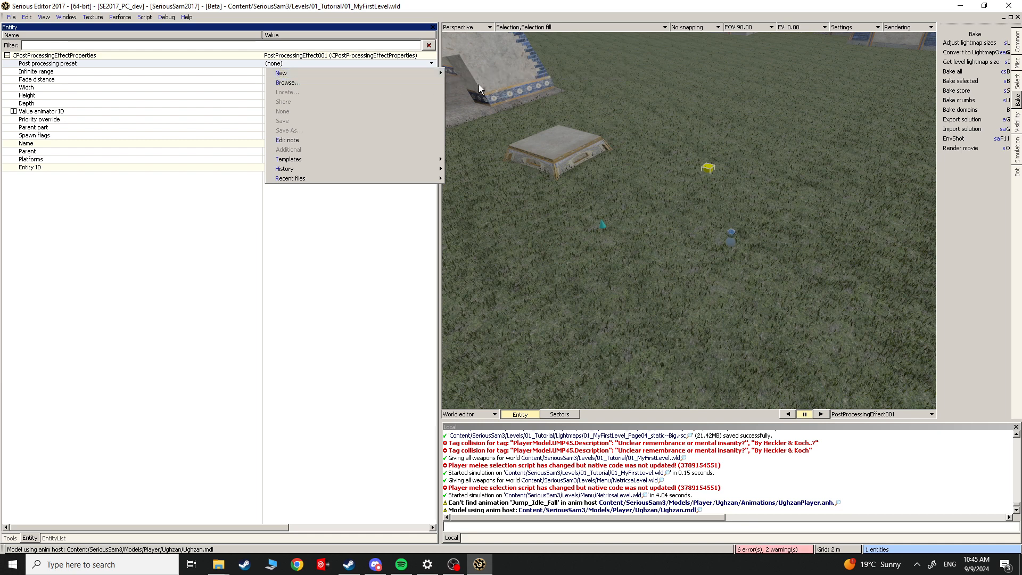
pyautogui.click(485, 74)
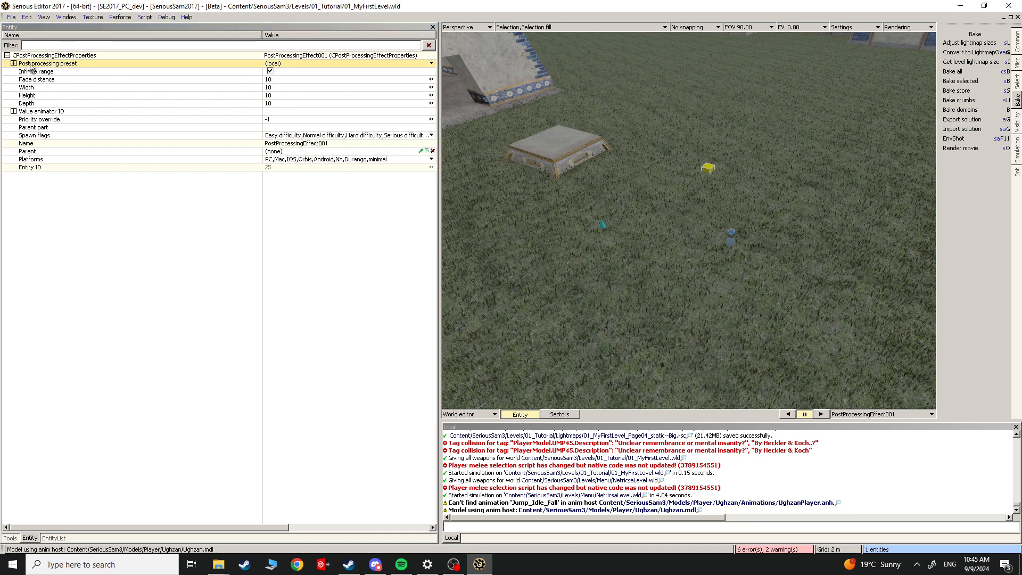
pyautogui.click(14, 63)
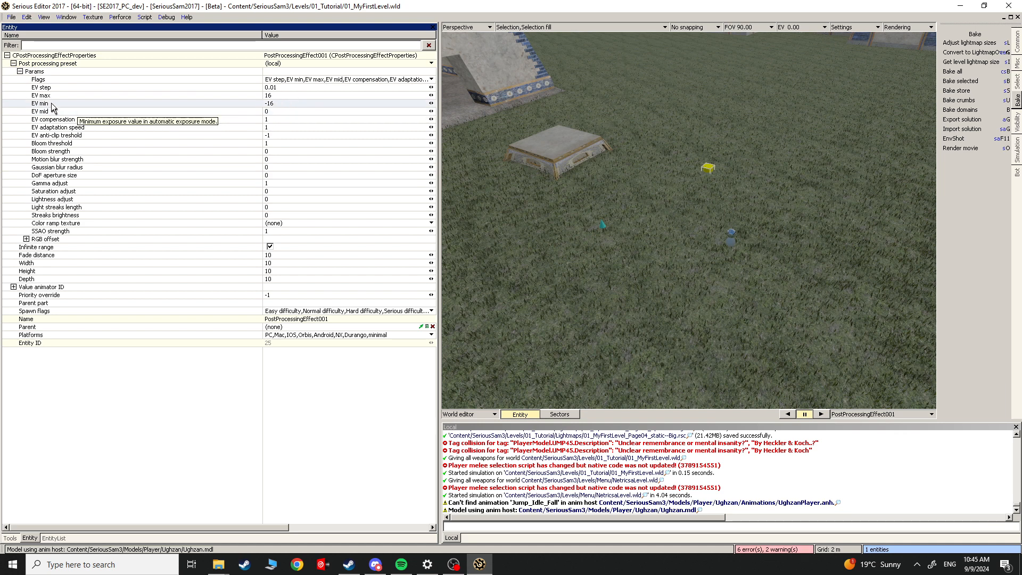
# Step: Set the preset's EV min to -1 and EV max to 1 and preview the level with its lighting
pyautogui.click(287, 102)
pyautogui.press('BackSpace')
pyautogui.click(289, 95)
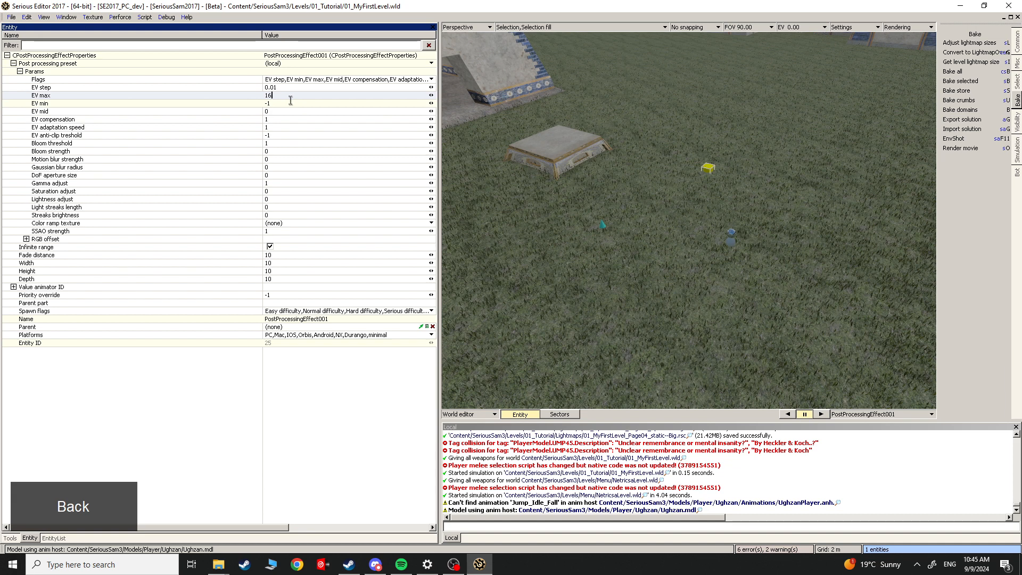
pyautogui.click(291, 102)
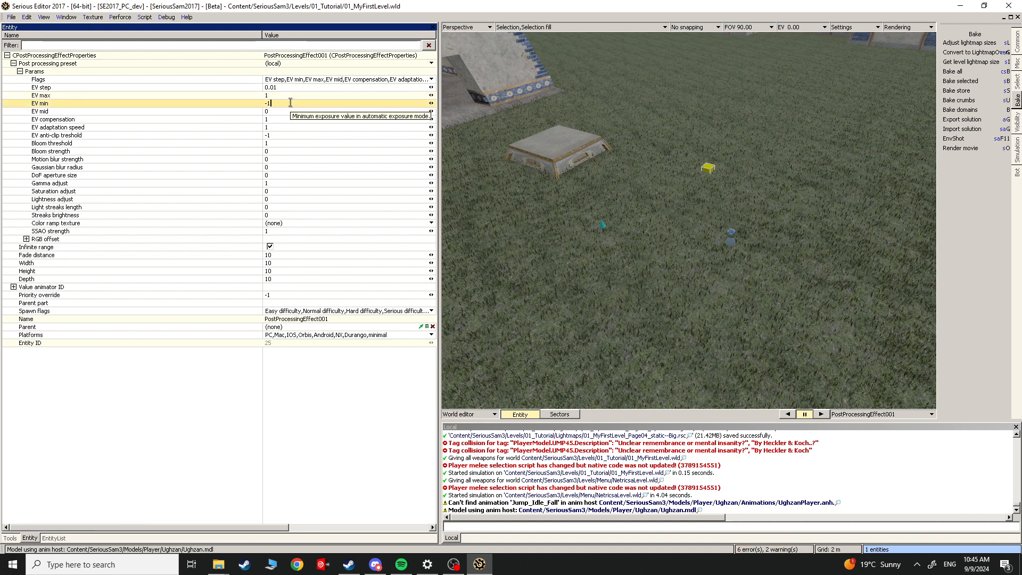
pyautogui.click(287, 95)
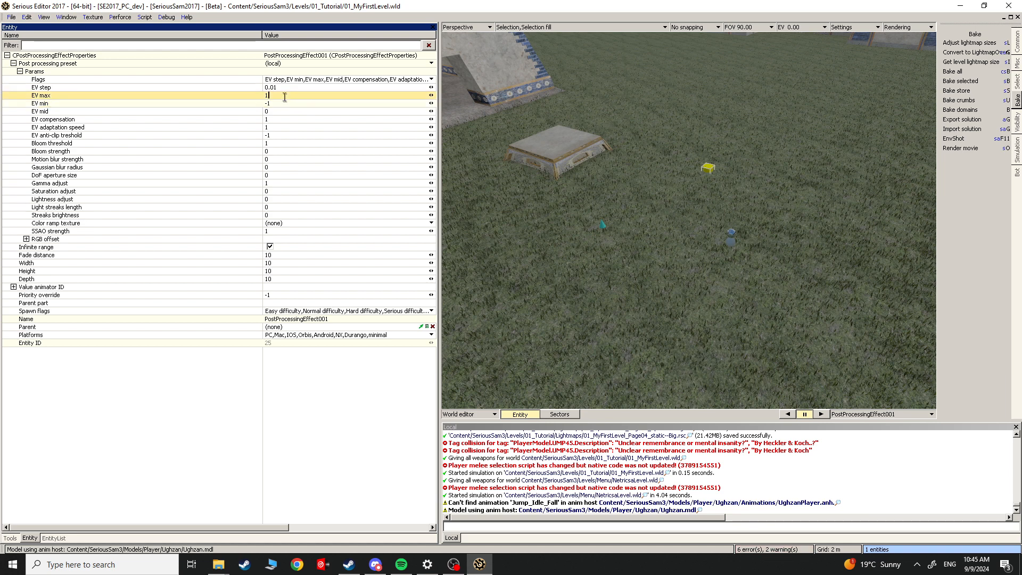
pyautogui.click(287, 102)
pyautogui.click(288, 96)
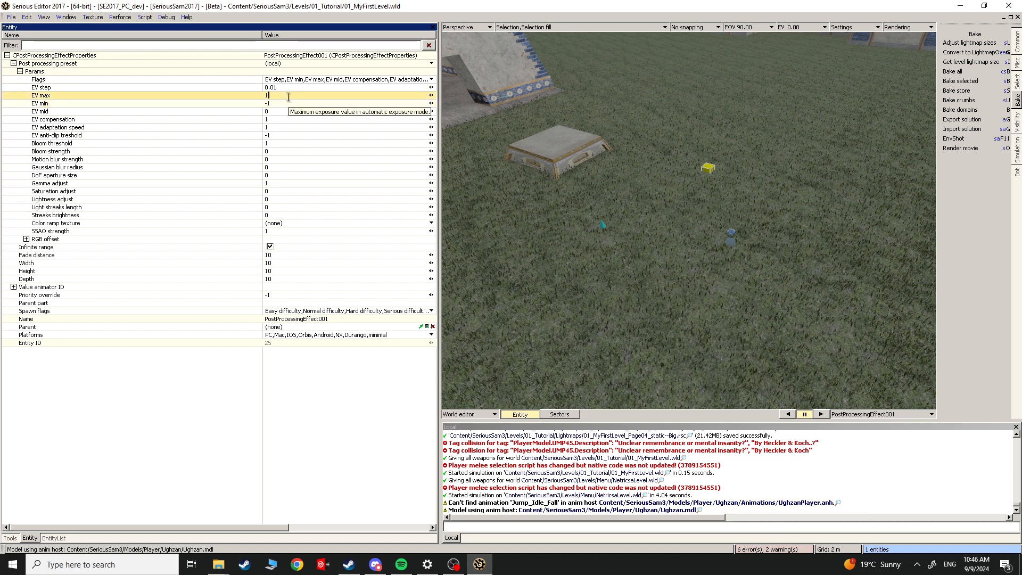
pyautogui.click(288, 102)
pyautogui.click(288, 97)
pyautogui.click(289, 97)
pyautogui.click(288, 103)
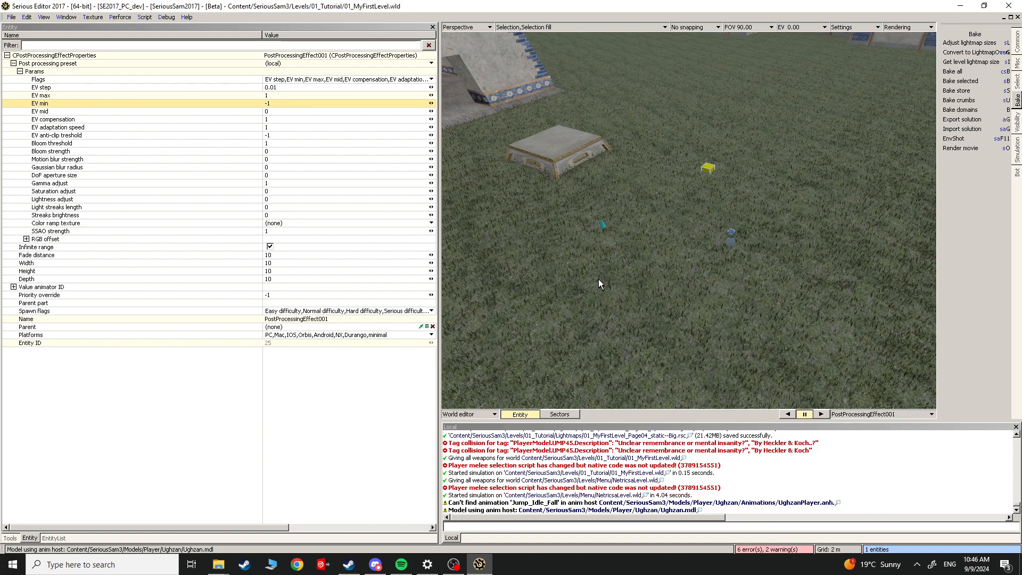
pyautogui.press('Escape')
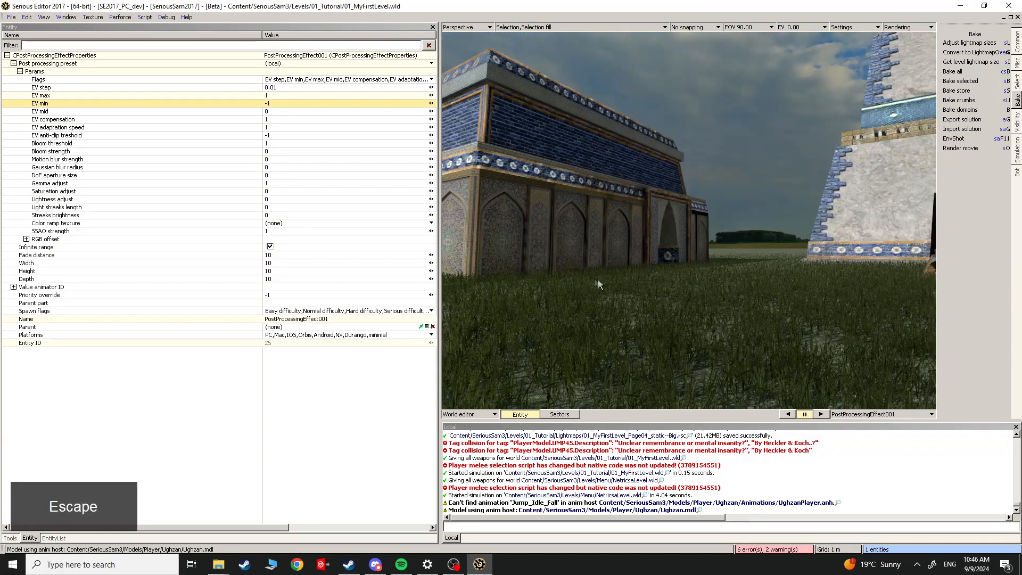
# Step: Try an EV min of -13 and an EV max of 13 in the preset, and restore -1 and 1
pyautogui.click(304, 107)
pyautogui.write('3')
pyautogui.click(308, 94)
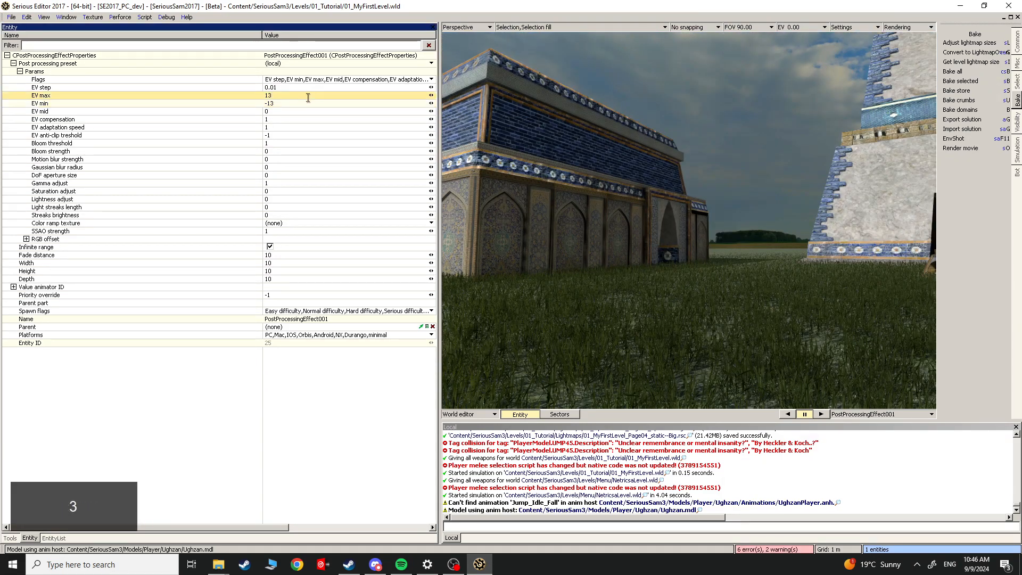
pyautogui.press('BackSpace')
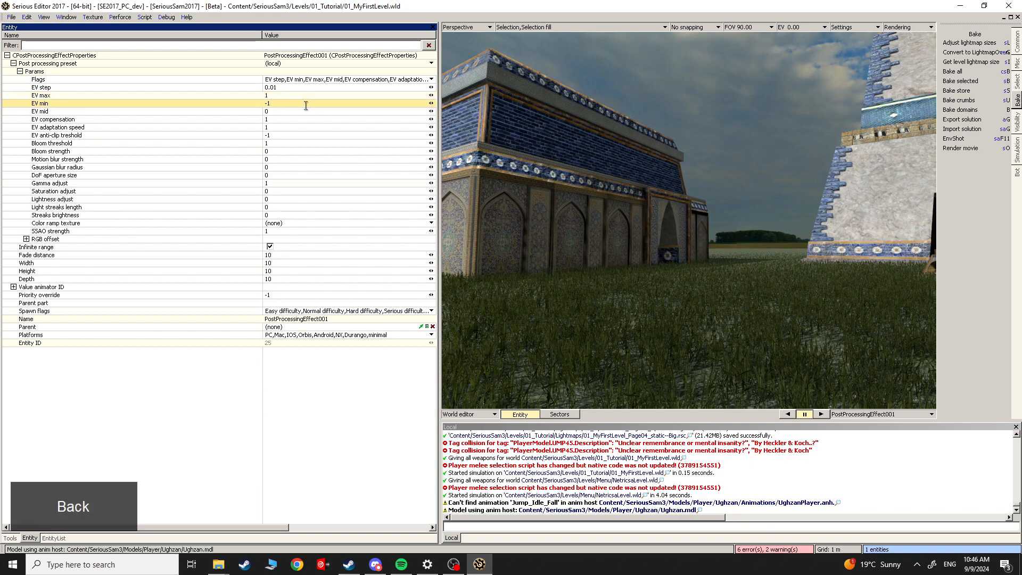
# Step: Save the level and move the view close to the ground to examine the exposure on the grass
pyautogui.hotkey('ctrl', 's')
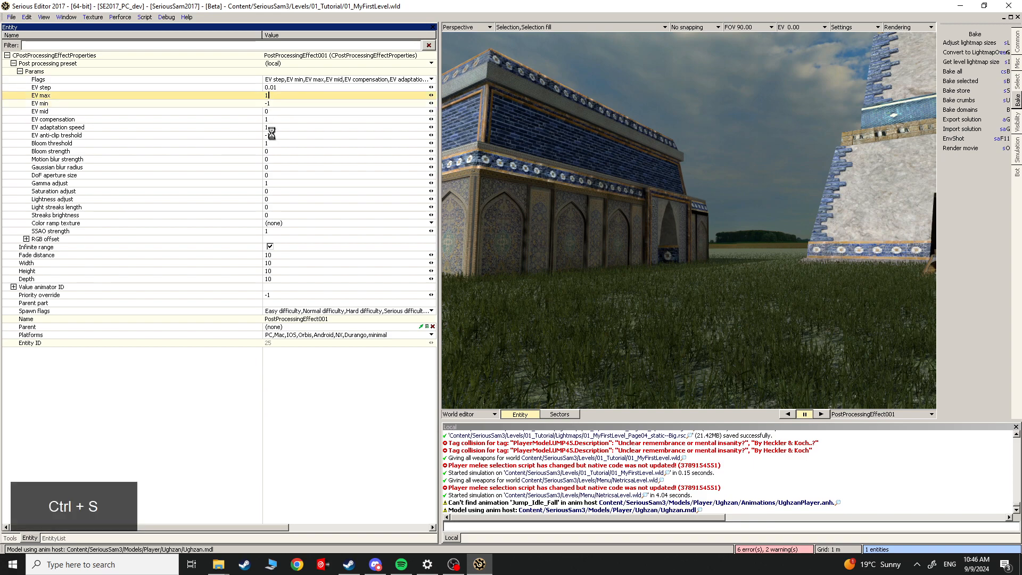
pyautogui.press('Escape')
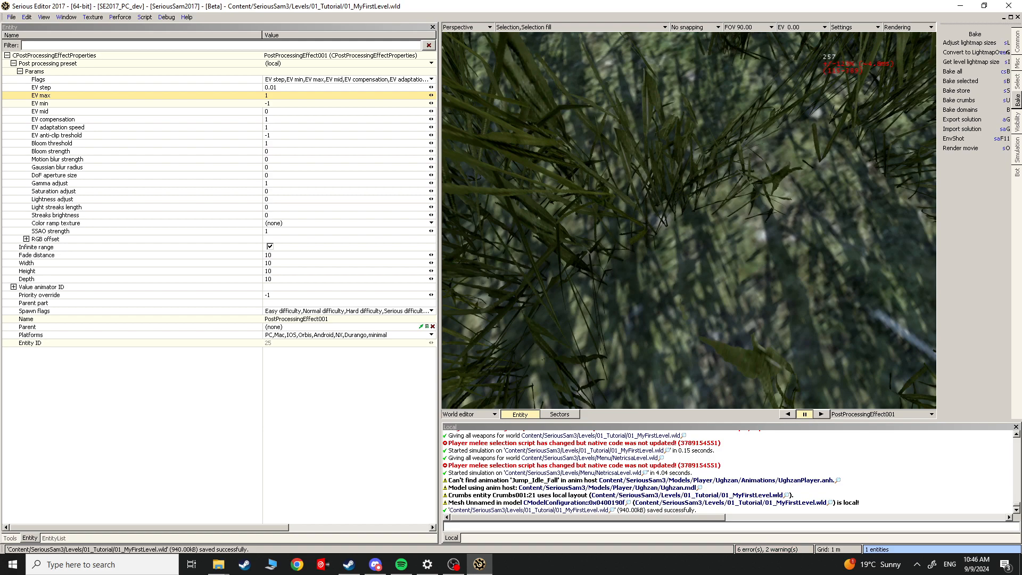
pyautogui.press('s')
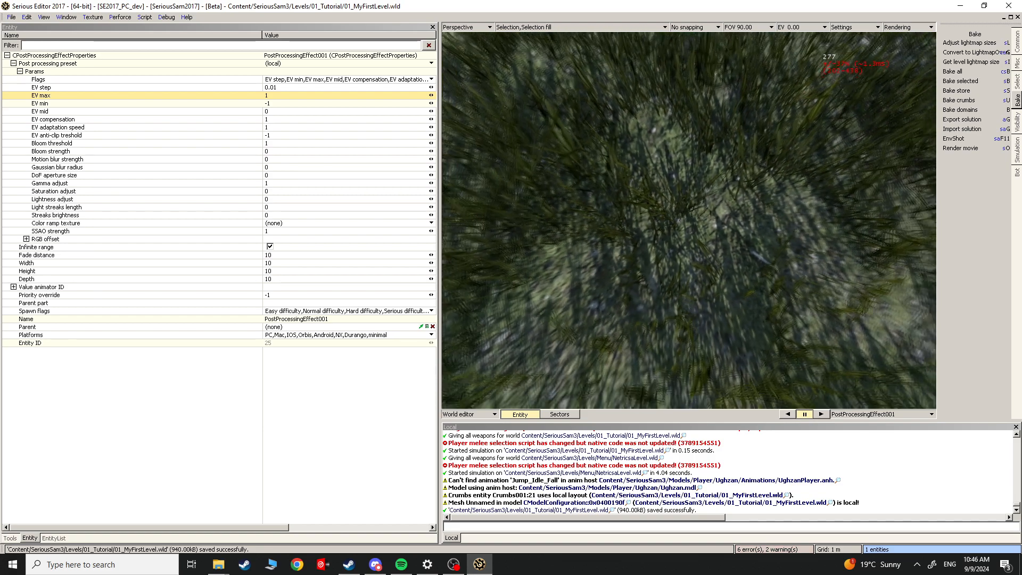
pyautogui.press('w')
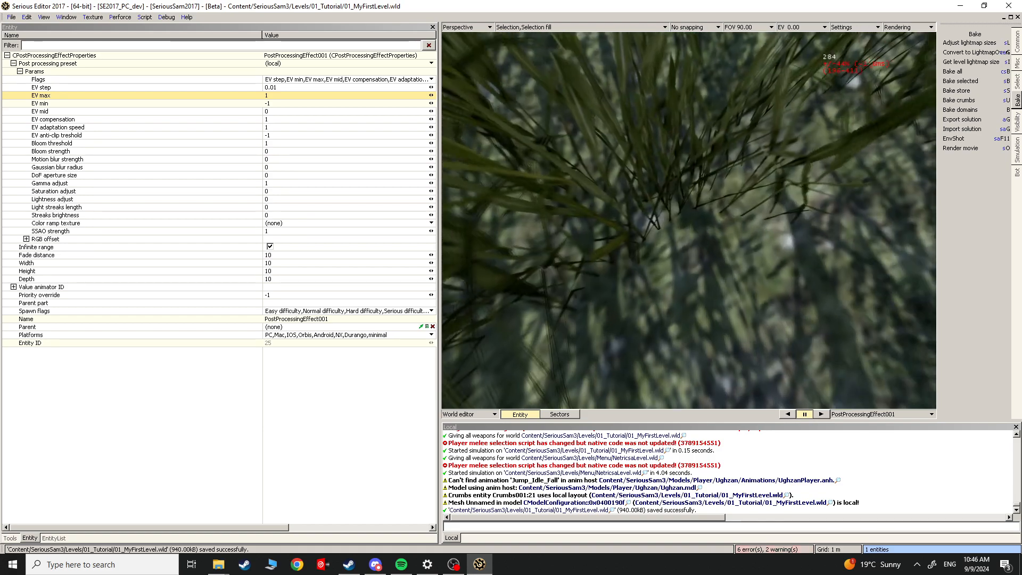
pyautogui.press('s')
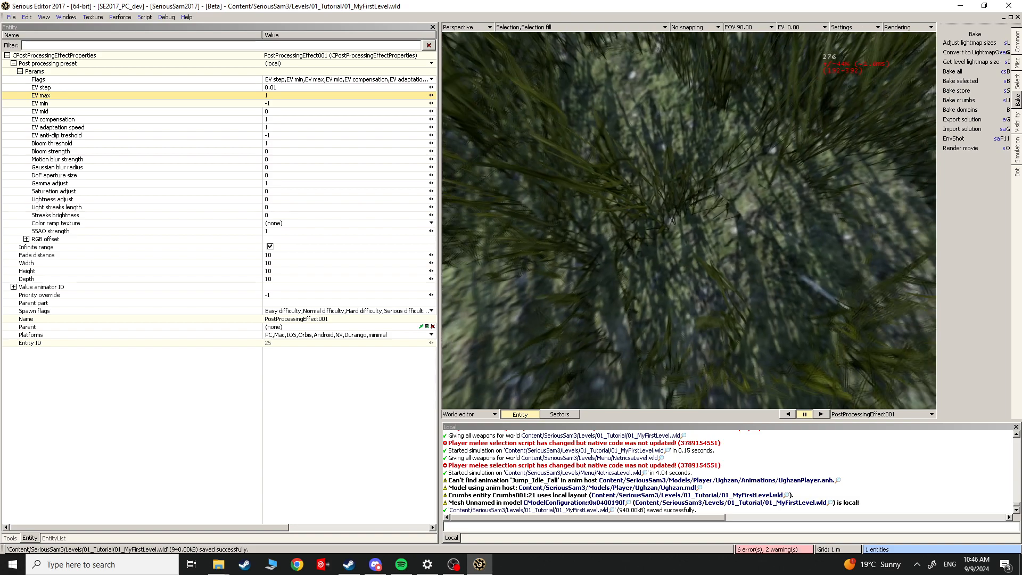
# Step: Apply a Normal mapping with Don't fit to the terrain's Texture UV map in the mesh editor
pyautogui.press('Escape')
pyautogui.click(636, 352)
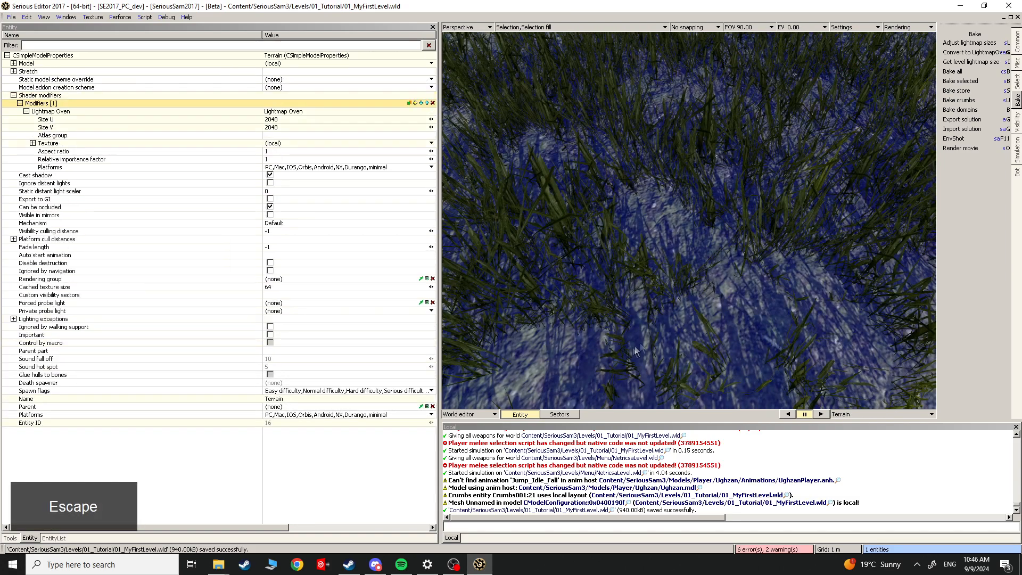
pyautogui.click(482, 415)
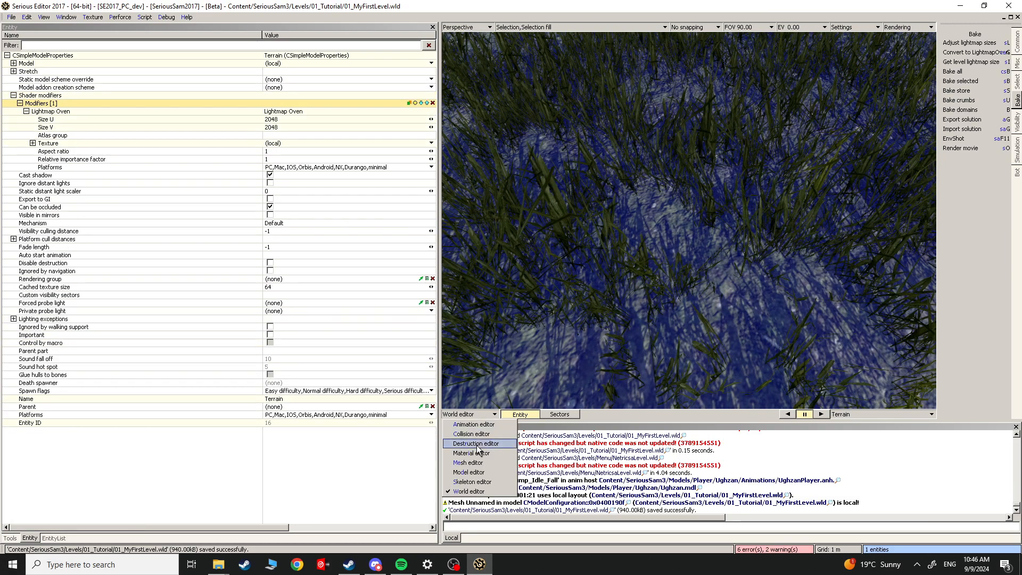
pyautogui.click(475, 463)
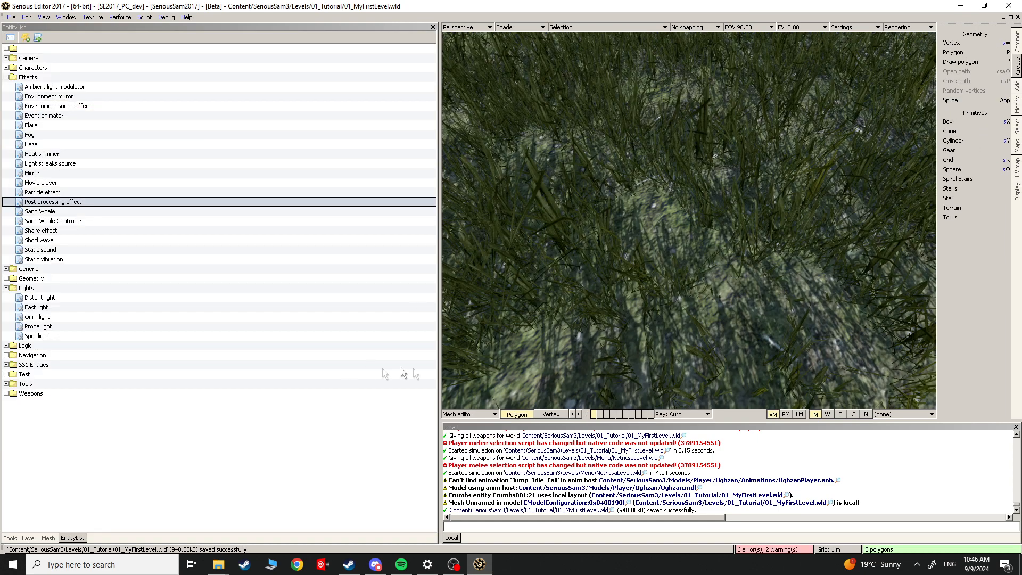
pyautogui.hotkey('shift', 's')
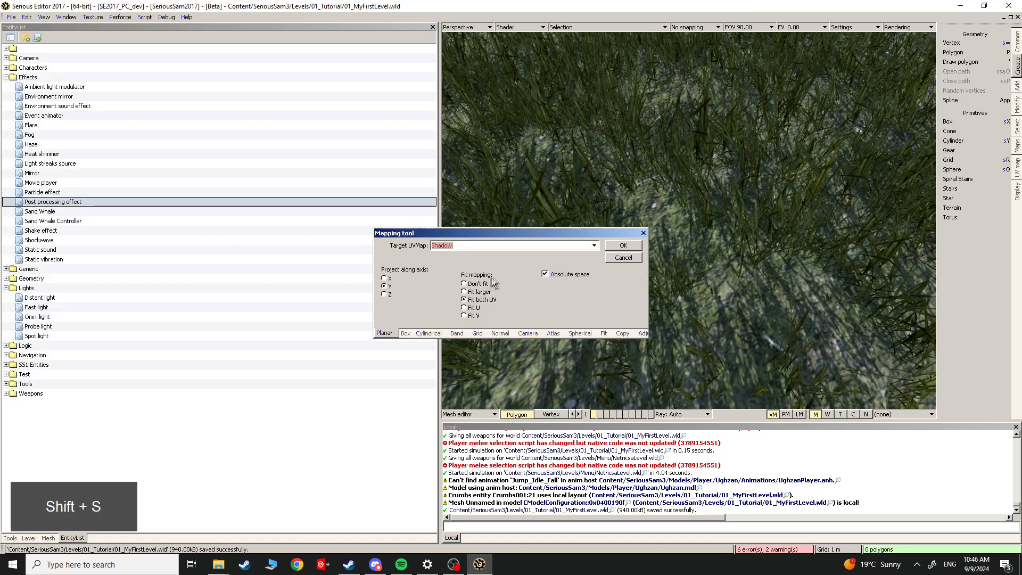
pyautogui.click(500, 334)
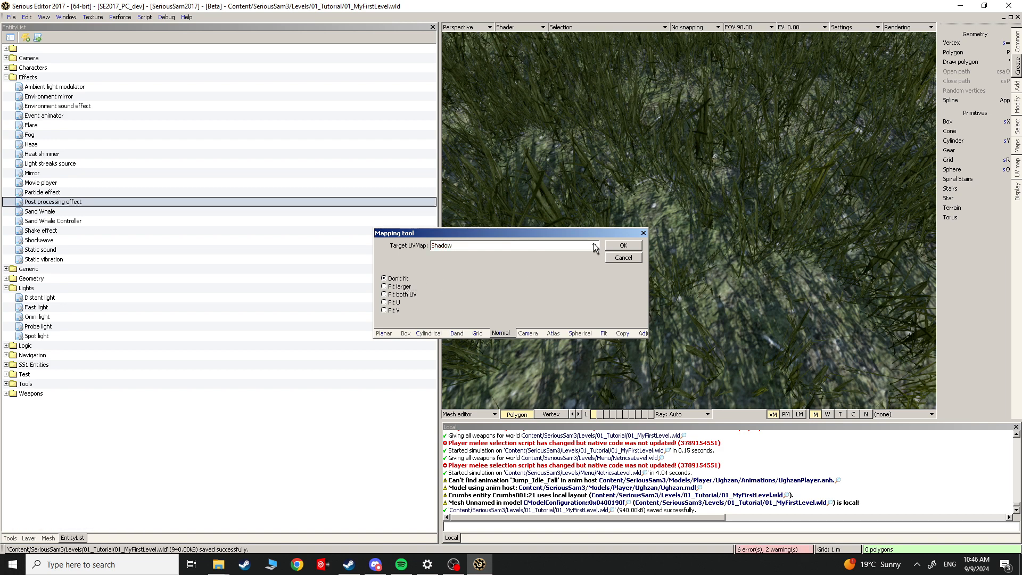
pyautogui.click(576, 264)
pyautogui.click(628, 248)
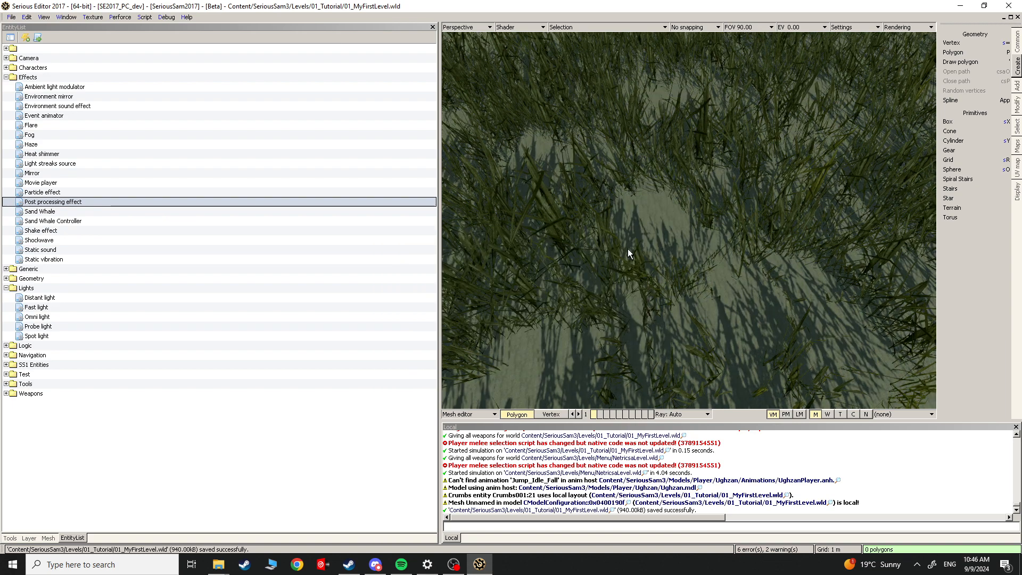
# Step: Set the base, normal and detail stretch U and V of the terrain's shader to 1
pyautogui.click(51, 538)
pyautogui.doubleClick(52, 96)
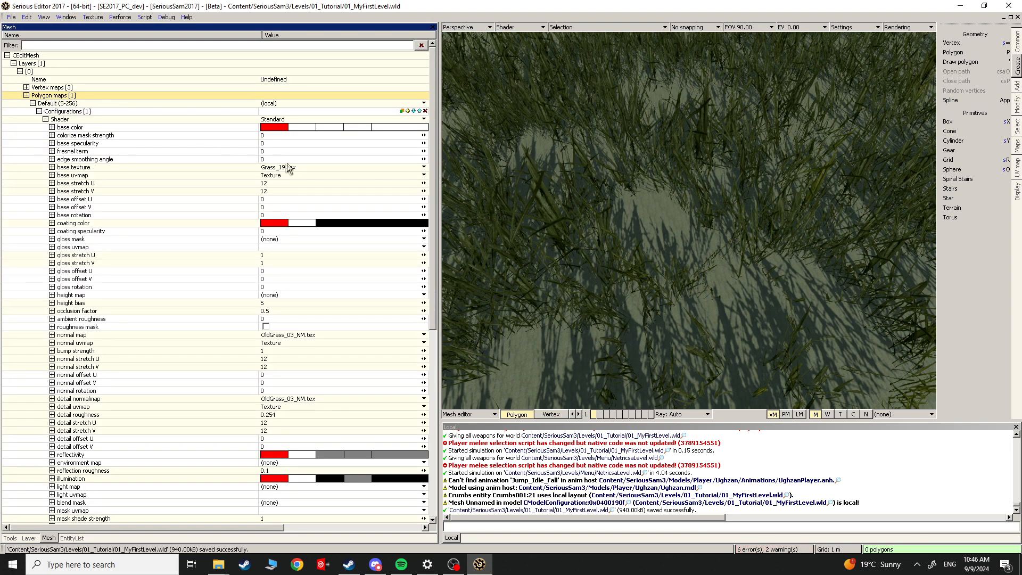
pyautogui.click(226, 183)
pyautogui.write('1')
pyautogui.press('Tab')
pyautogui.write('1')
pyautogui.click(268, 183)
pyautogui.click(231, 358)
pyautogui.write('1')
pyautogui.click(297, 423)
pyautogui.write('1')
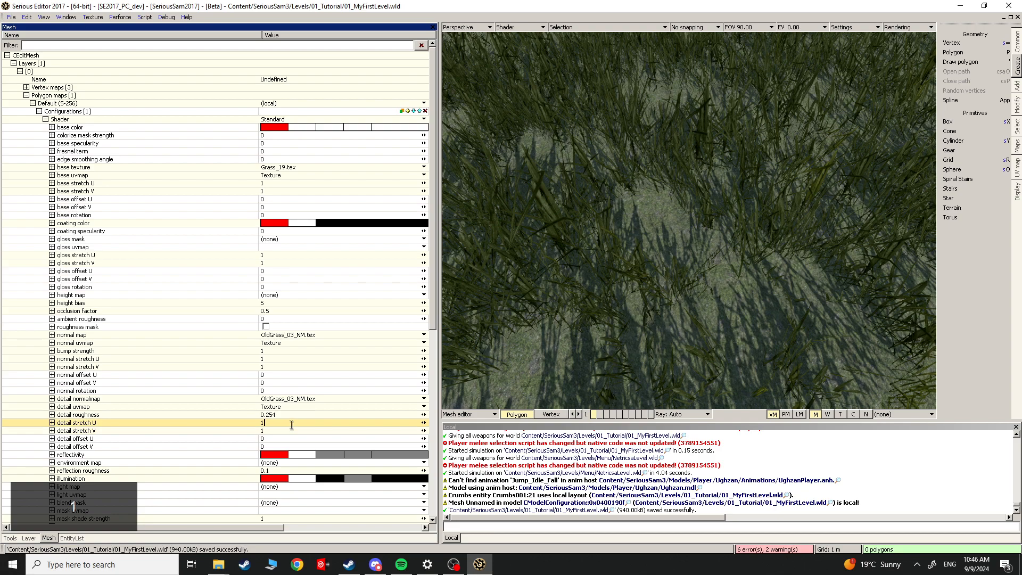
# Step: Return to the world editor, save the level and clear the terrain selection
pyautogui.click(463, 414)
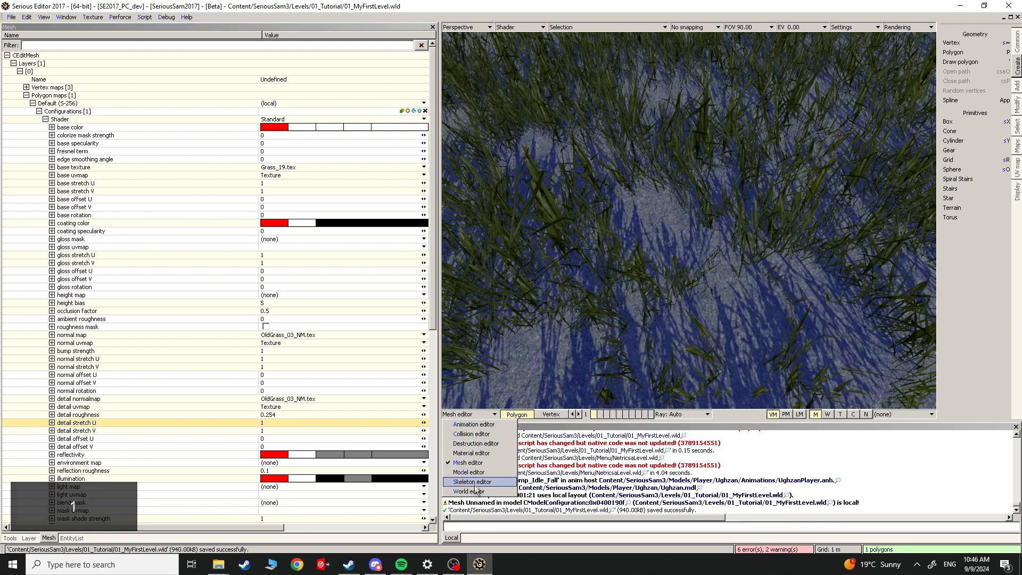
pyautogui.click(476, 488)
pyautogui.press('space')
pyautogui.hotkey('ctrl', 's')
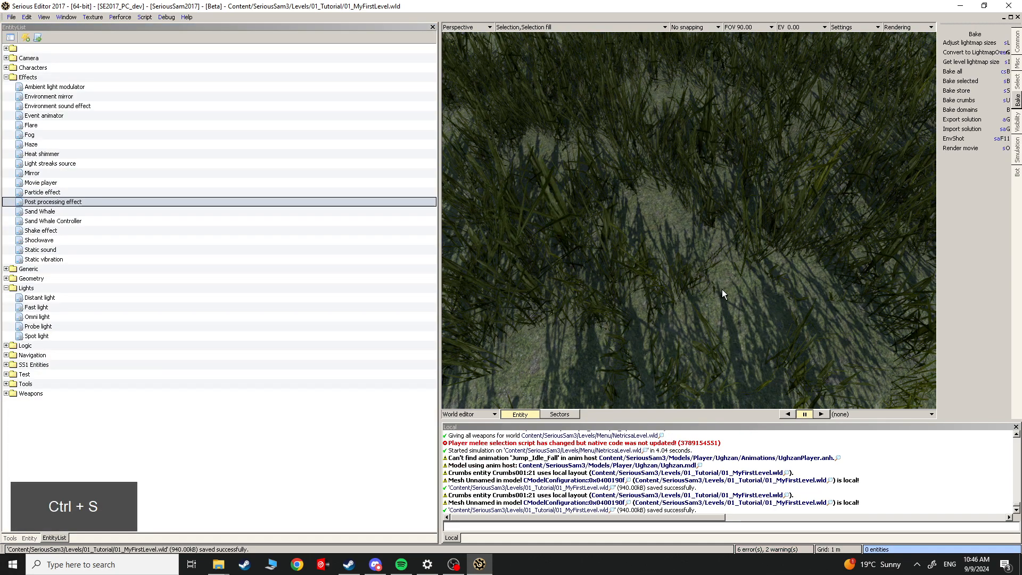
pyautogui.press('Escape')
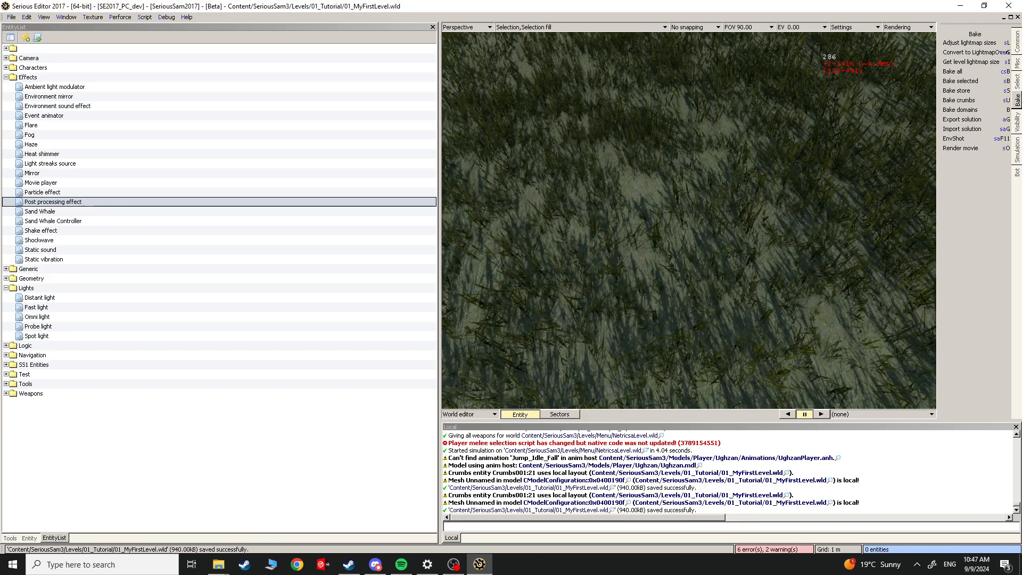
# Step: Try the Fit larger and Fit U options for the terrain's Normal mapping in the mesh editor, and restore Don't fit
pyautogui.press('Escape')
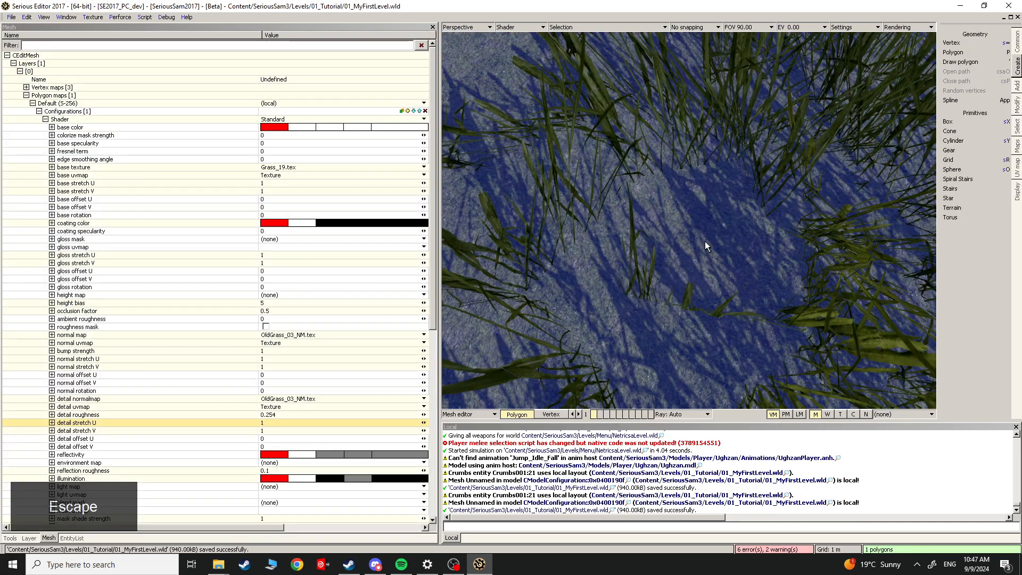
pyautogui.press('m')
pyautogui.click(407, 288)
pyautogui.click(620, 246)
pyautogui.hotkey('shift', 's')
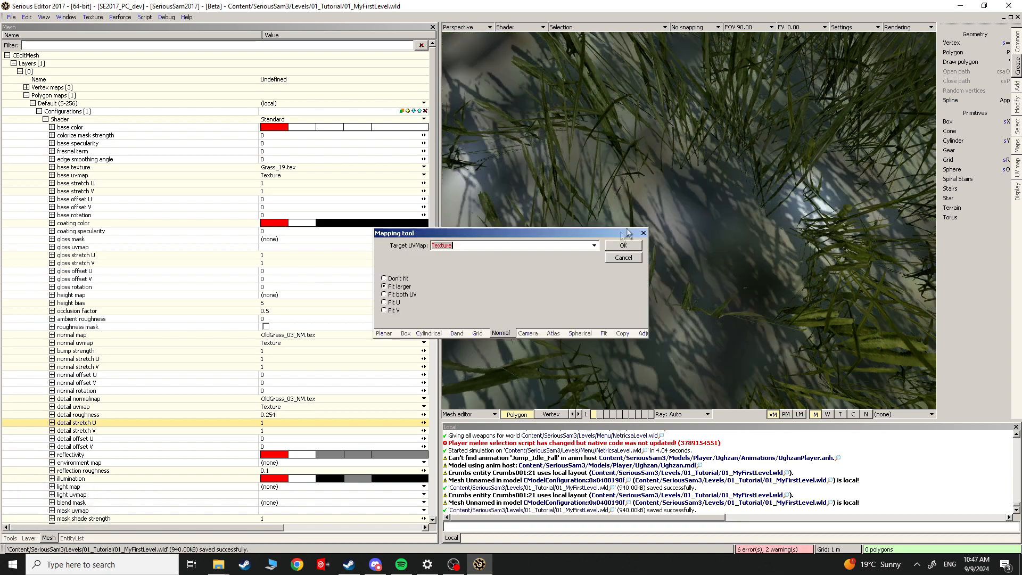
pyautogui.click(618, 250)
pyautogui.hotkey('shift', 's')
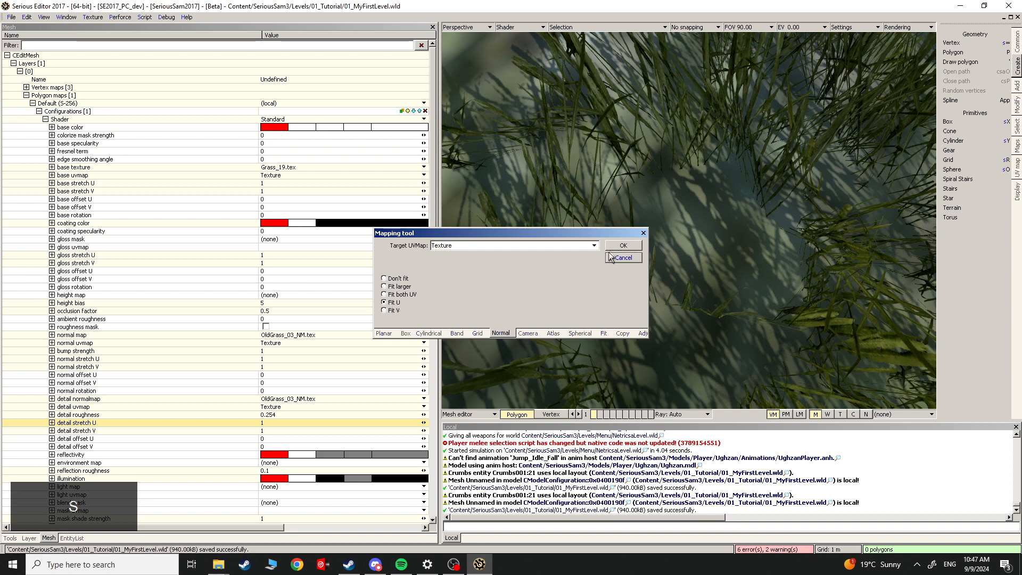
pyautogui.click(612, 247)
pyautogui.hotkey('shift', 's')
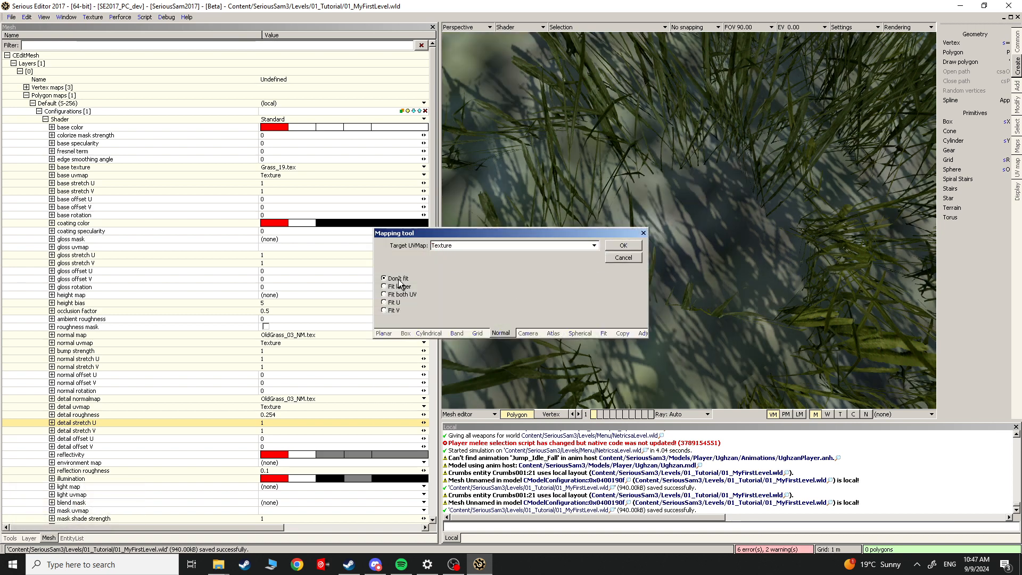
pyautogui.click(608, 249)
# Step: Set the base stretch U and V of the terrain's shader to 0.7
pyautogui.click(355, 184)
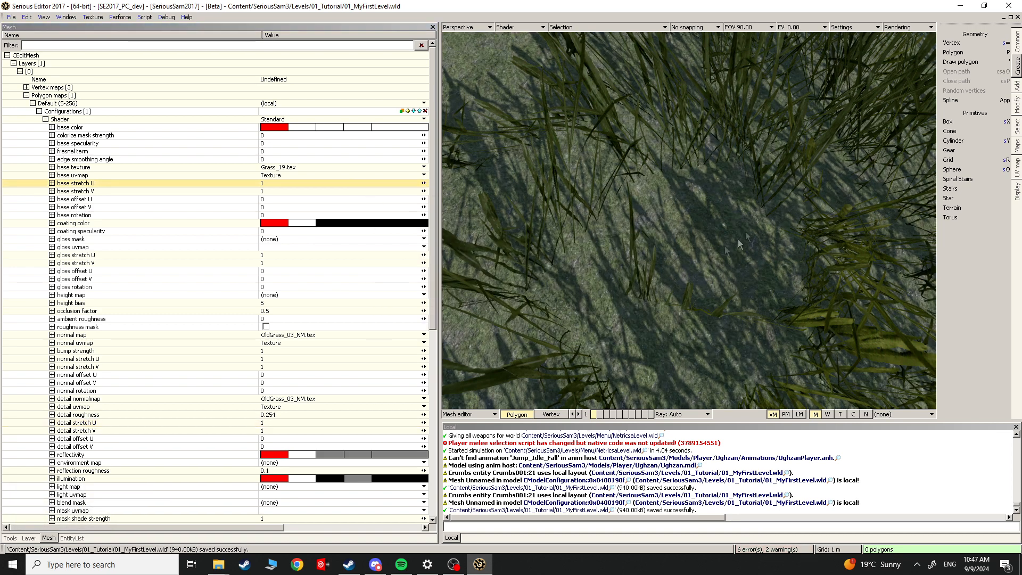
pyautogui.moveTo(425, 183); pyautogui.dragTo(425, 196)
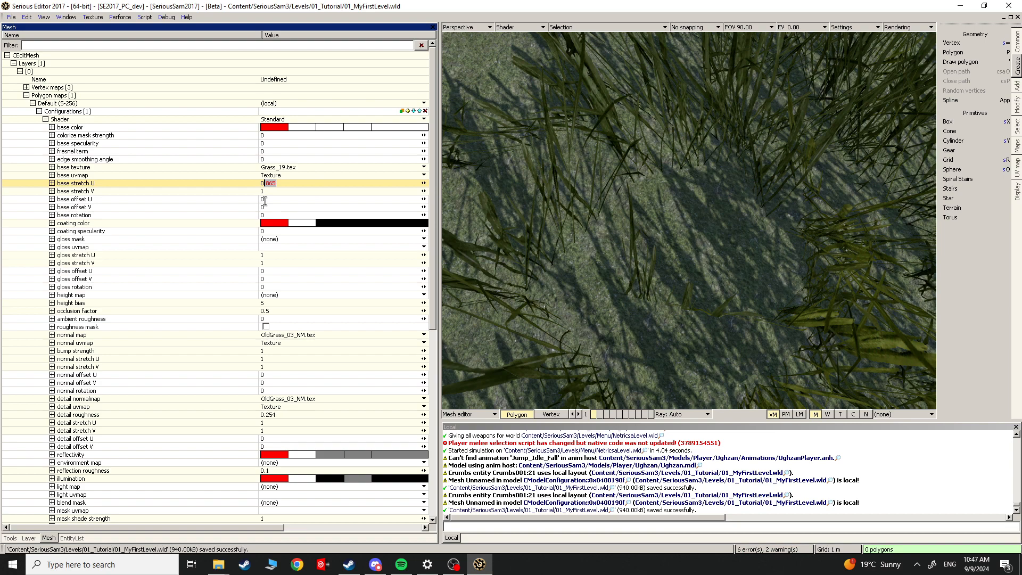
pyautogui.write('7')
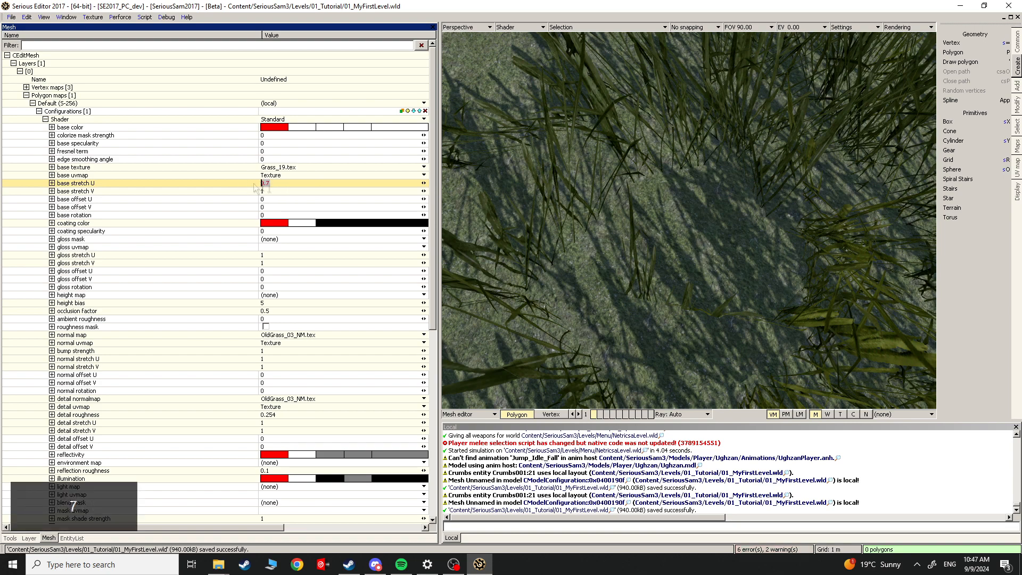
pyautogui.hotkey('ctrl', 'c')
pyautogui.click(251, 192)
pyautogui.hotkey('ctrl', 'v')
pyautogui.click(294, 187)
# Step: Set the normal and detail stretch U and V of the terrain's shader to 0.7
pyautogui.click(251, 365)
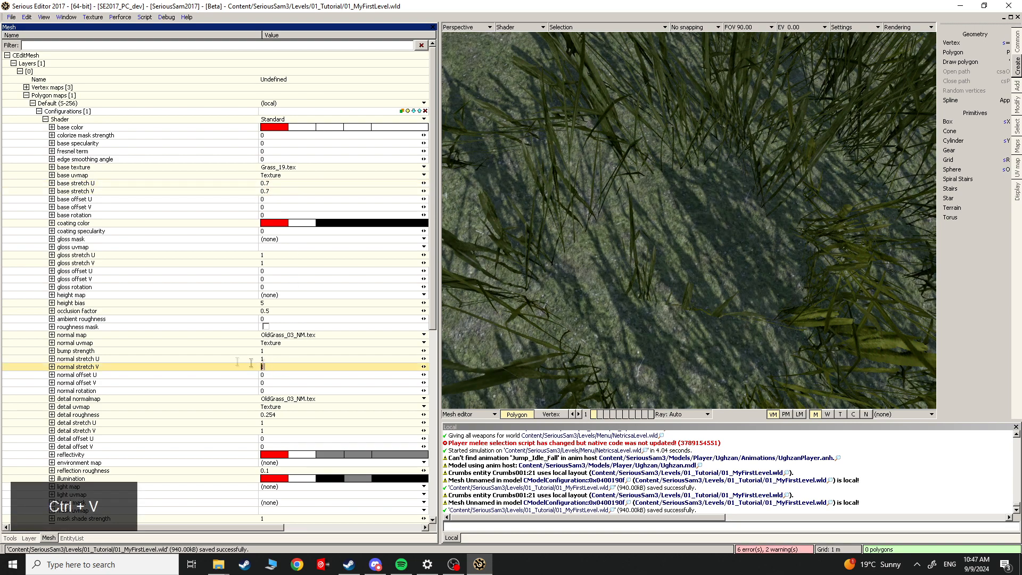
pyautogui.click(285, 358)
pyautogui.click(272, 431)
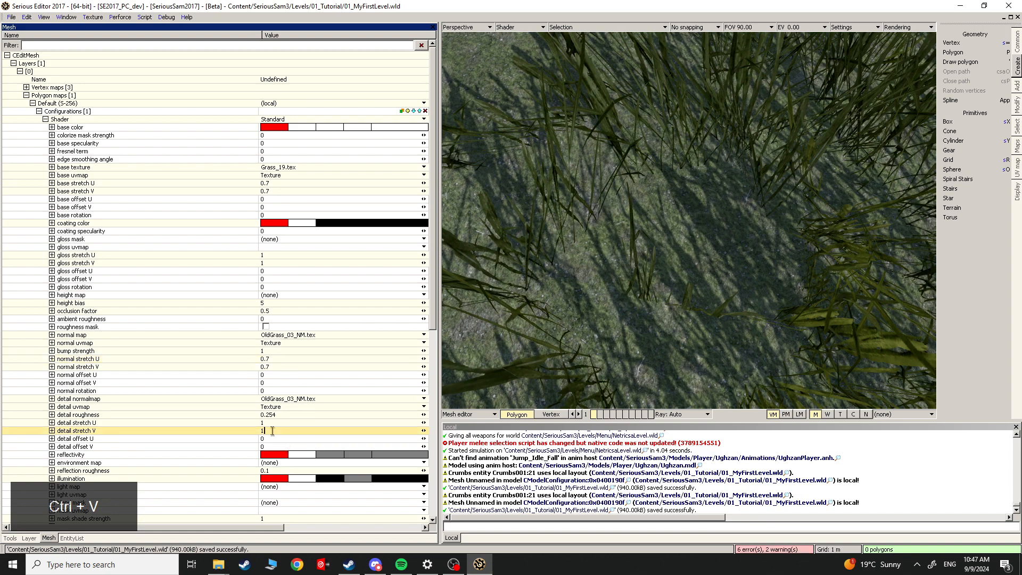
pyautogui.hotkey('ctrl', 'v')
pyautogui.click(632, 354)
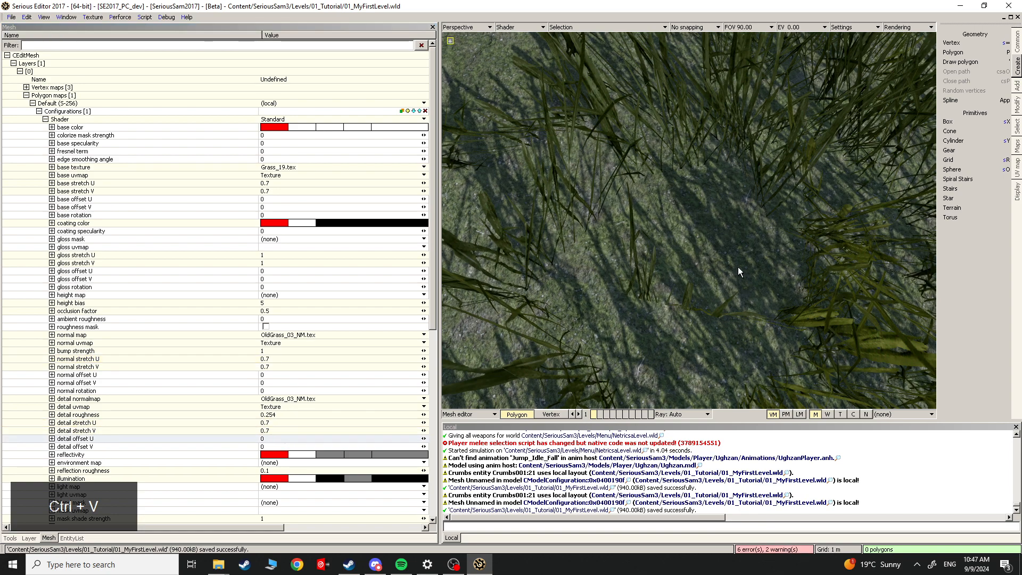
# Step: Switch back to the world editor, save the level and deselect the terrain
pyautogui.click(476, 415)
pyautogui.click(496, 493)
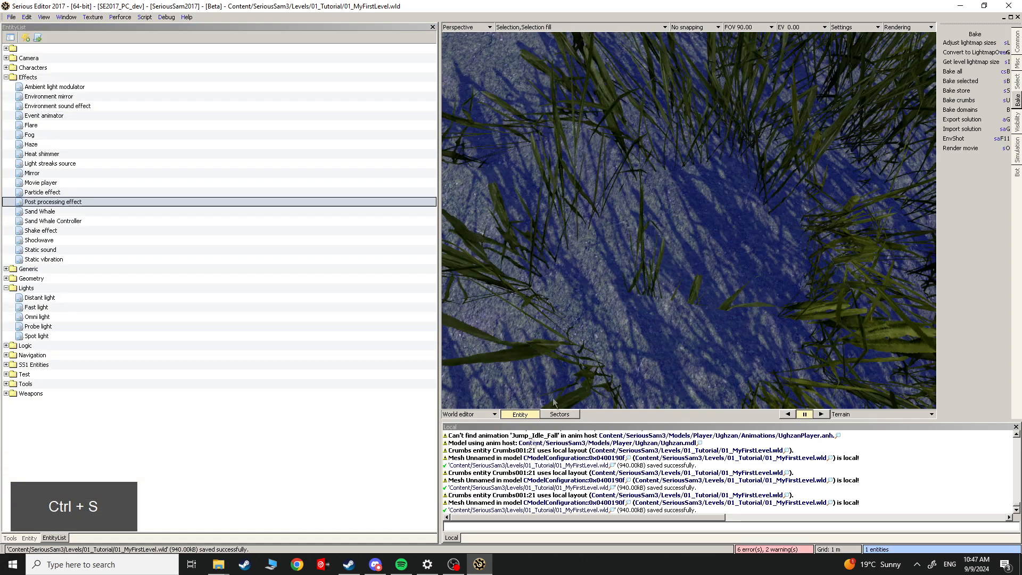
pyautogui.press('Escape')
pyautogui.scroll(-3, 689, 221)
pyautogui.press('Escape')
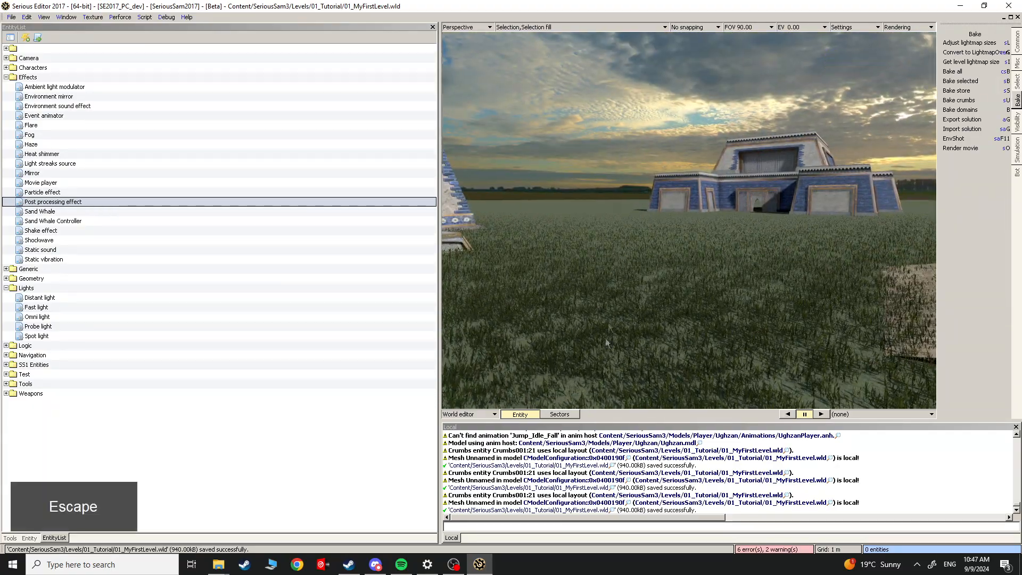
# Step: Select the Terrain entity near the temples, show its properties and check the local mesh warnings in the log
pyautogui.scroll(3, 539, 478)
pyautogui.moveTo(687, 301); pyautogui.dragTo(553, 320, button='right')
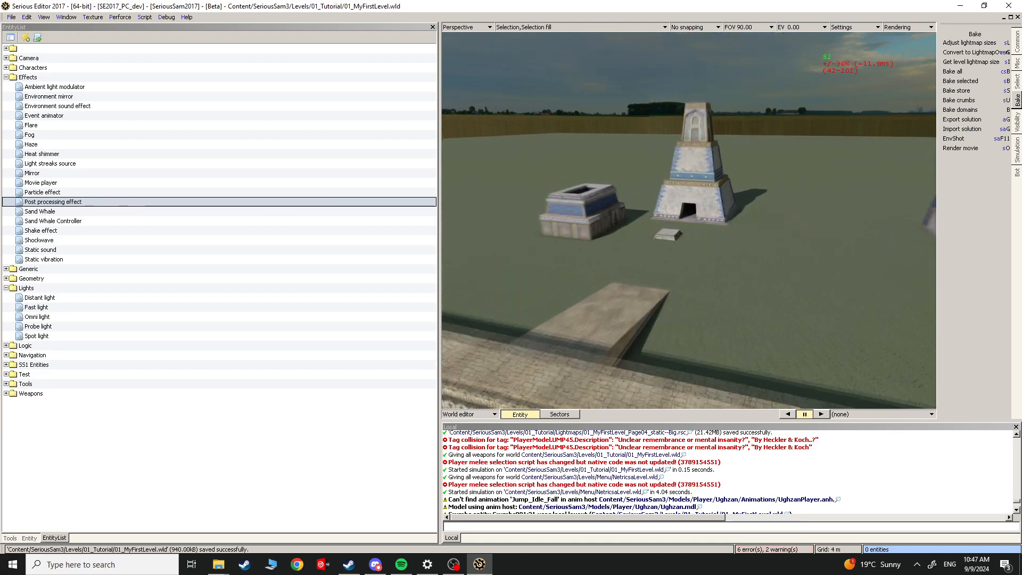
pyautogui.press('w')
pyautogui.press('Escape')
pyautogui.click(725, 280)
pyautogui.moveTo(580, 223)
pyautogui.mouseDown(button='right')
pyautogui.moveTo(562, 250)
pyautogui.moveTo(581, 221)
pyautogui.mouseUp(button='right')
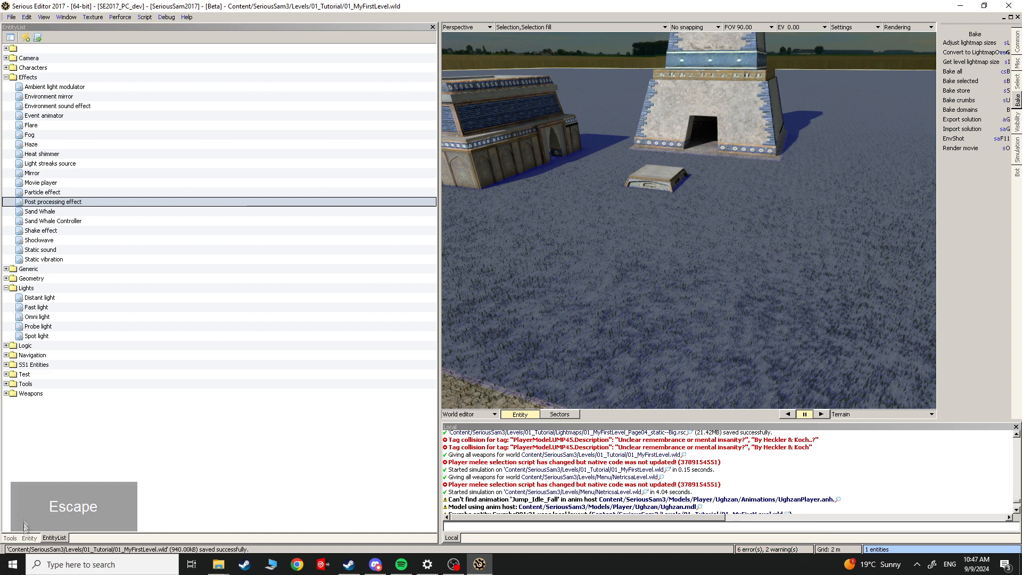
pyautogui.click(29, 538)
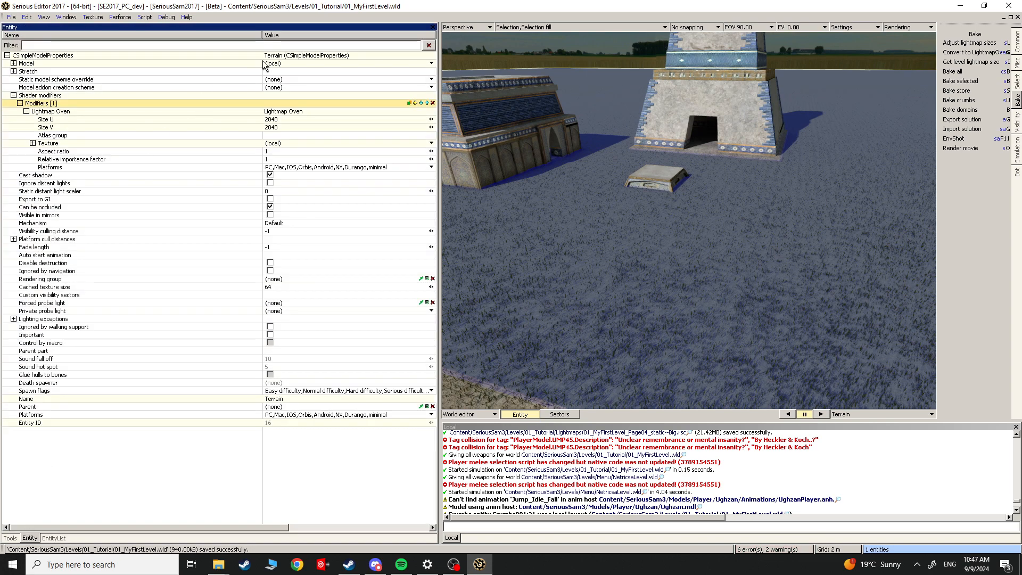
pyautogui.scroll(-1, 603, 506)
pyautogui.scroll(-2, 603, 506)
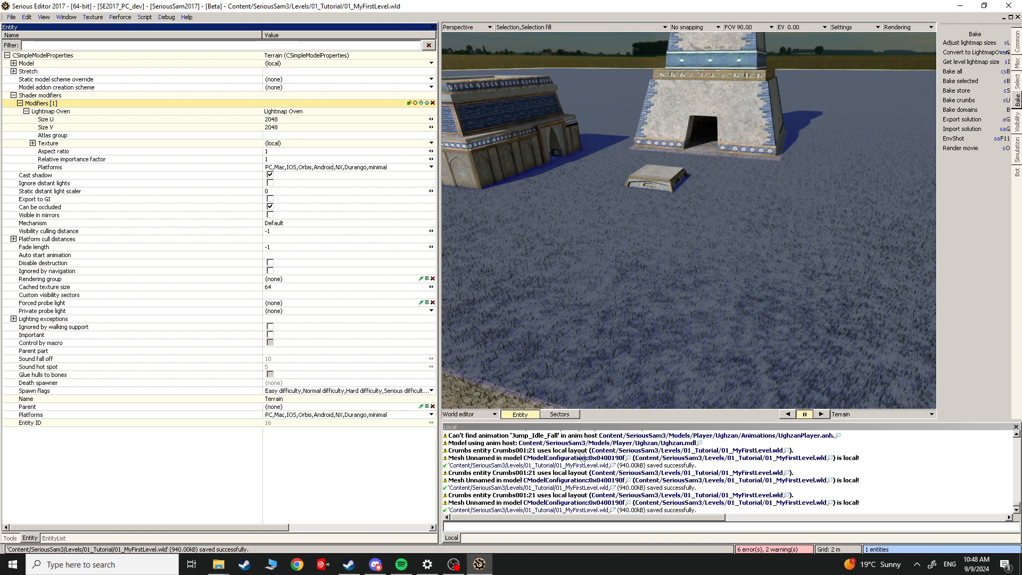
# Step: Start saving the terrain's local model as a file and browse to Content/SeriousSam3/Levels/01_Tutorial
pyautogui.click(35, 64)
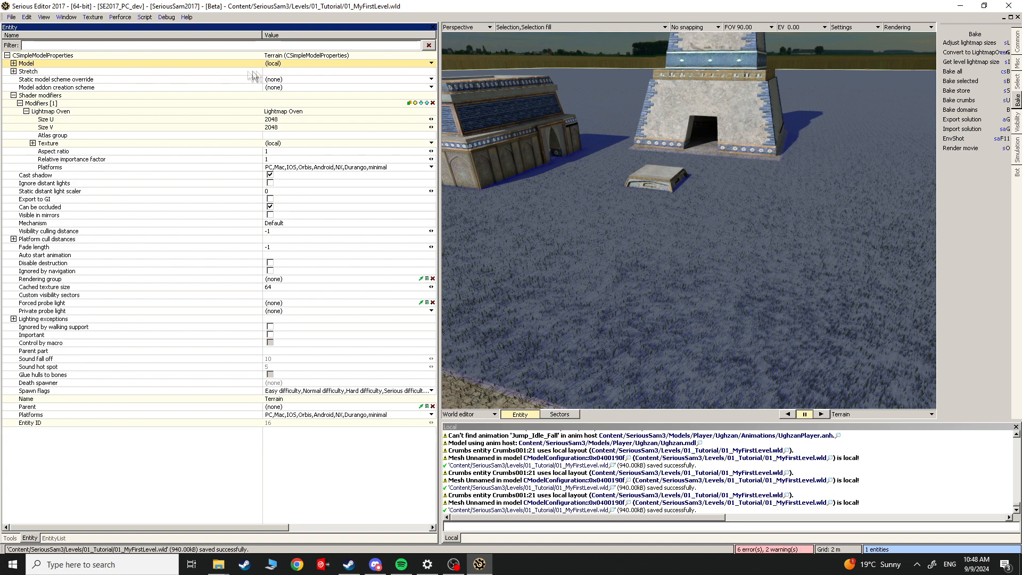
pyautogui.click(280, 62)
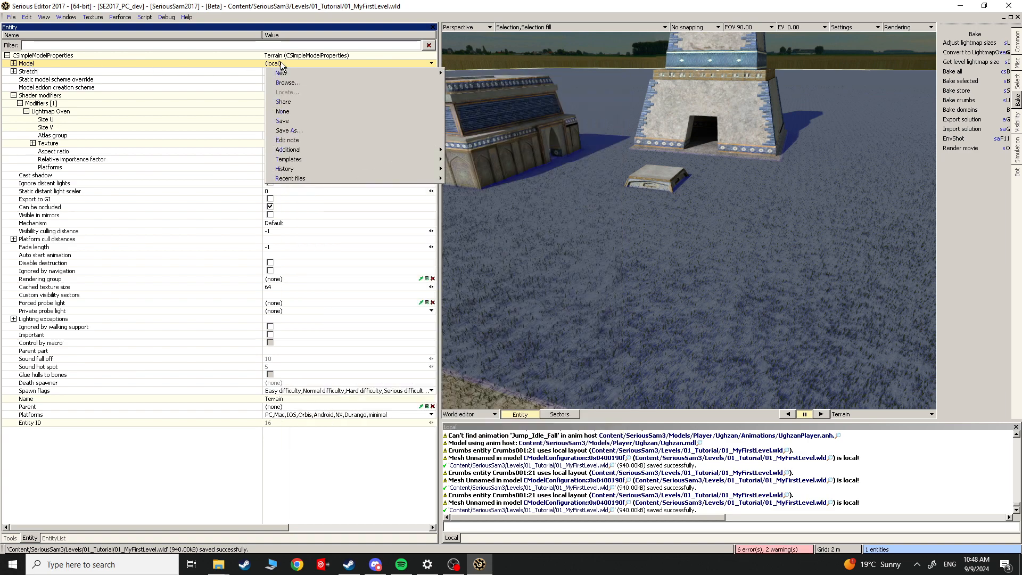
pyautogui.click(304, 130)
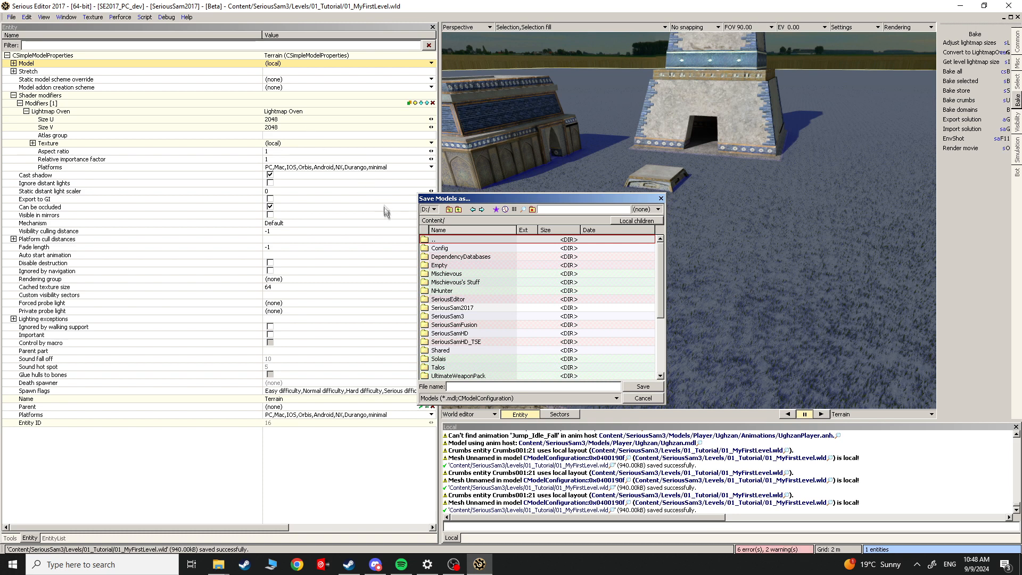
pyautogui.click(455, 319)
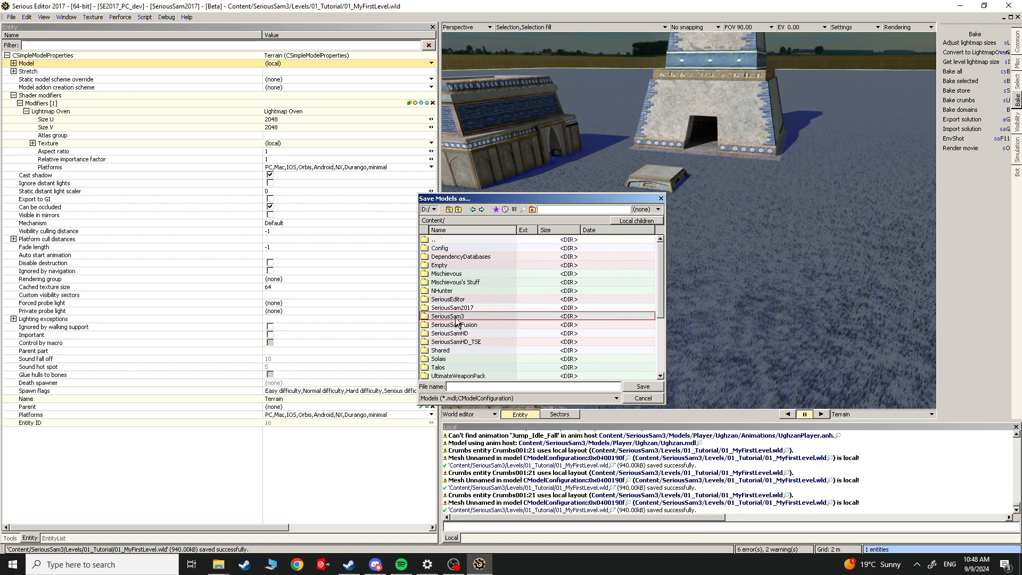
pyautogui.doubleClick(457, 319)
pyautogui.click(442, 283)
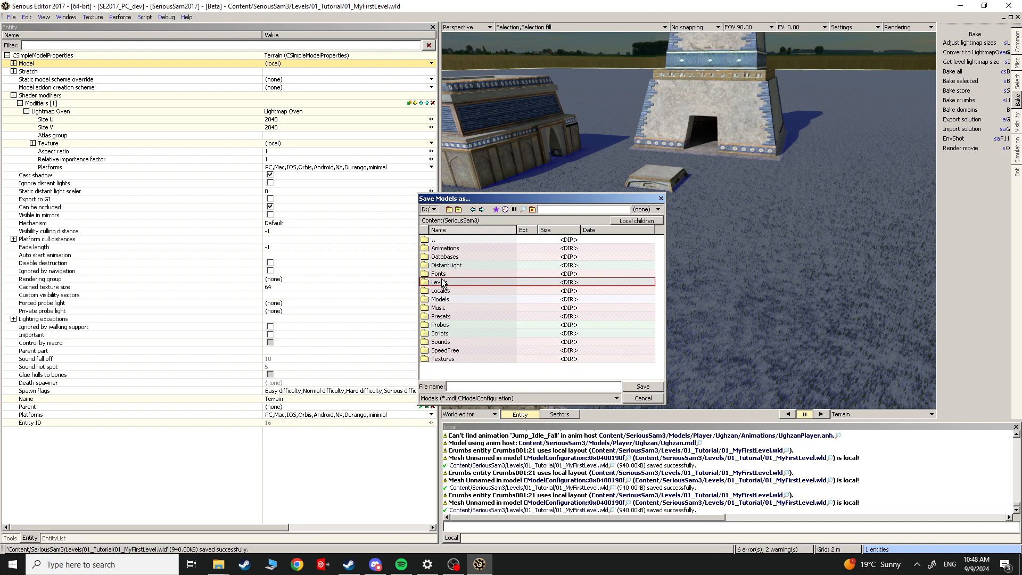
pyautogui.doubleClick(444, 284)
pyautogui.doubleClick(455, 258)
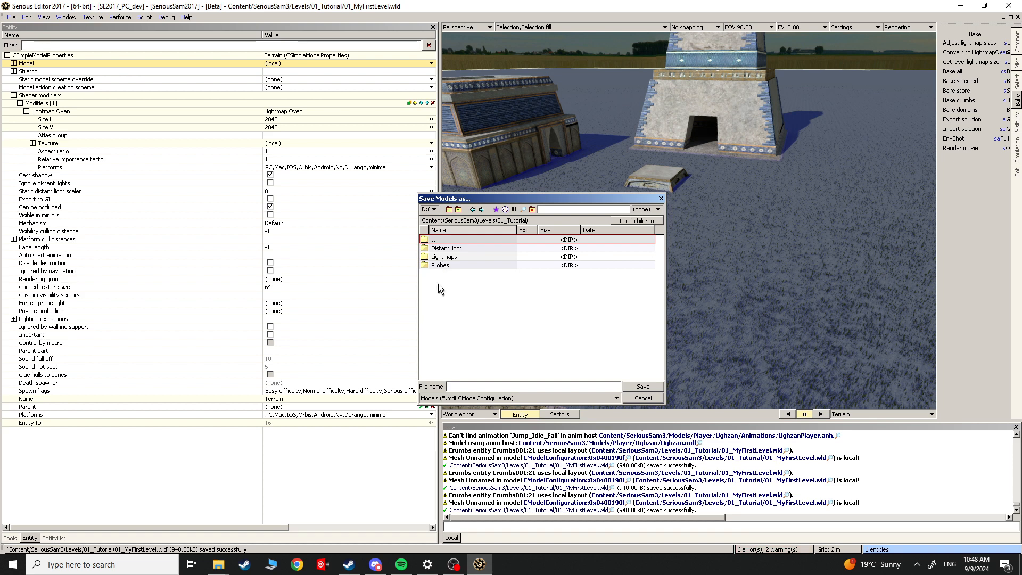
# Step: Create a folder named Models inside the 01_Tutorial folder
pyautogui.click(533, 210)
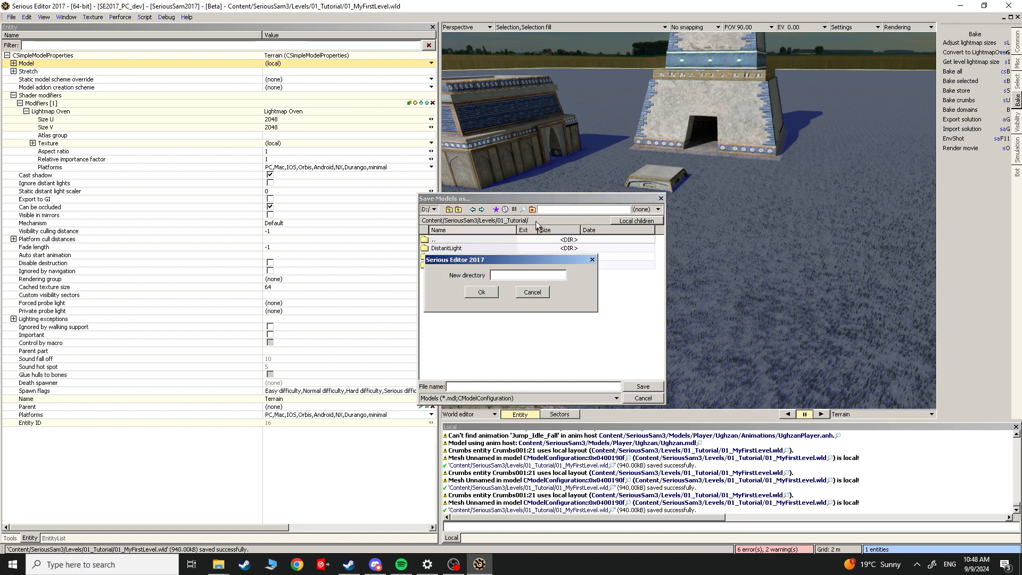
pyautogui.write('Models')
pyautogui.press('Return')
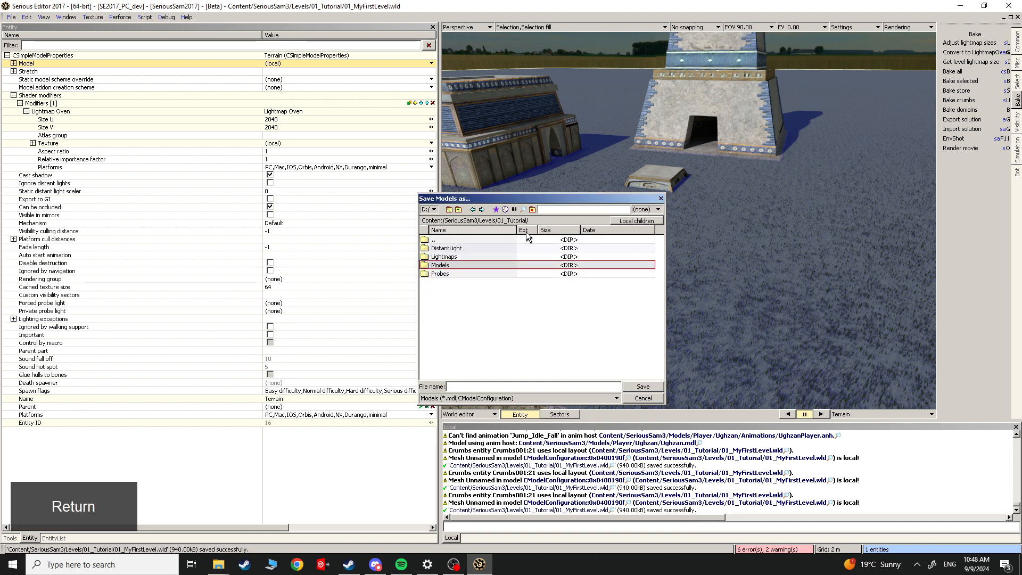
# Step: Open the Models folder and create a folder named Terrains inside it
pyautogui.press('Return')
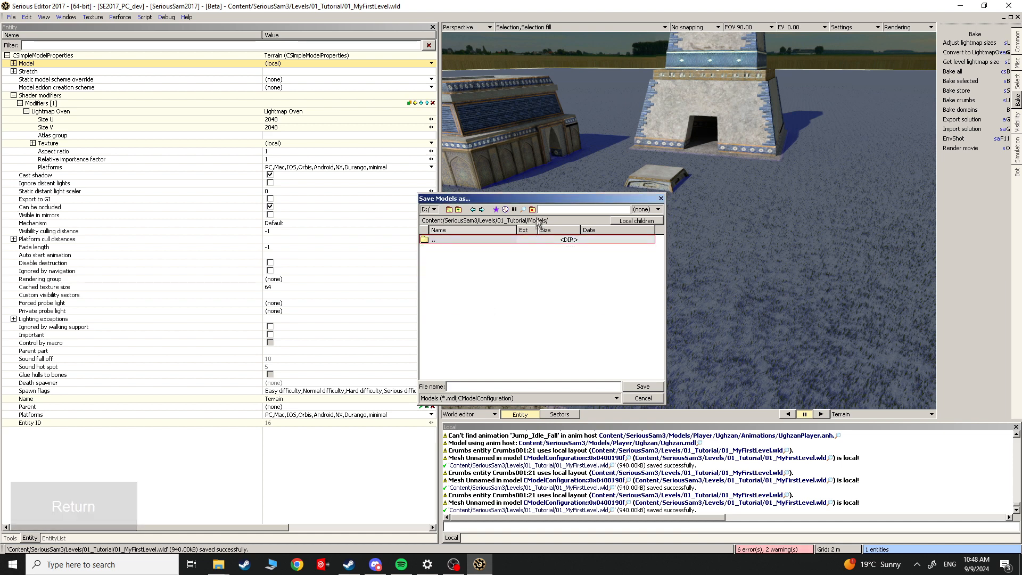
pyautogui.click(532, 209)
pyautogui.write('Terrains')
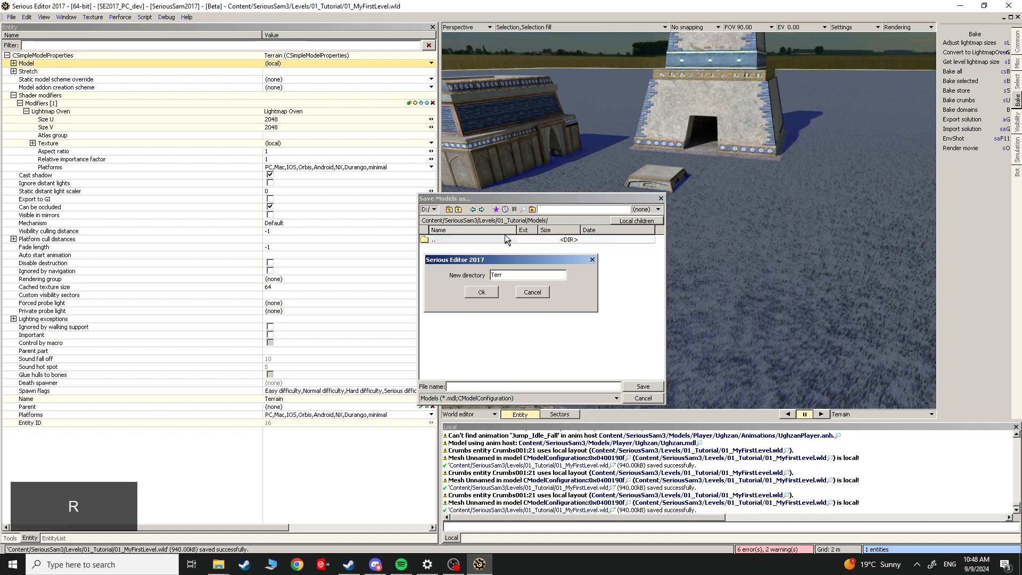
pyautogui.press('Return')
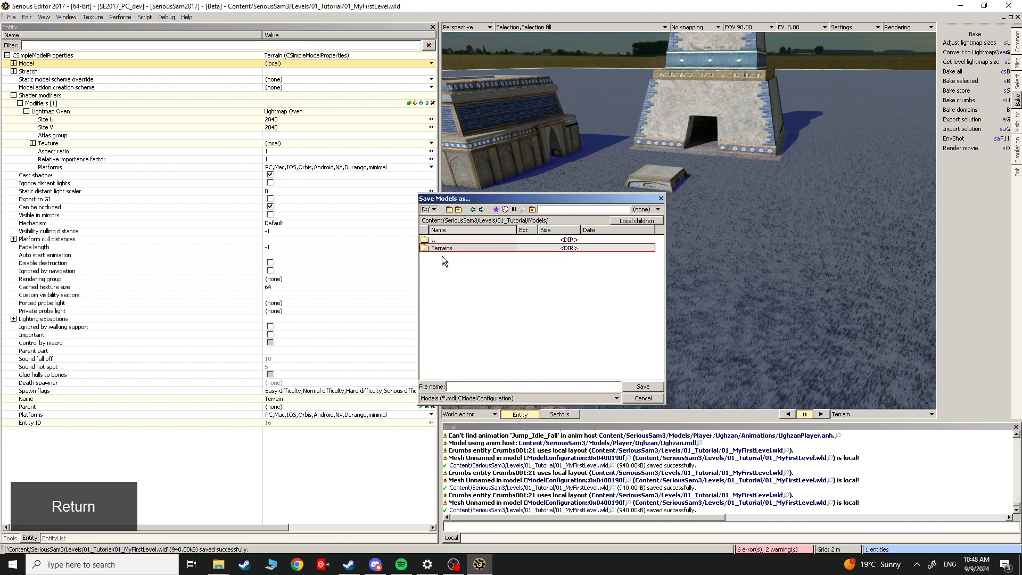
# Step: Open the Terrains folder and create a folder named 01_MyFirstLevel inside it
pyautogui.doubleClick(511, 248)
pyautogui.click(532, 210)
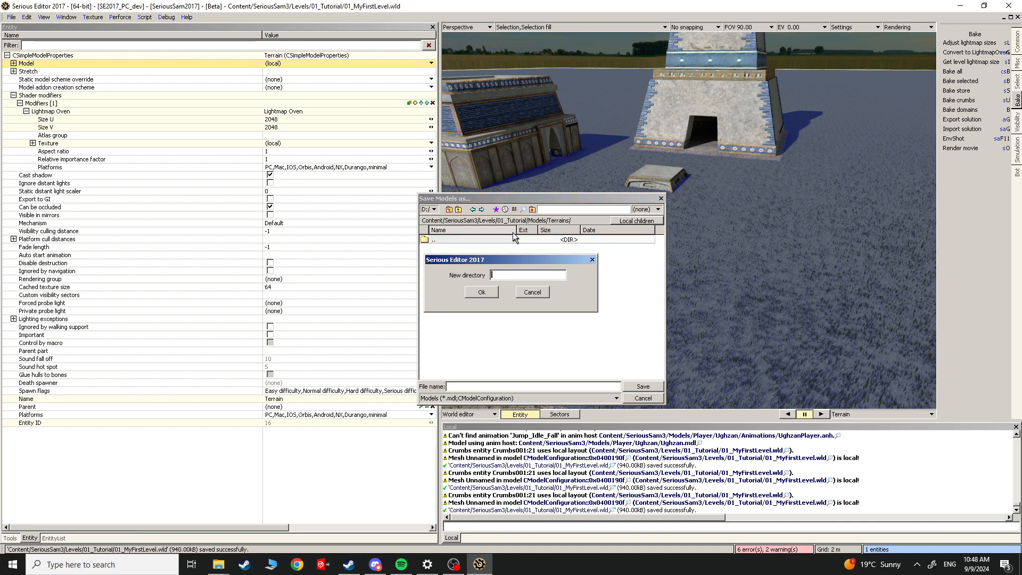
pyautogui.write('01_')
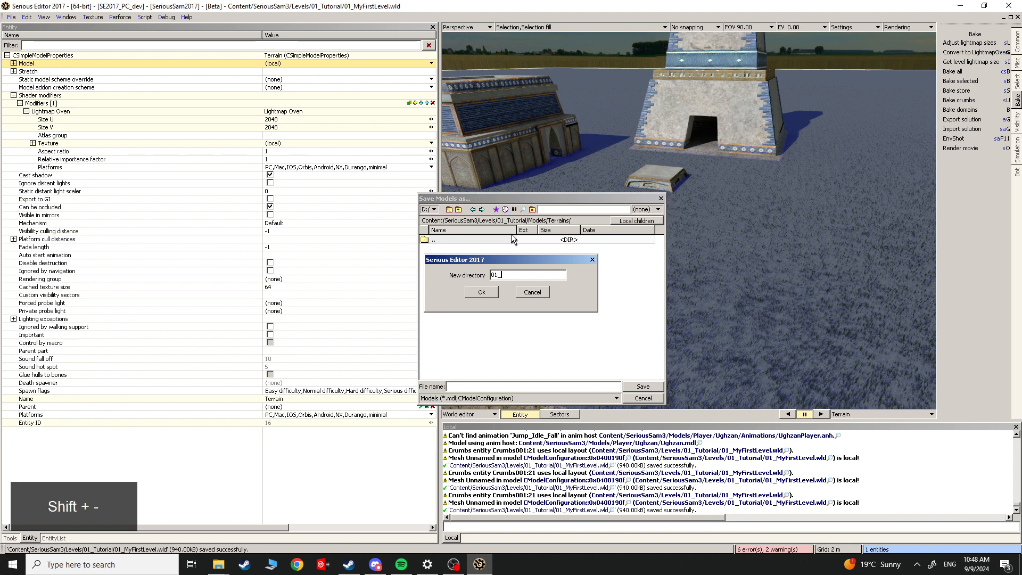
pyautogui.write('MyFirstLevel')
pyautogui.press('Return')
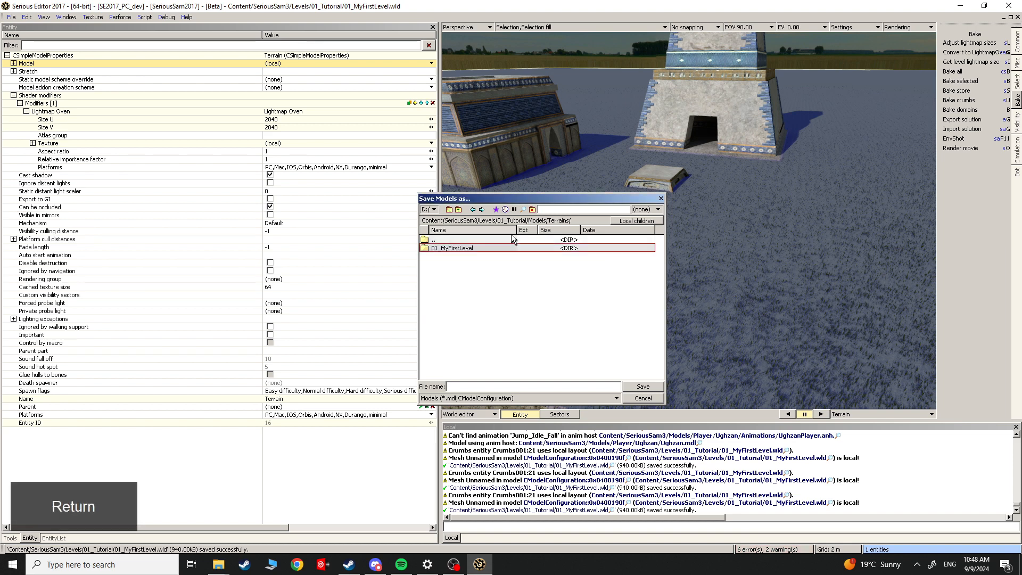
# Step: Save the terrain's model as Terrain in the 01_MyFirstLevel folder and copy the file name for reuse
pyautogui.doubleClick(461, 249)
pyautogui.click(475, 385)
pyautogui.write('T')
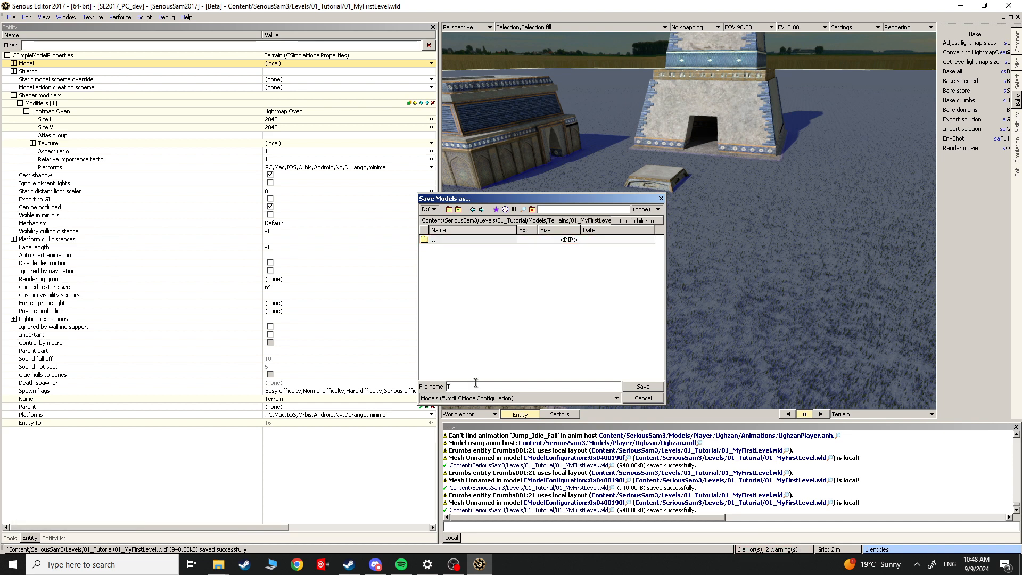
pyautogui.write('err')
pyautogui.doubleClick(475, 385)
pyautogui.hotkey('ctrl', 'c')
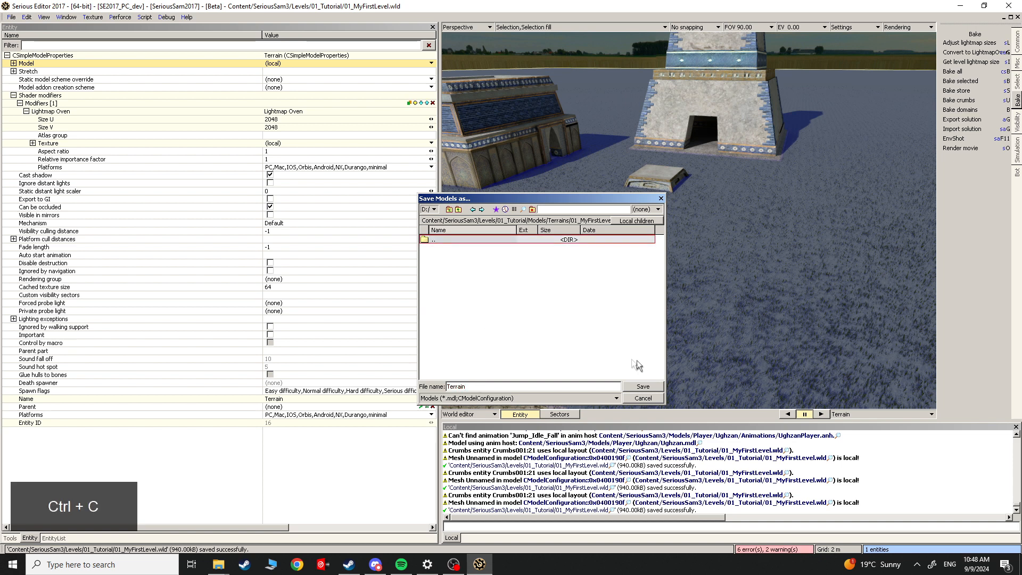
pyautogui.click(643, 387)
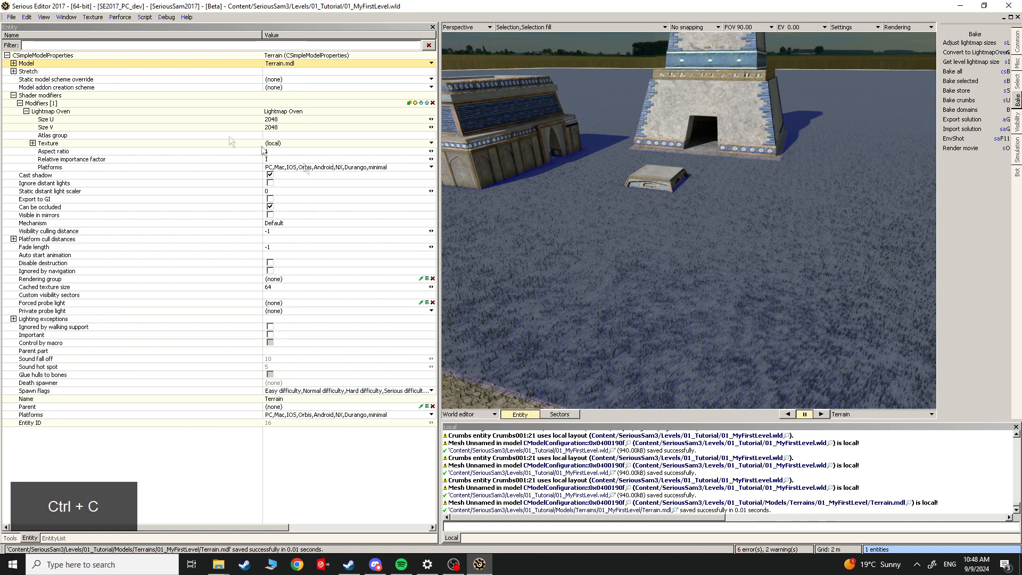
# Step: Save the terrain model's local Unnamed mesh as Terrain in Content/SeriousSam3/Levels/01_Tutorial/Models/Terrains/01_MyFirstLevel
pyautogui.click(14, 63)
pyautogui.click(20, 80)
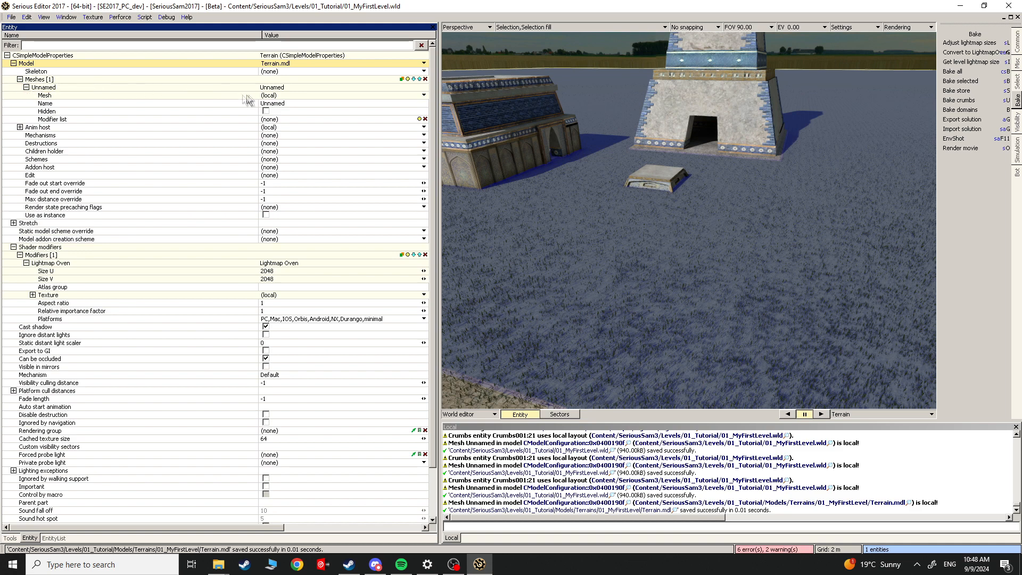
pyautogui.click(266, 95)
pyautogui.click(285, 162)
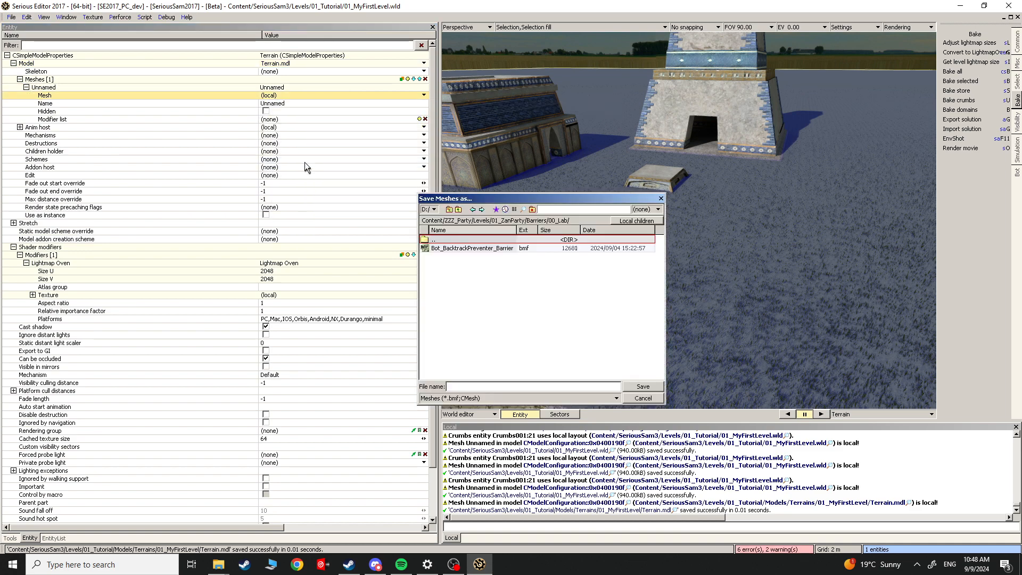
pyautogui.click(505, 210)
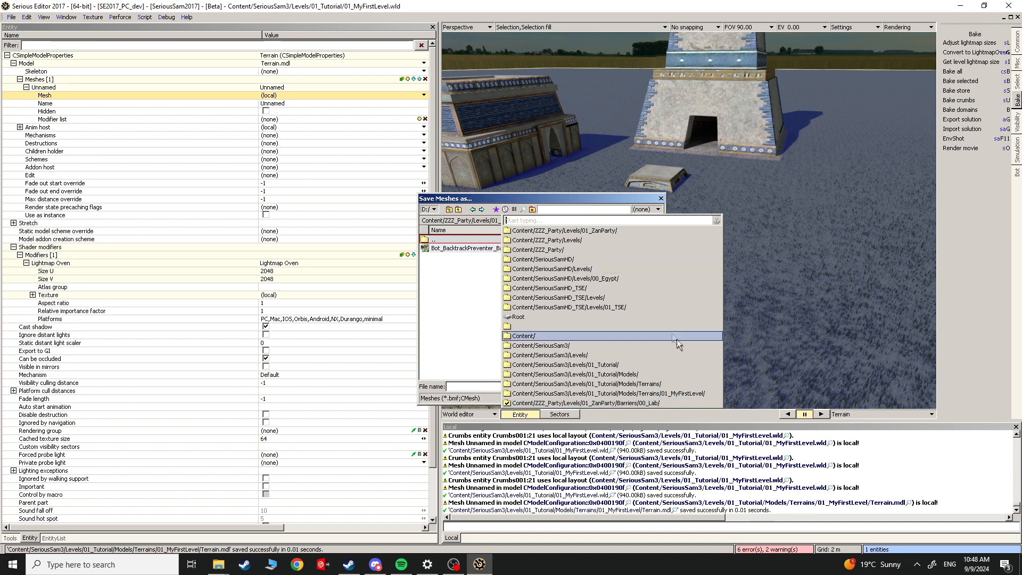
pyautogui.click(667, 394)
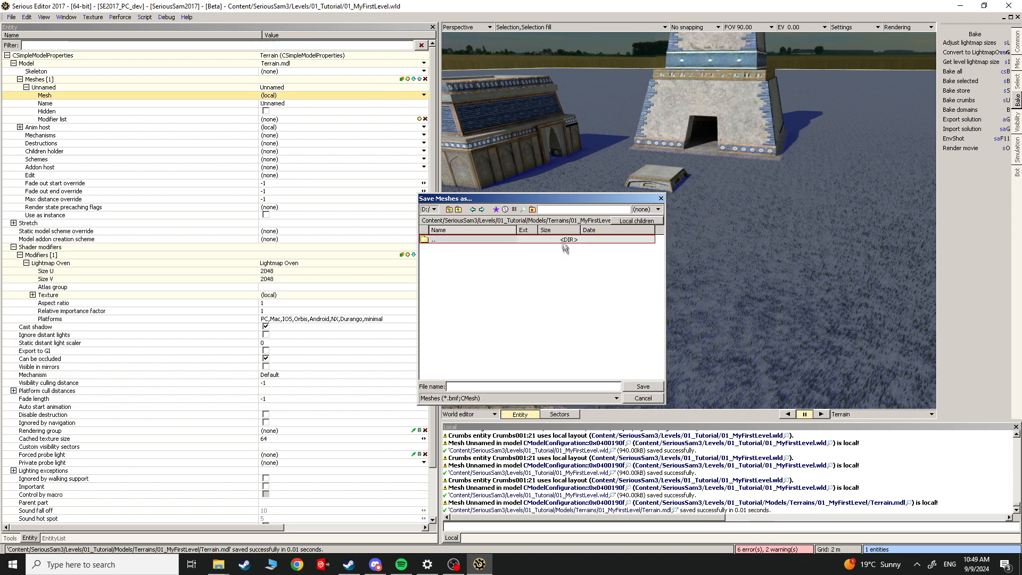
pyautogui.click(490, 386)
pyautogui.hotkey('ctrl', 'v')
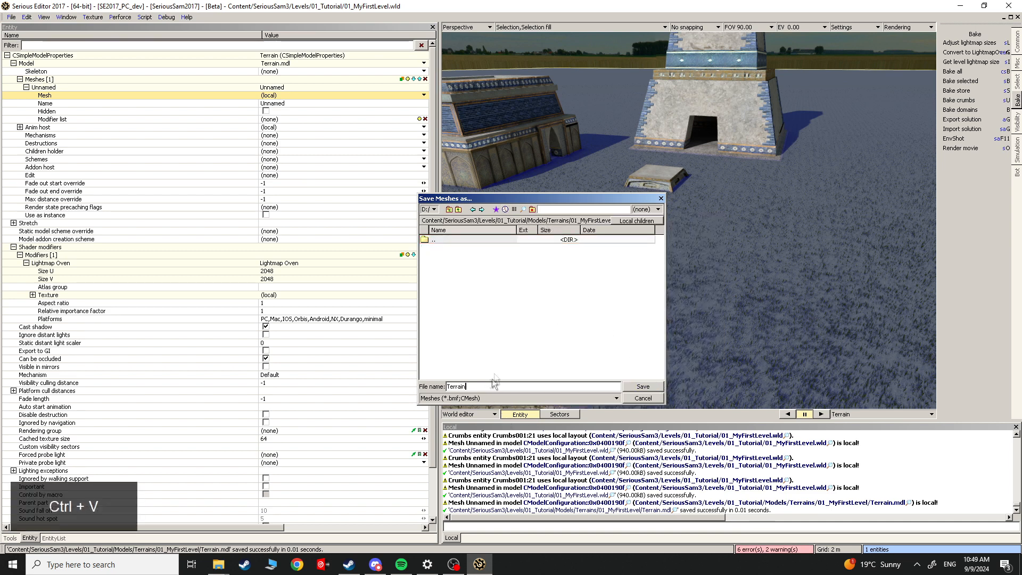
pyautogui.click(629, 387)
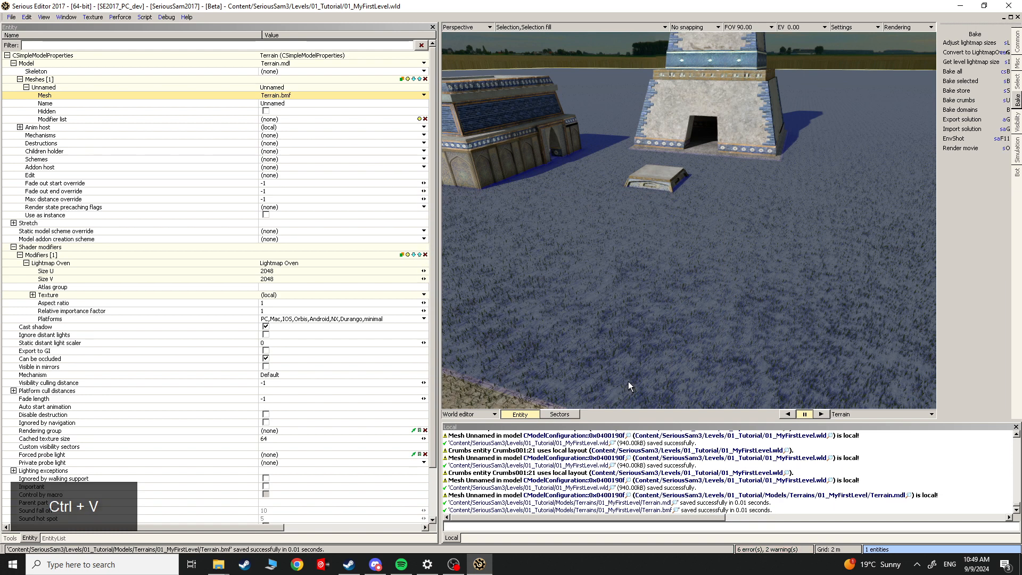
# Step: Clear the log, save the level and deselect the terrain
pyautogui.middleClick(615, 457)
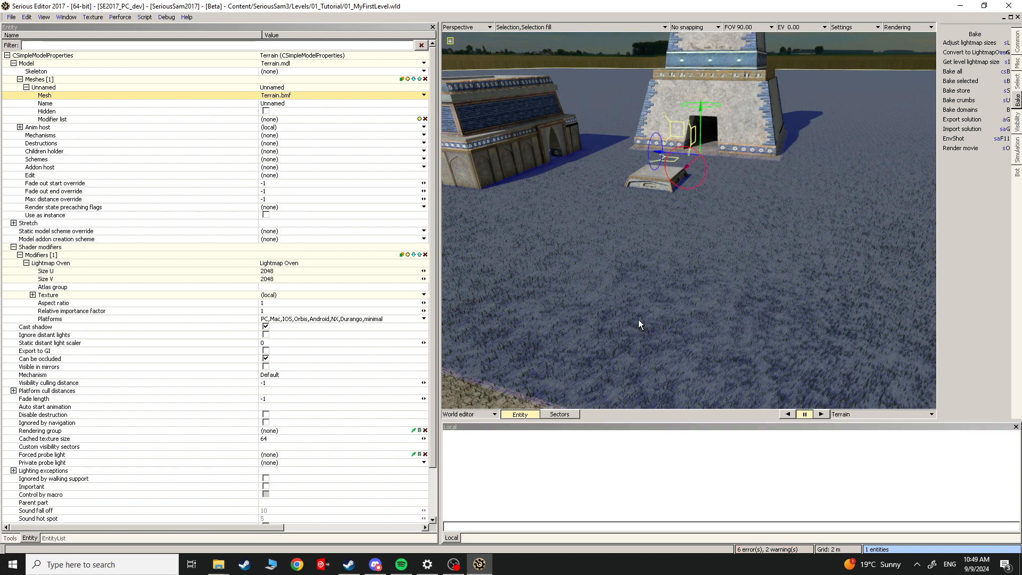
pyautogui.hotkey('ctrl', 's')
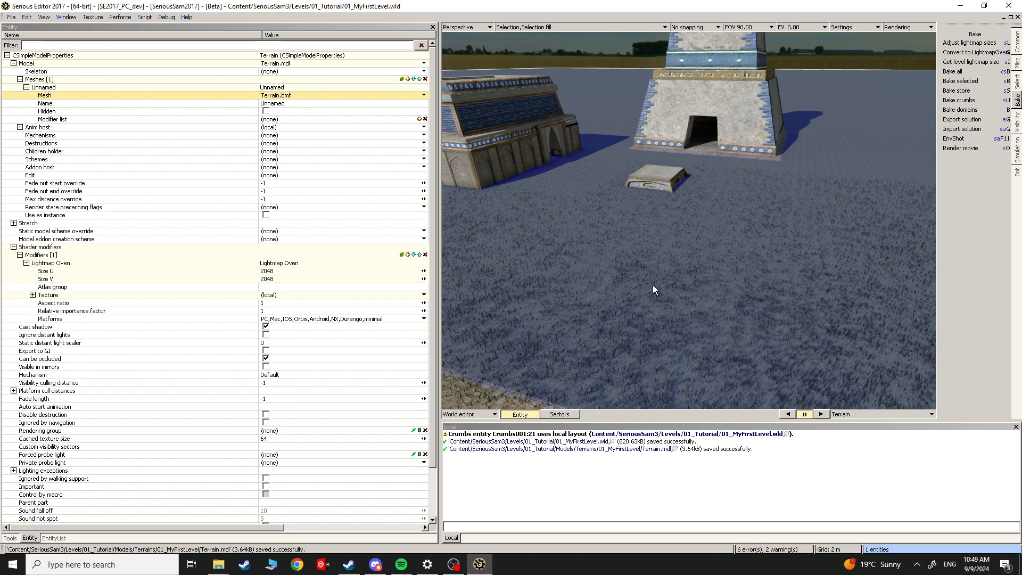
pyautogui.press('9')
pyautogui.press('Escape')
pyautogui.moveTo(650, 289); pyautogui.dragTo(669, 303, button='right')
pyautogui.press('Escape')
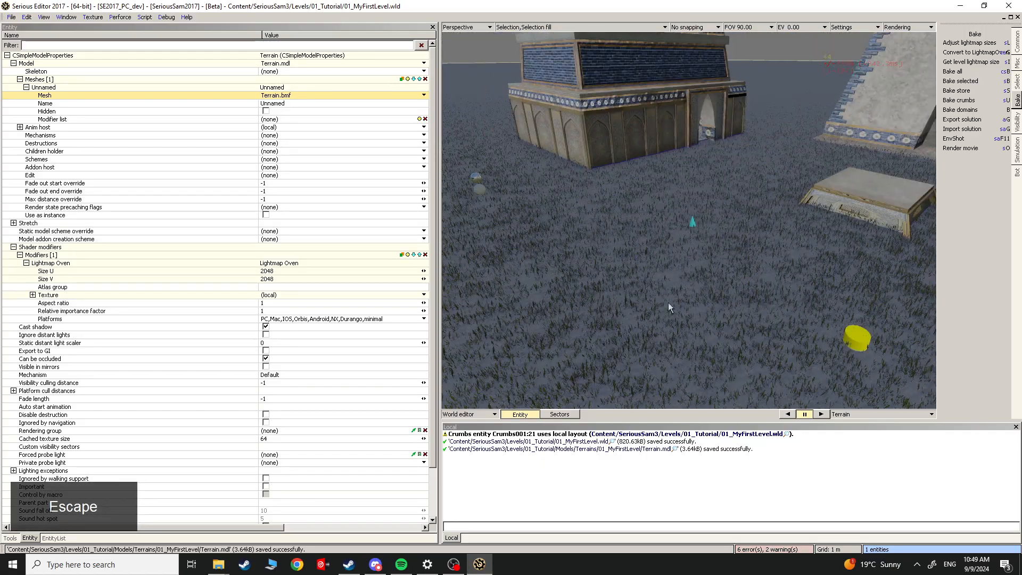
# Step: Find and select the Crumbs001 entity by name
pyautogui.press('`')
pyautogui.hotkey('ctrl', 'f')
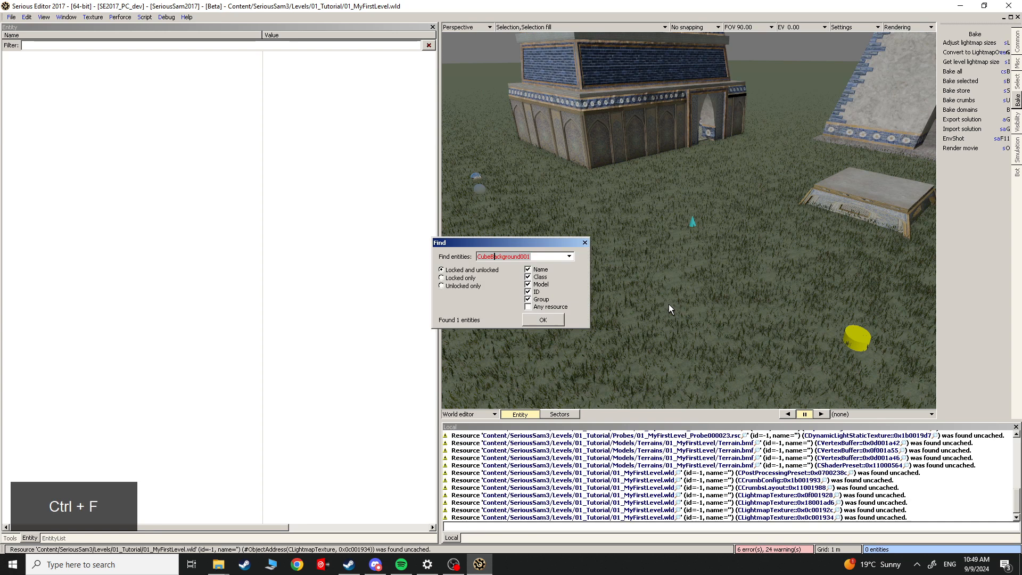
pyautogui.write('Crumbs001')
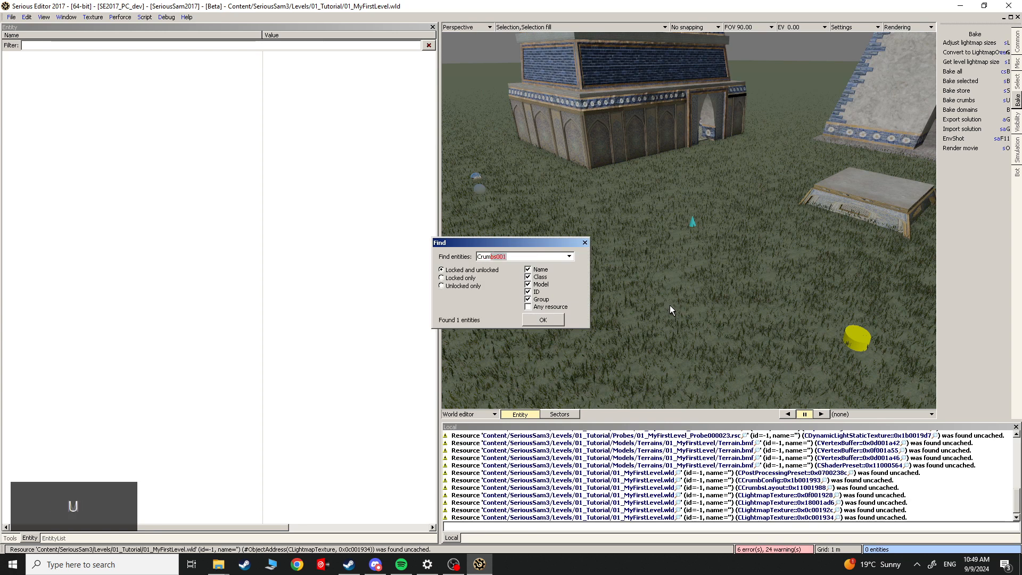
pyautogui.press('Return')
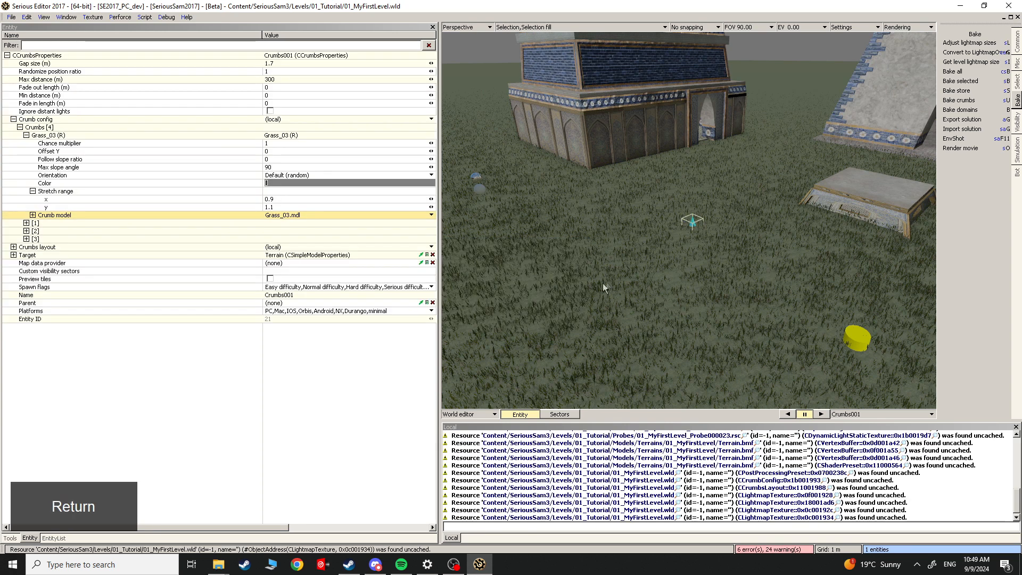
# Step: Start saving the local crumb config of Crumbs001 as a file and browse to Content/SeriousSam3/Levels/01_Tutorial
pyautogui.click(14, 120)
pyautogui.click(270, 119)
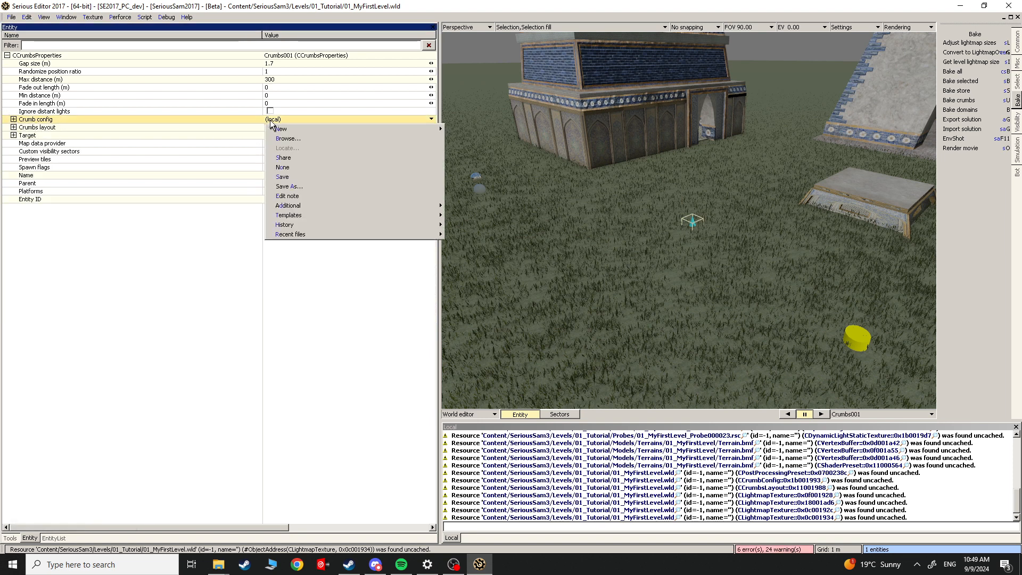
pyautogui.click(301, 186)
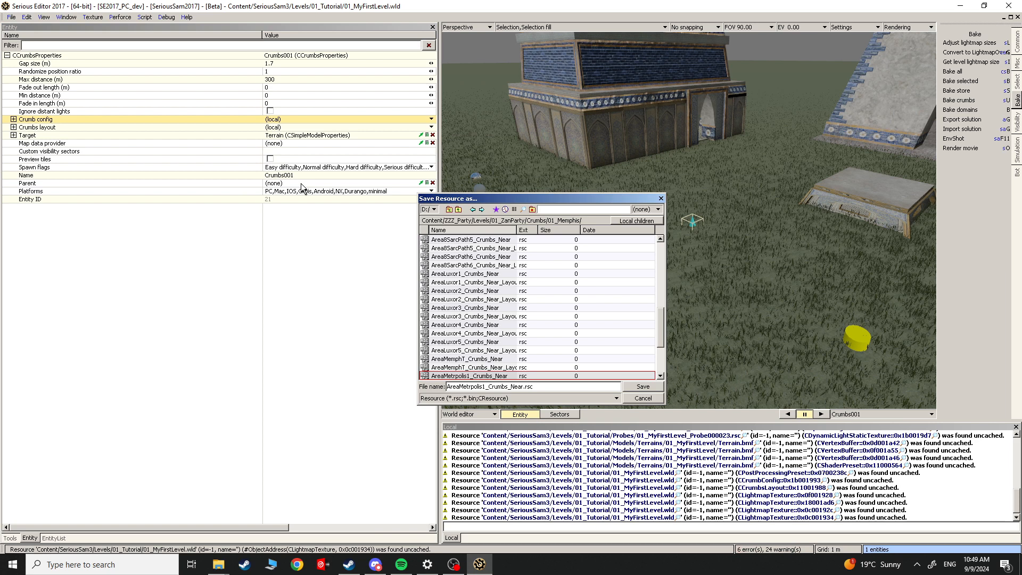
pyautogui.click(506, 210)
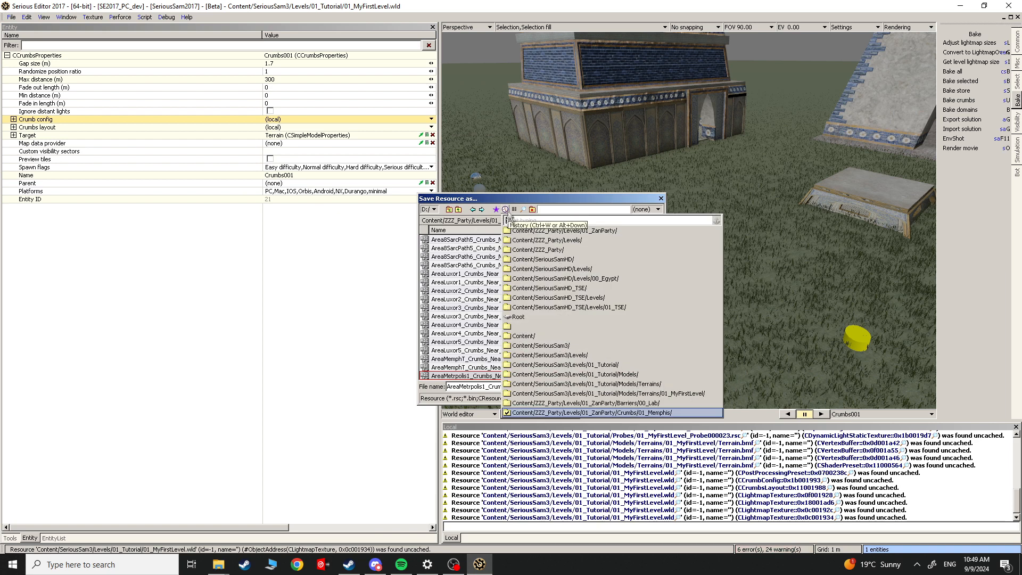
pyautogui.click(633, 365)
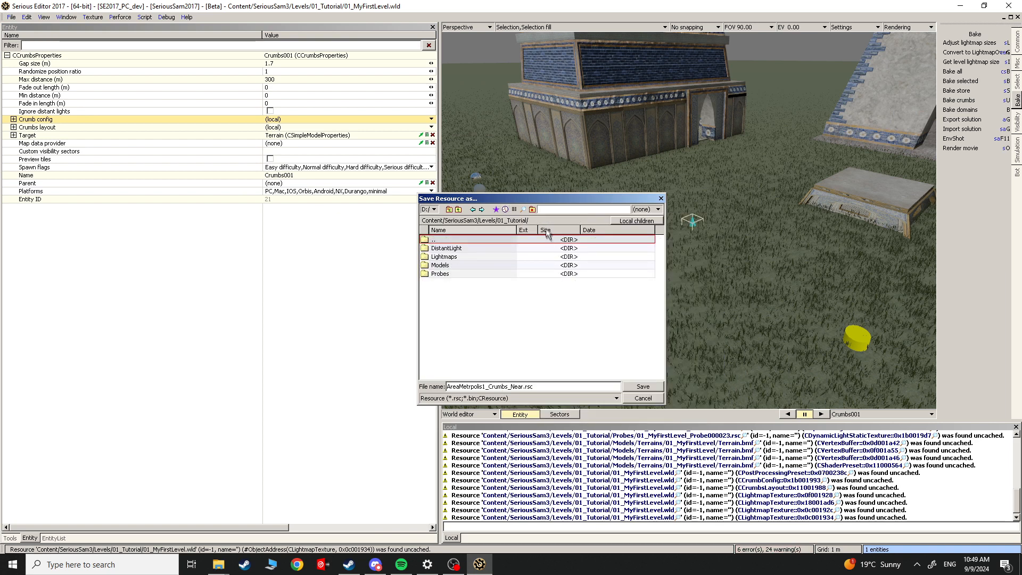
# Step: Create a folder named Crumbs inside the 01_Tutorial folder
pyautogui.click(532, 210)
pyautogui.write('Cr')
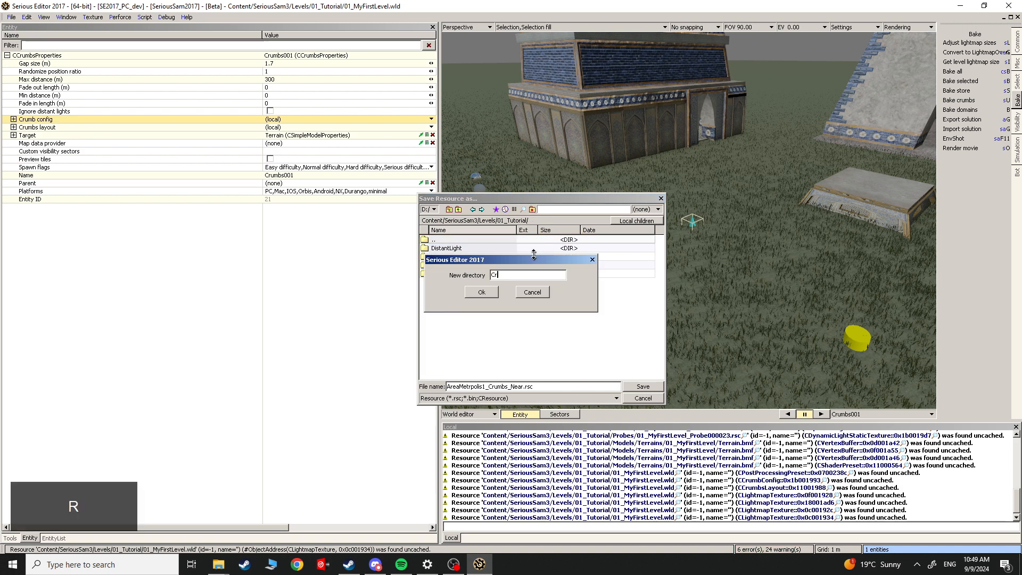
pyautogui.write('umbs')
pyautogui.press('Return')
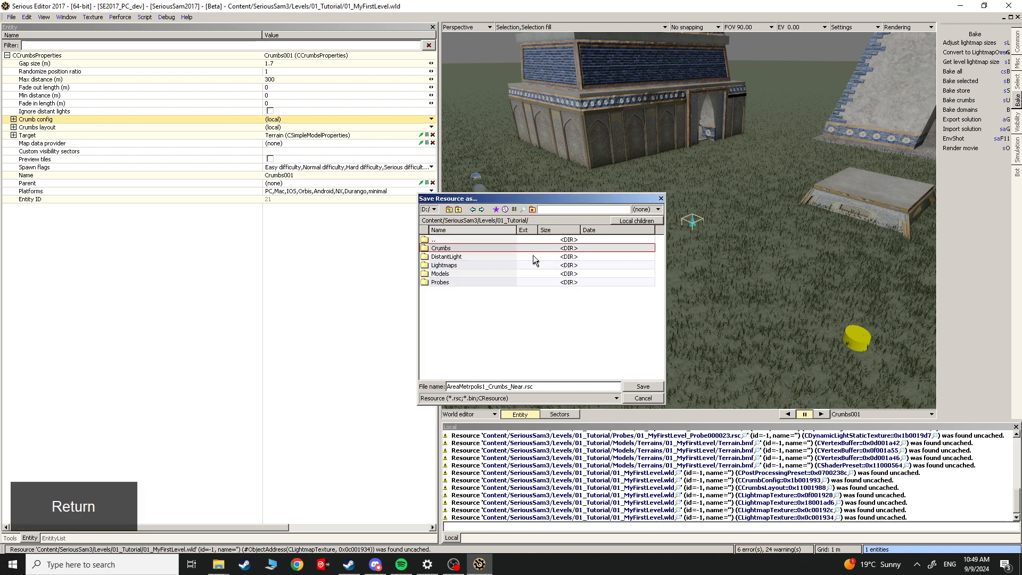
# Step: Open the Crumbs folder and create a folder named 01_MyFirstLevel inside it
pyautogui.doubleClick(439, 248)
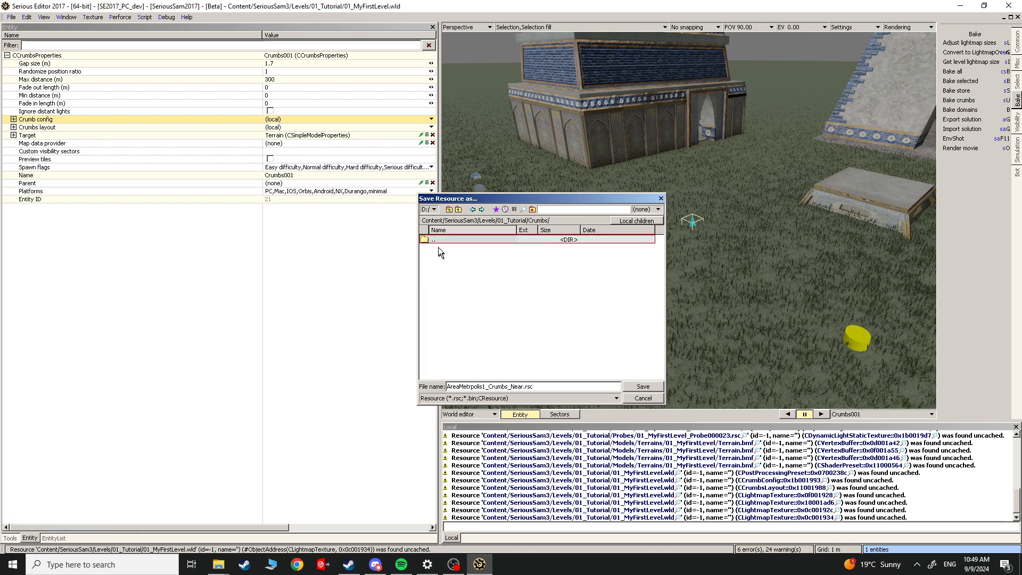
pyautogui.click(532, 210)
pyautogui.write('01_')
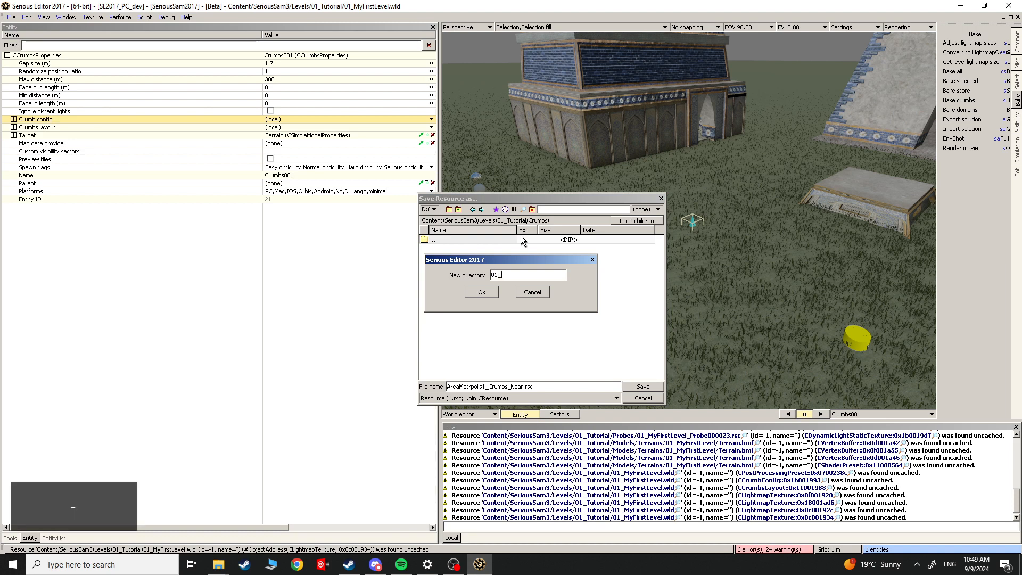
pyautogui.write('MyFirstLevel')
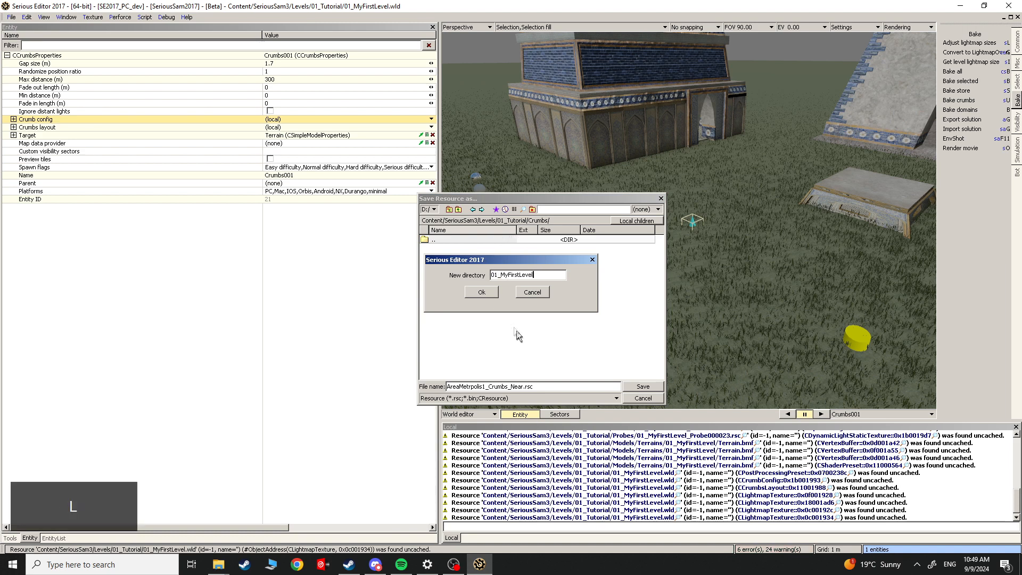
pyautogui.click(479, 291)
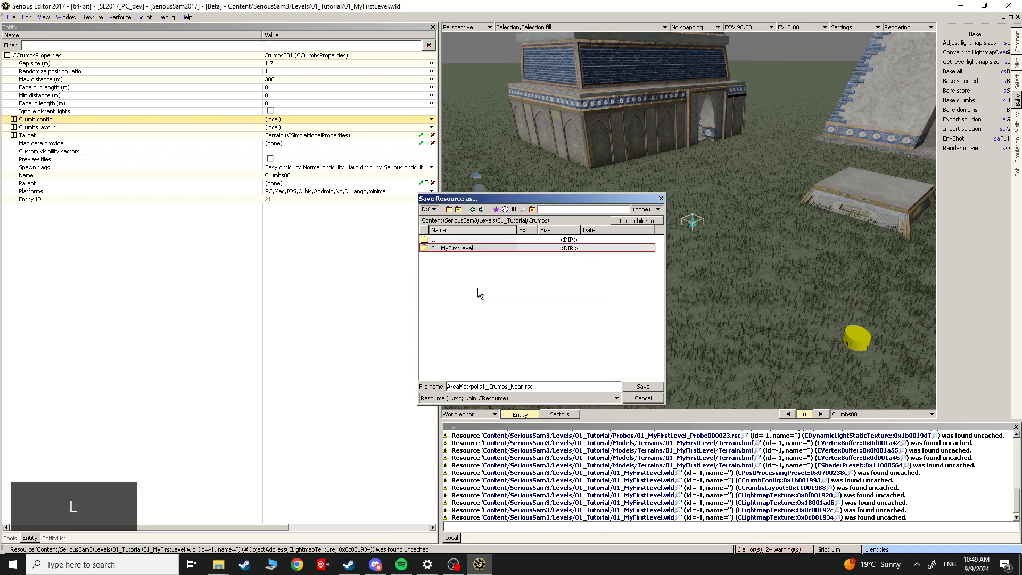
# Step: Save the crumb config as GrassConfig_Near in the Crumbs/01_MyFirstLevel folder
pyautogui.doubleClick(456, 249)
pyautogui.moveTo(524, 387); pyautogui.dragTo(309, 365)
pyautogui.write('Grass')
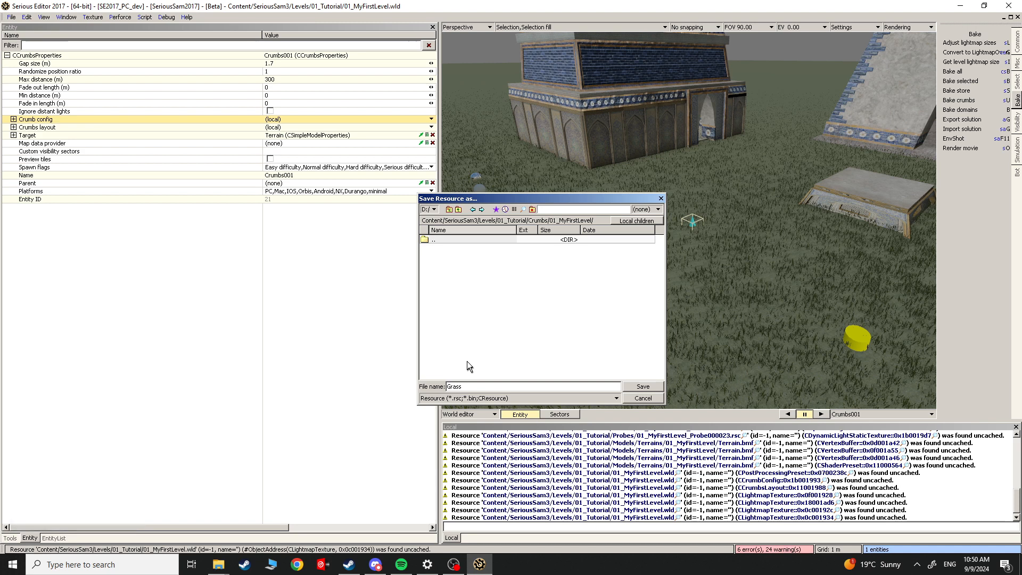
pyautogui.write('Config')
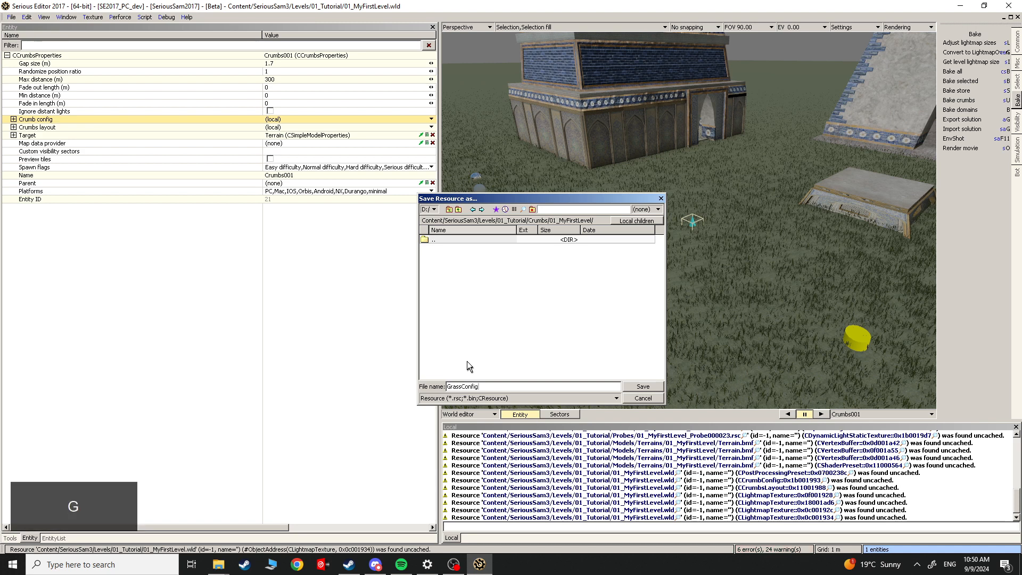
pyautogui.write('_Near')
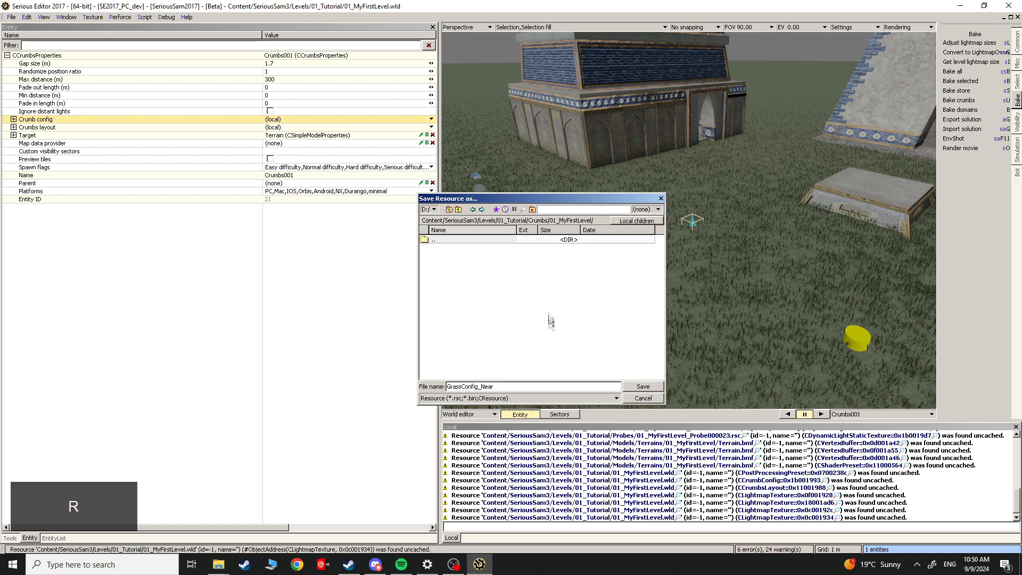
pyautogui.click(645, 386)
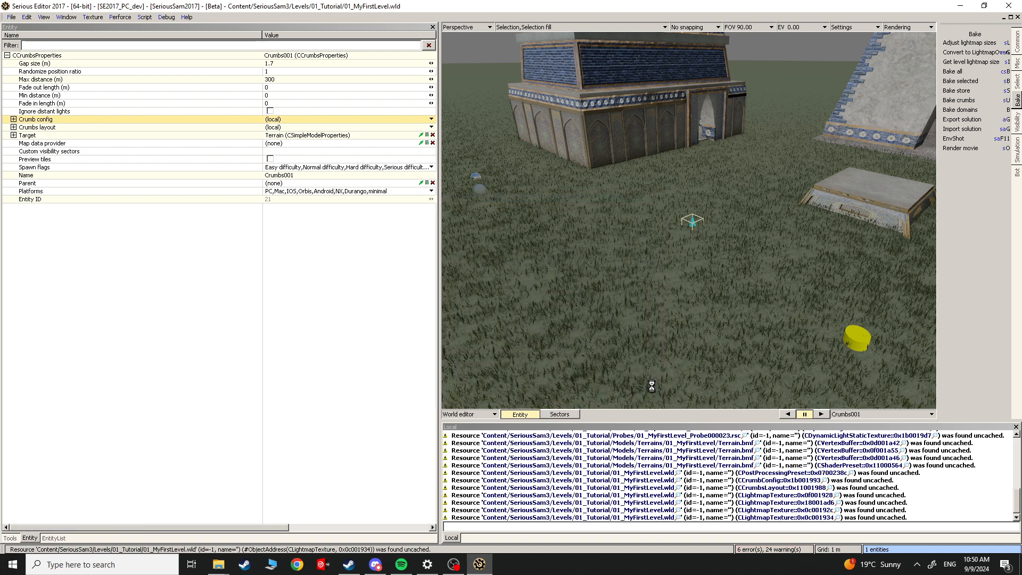
# Step: Save the local crumbs layout as GrassConfig_Near_Layout in the Levels/01_MyCampaignTutorial/01_MyTutorial/Crumbs folder
pyautogui.press('Escape')
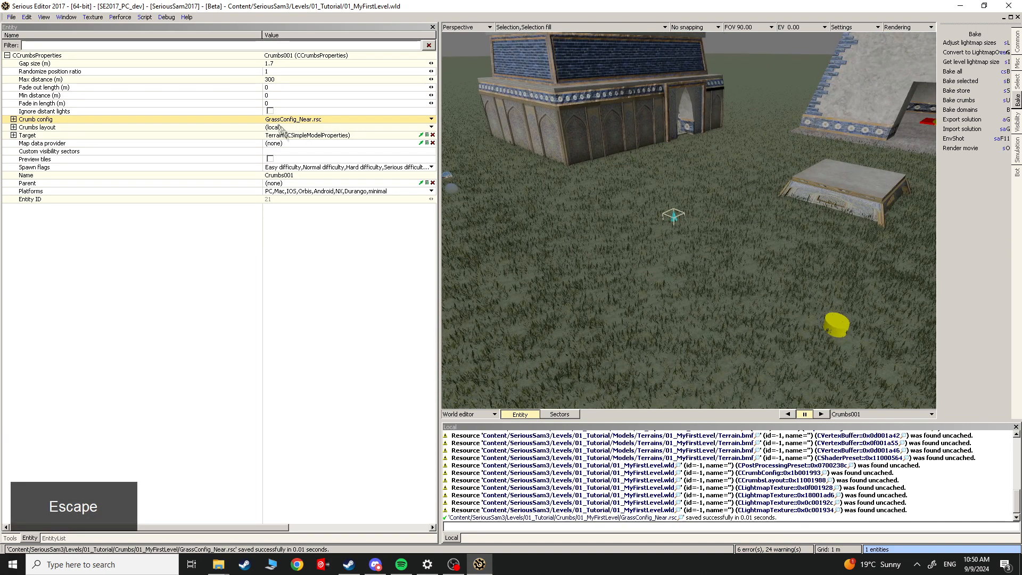
pyautogui.click(276, 128)
pyautogui.click(299, 194)
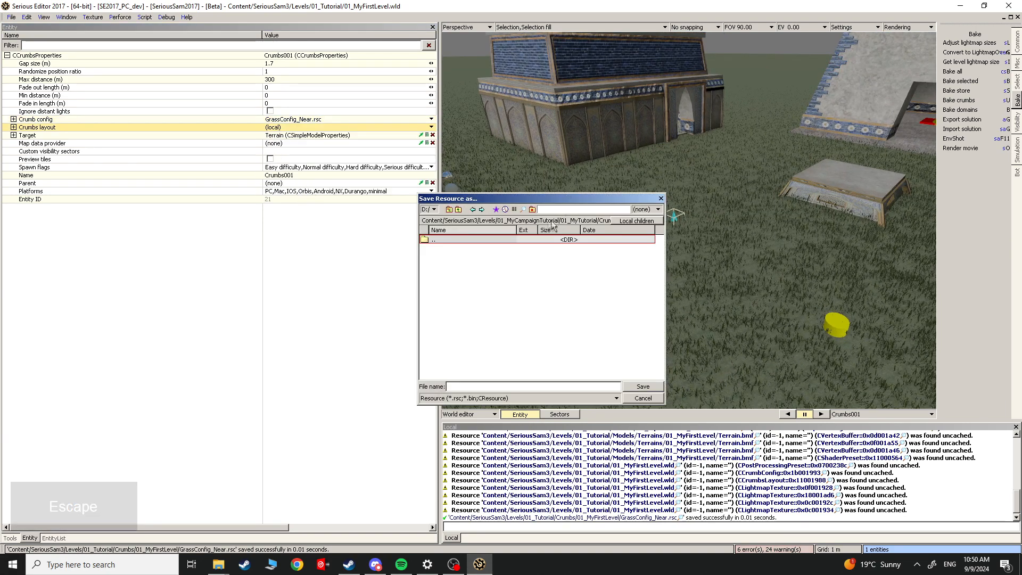
pyautogui.click(506, 210)
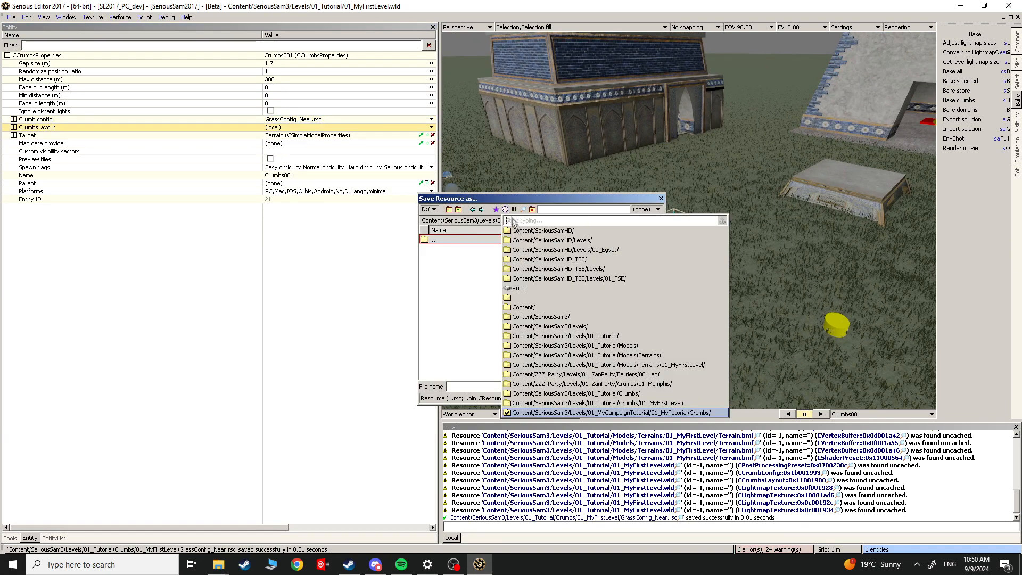
pyautogui.click(659, 412)
pyautogui.click(489, 388)
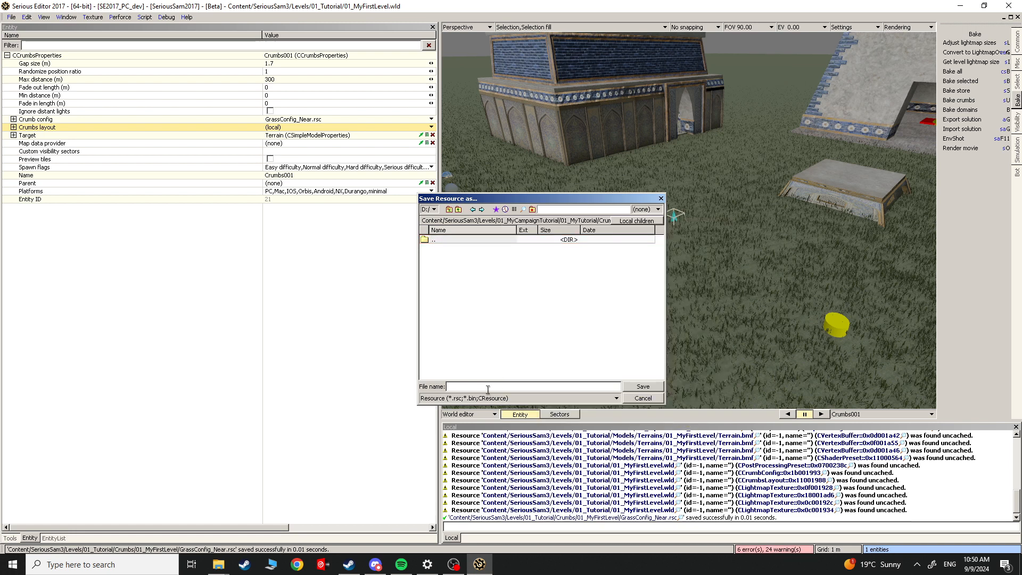
pyautogui.write('GrassConfig_Near_Layout')
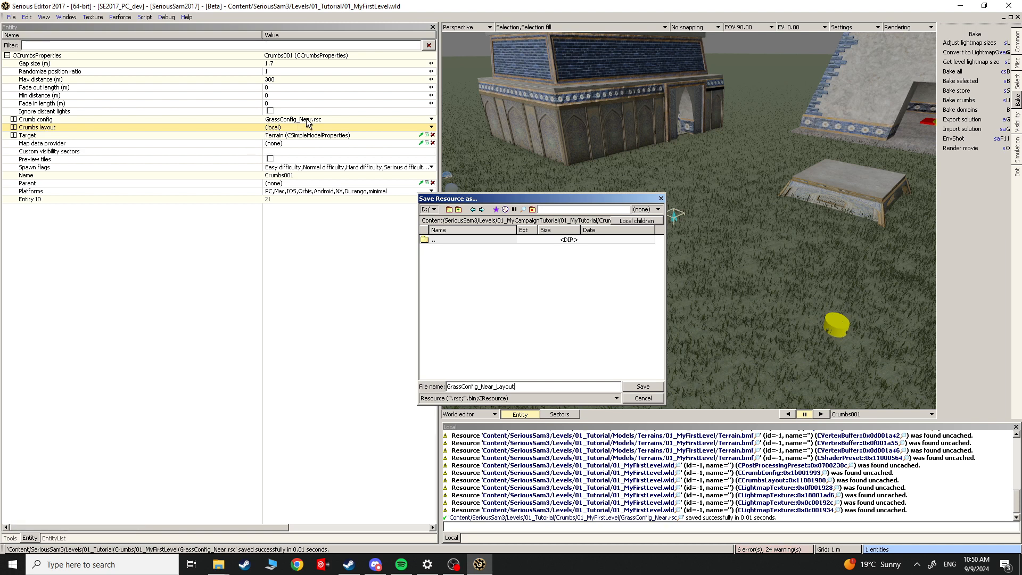
pyautogui.click(636, 388)
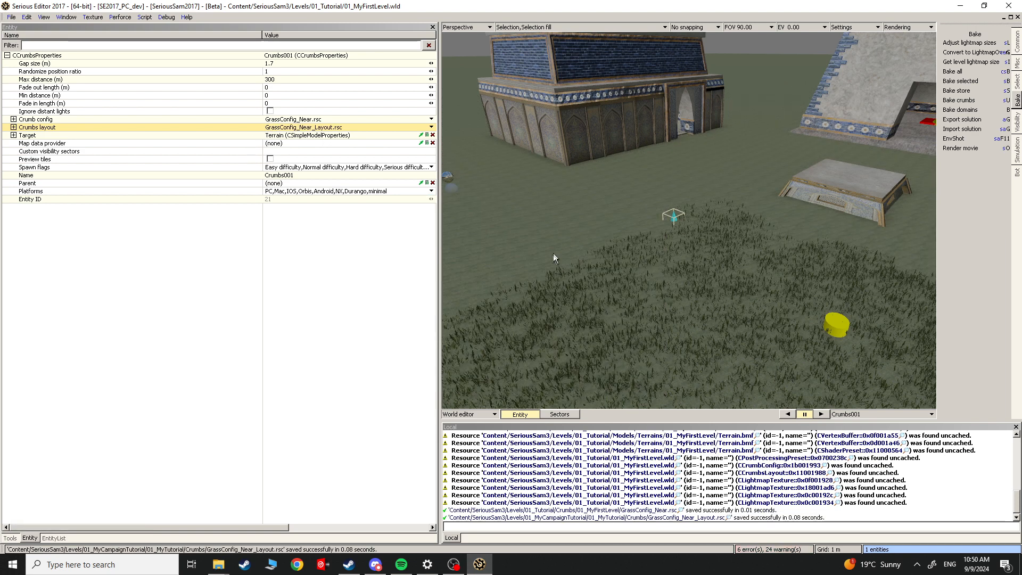
# Step: Clear the console log and save the 01_MyFirstLevel world file
pyautogui.click(955, 486)
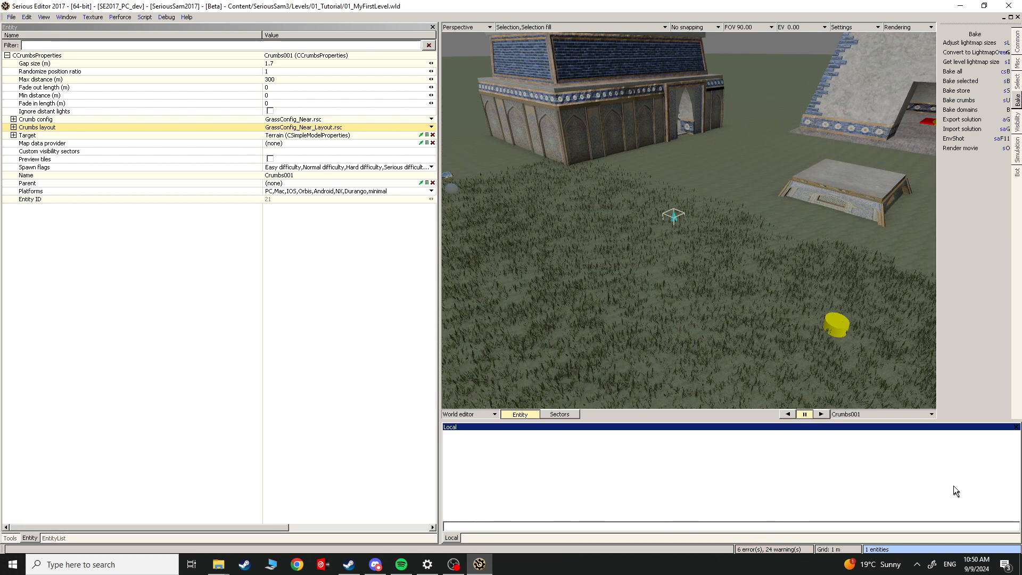
pyautogui.hotkey('ctrl', 's')
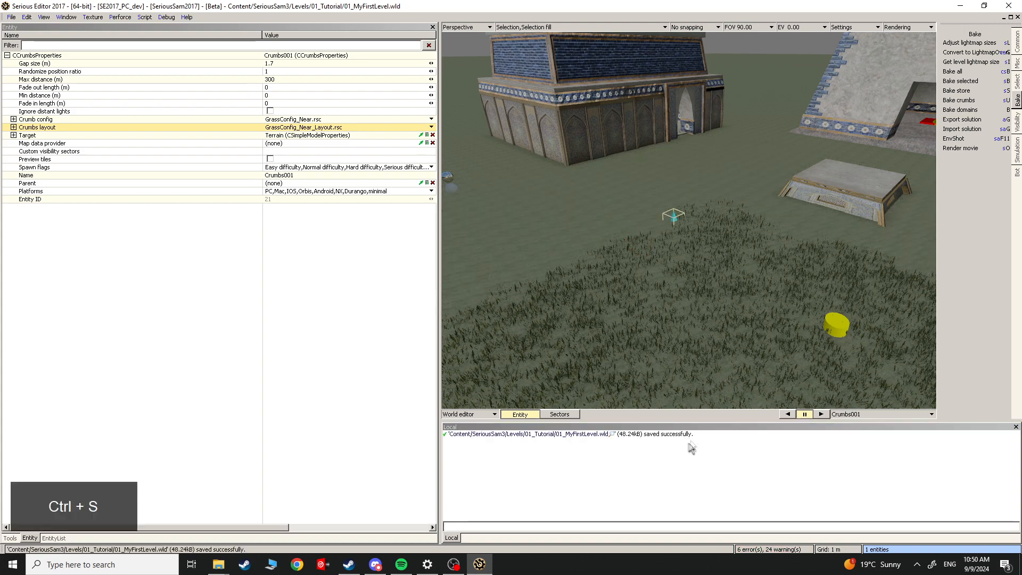
pyautogui.press('Escape')
pyautogui.hotkey('ctrl', 's')
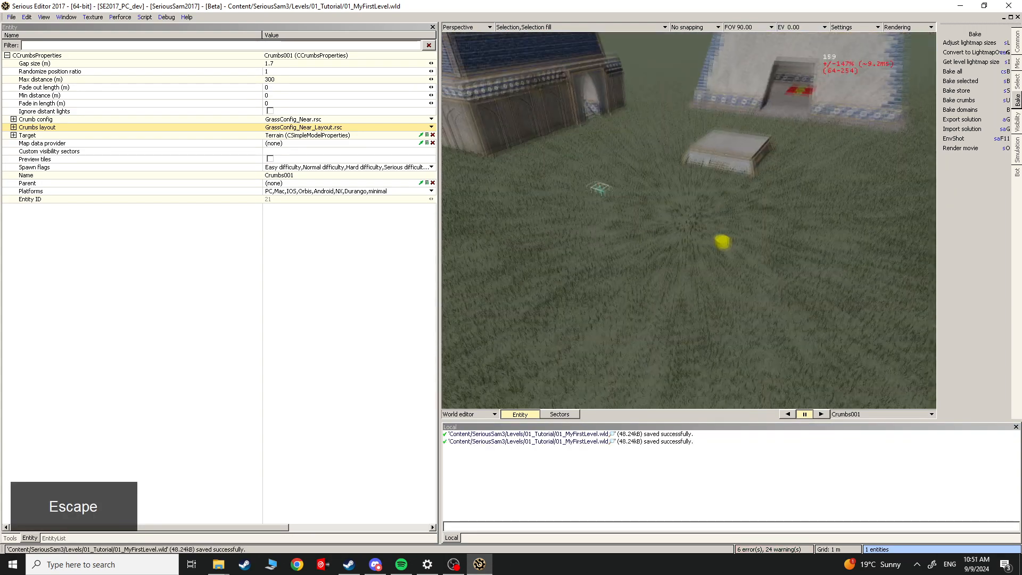
pyautogui.moveTo(689, 220)
pyautogui.mouseDown(button='middle')
pyautogui.moveTo(689, 202)
pyautogui.moveTo(724, 171)
pyautogui.moveTo(682, 175)
pyautogui.moveTo(689, 235)
pyautogui.mouseUp(button='middle')
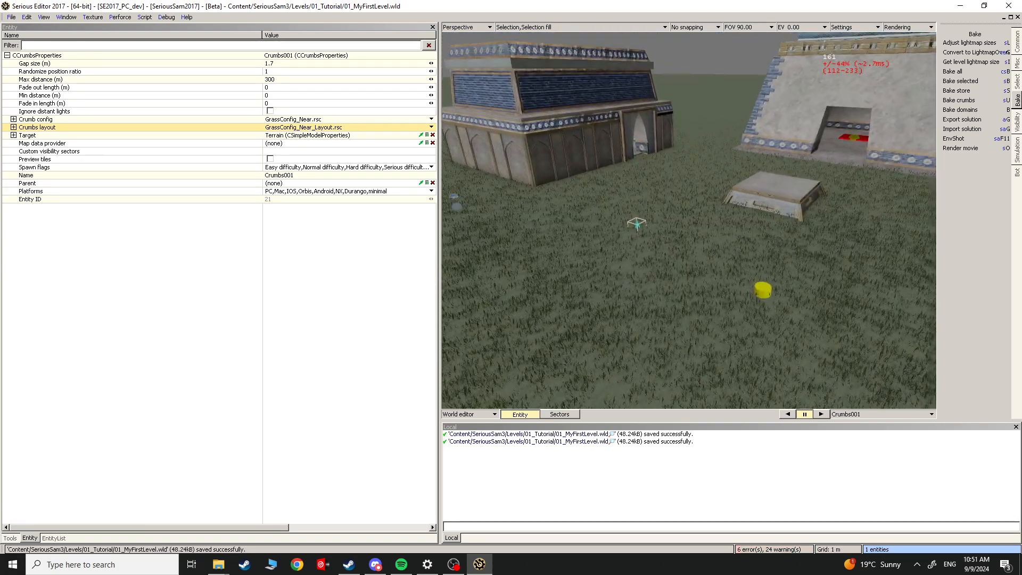
pyautogui.press('Escape')
# Step: Close the editor and launch Serious Sam Fusion 2017 (beta) from the Steam library
pyautogui.click(1009, 6)
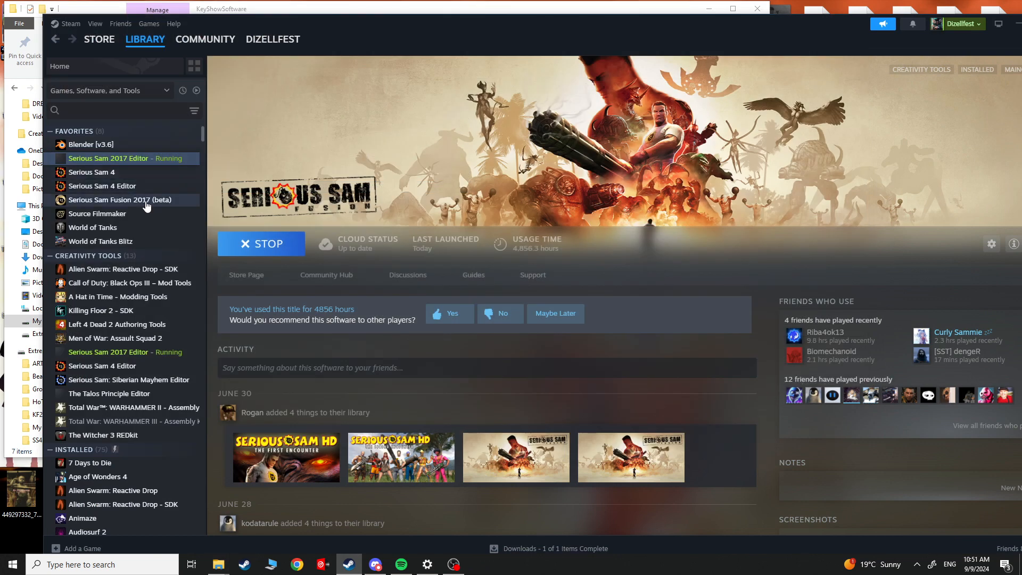
pyautogui.click(138, 206)
pyautogui.click(261, 244)
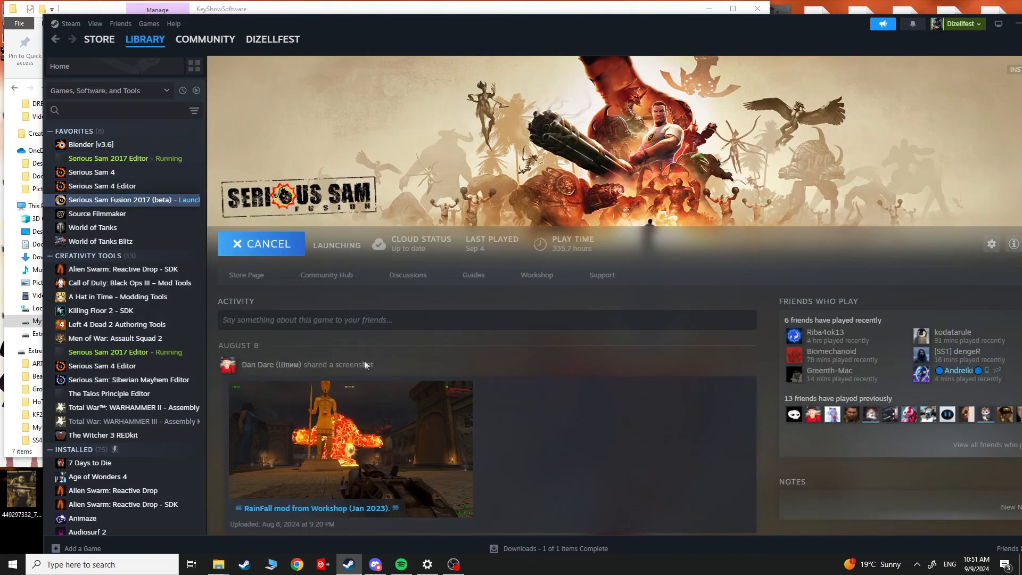
pyautogui.click(556, 392)
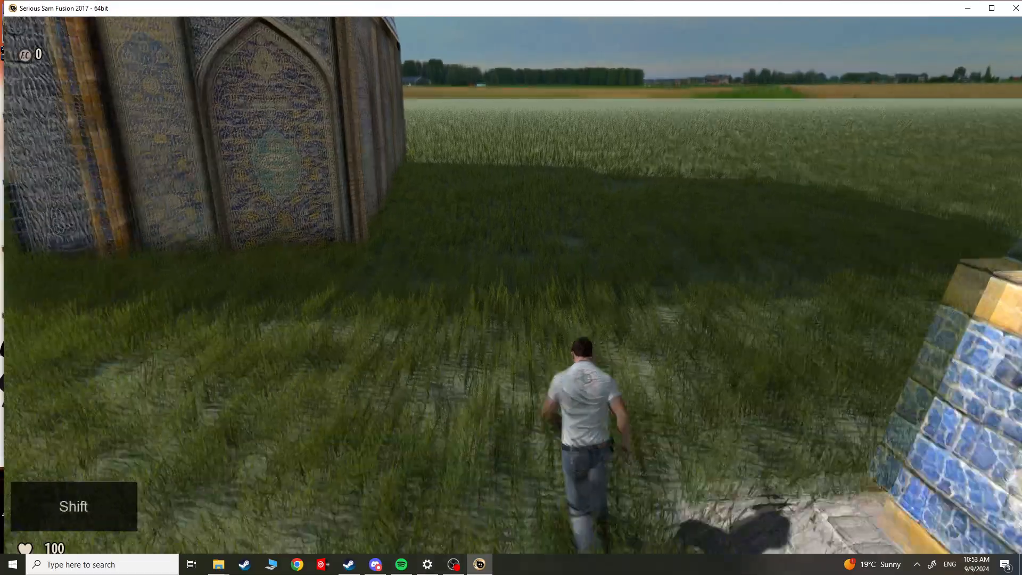
# Step: Run around the level in the game to examine the grass, the building shadows and the textures
pyautogui.press('w')
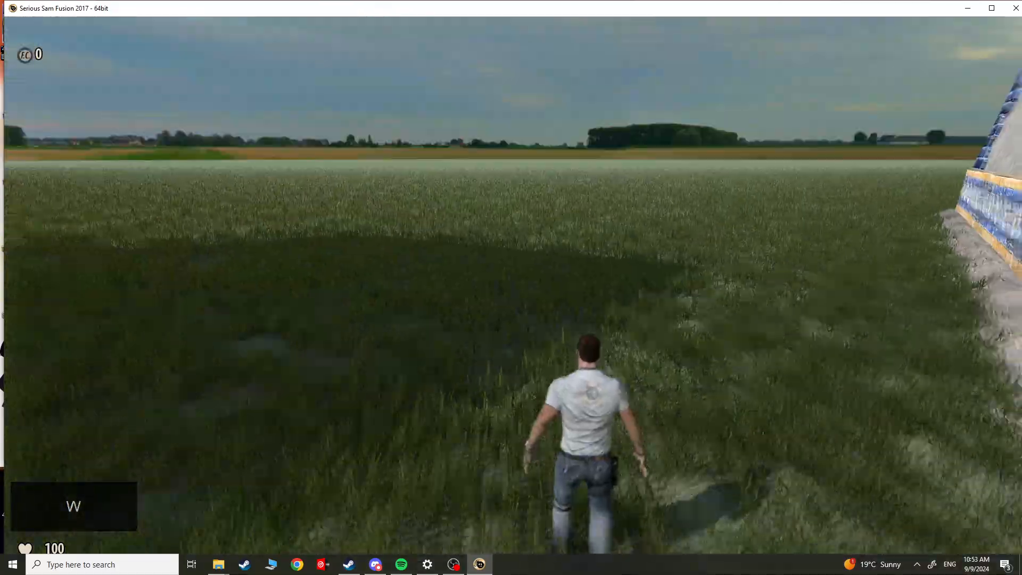
pyautogui.press('a')
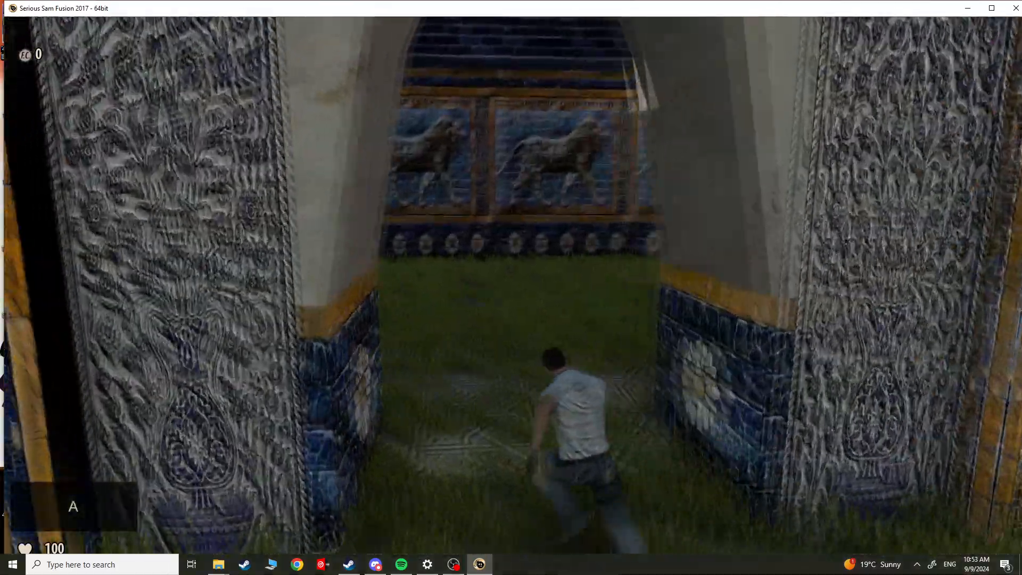
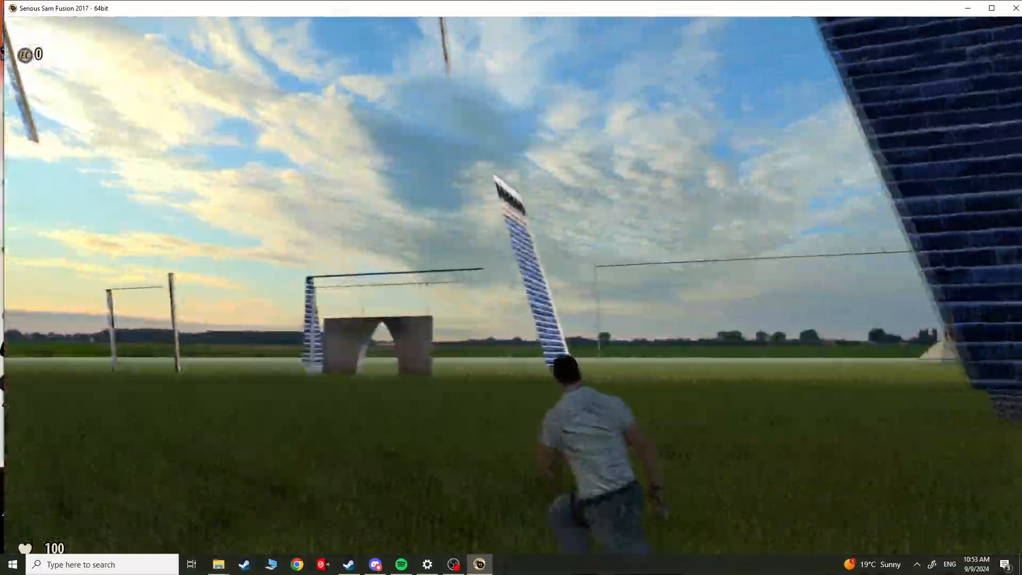
pyautogui.press('a')
pyautogui.press('s')
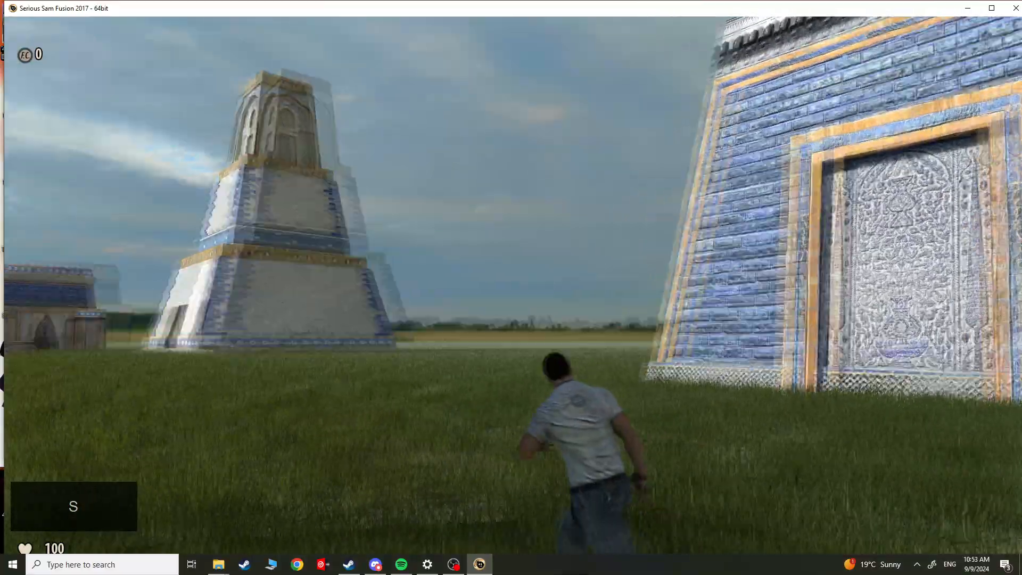
pyautogui.press('a')
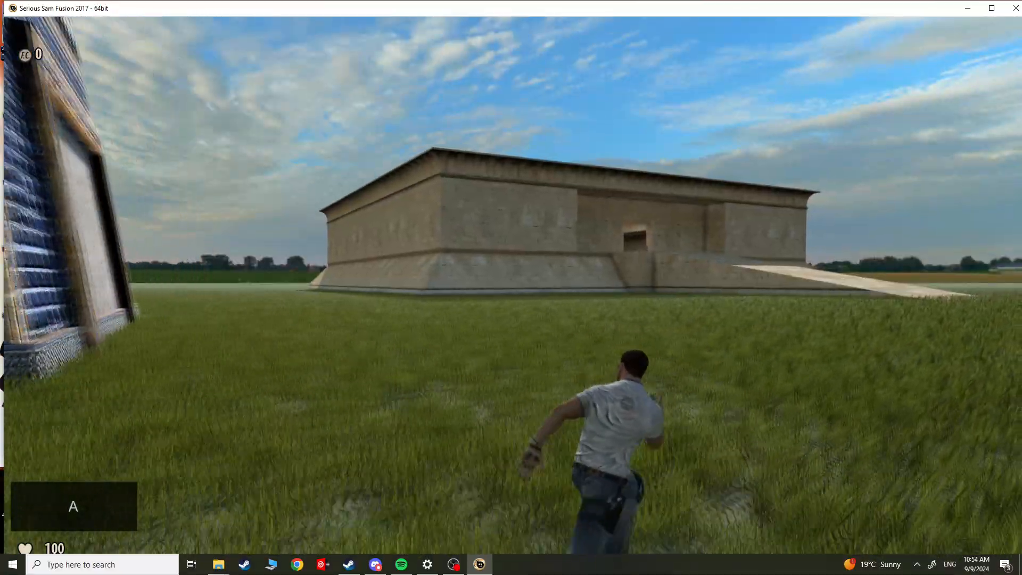
pyautogui.press('d')
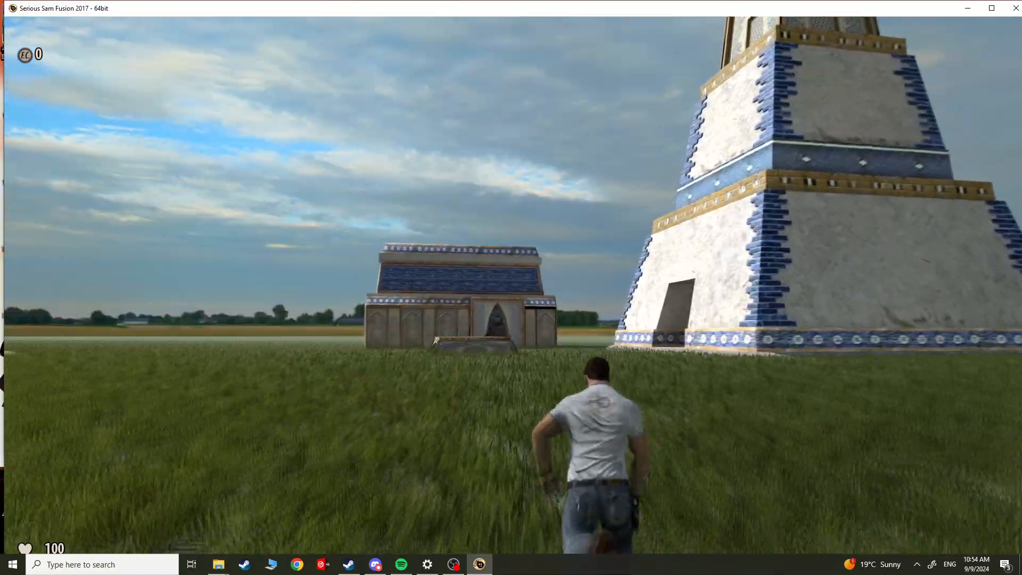
pyautogui.press('a')
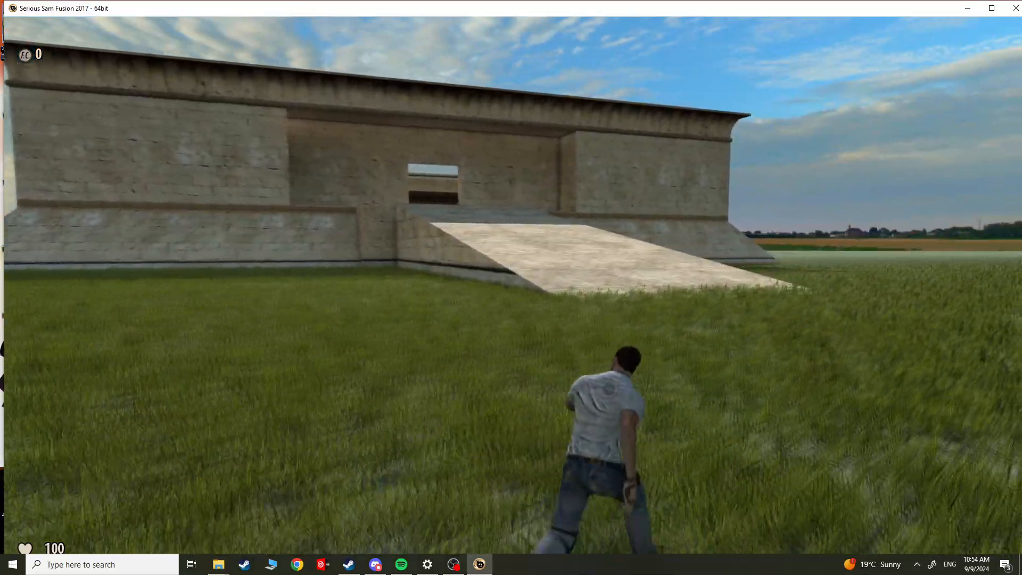
pyautogui.press('d')
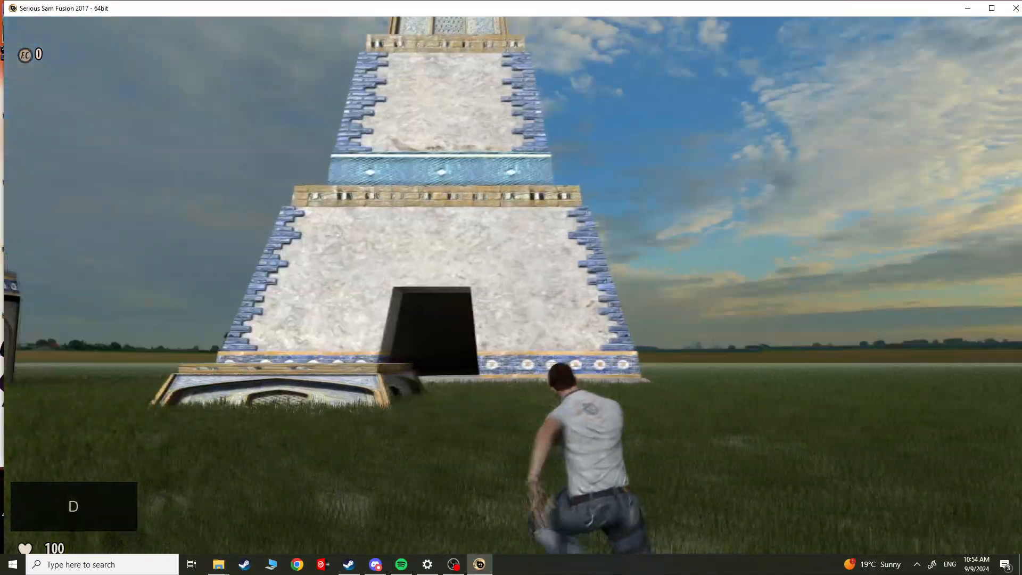
pyautogui.press('w')
pyautogui.press('Escape')
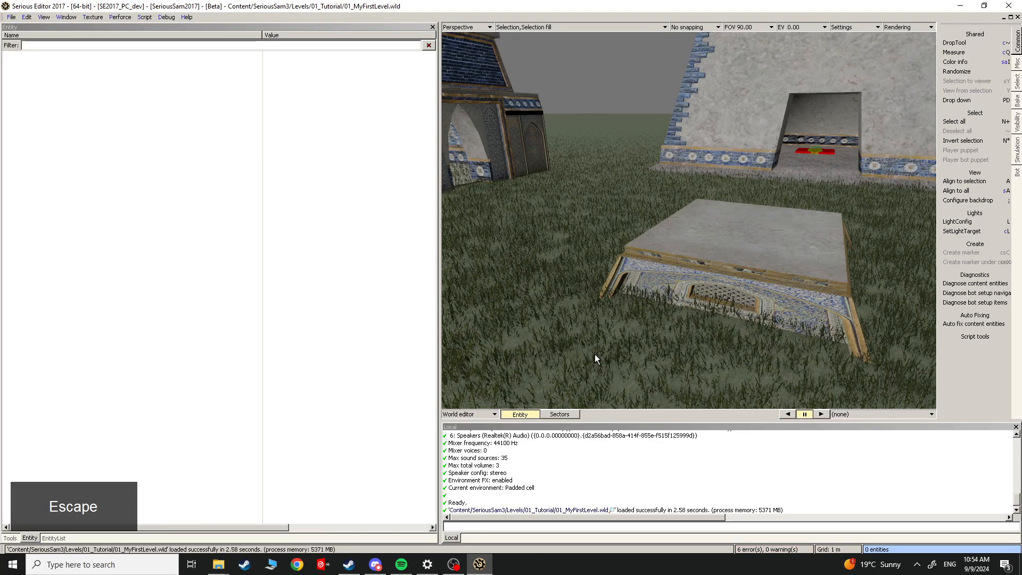
# Step: Test the level in the editor and inspect the courtyard and floor of the TempleYard building
pyautogui.press('6')
pyautogui.press('Escape')
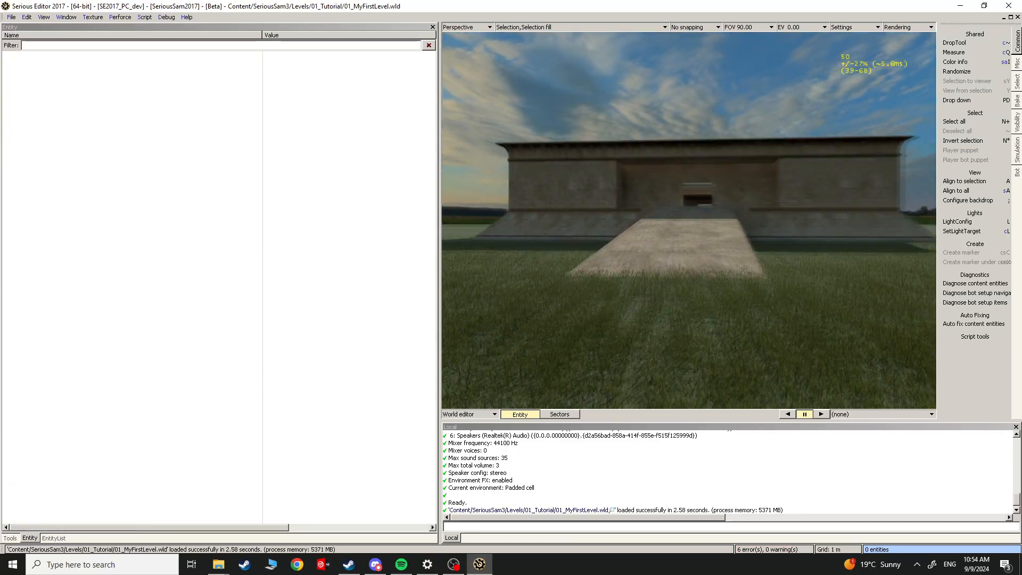
pyautogui.press('w')
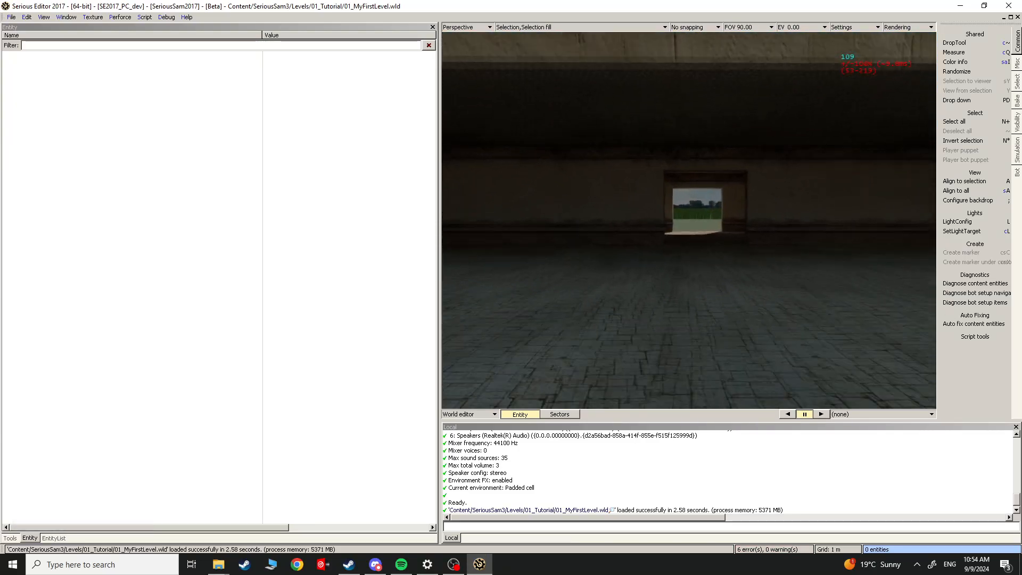
pyautogui.press('a')
pyautogui.press('w')
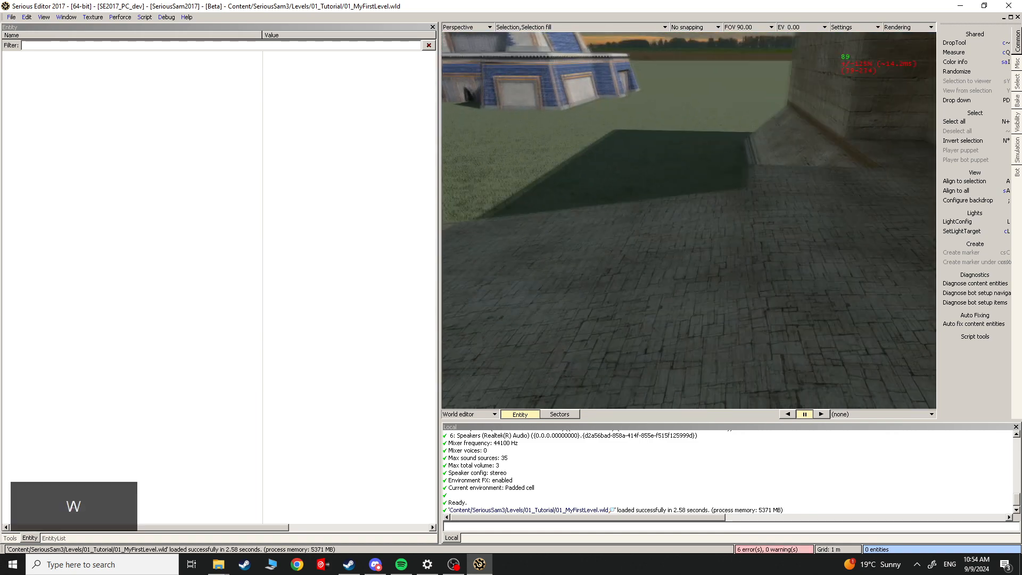
pyautogui.press('a')
pyautogui.press('s')
# Step: Paste a copy of the TempleYard model beside the original and run through the doorways to inspect them
pyautogui.click(738, 234)
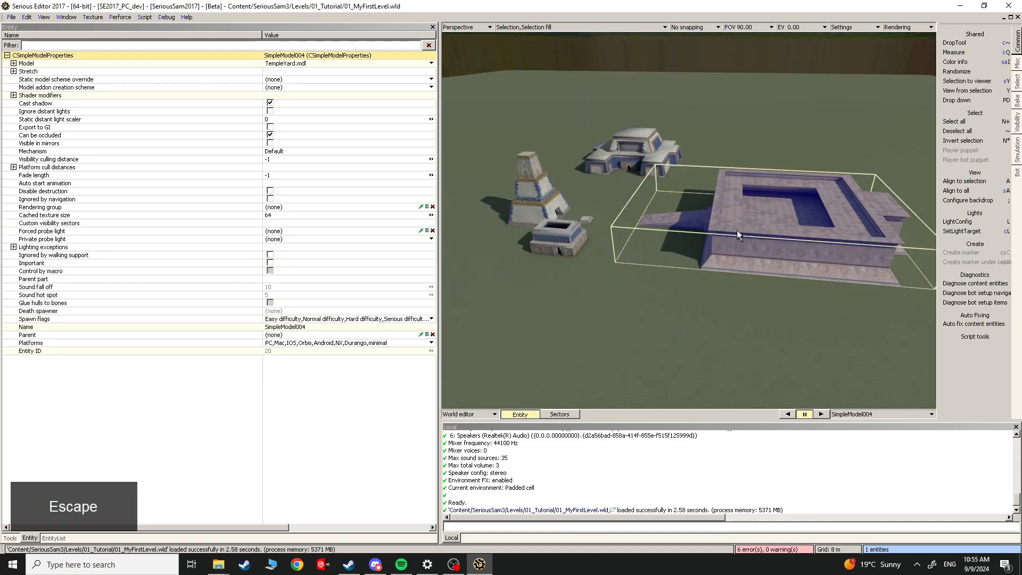
pyautogui.hotkey('ctrl', 'v')
pyautogui.press('Escape')
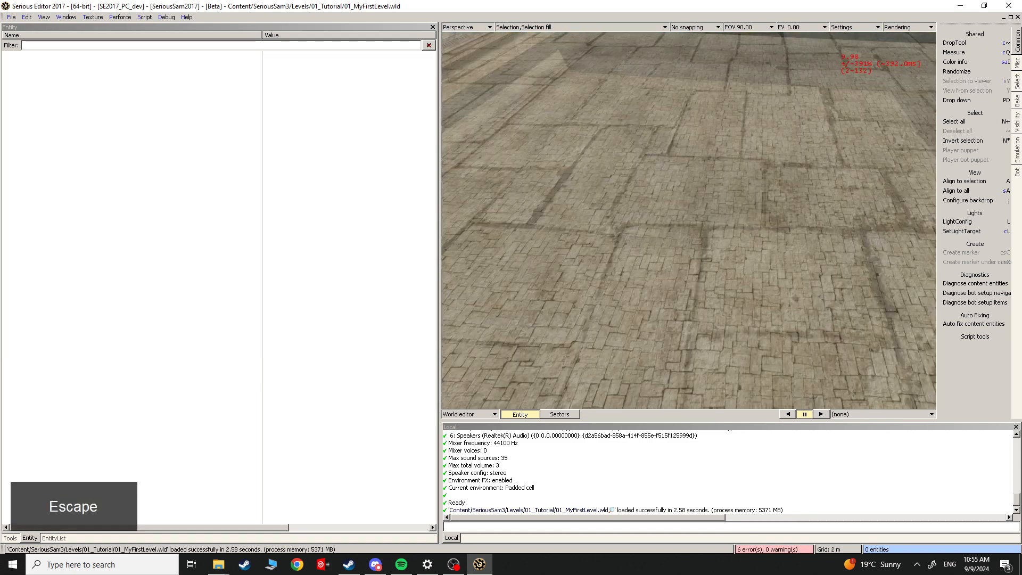
pyautogui.moveTo(689, 221)
pyautogui.mouseDown(button='middle')
pyautogui.moveTo(597, 207)
pyautogui.moveTo(671, 223)
pyautogui.moveTo(692, 207)
pyautogui.moveTo(762, 216)
pyautogui.moveTo(697, 216)
pyautogui.mouseUp(button='middle')
pyautogui.press('w')
pyautogui.press('s')
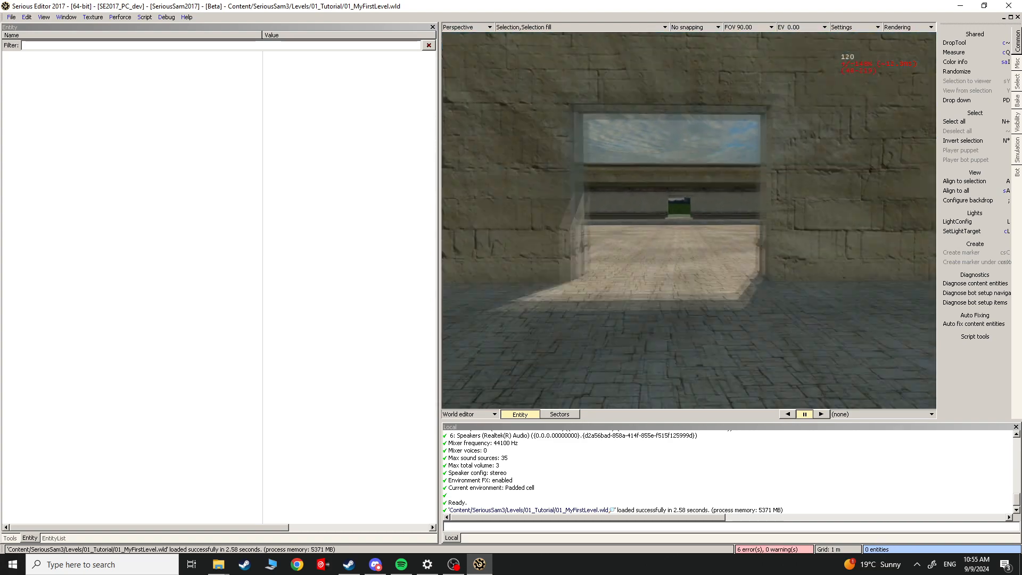
pyautogui.press('s')
pyautogui.press('w')
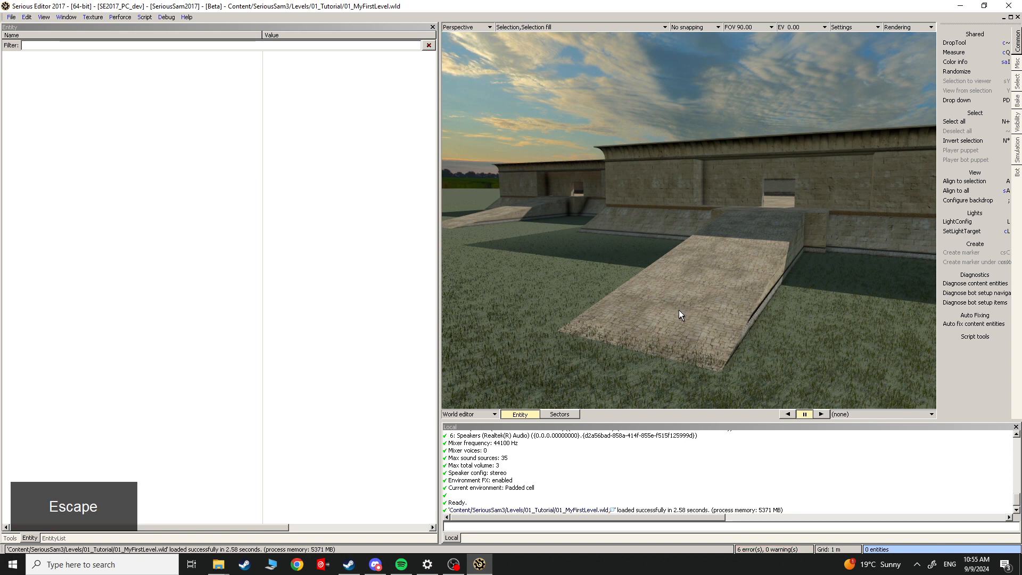
pyautogui.hotkey('ctrl', 'g')
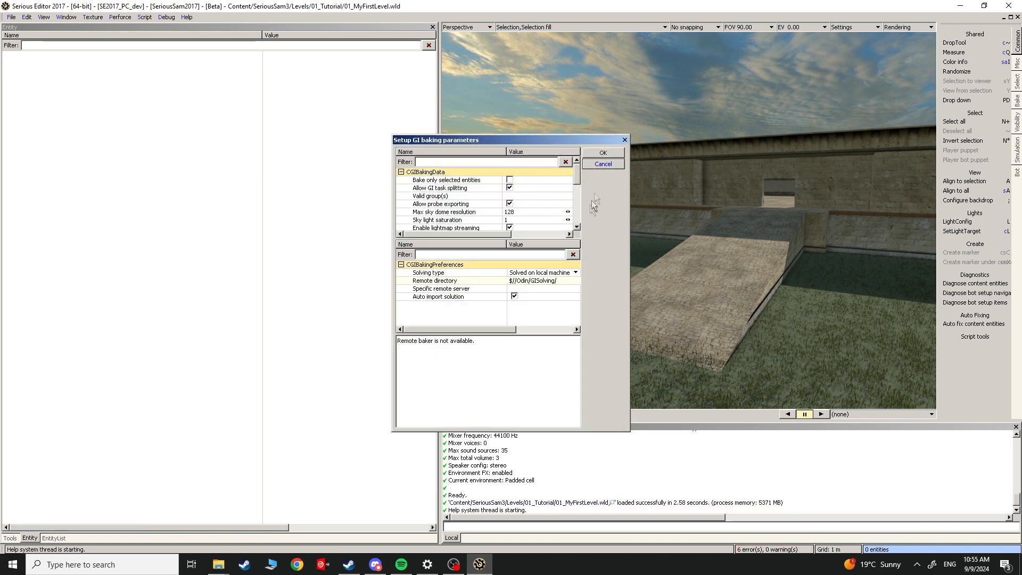
pyautogui.click(605, 166)
pyautogui.press('Escape')
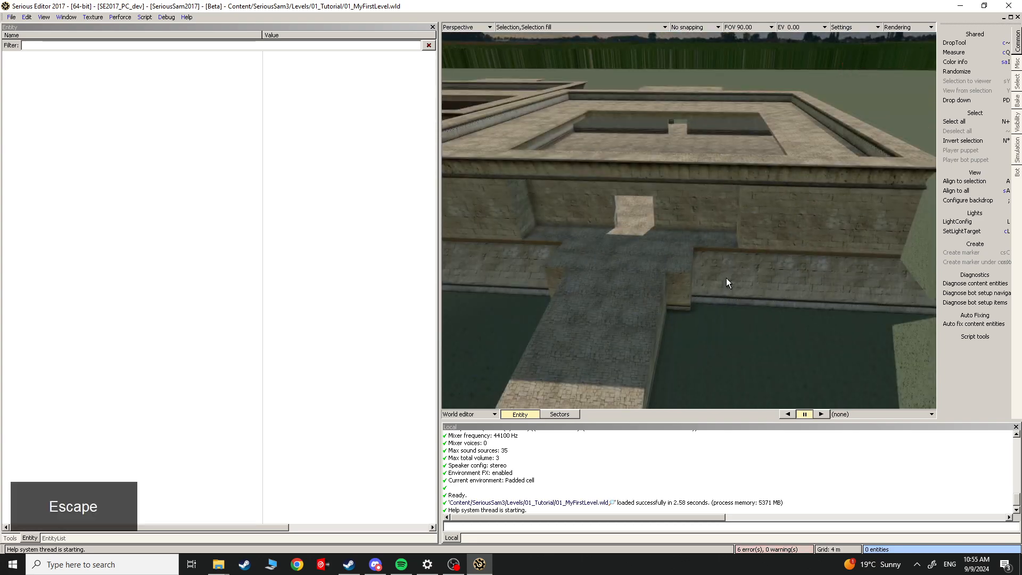
# Step: Delete the extra TempleYard model from the level
pyautogui.click(729, 277)
pyautogui.press('Delete')
pyautogui.press('Escape')
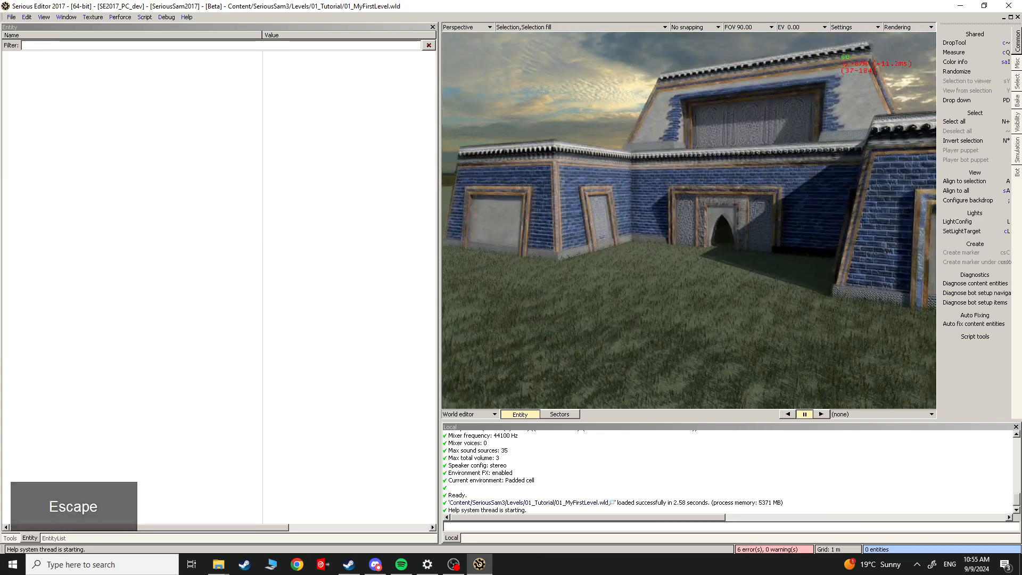
# Step: Run across the grass field and through the temple courtyard in the editor's test play to inspect the level
pyautogui.press('w')
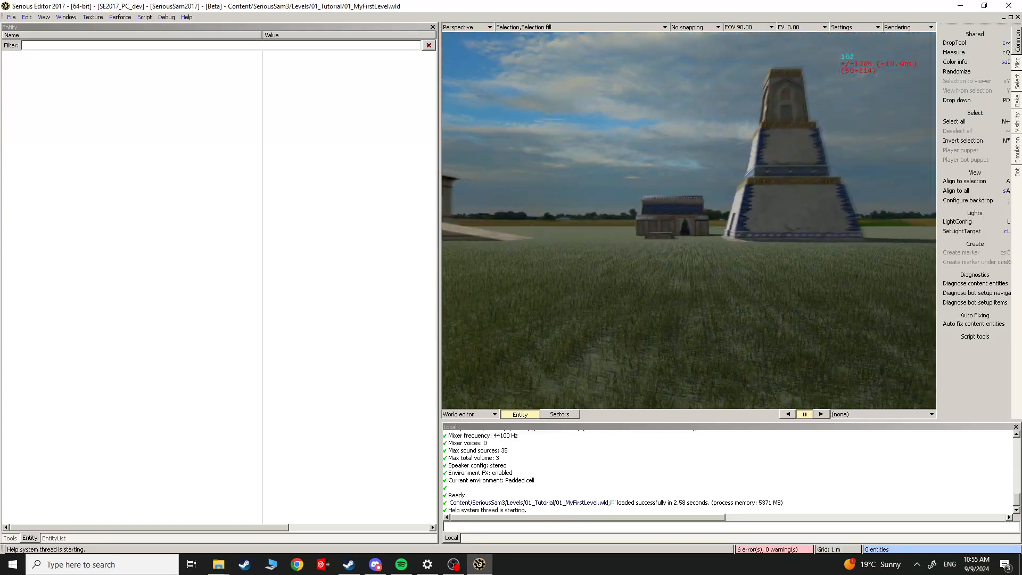
pyautogui.press('w')
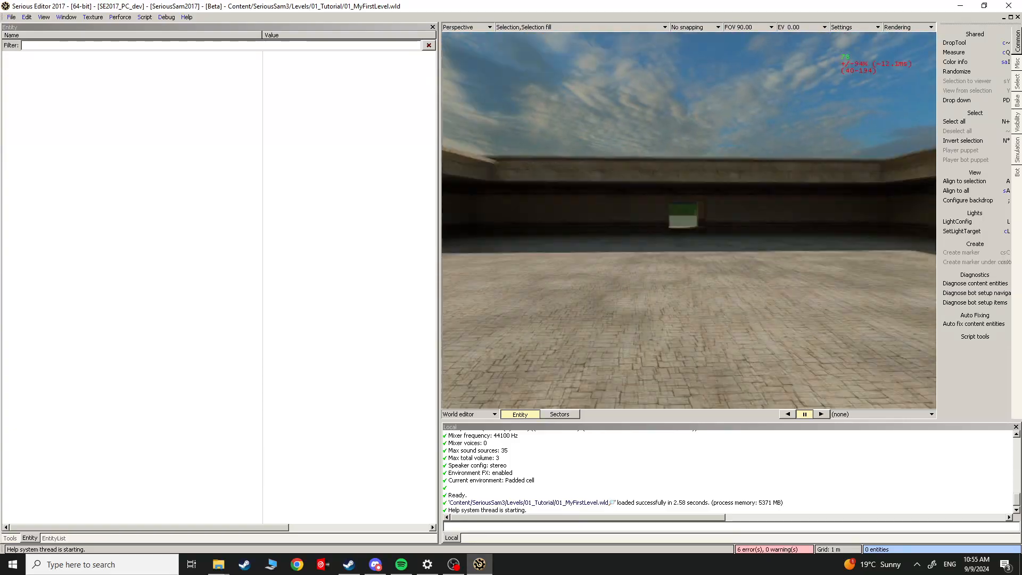
pyautogui.press('w')
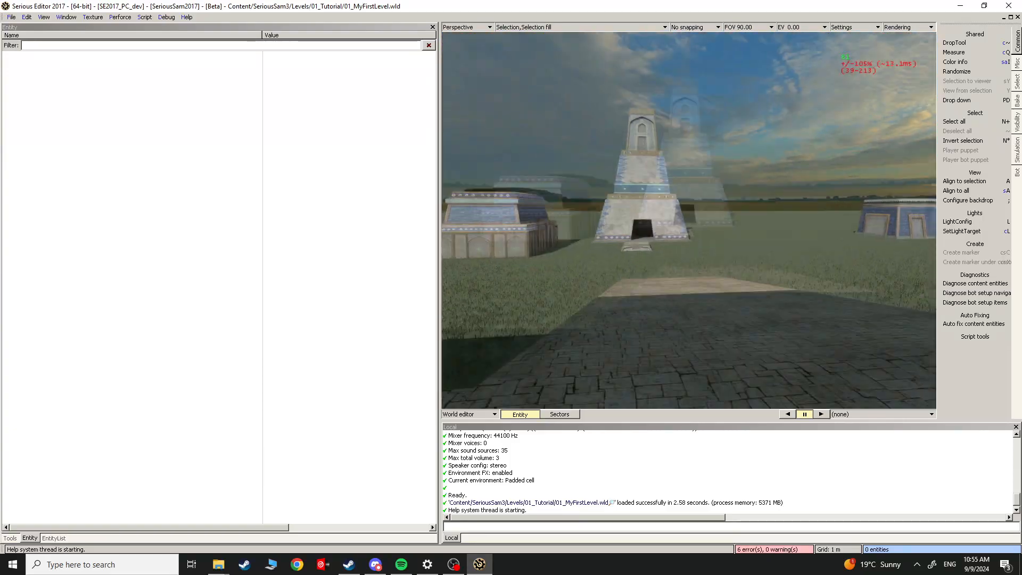
# Step: Fly around the level's buildings and over the grass field to inspect the temple ramp, tower and blue-brick building
pyautogui.press('w')
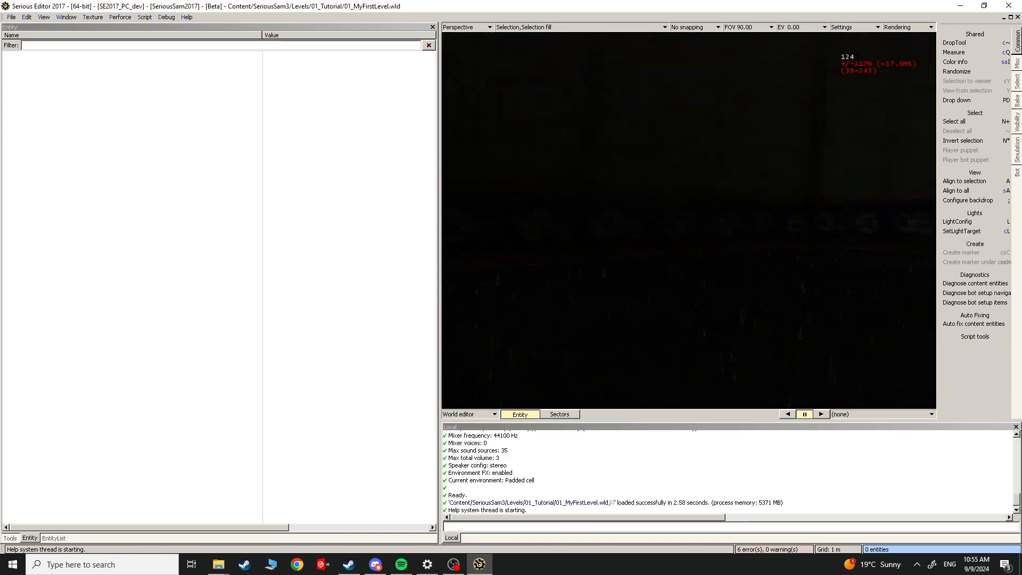
pyautogui.press('w')
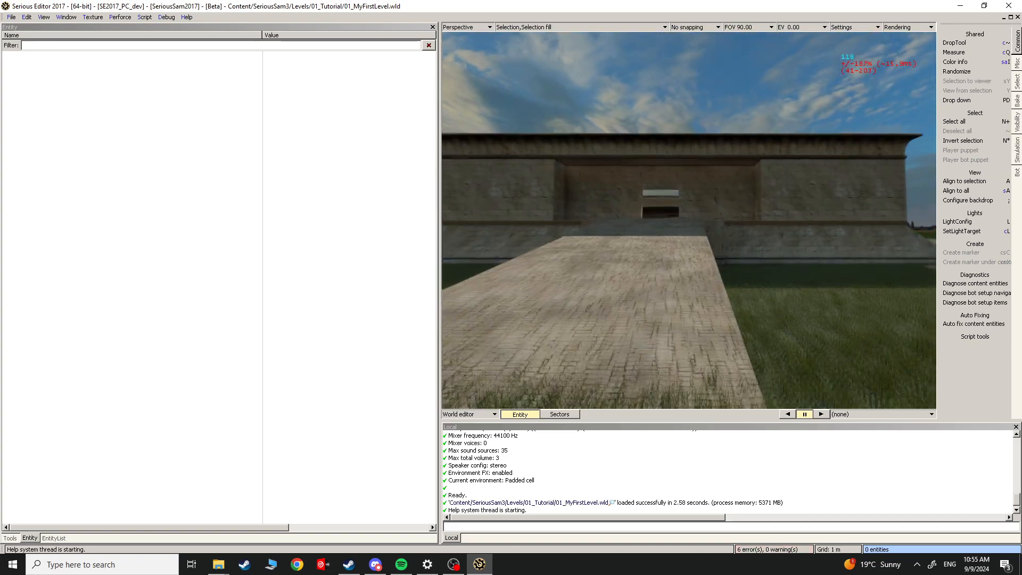
pyautogui.press('s')
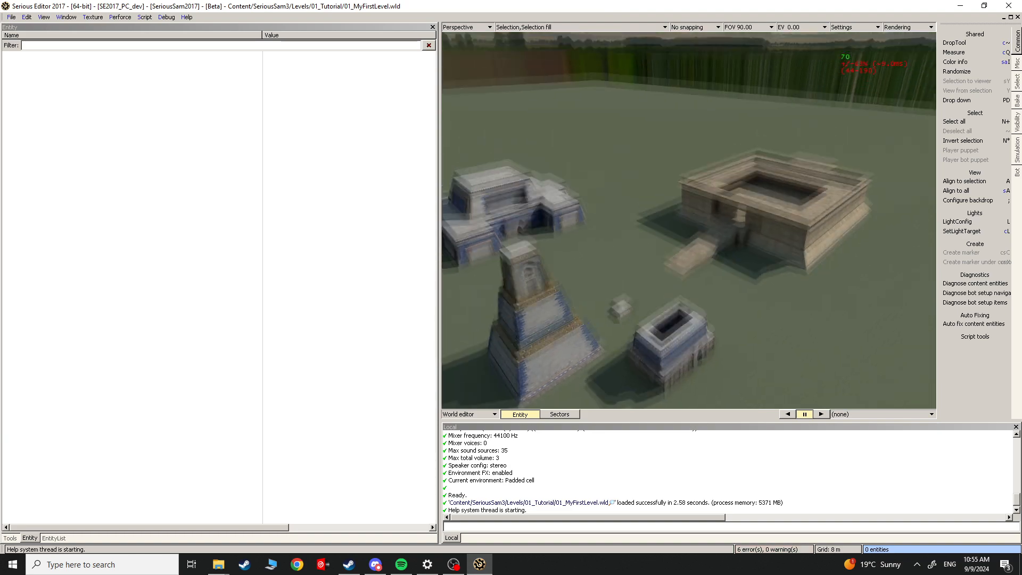
pyautogui.press('w')
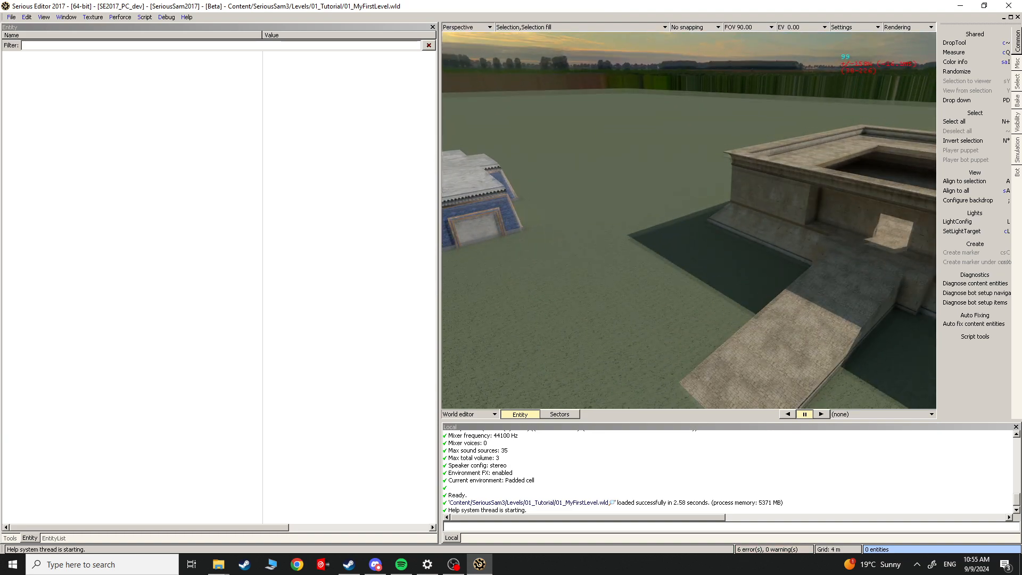
pyautogui.press('Escape')
pyautogui.press('c')
pyautogui.press('w')
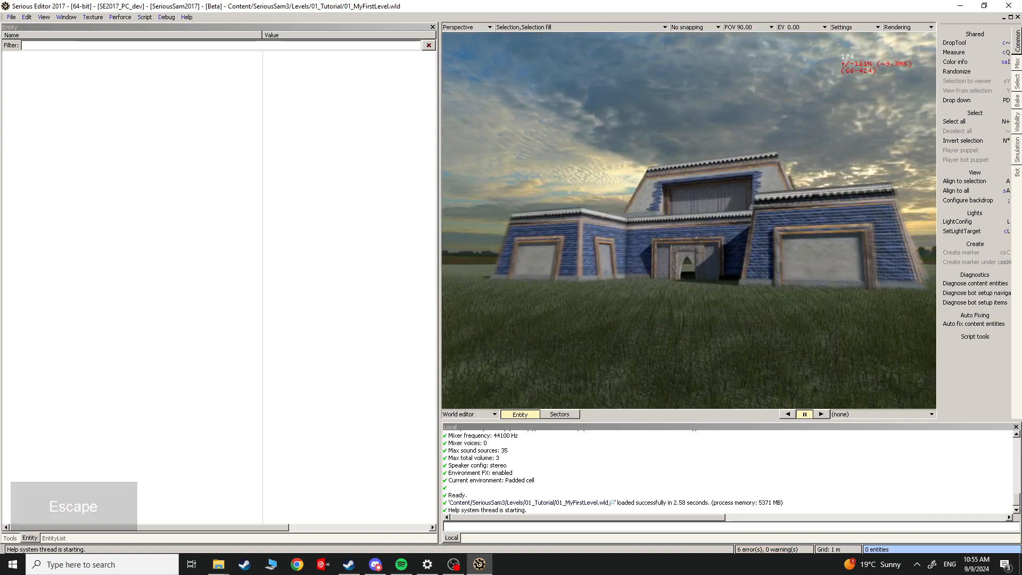
# Step: Open the terrain in the mesh editor, examine the Mapping tool's settings for the Texture UV map, and return to the world editor
pyautogui.press('Escape')
pyautogui.doubleClick(535, 286)
pyautogui.press('m')
pyautogui.hotkey('shift', 's')
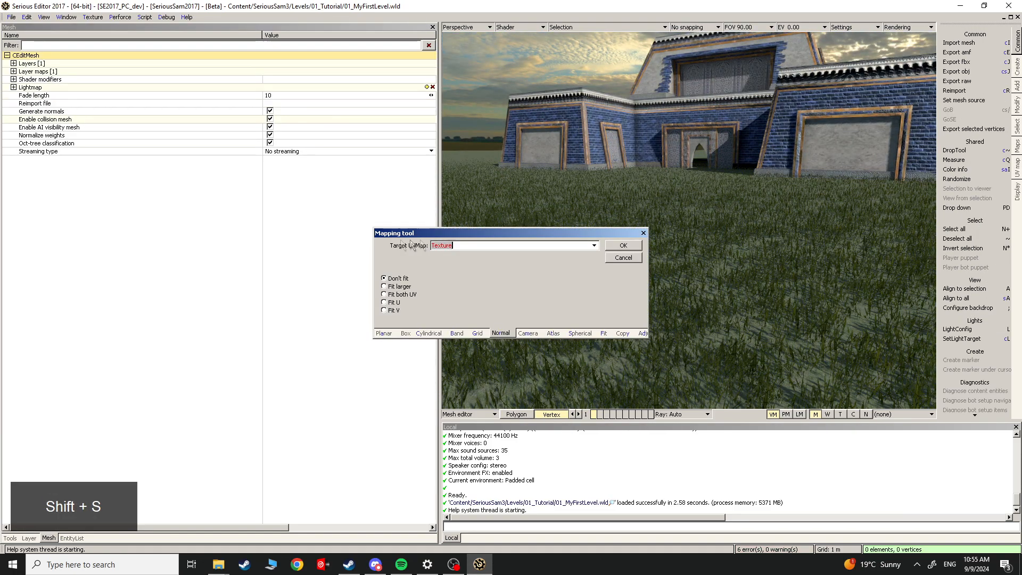
pyautogui.click(574, 242)
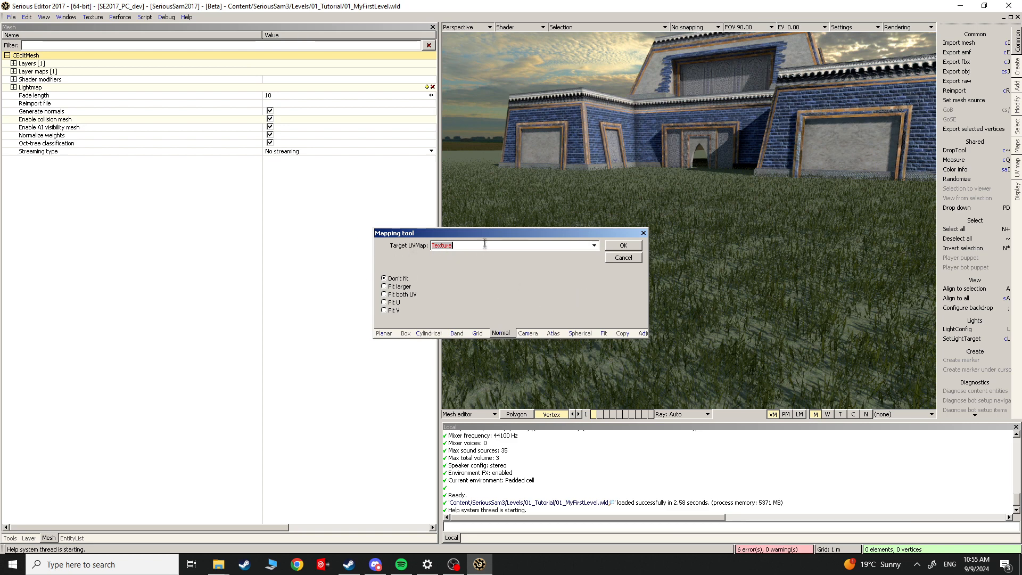
pyautogui.click(632, 260)
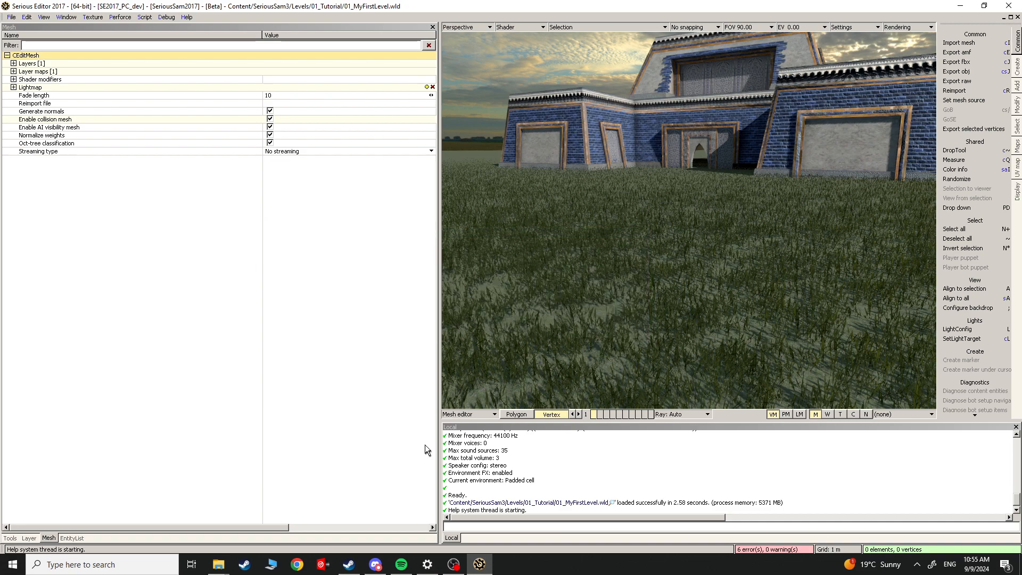
pyautogui.click(449, 418)
pyautogui.click(458, 492)
pyautogui.press('Escape')
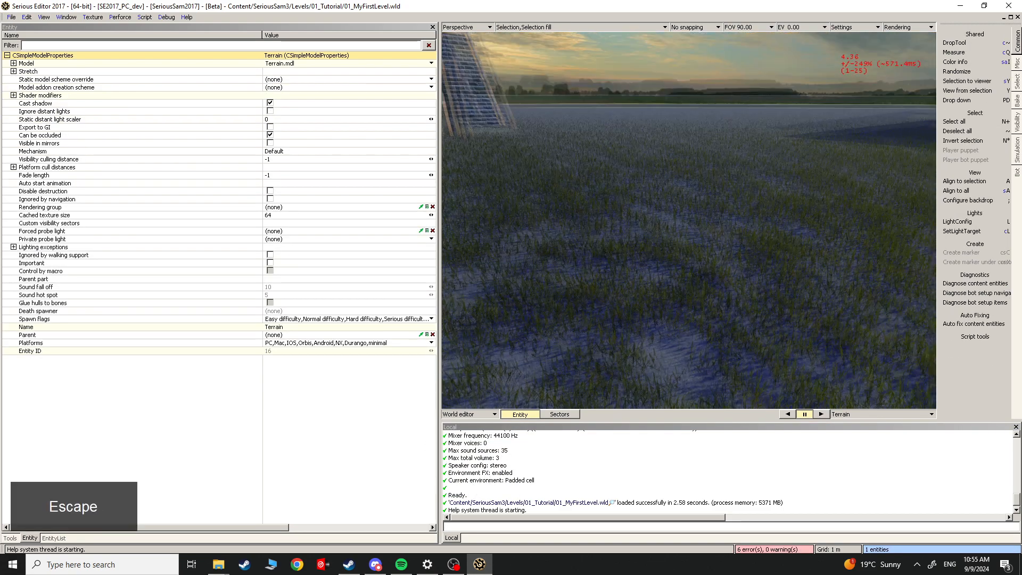
# Step: Deselect the terrain, find the level's entity matching "probe" and show its Probe light settings
pyautogui.scroll(-6, 689, 221)
pyautogui.scroll(5, 689, 221)
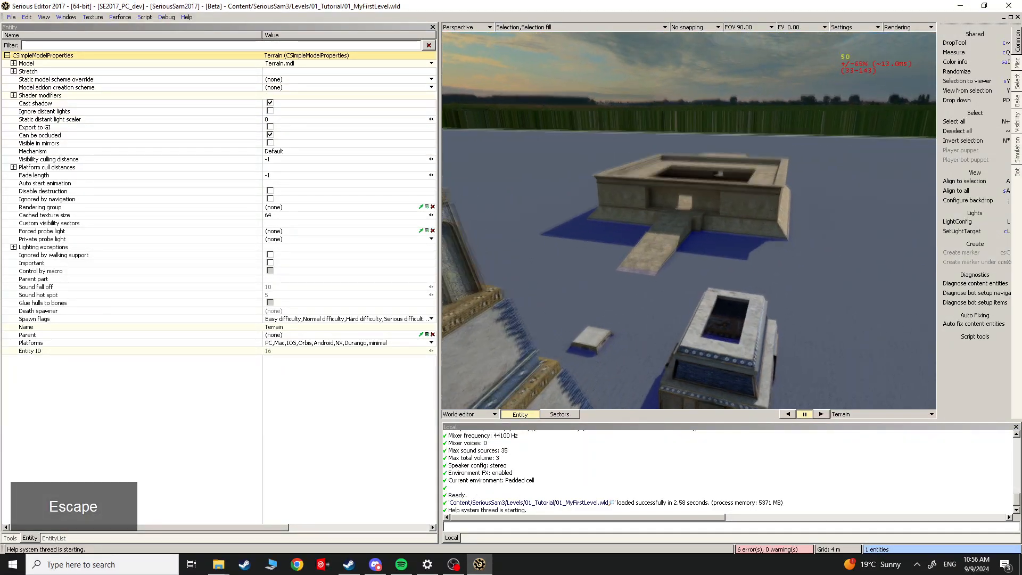
pyautogui.scroll(8, 689, 221)
pyautogui.moveTo(689, 221); pyautogui.dragTo(691, 276, button='middle')
pyautogui.press('Escape')
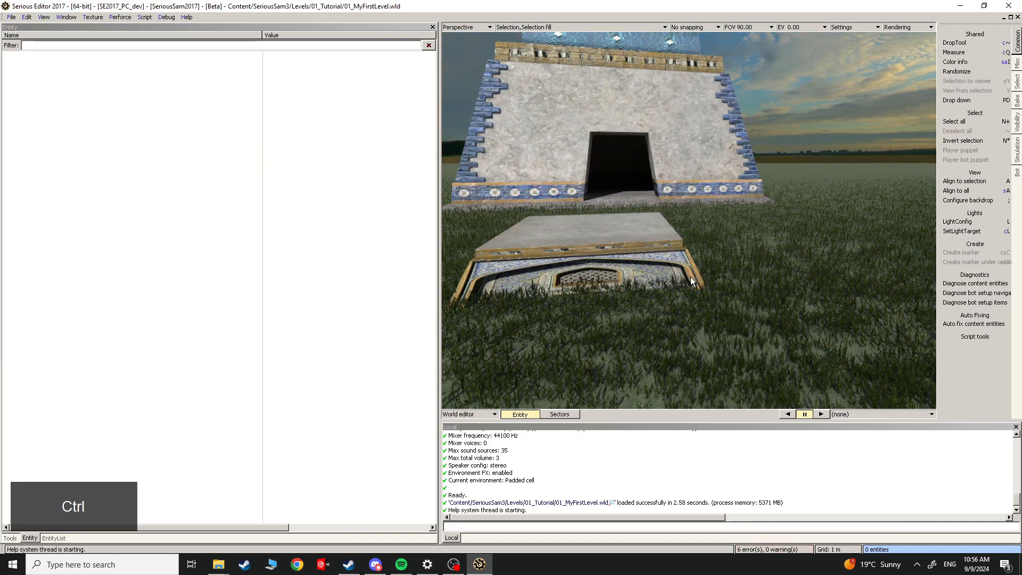
pyautogui.hotkey('ctrl', 'f')
pyautogui.write('probe')
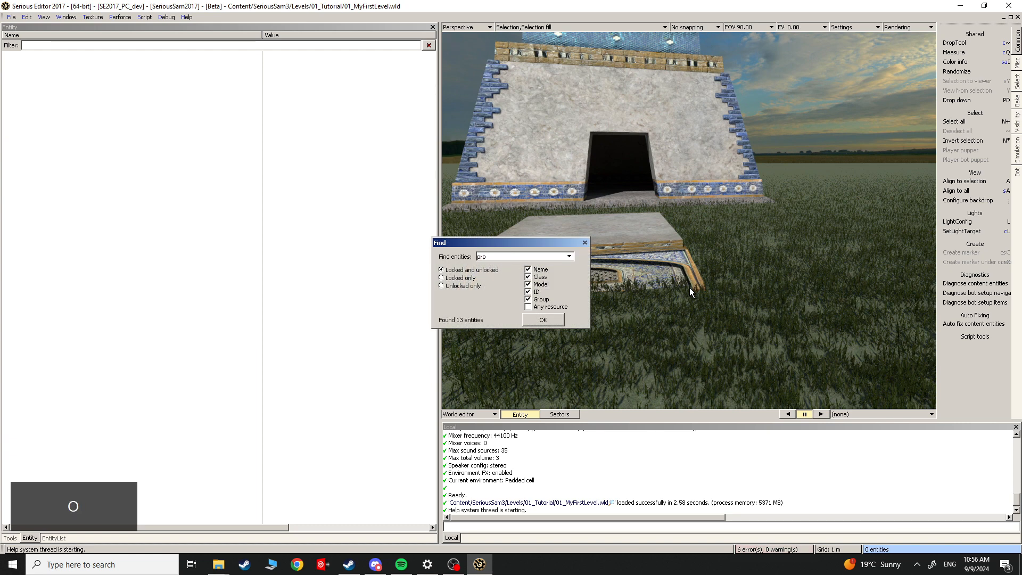
pyautogui.press('Return')
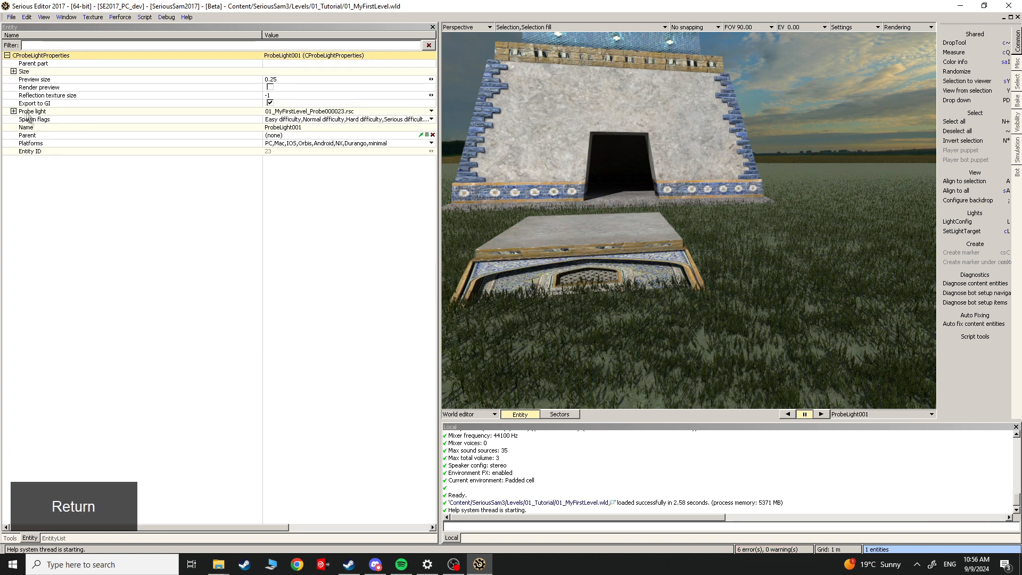
pyautogui.click(14, 112)
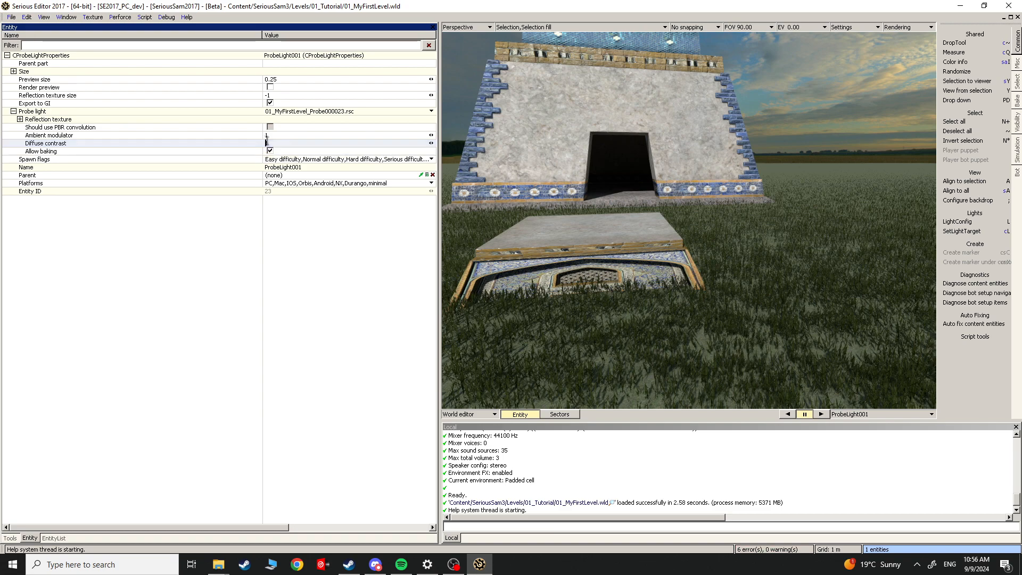
# Step: Try the probe light's ambient modulator at 0.995, reset it to 1, and preview the grass with diffuse contrast at 100
pyautogui.moveTo(432, 136)
pyautogui.mouseDown()
pyautogui.moveTo(472, 136)
pyautogui.moveTo(431, 135)
pyautogui.mouseUp()
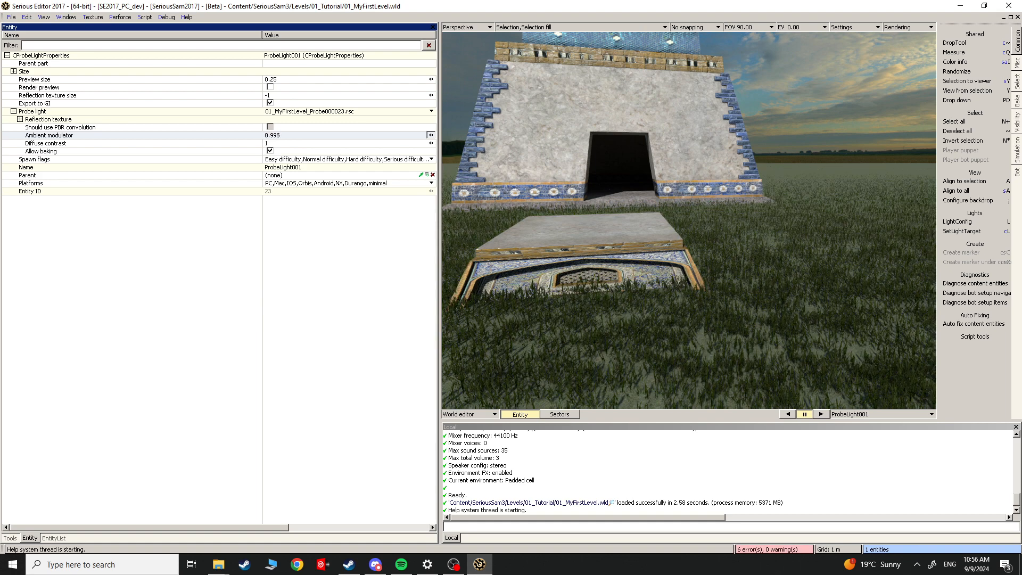
pyautogui.click(286, 141)
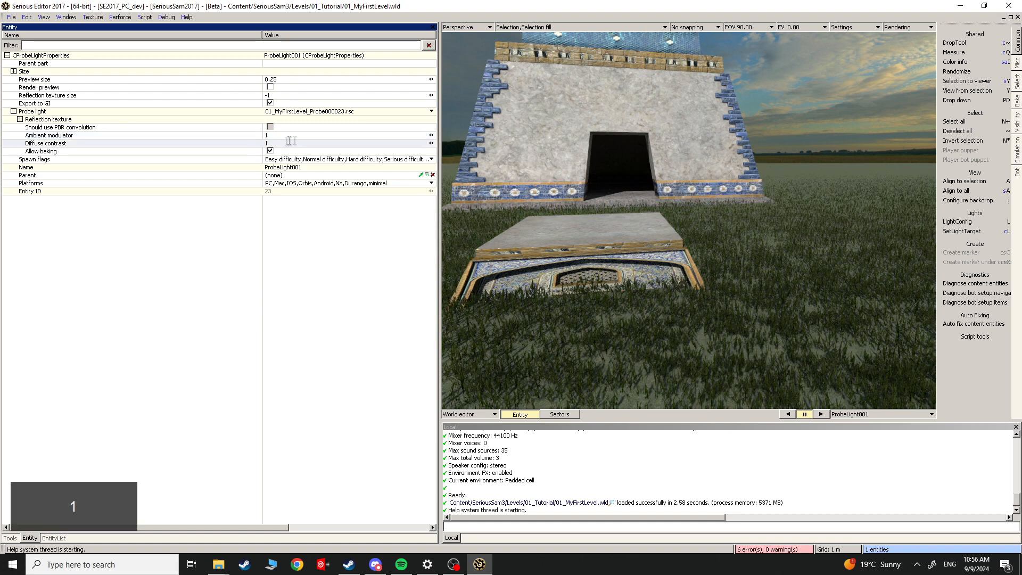
pyautogui.write('100')
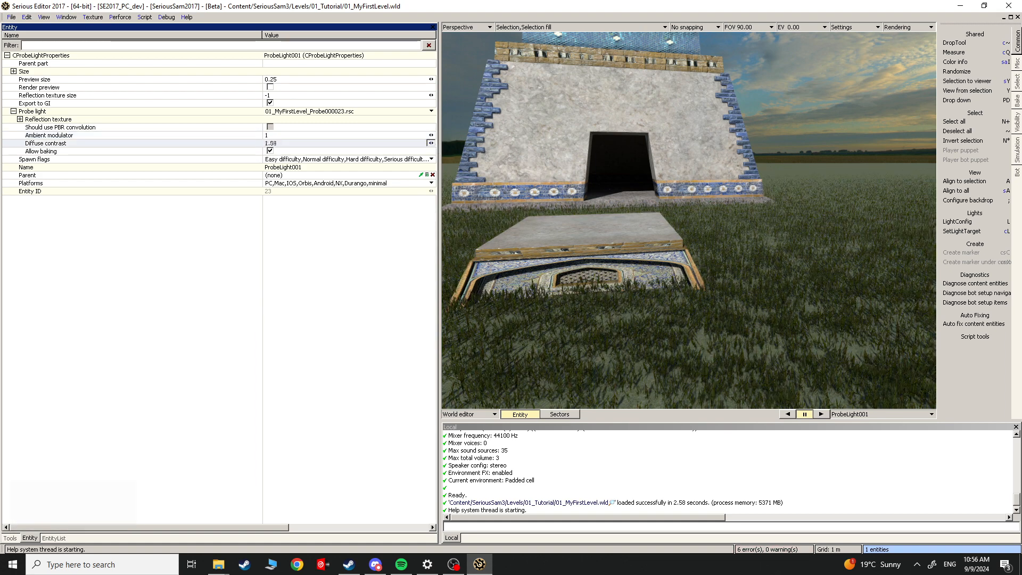
pyautogui.press('Escape')
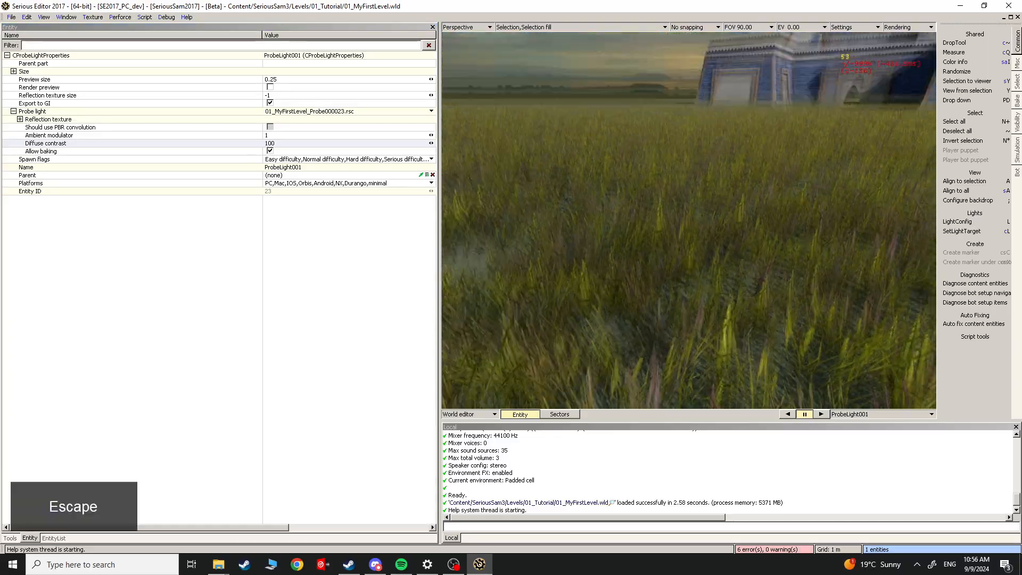
pyautogui.press('w')
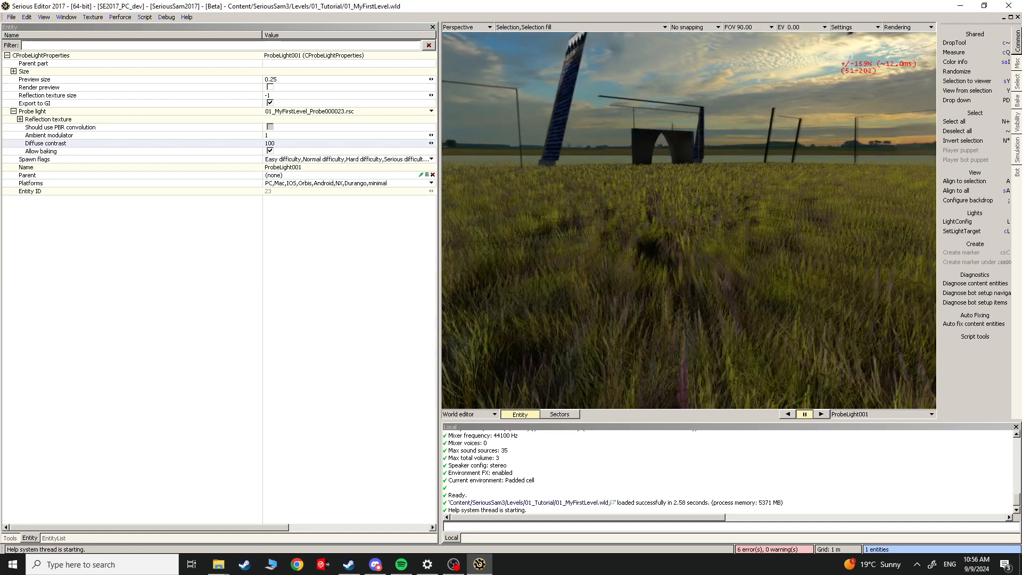
pyautogui.press('Escape')
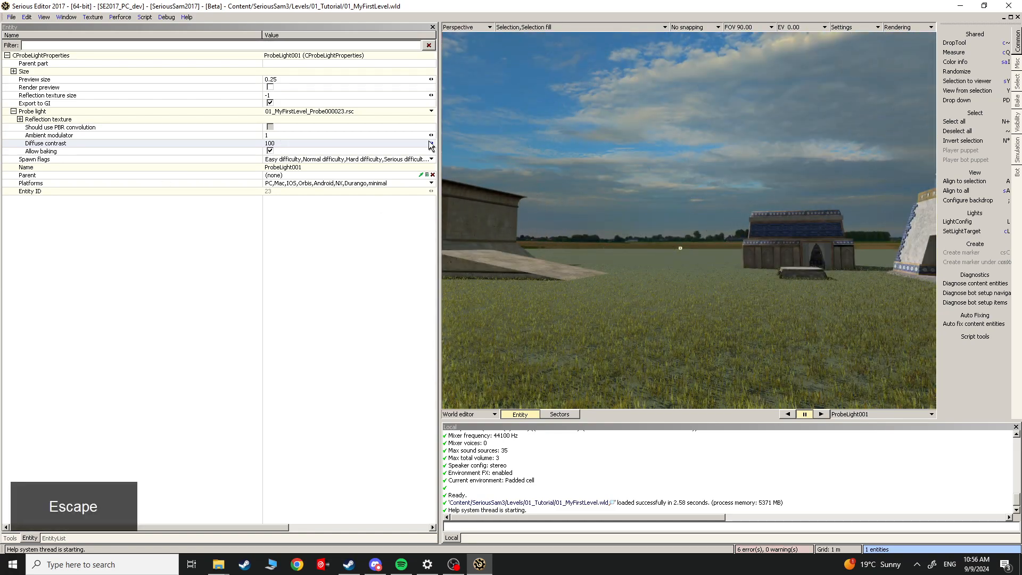
# Step: Try a diffuse contrast of 0.037 on the probe light and restore the value to 1
pyautogui.moveTo(431, 143); pyautogui.dragTo(432, 160)
pyautogui.click(314, 137)
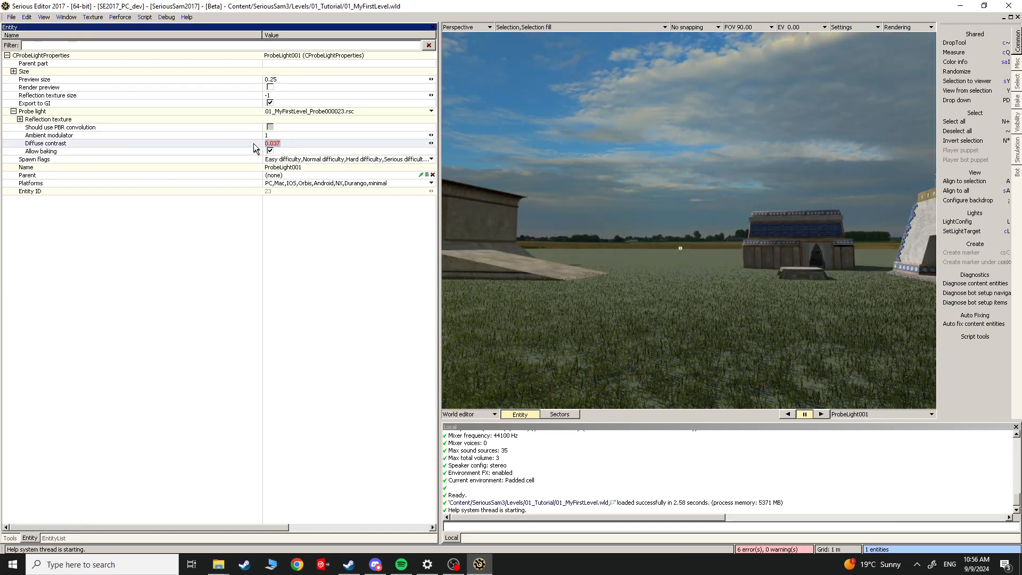
pyautogui.write('1')
pyautogui.press('Escape')
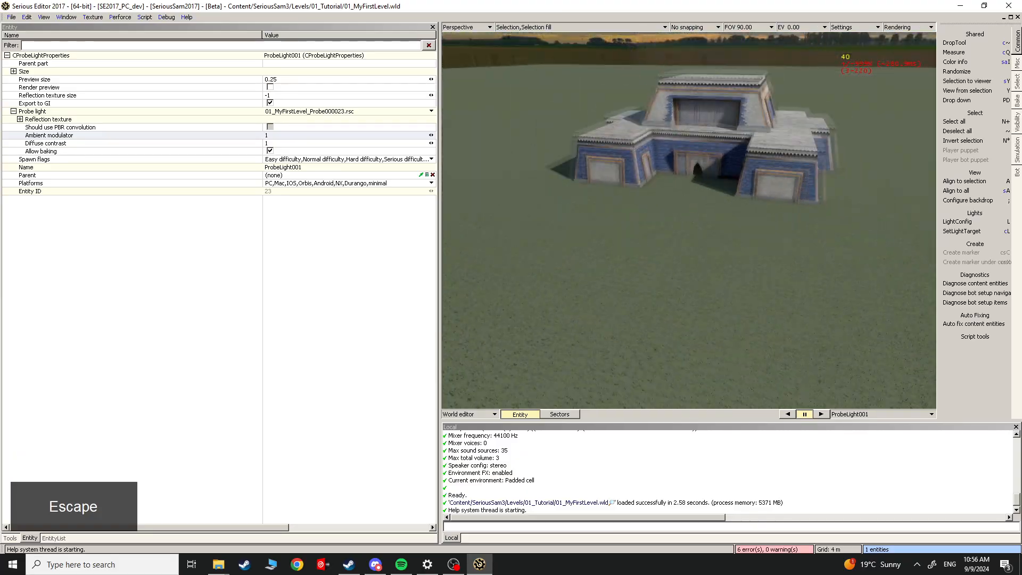
# Step: Inspect the temple walls, shadows and grass field around the level, and deselect the probe light
pyautogui.scroll(5, 689, 220)
pyautogui.moveTo(690, 221); pyautogui.dragTo(521, 221, button='middle')
pyautogui.moveTo(654, 224); pyautogui.dragTo(586, 224, button='middle')
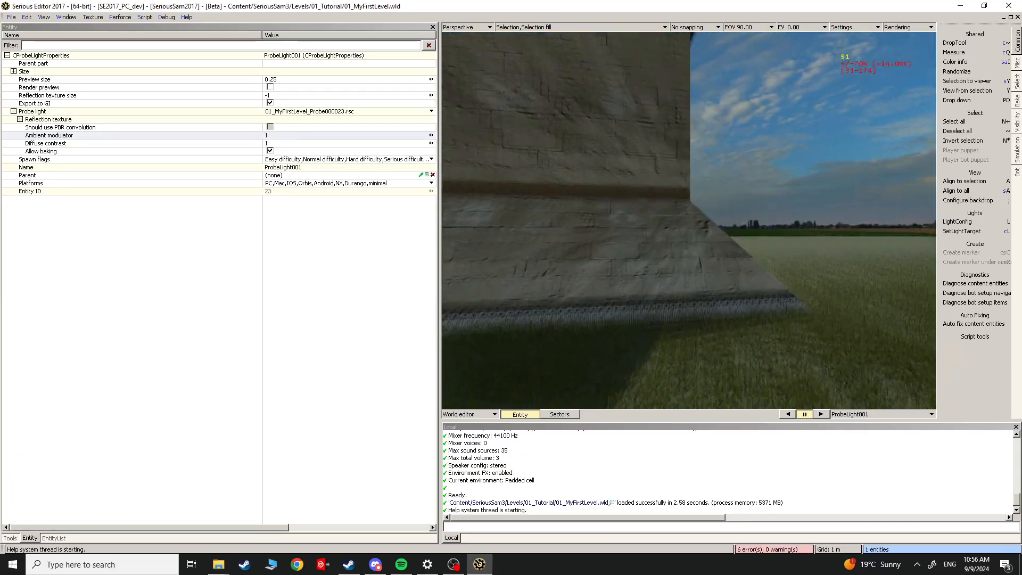
pyautogui.press('Escape')
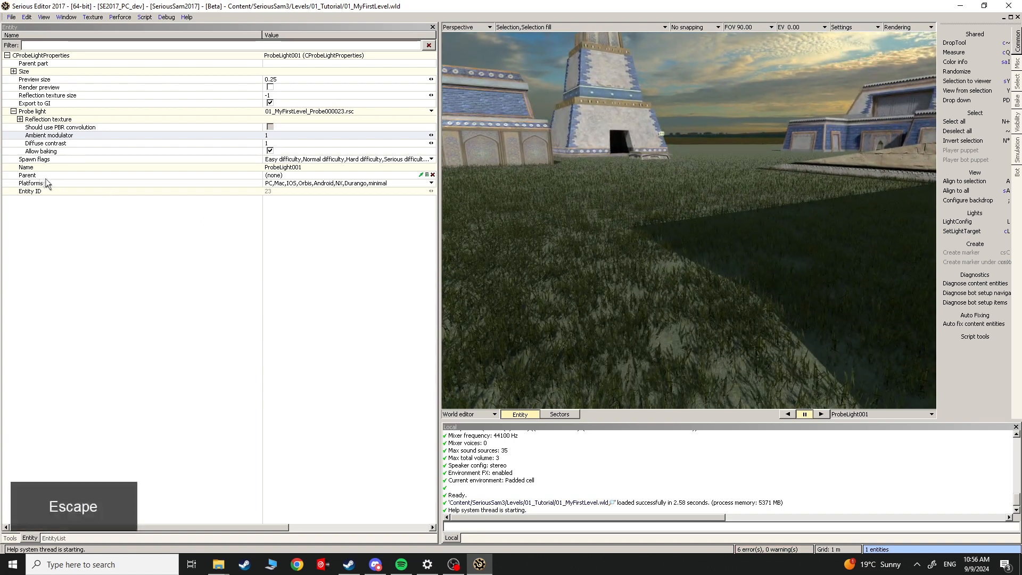
pyautogui.click(14, 111)
pyautogui.click(664, 309)
pyautogui.press('Escape')
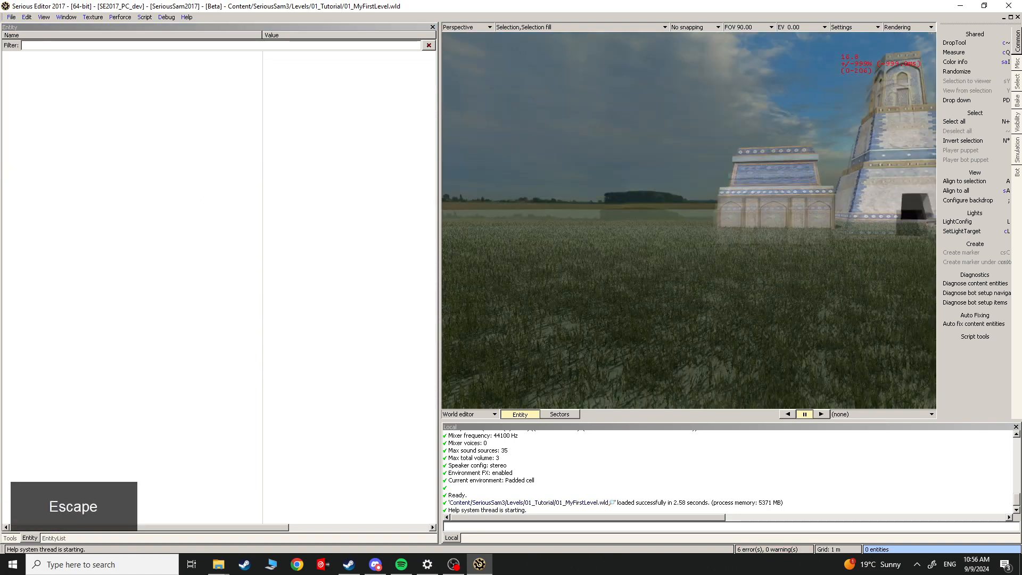
pyautogui.press('w')
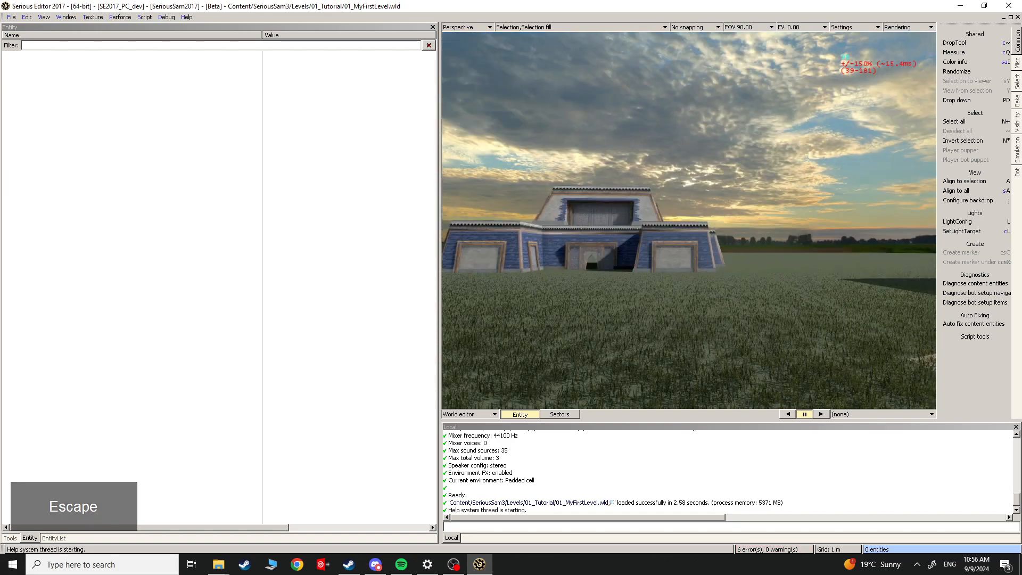
pyautogui.press('Escape')
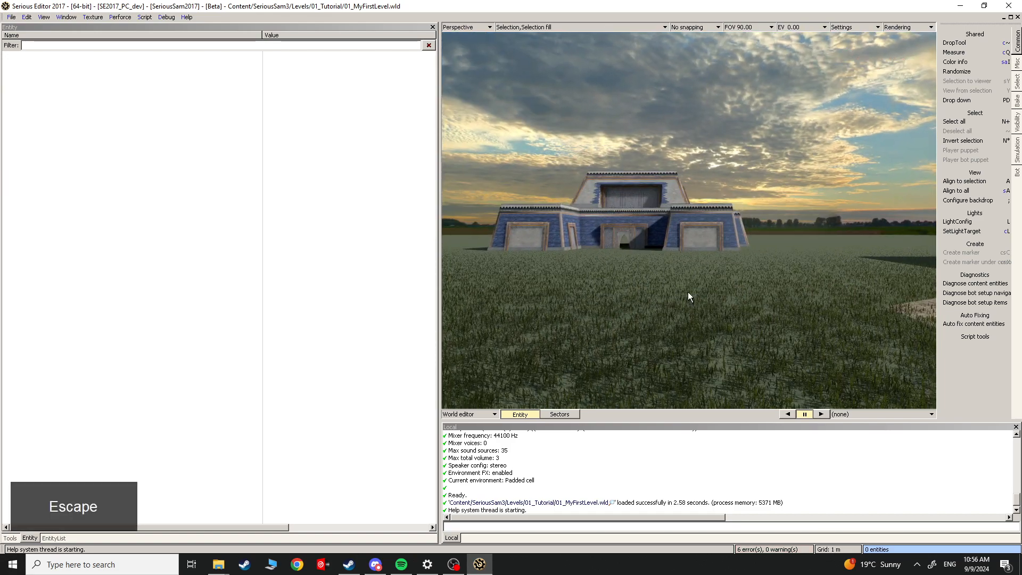